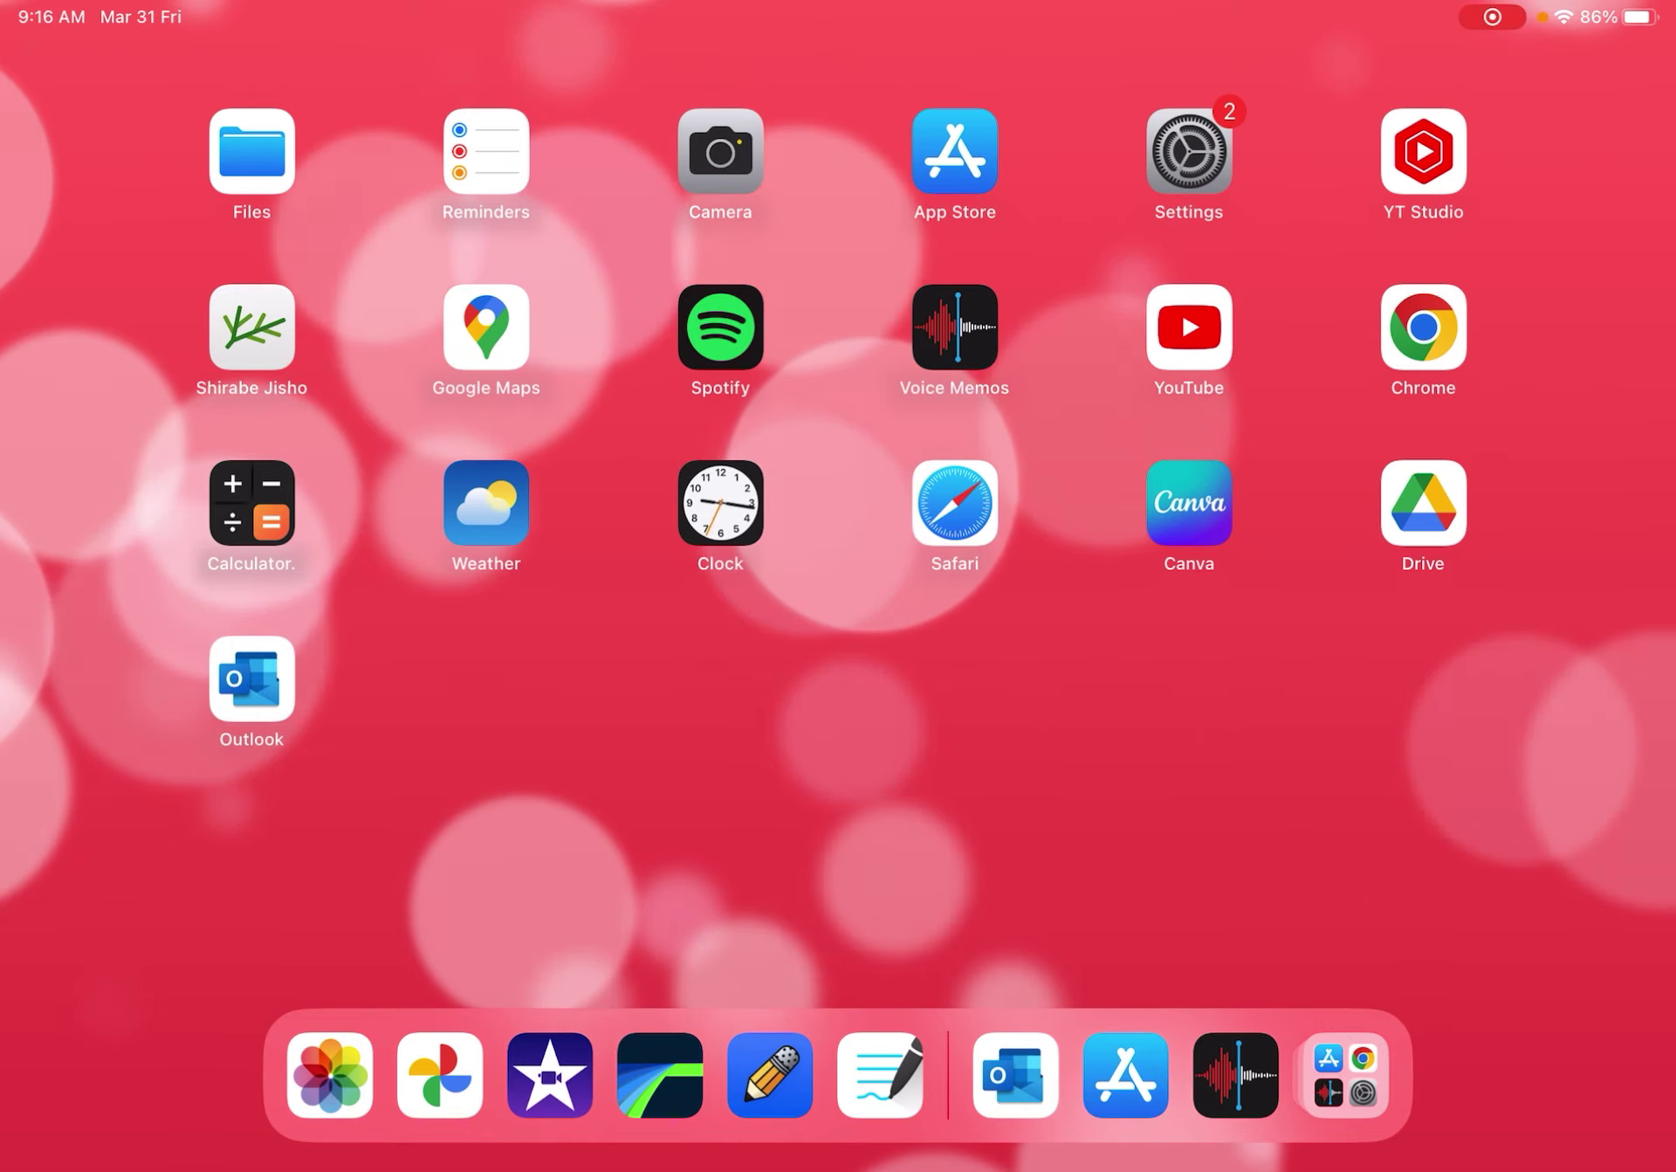
- Open the ECJLC '(Support Japanese Course) STEP2 Course Registration' email in Outlook and expand it full-screen
left_click(252, 680)
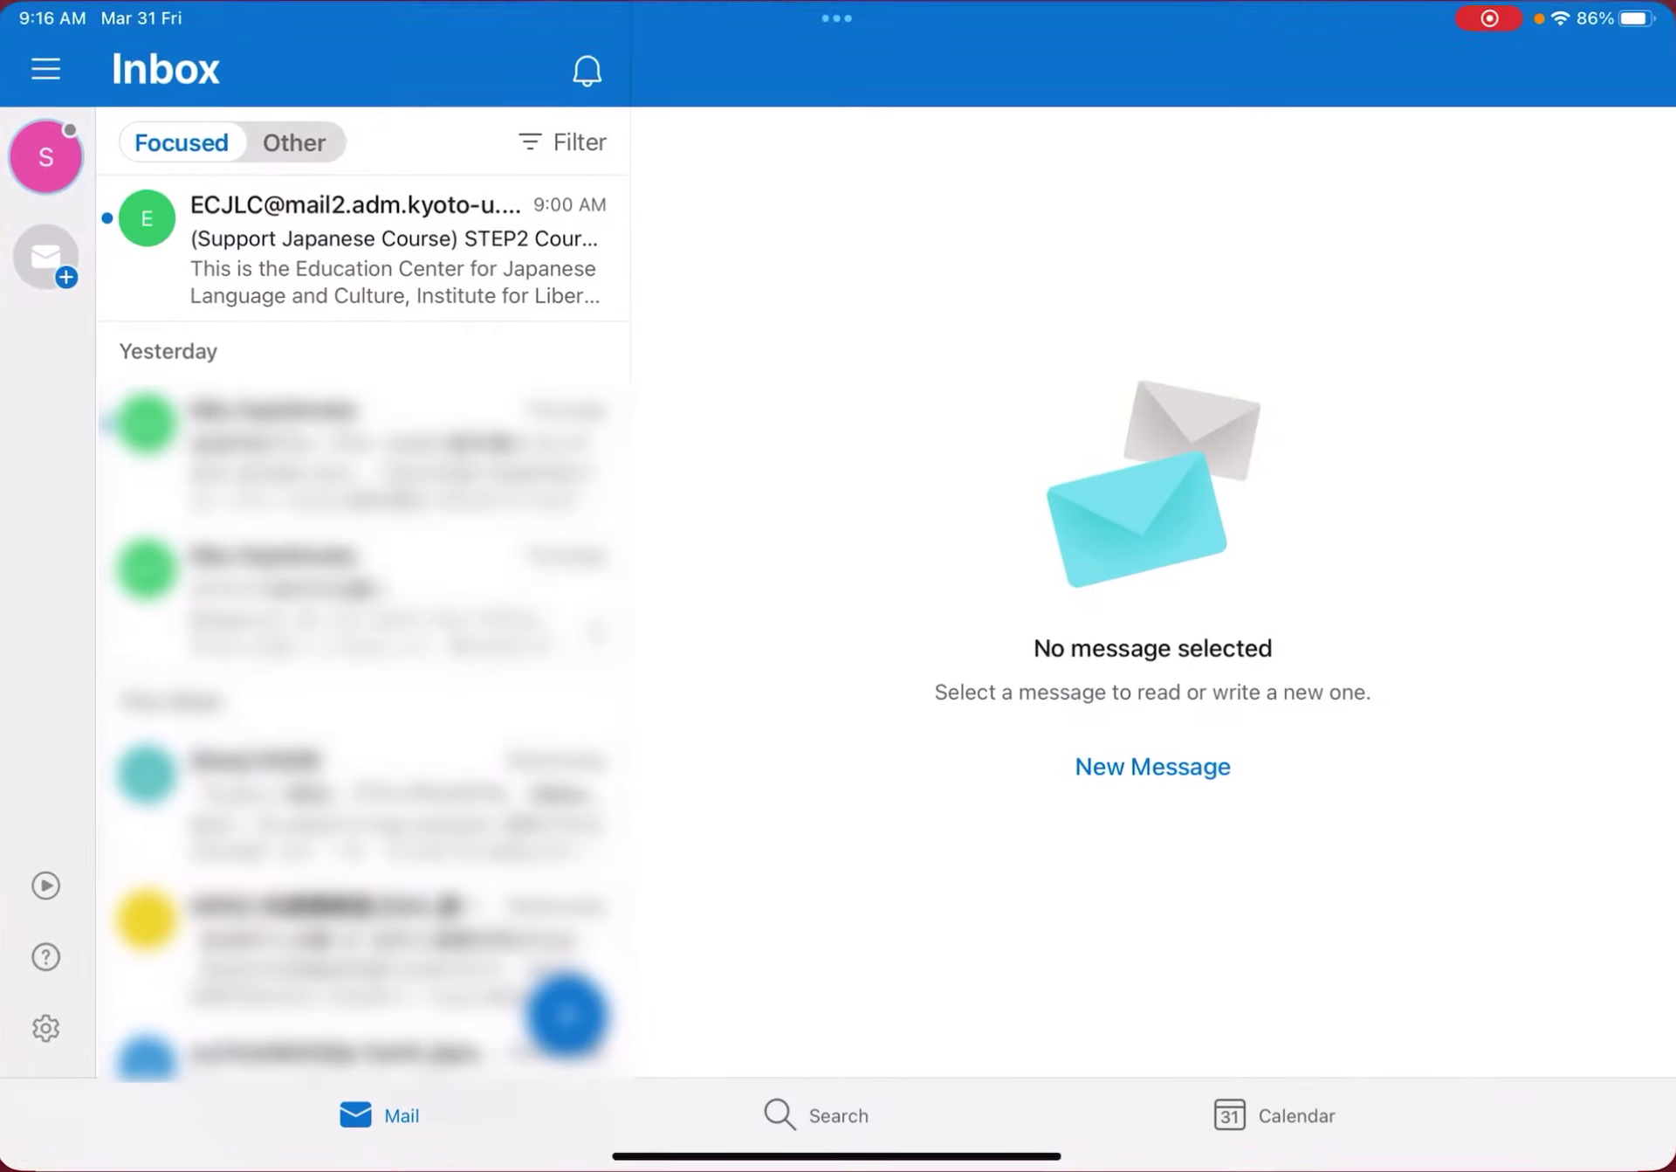
left_click(393, 249)
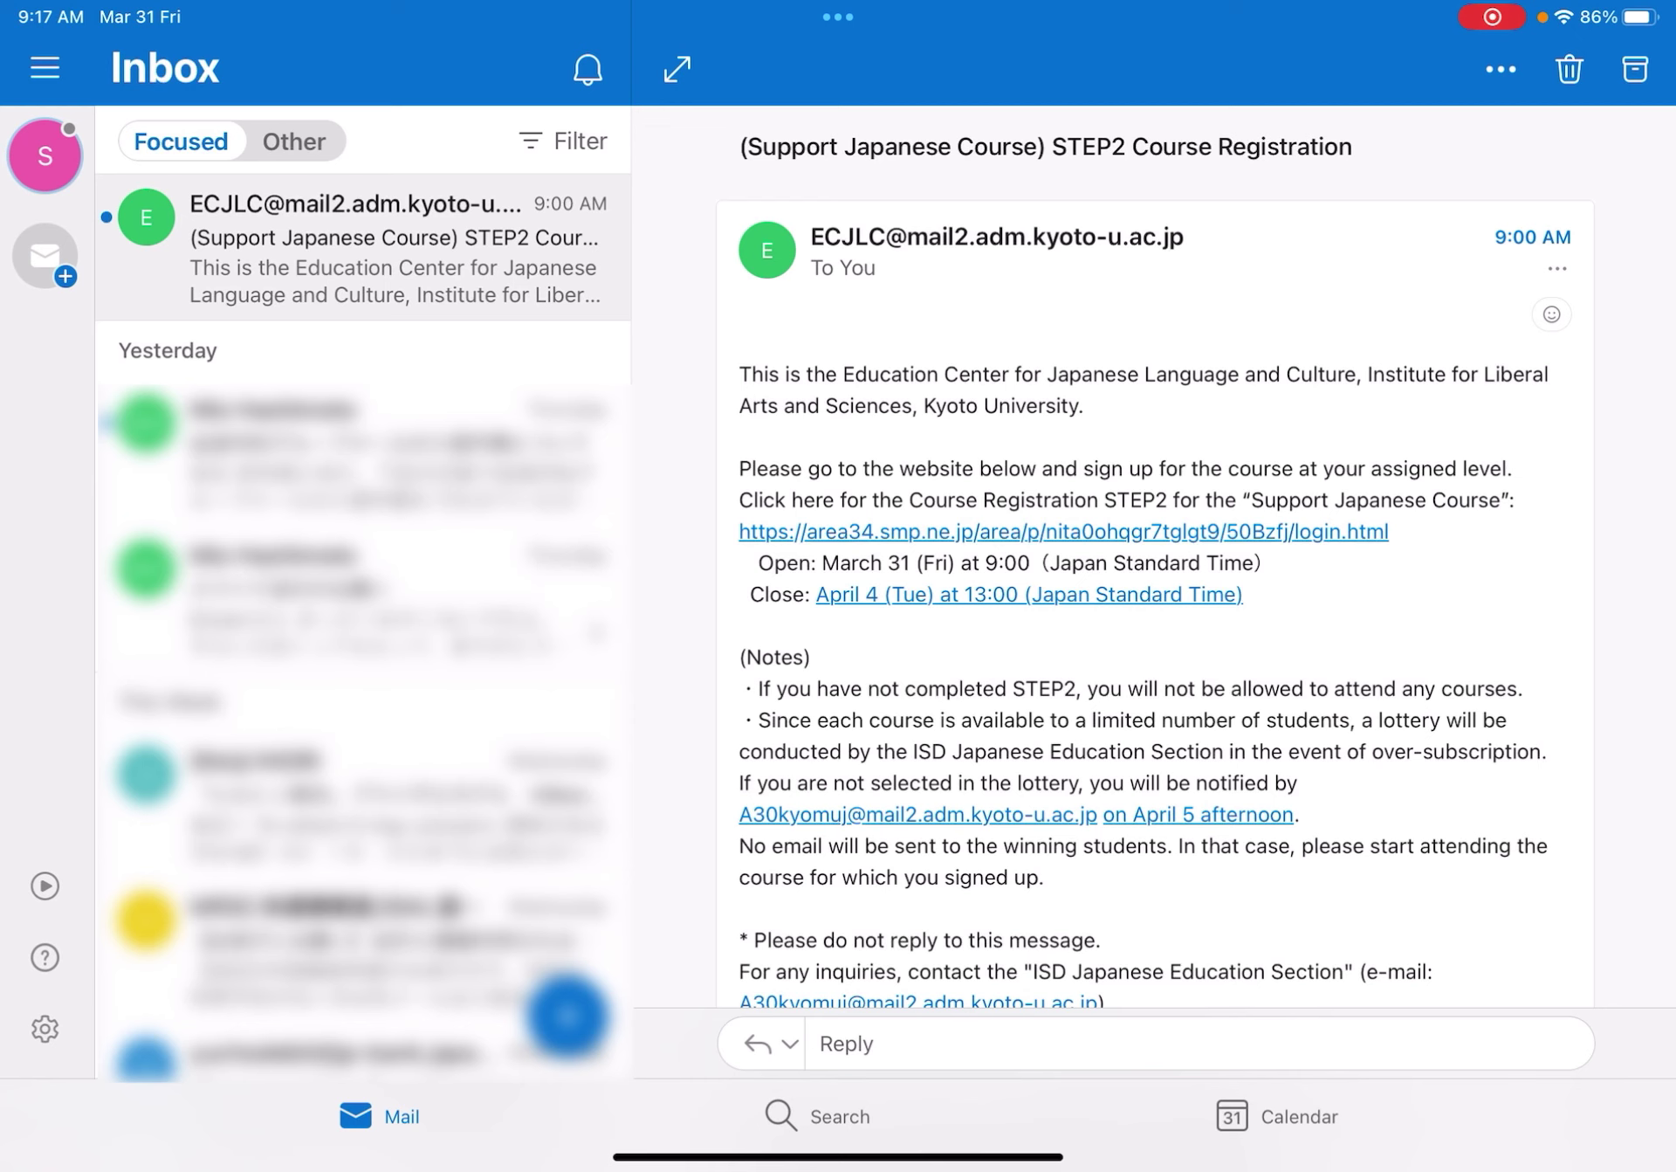
scroll(1153, 560, "down", 5)
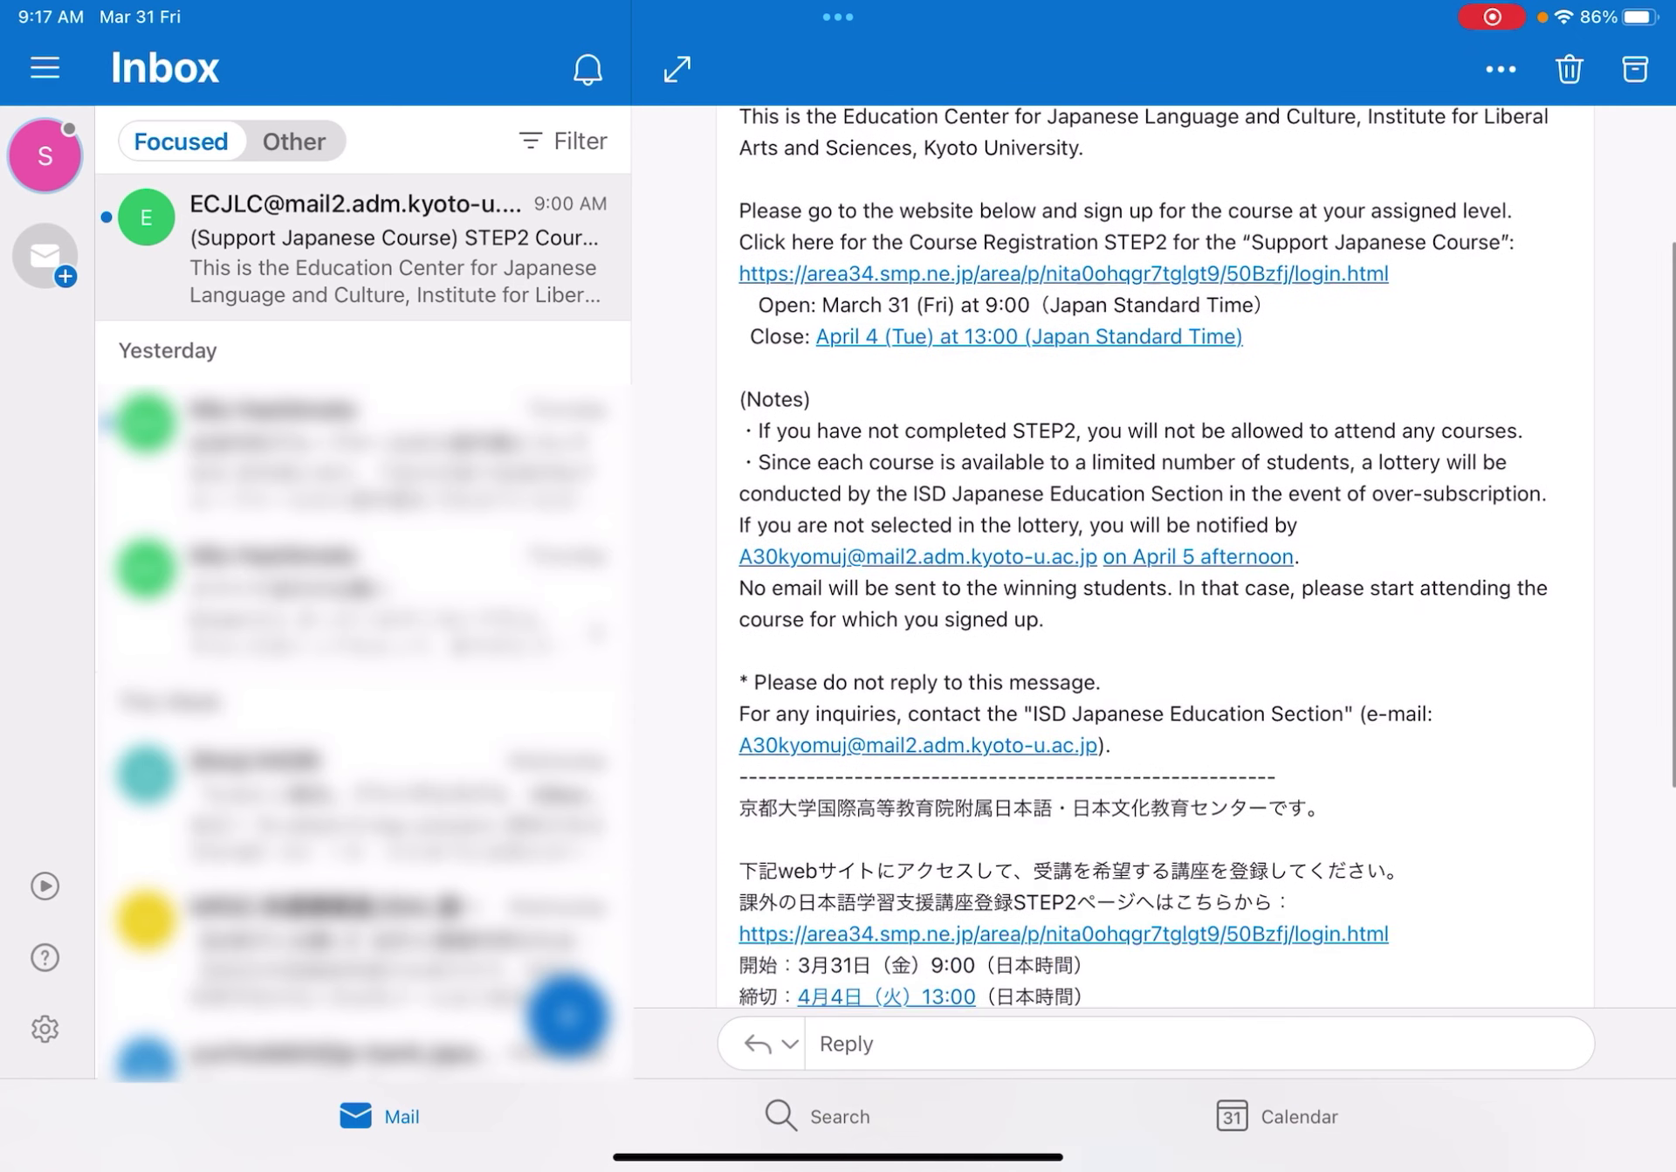
left_click(678, 69)
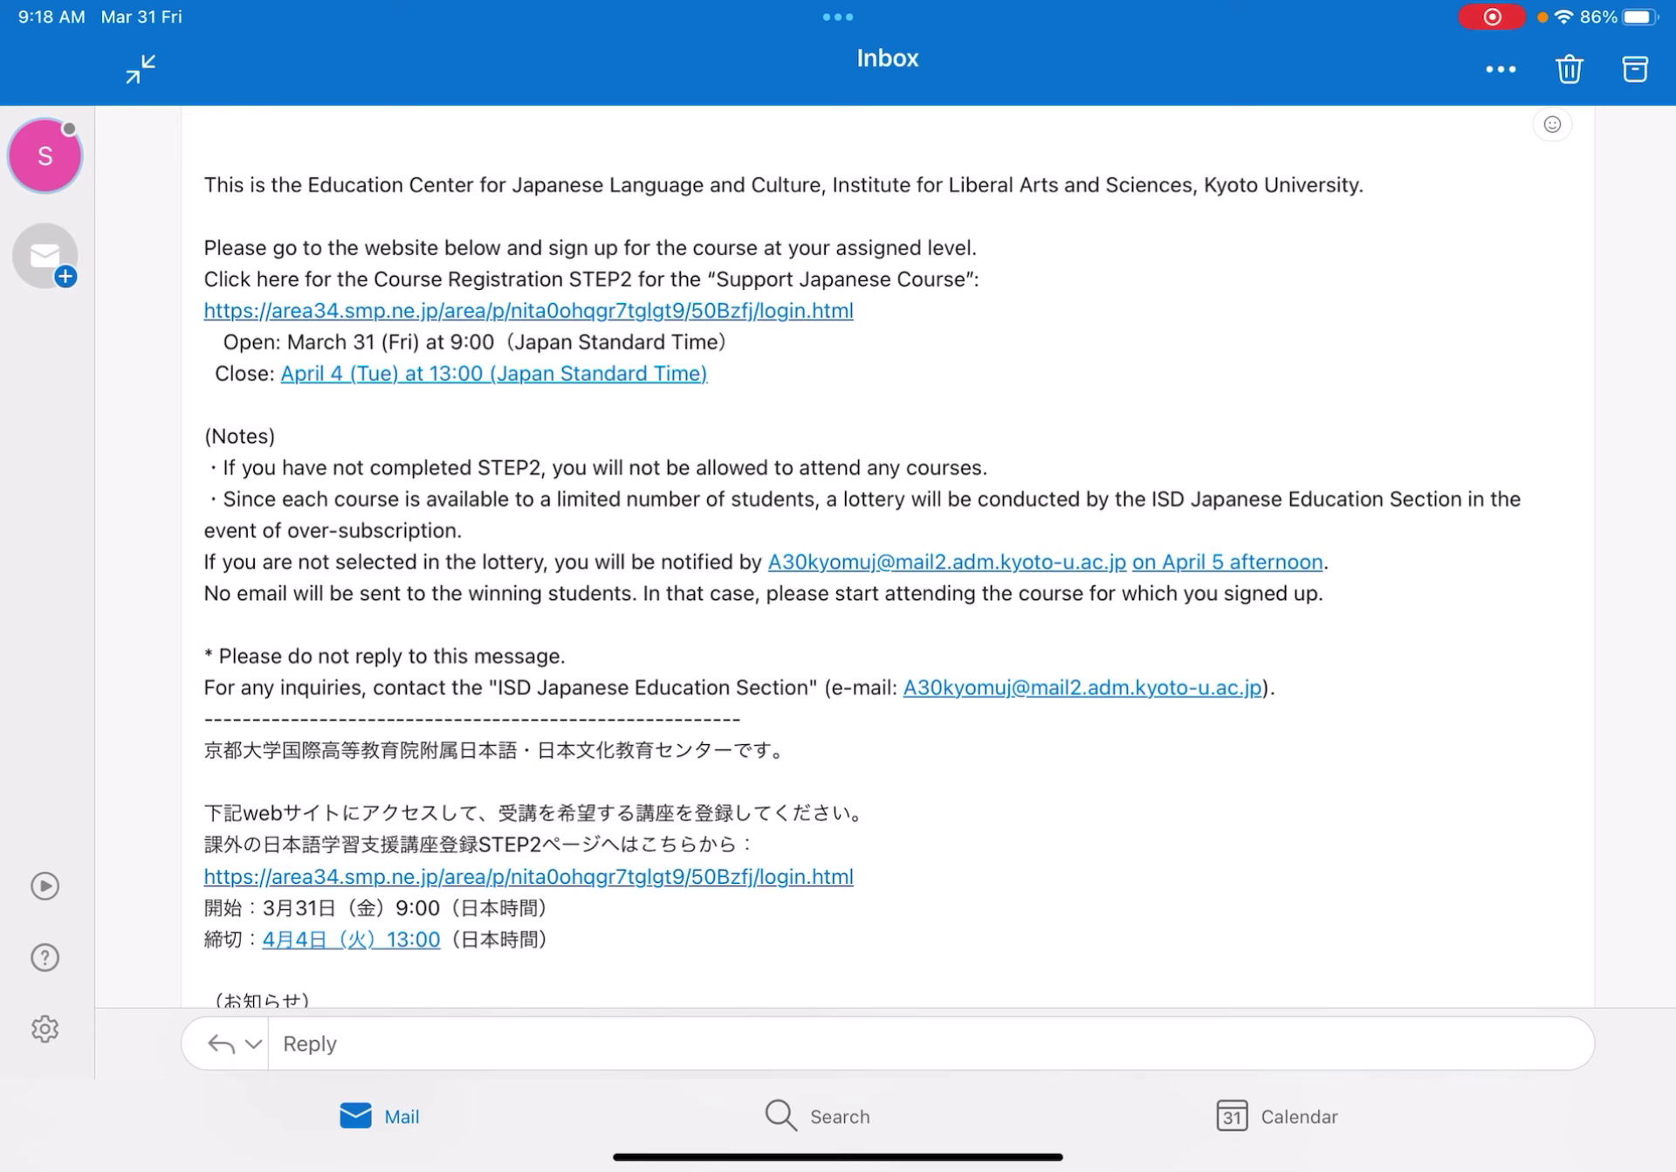
scroll(886, 558, "up", 3)
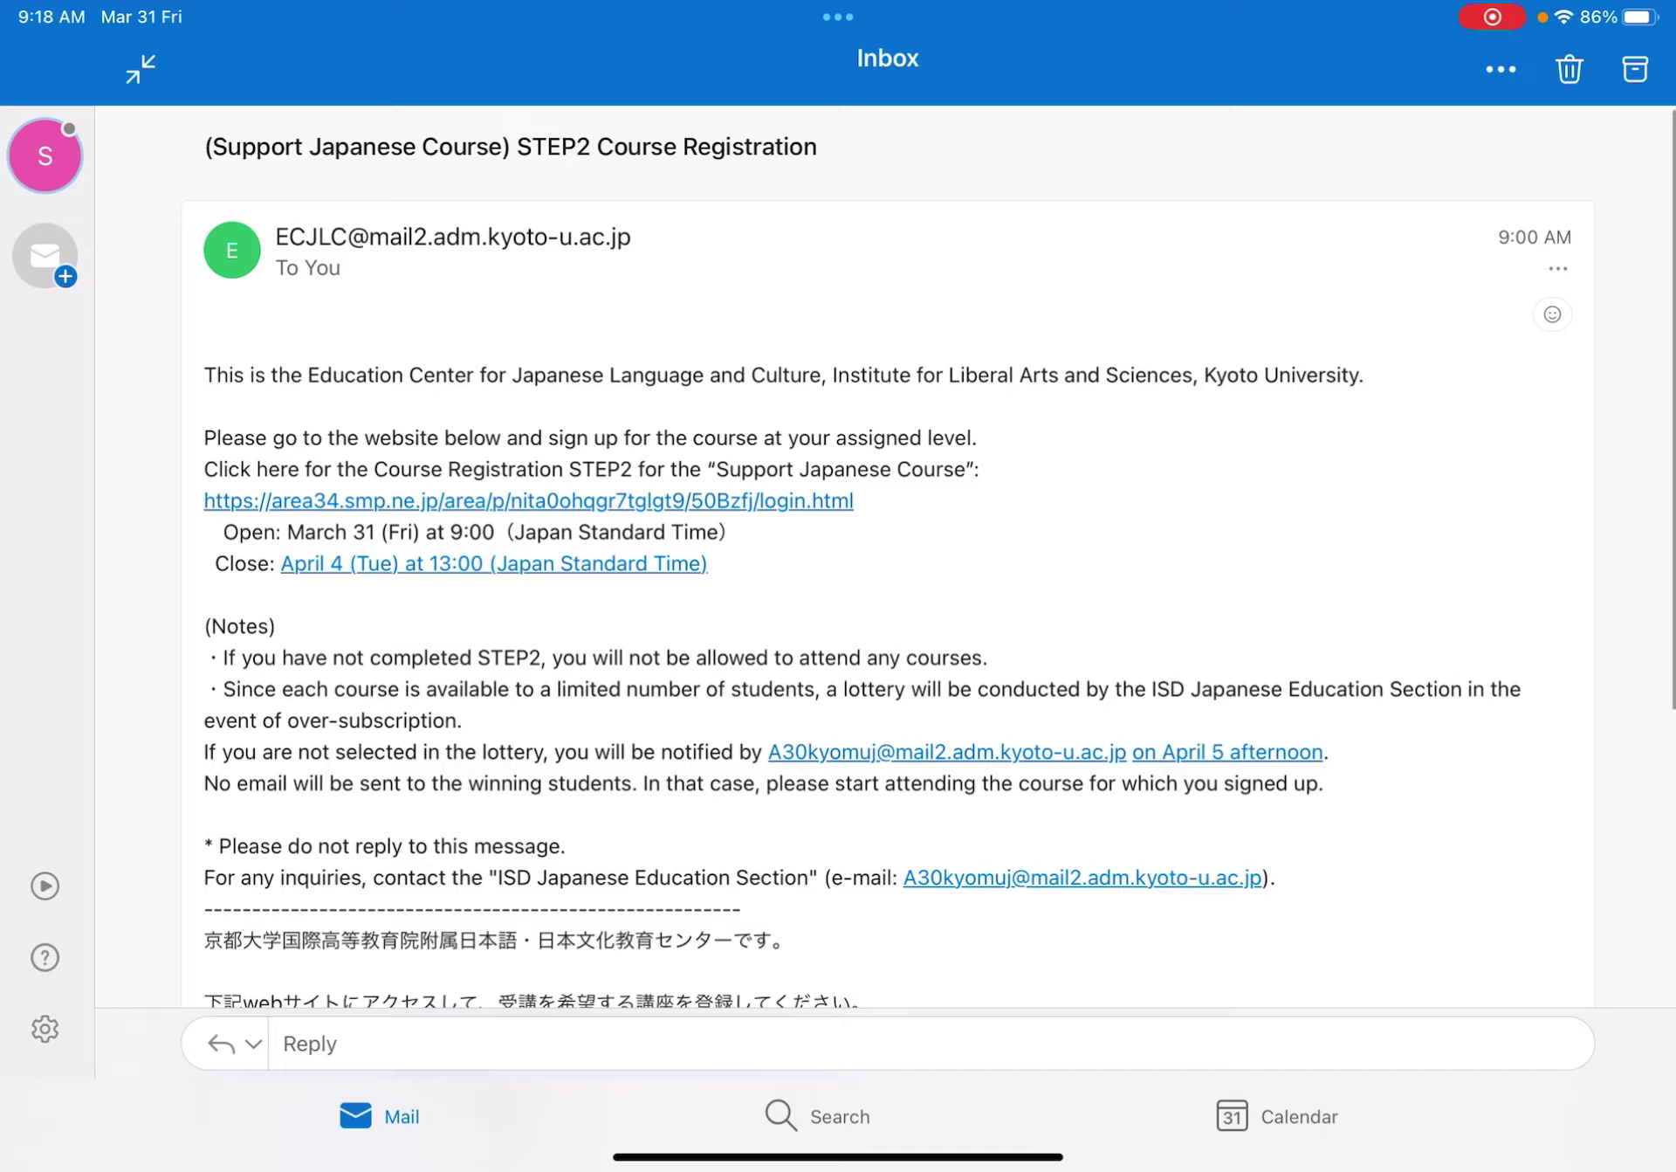
- Log in to the STEP2 site from the email link and scroll to the Advanced, 77-point result
left_click(528, 501)
left_click(839, 936)
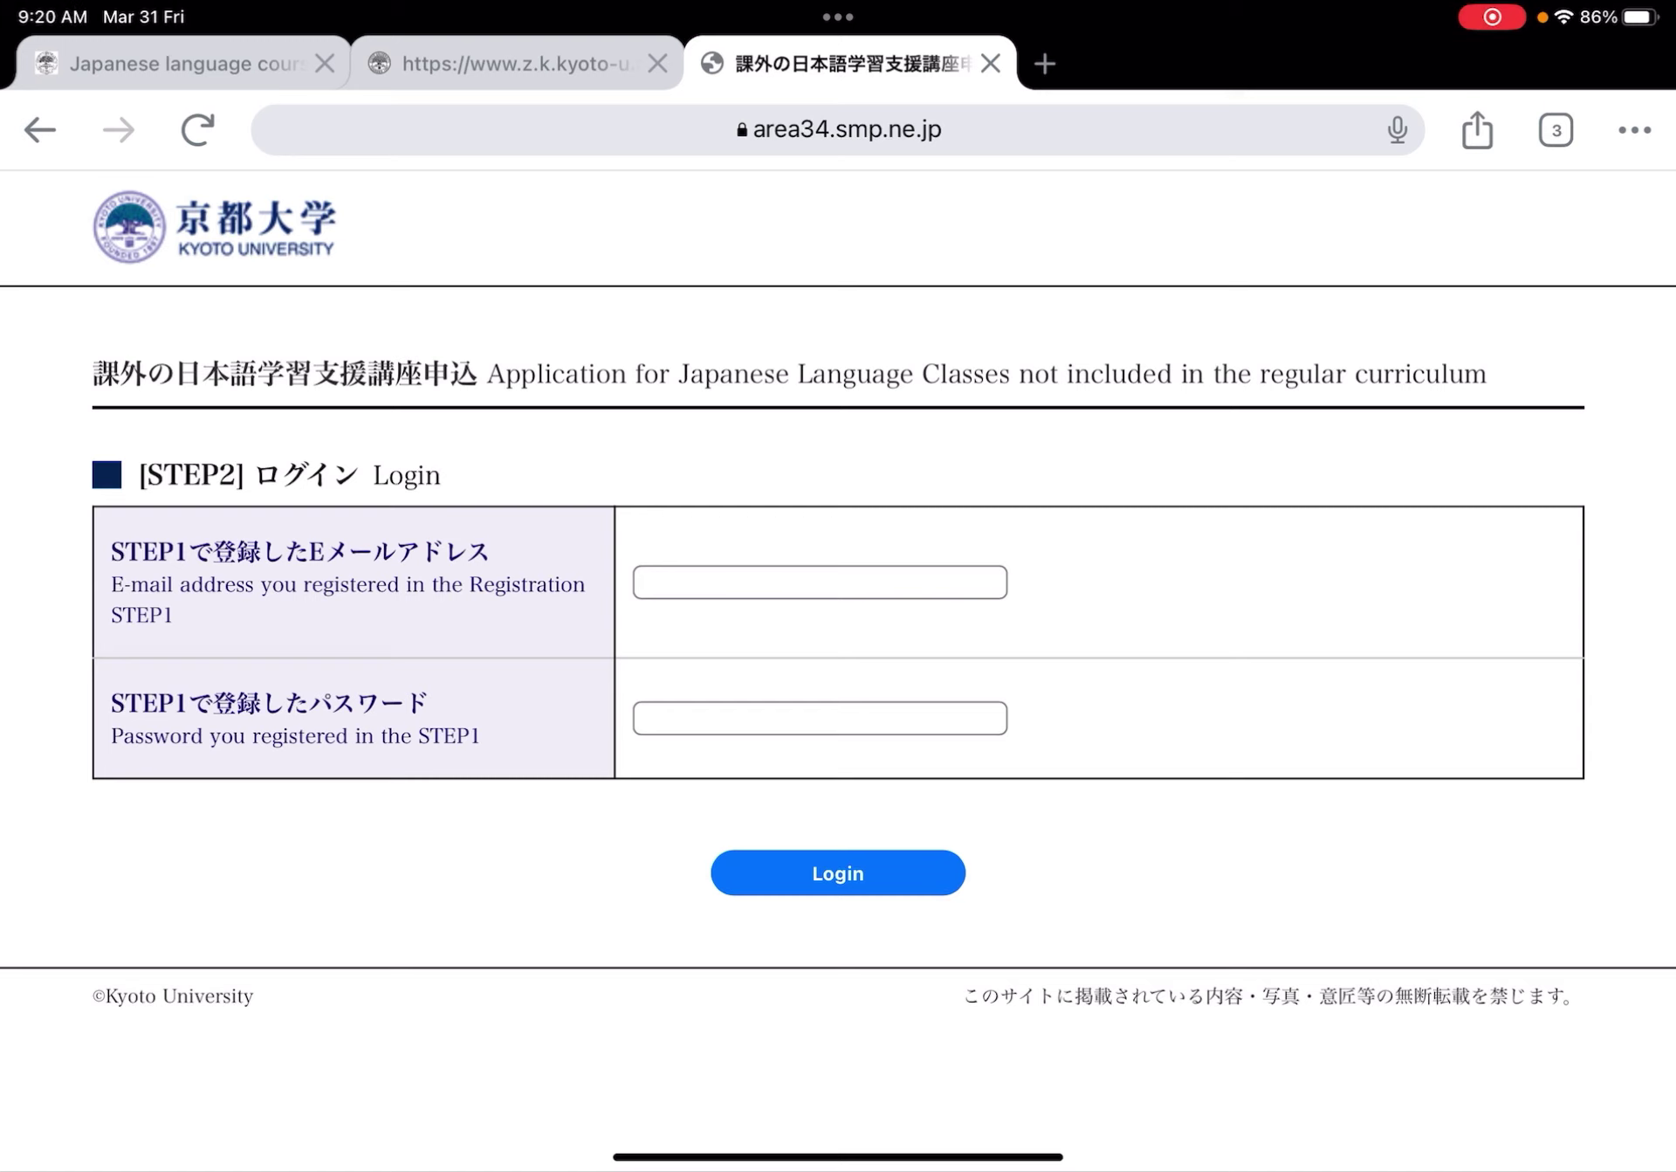
left_click(939, 577)
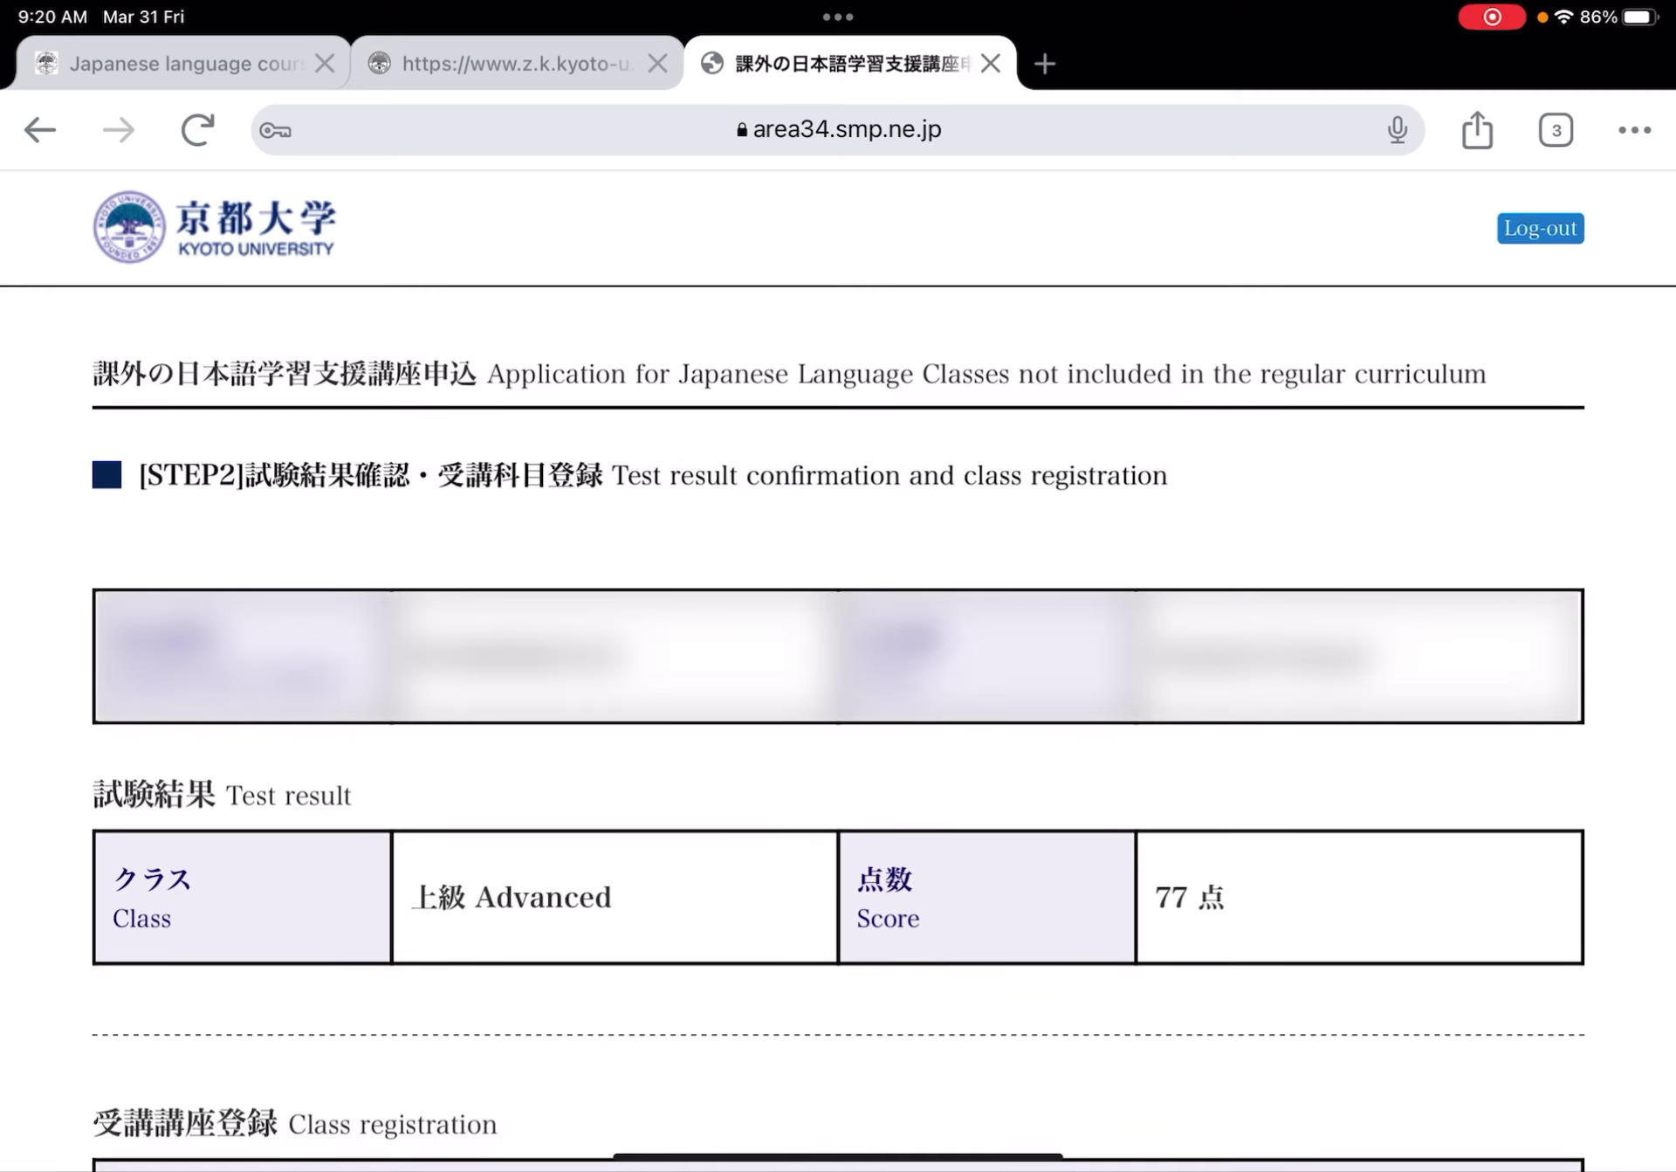
scroll(839, 586, "down", 3)
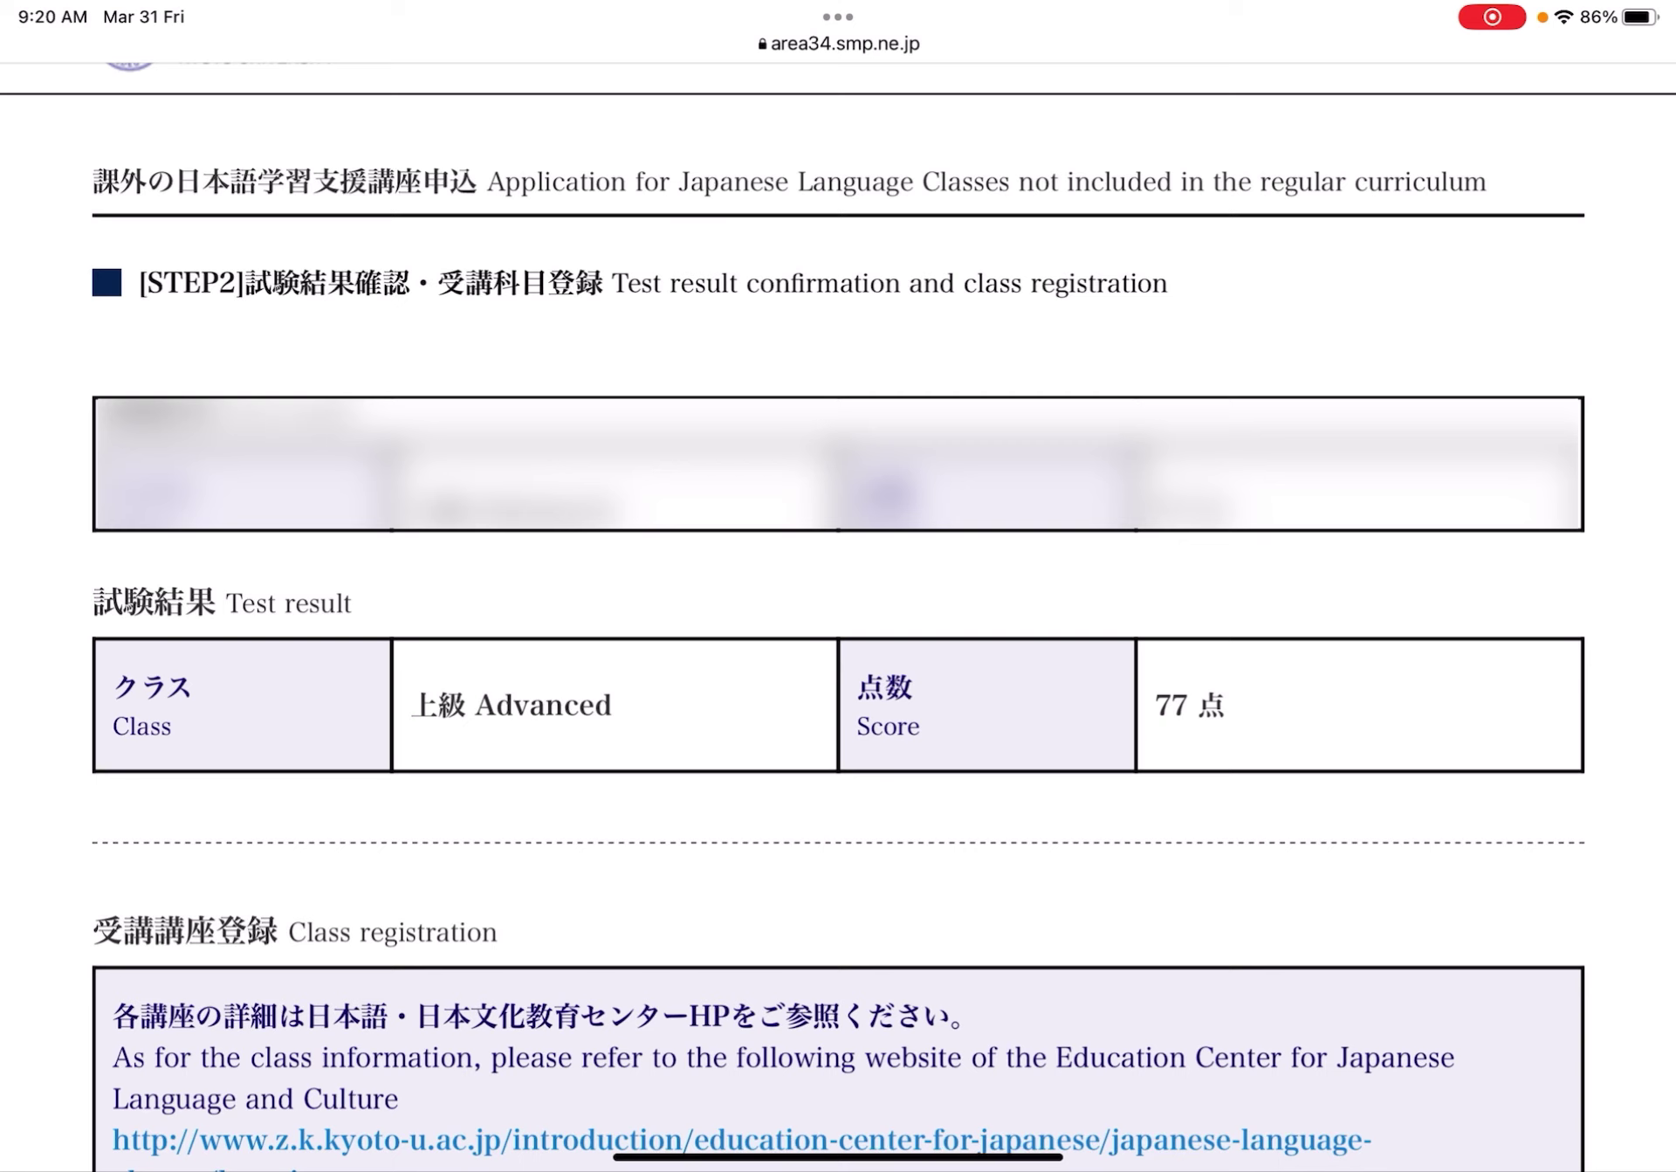
scroll(839, 612, "down", 2)
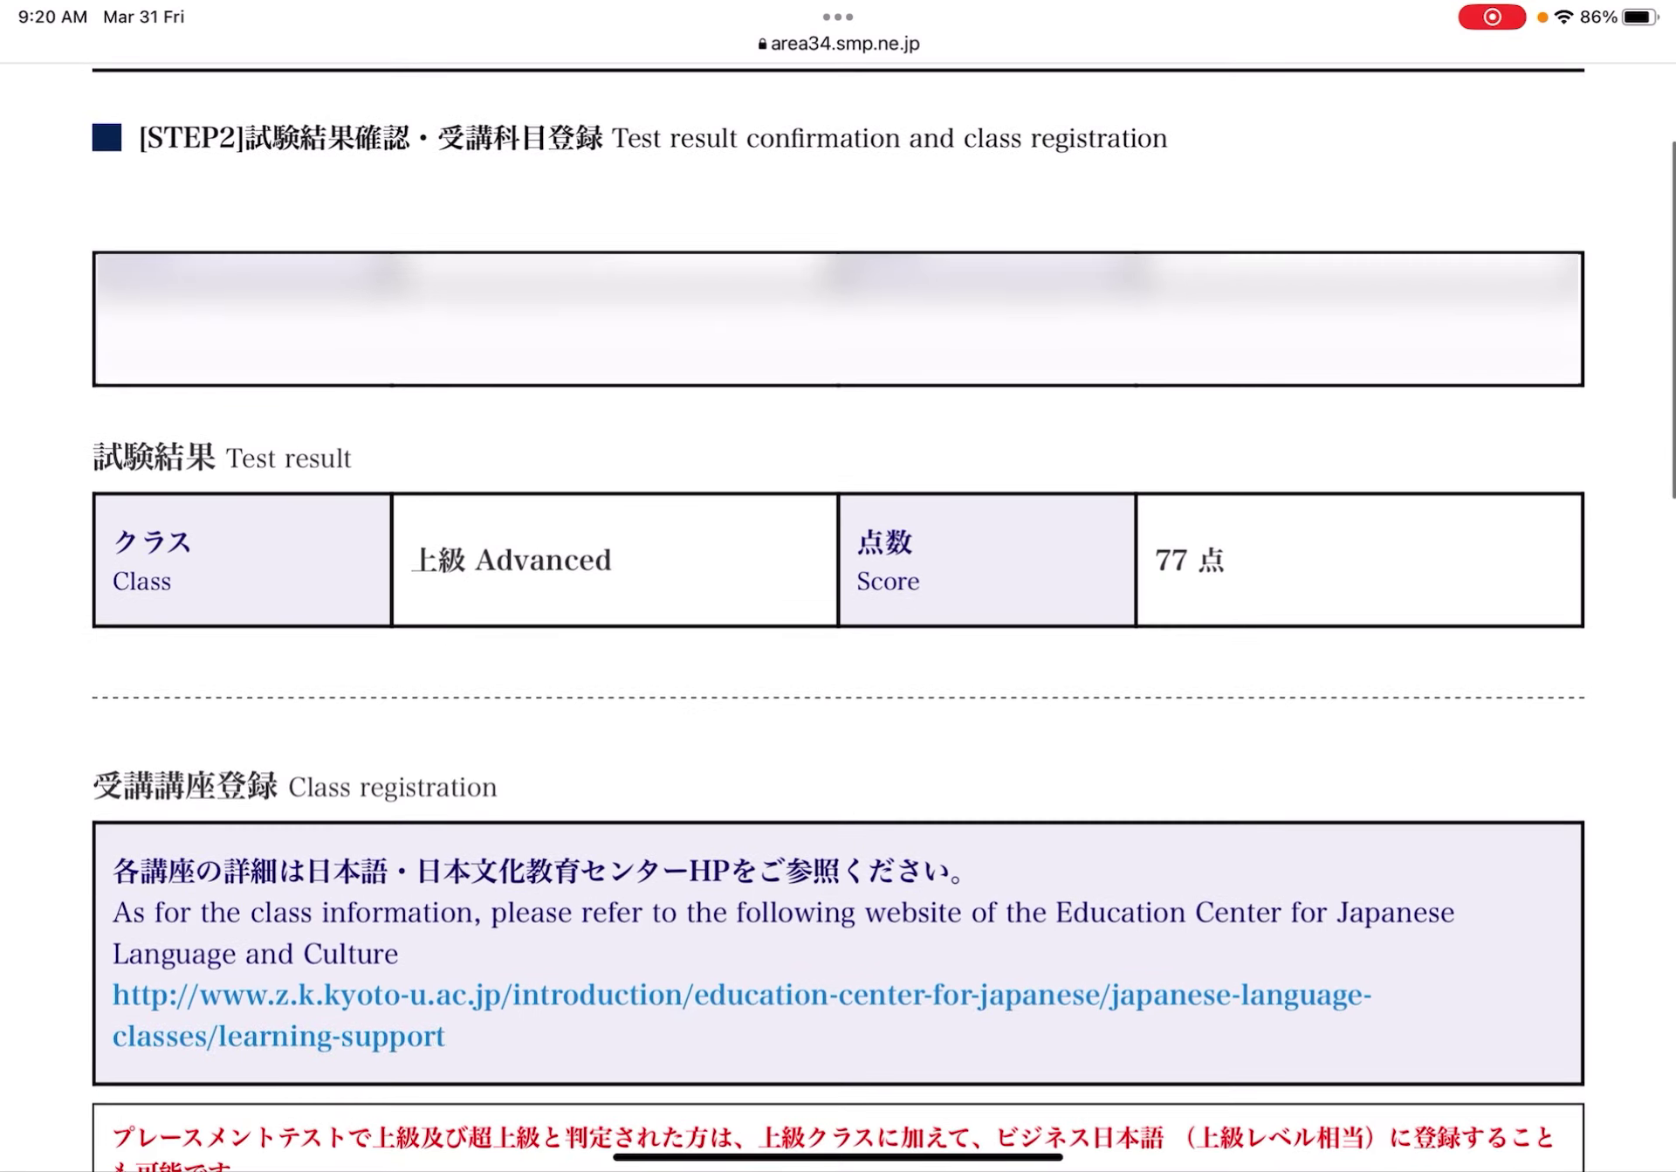
scroll(839, 612, "down", 2)
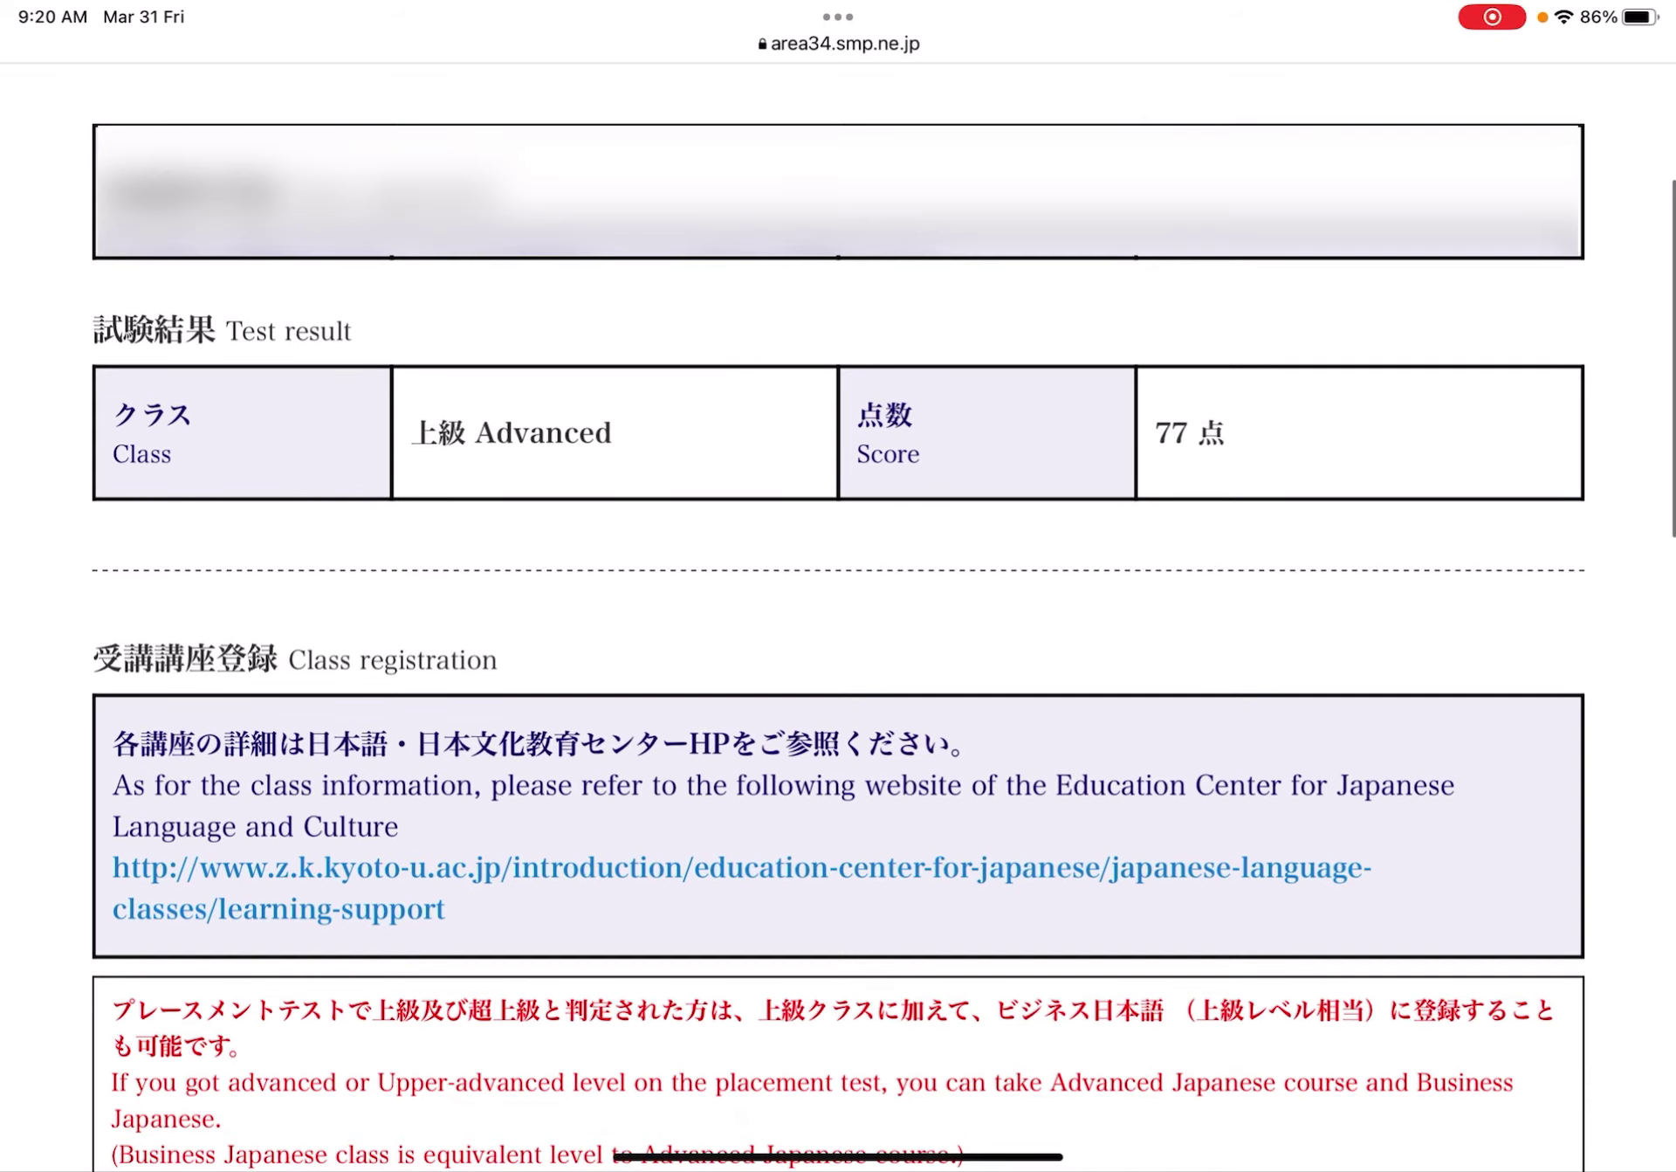
scroll(838, 611, "down", 6)
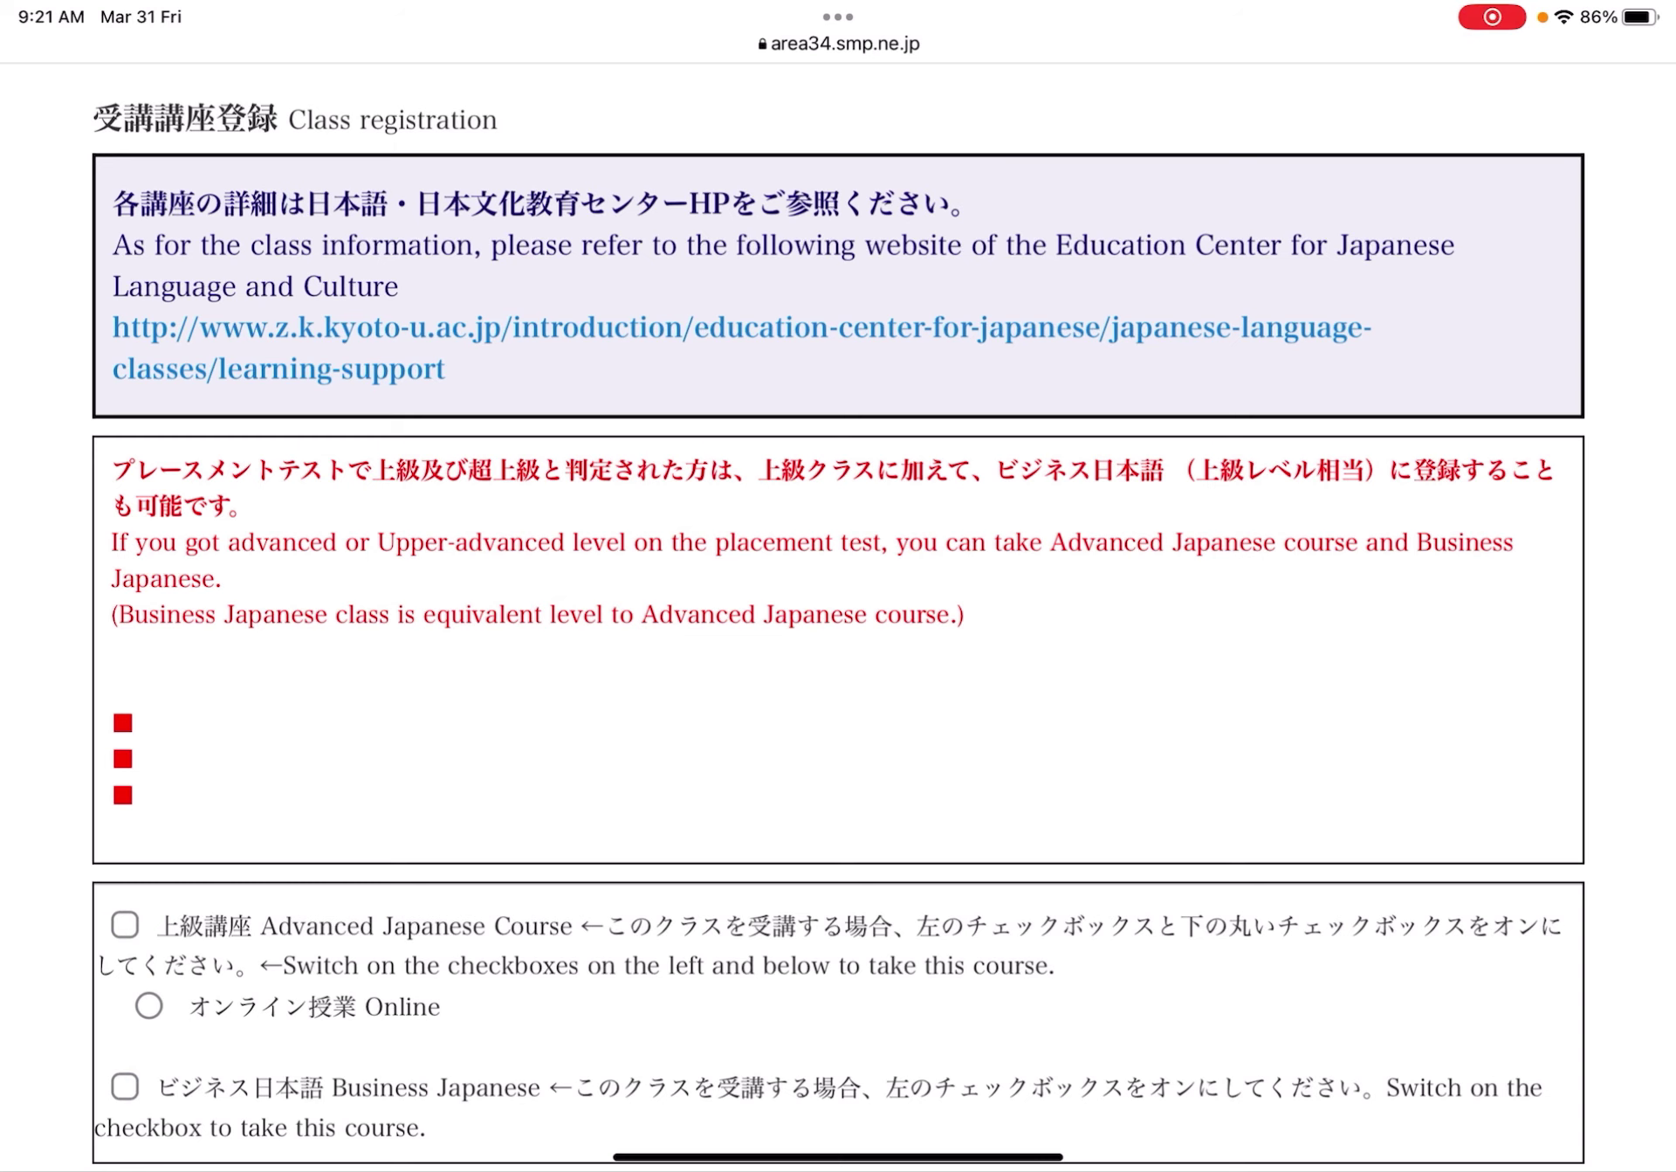
scroll(838, 612, "down", 3)
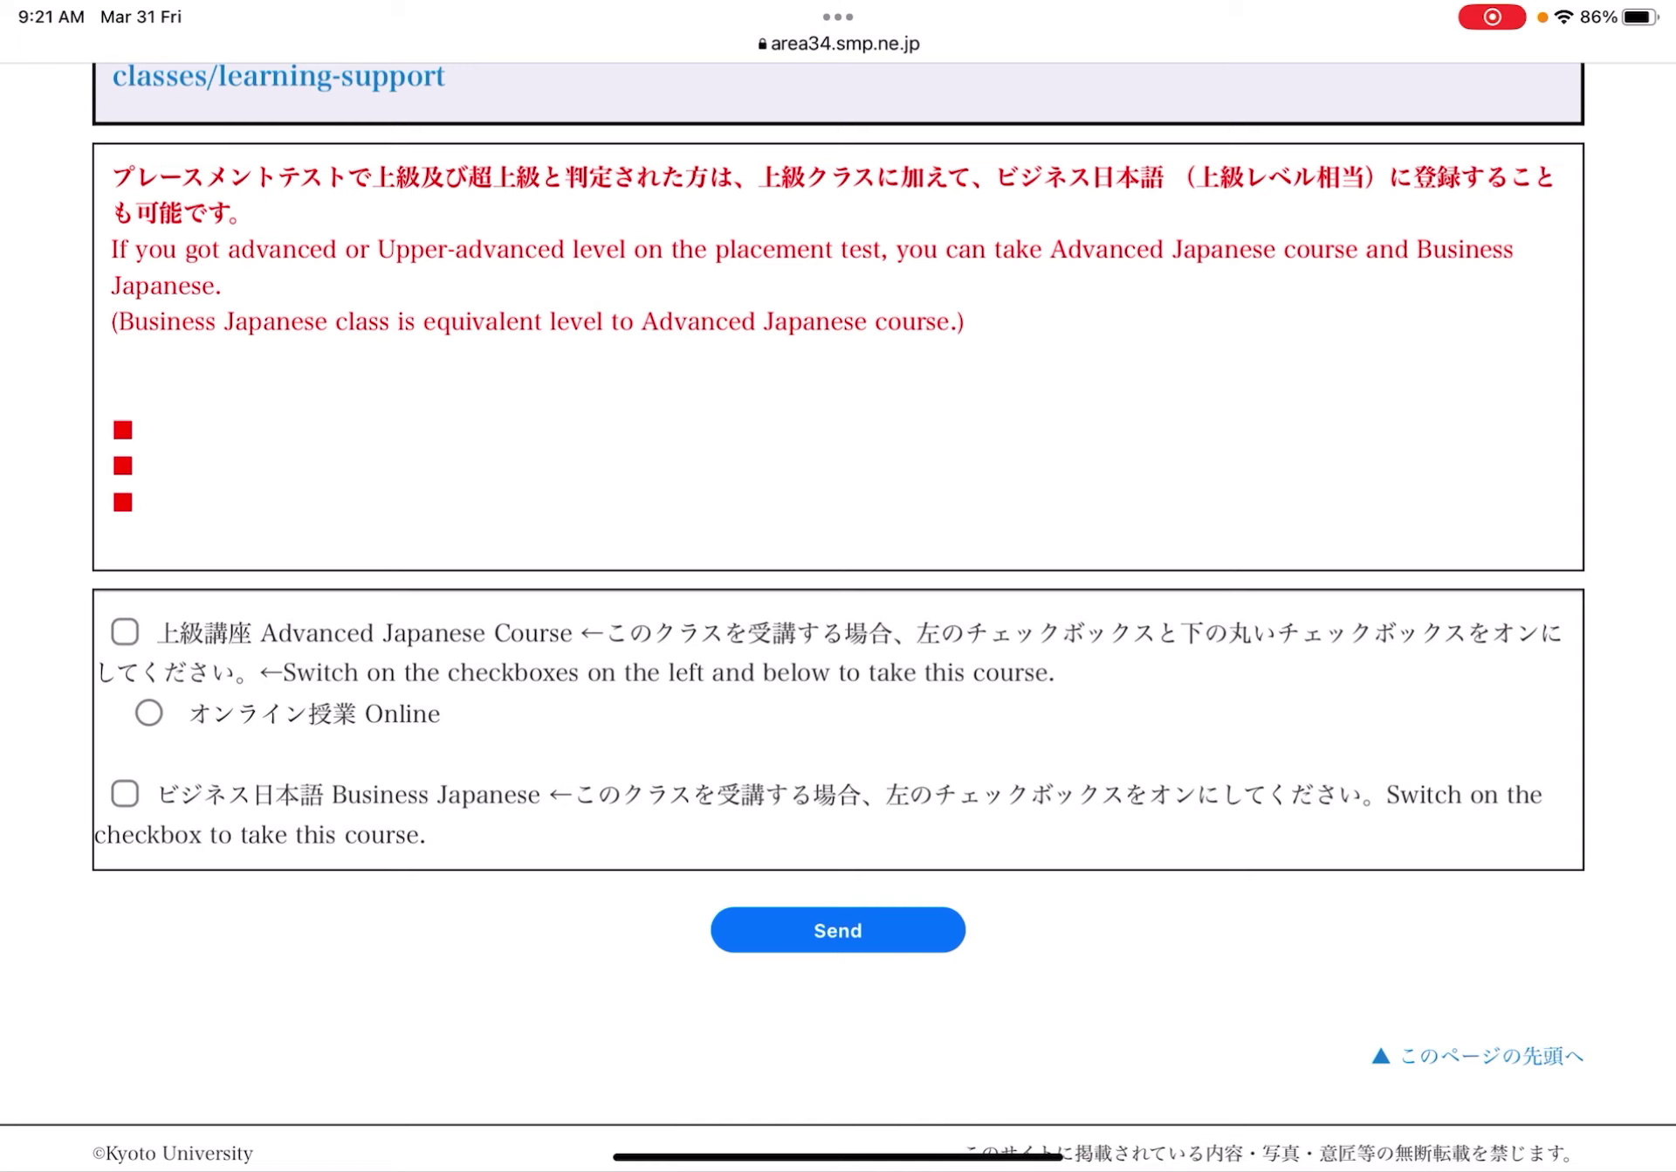
scroll(838, 611, "down", 5)
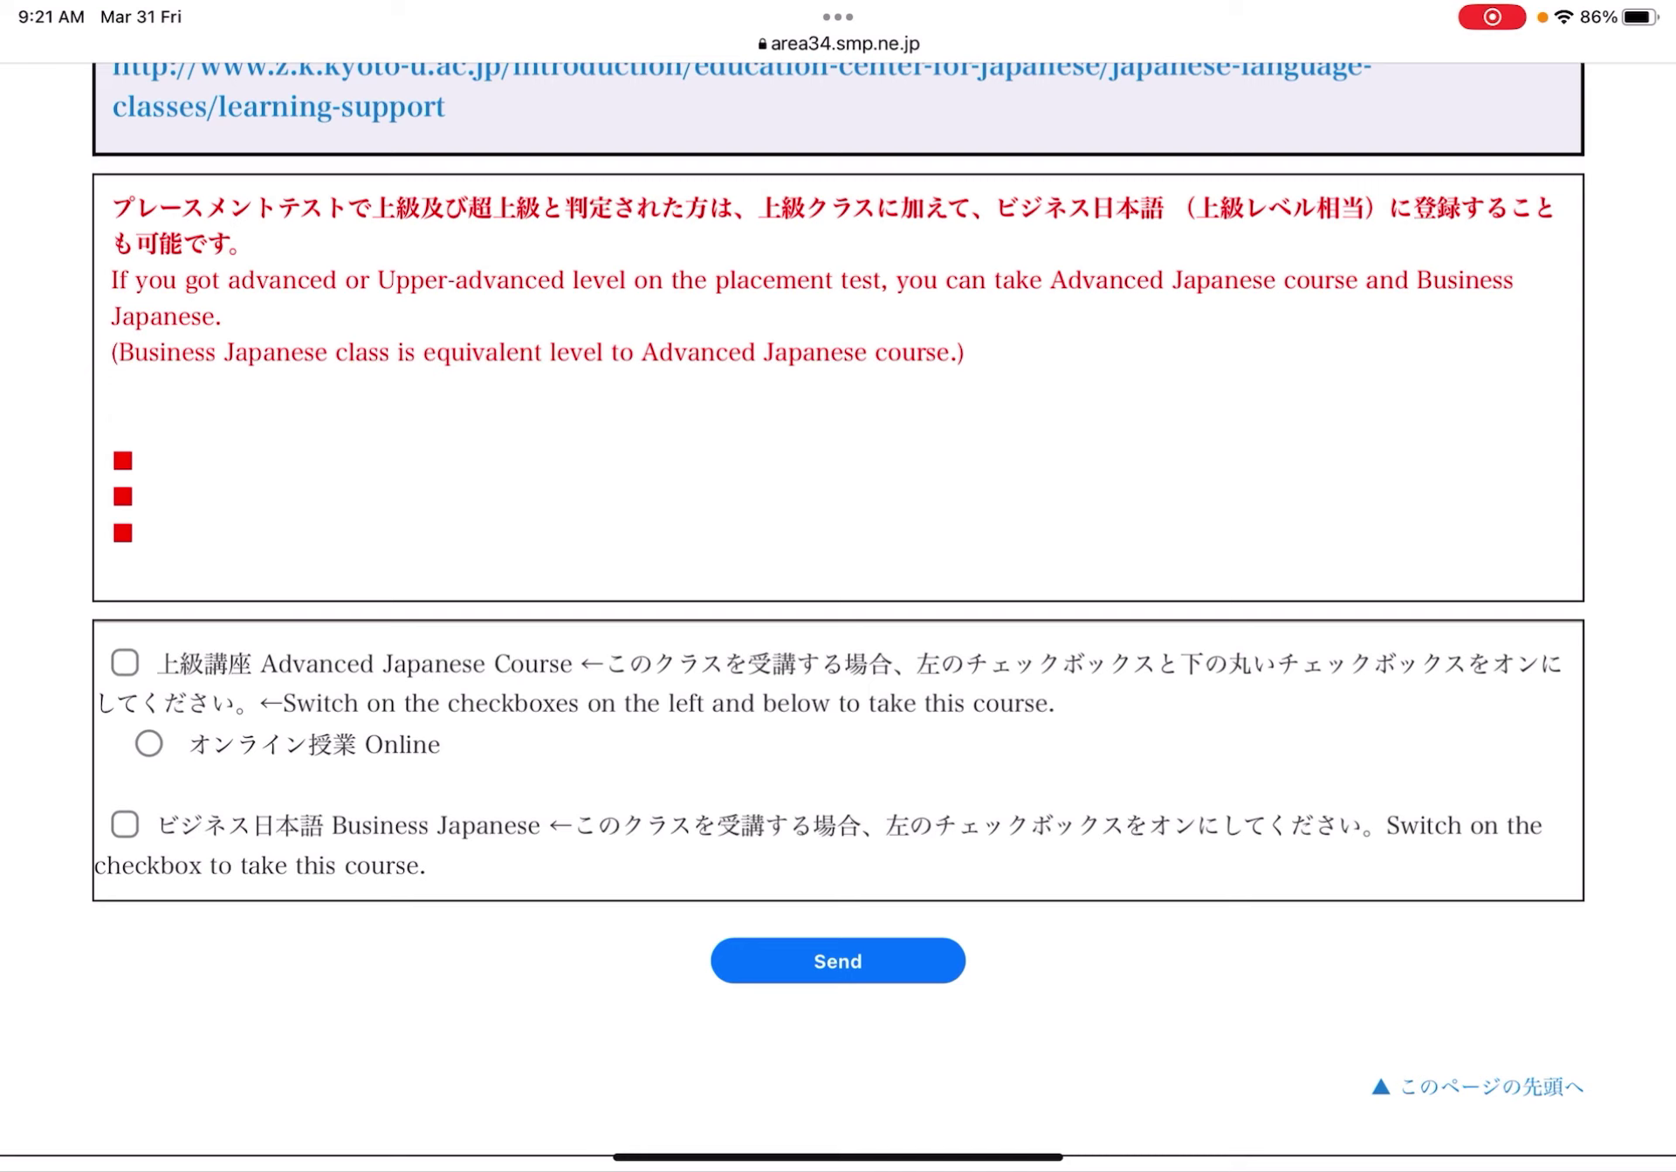
scroll(838, 612, "down", 4)
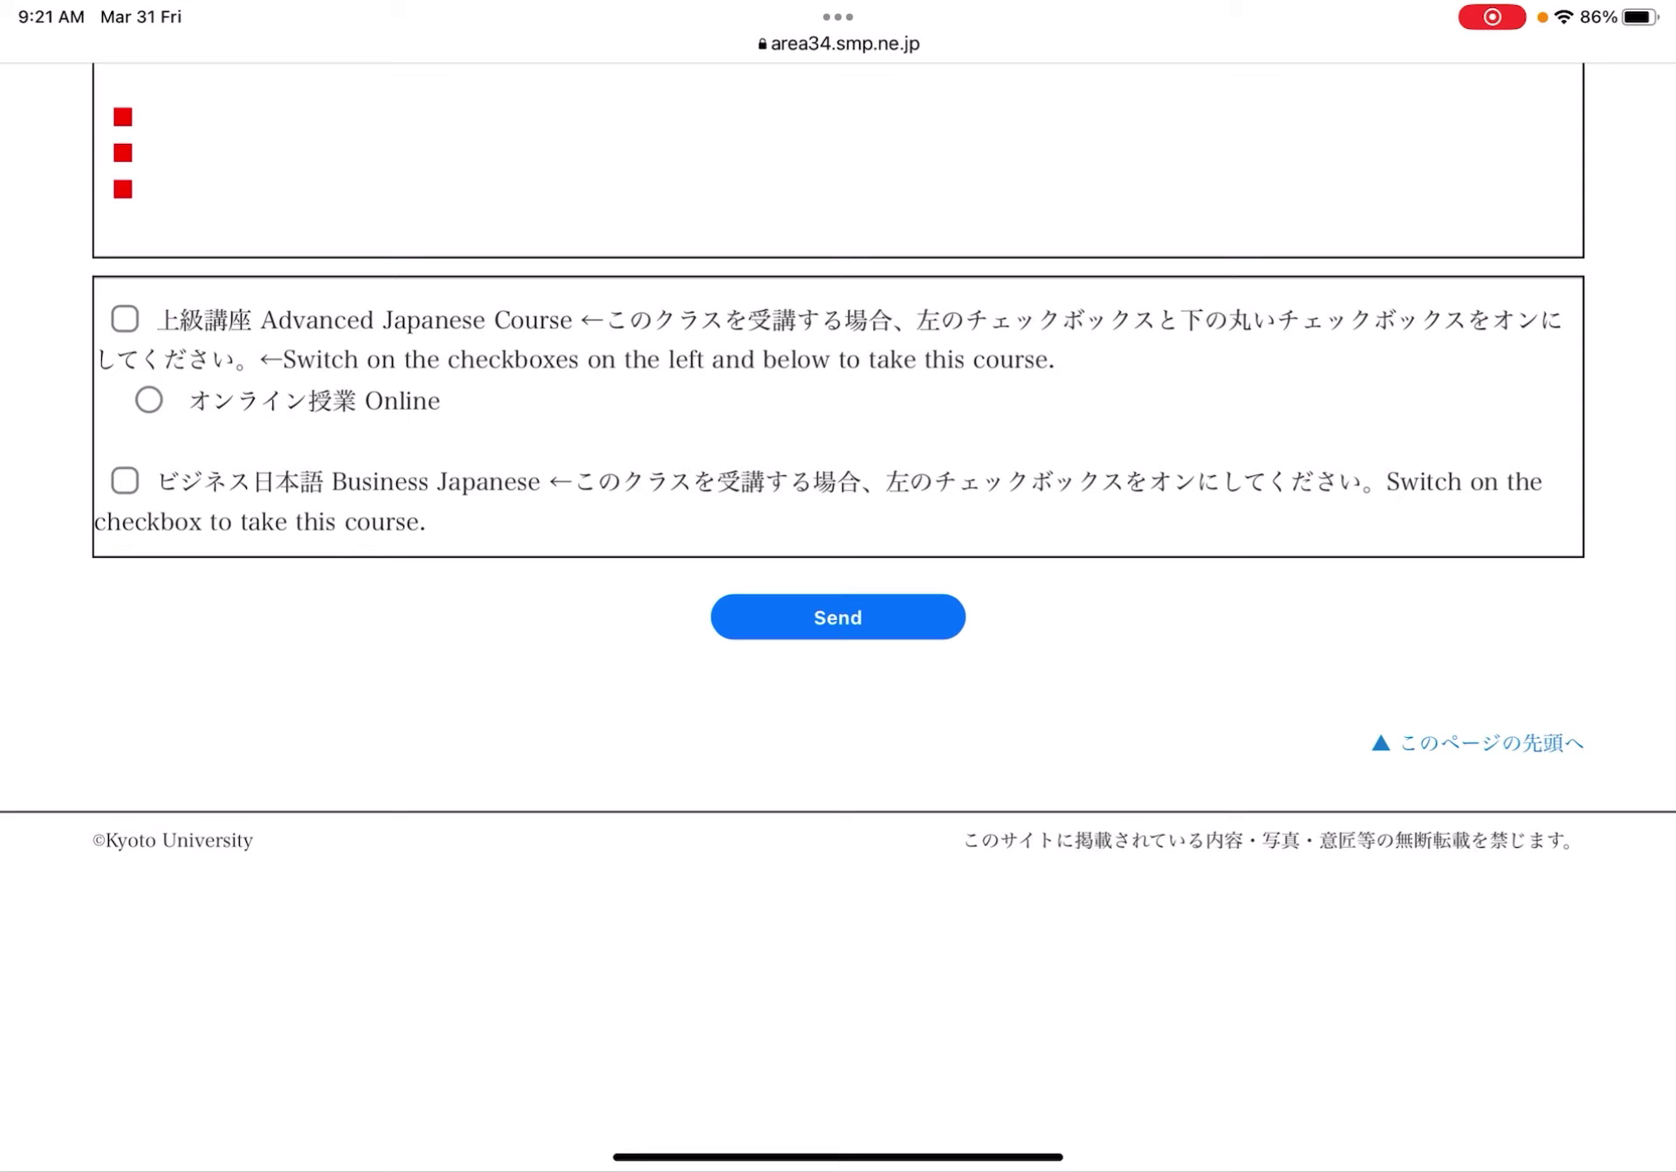
scroll(838, 612, "up", 3)
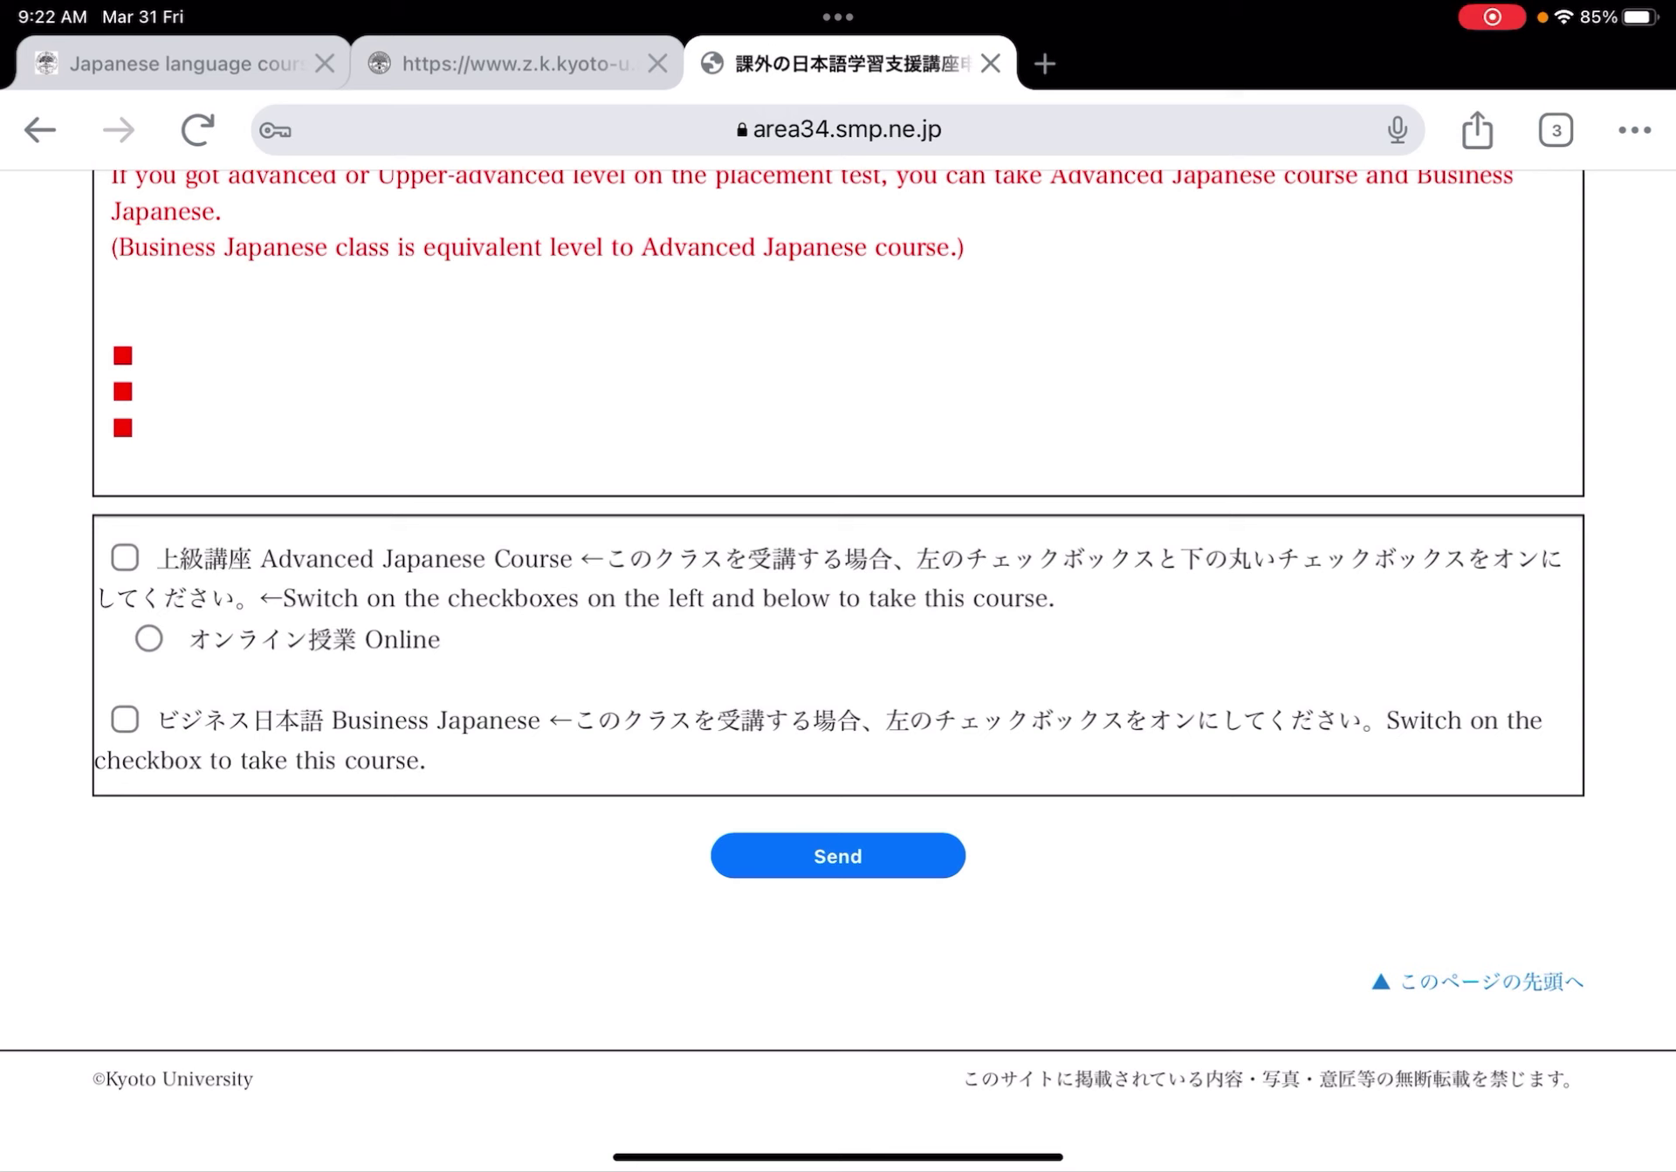
scroll(839, 669, "up", 3)
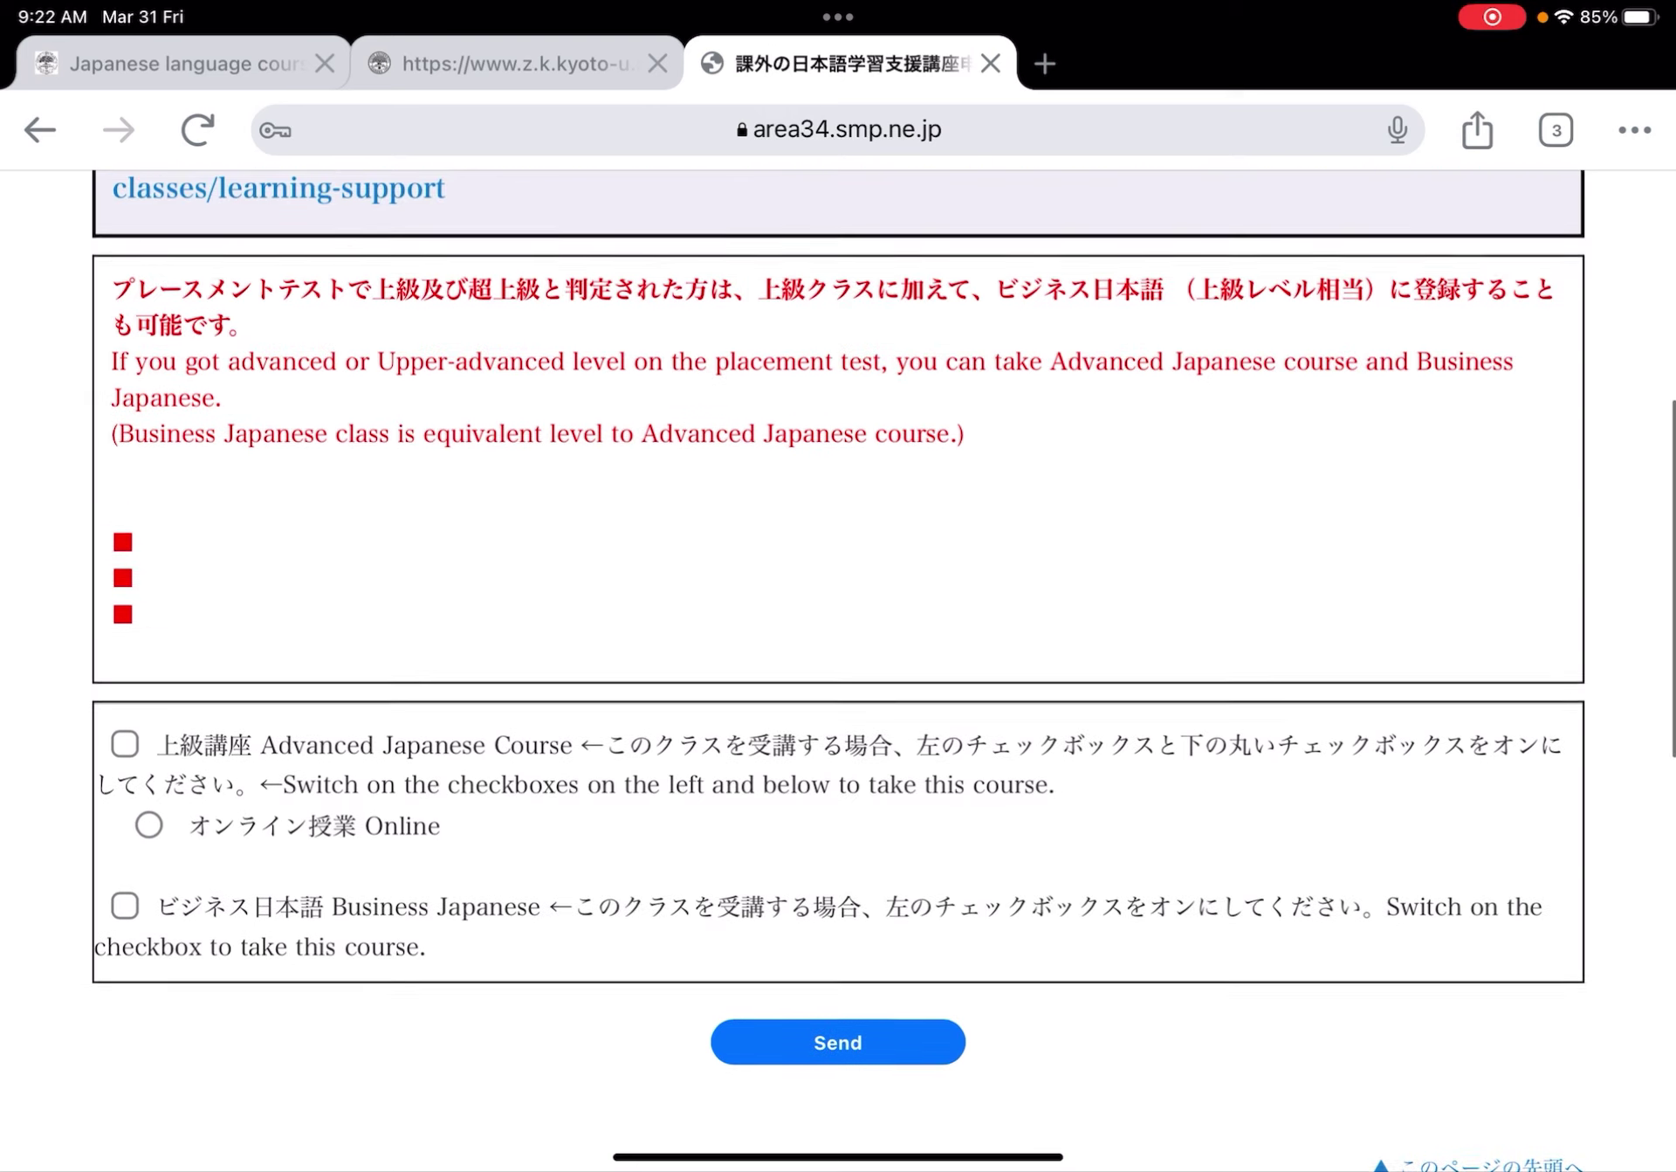
scroll(838, 612, "down", 2)
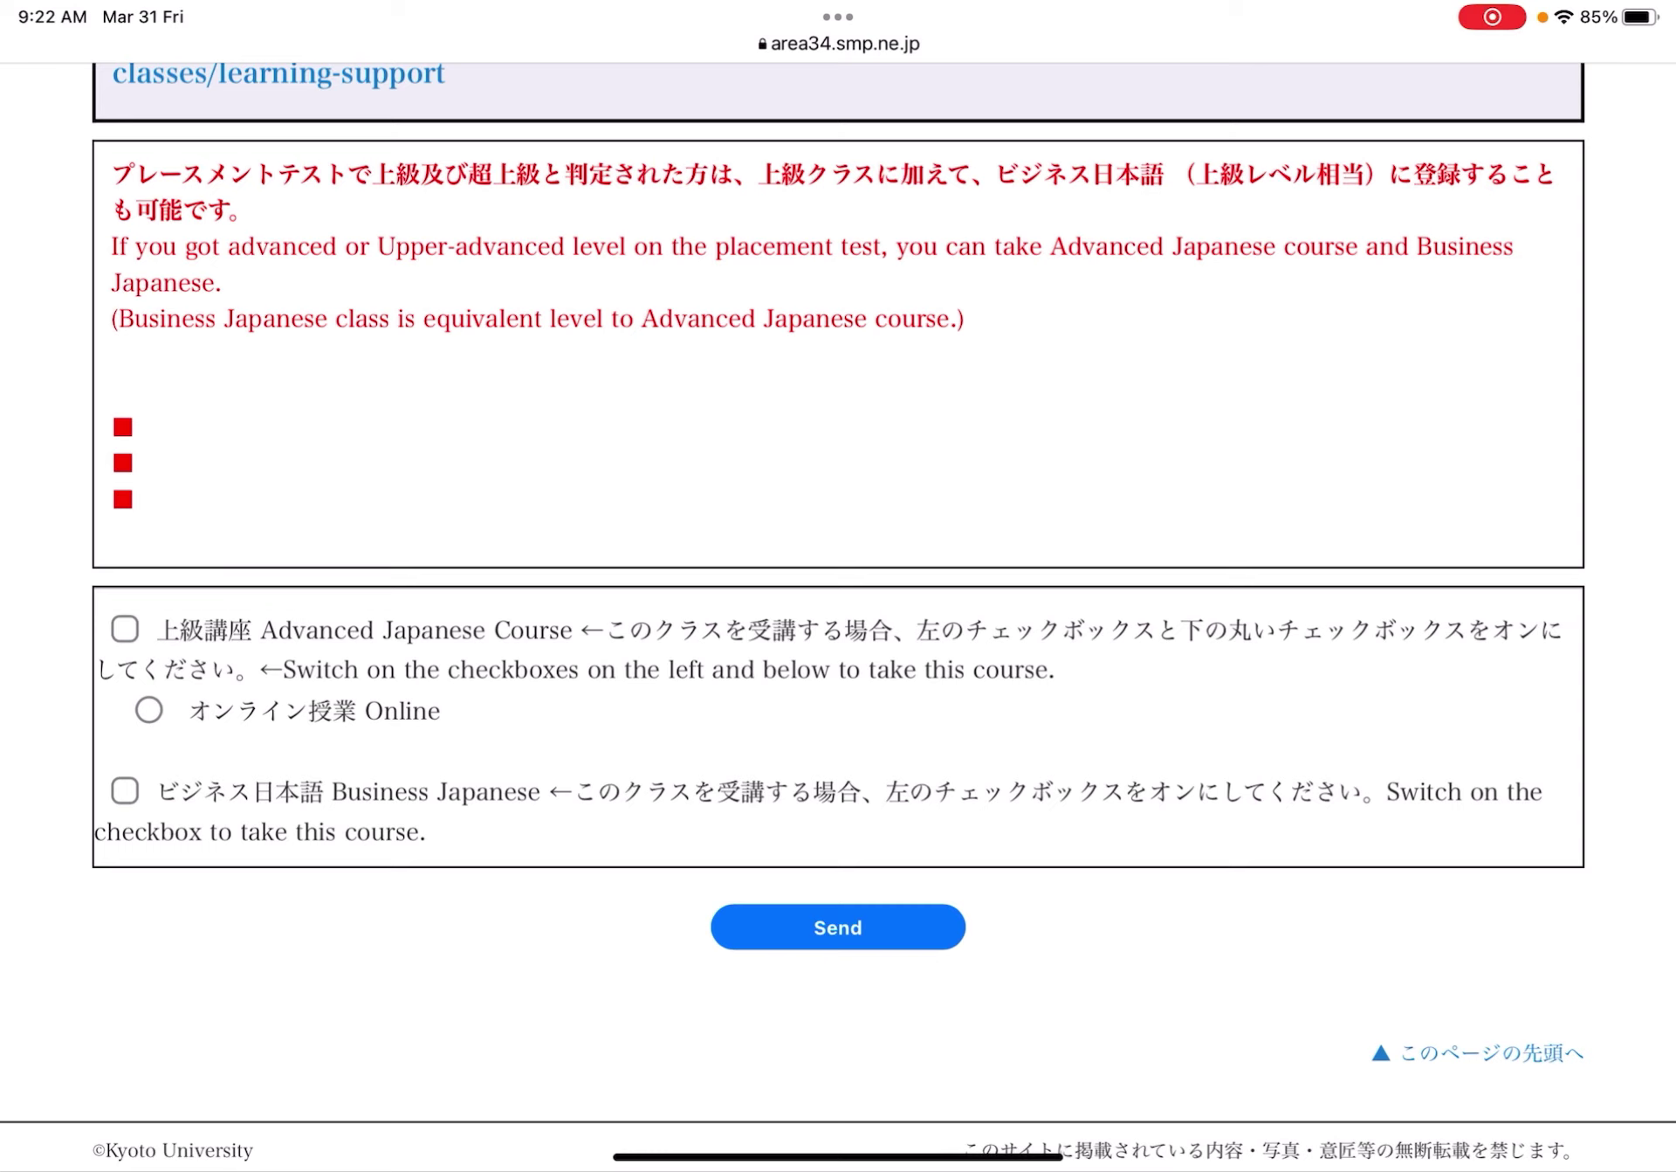
scroll(838, 612, "down", 3)
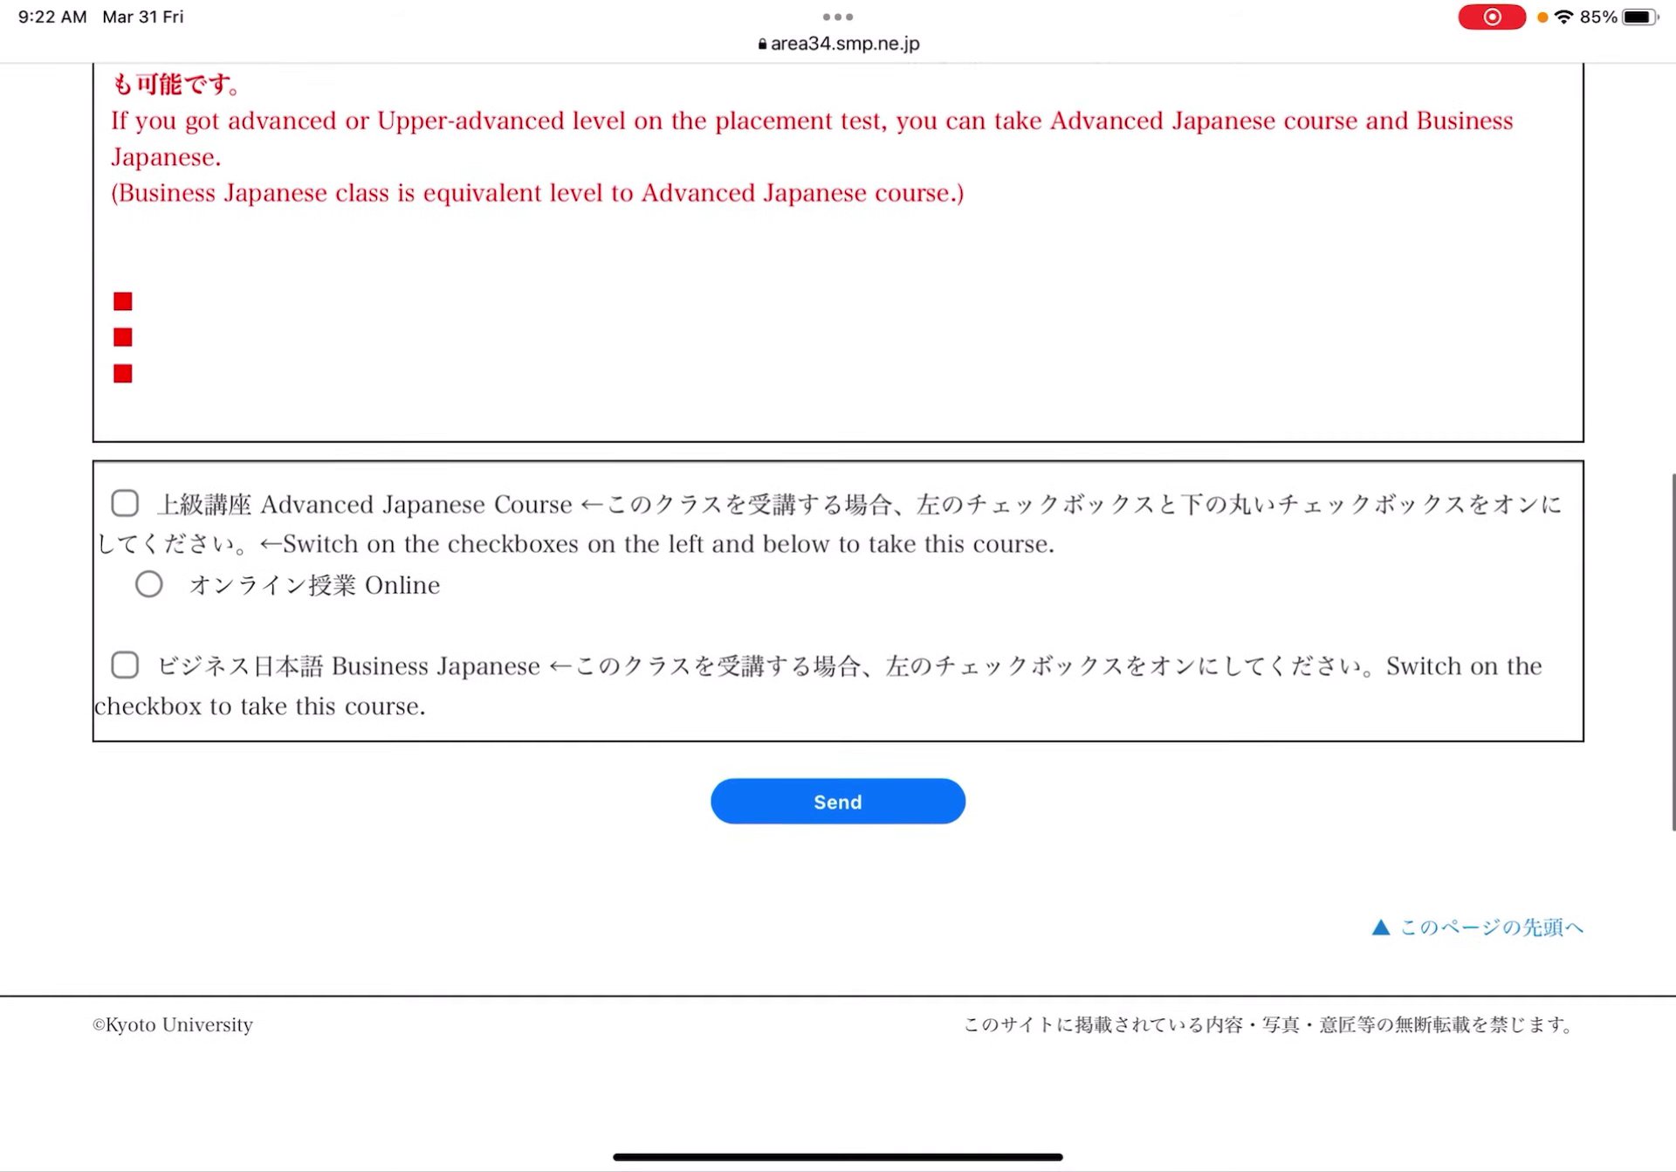
scroll(839, 612, "up", 2)
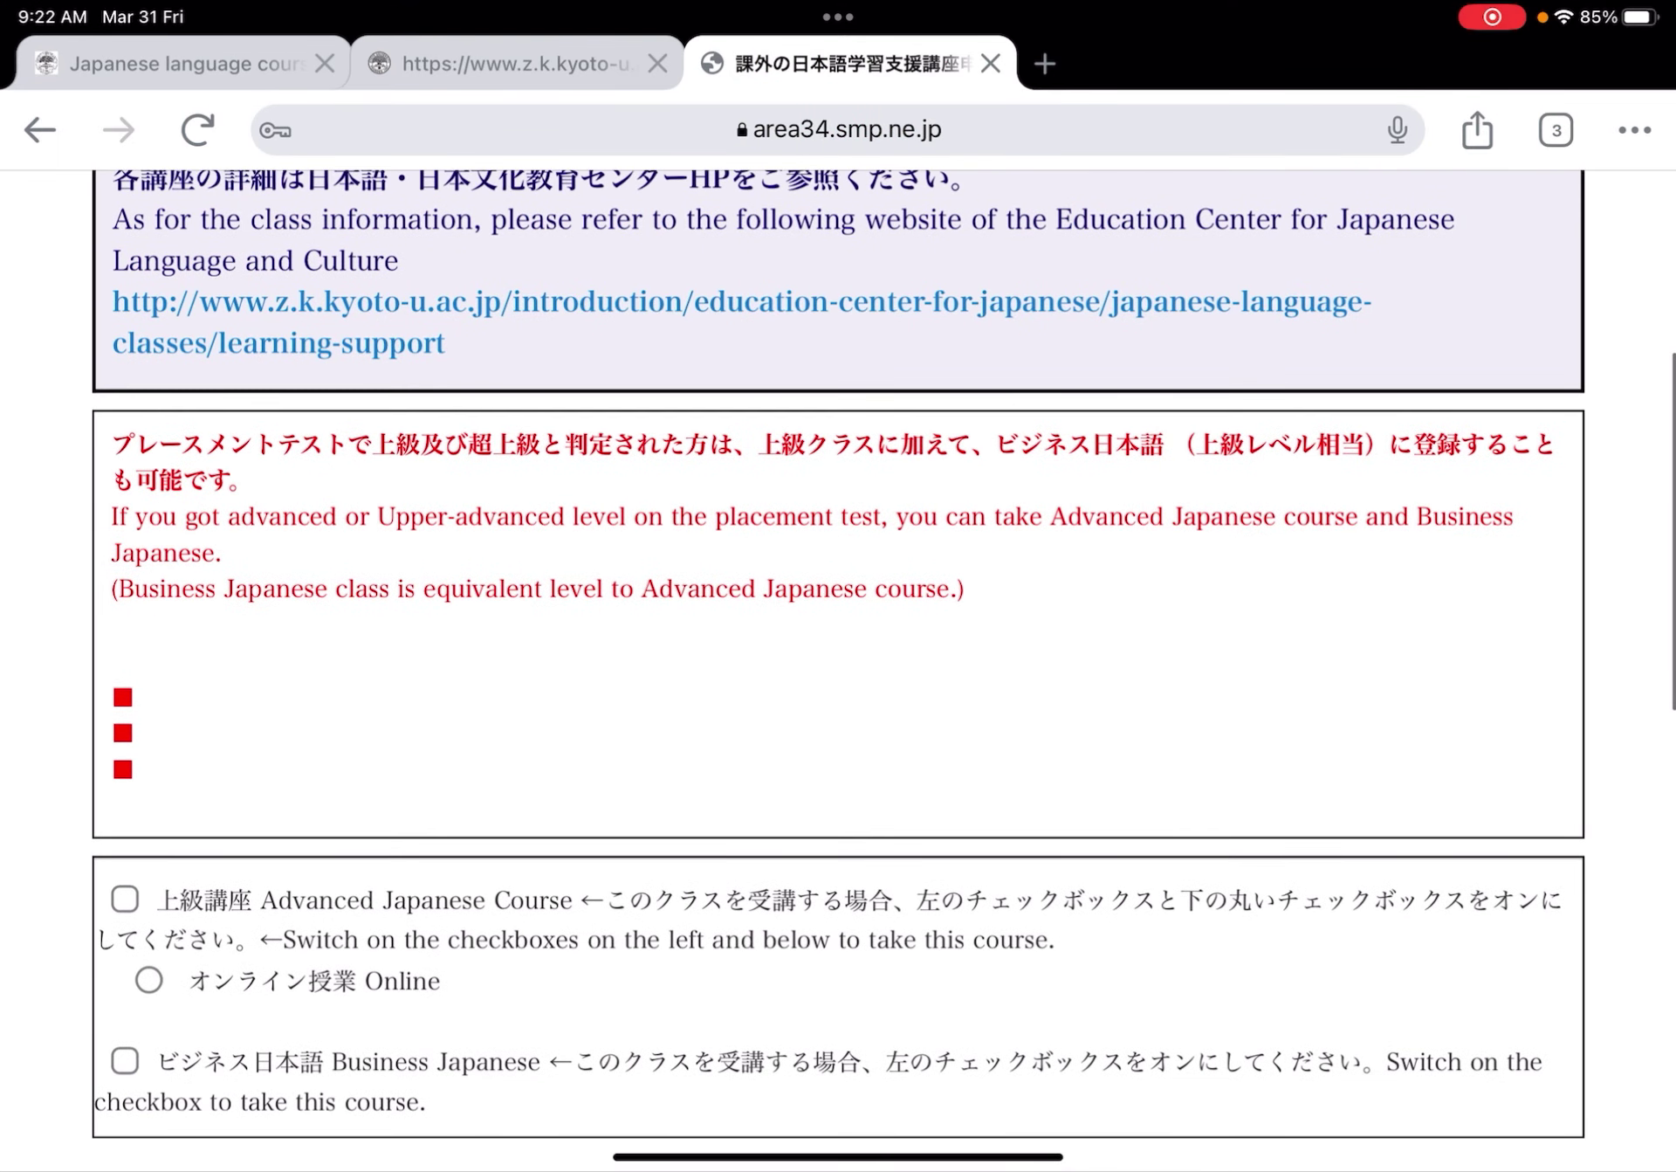
scroll(839, 612, "down", 2)
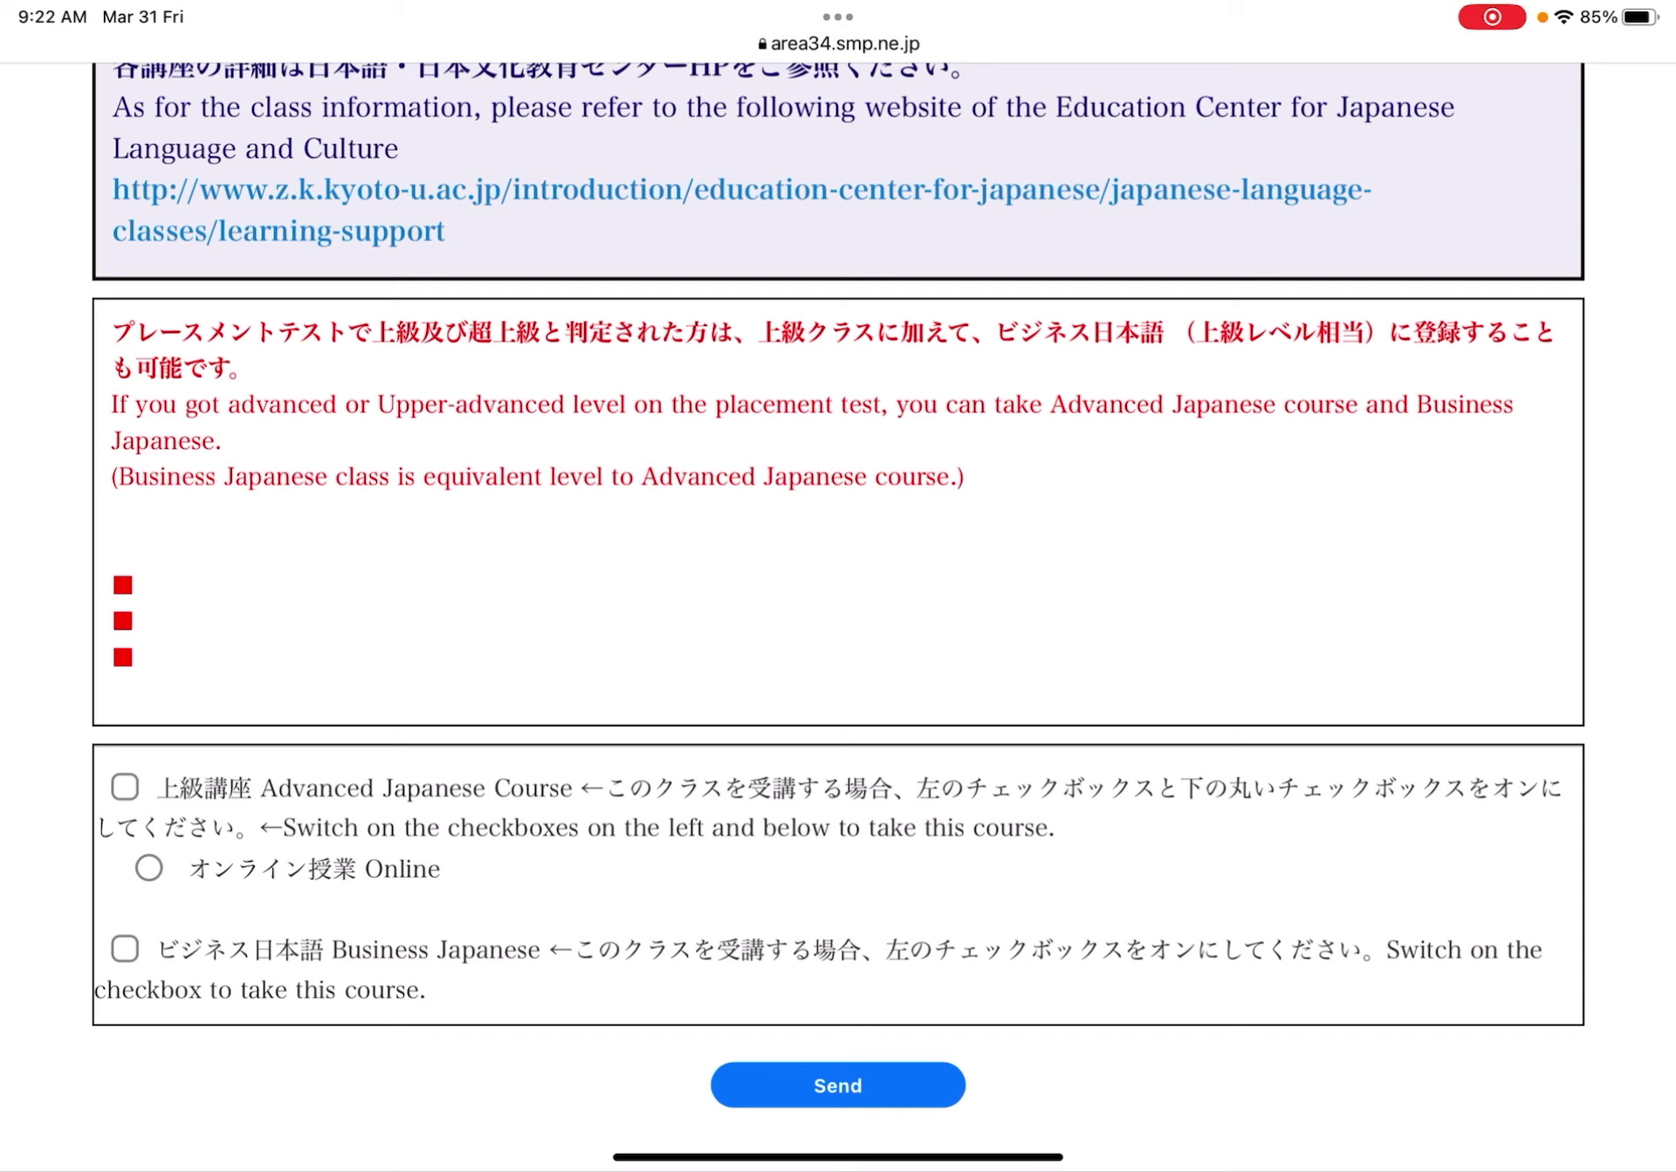
scroll(838, 612, "down", 3)
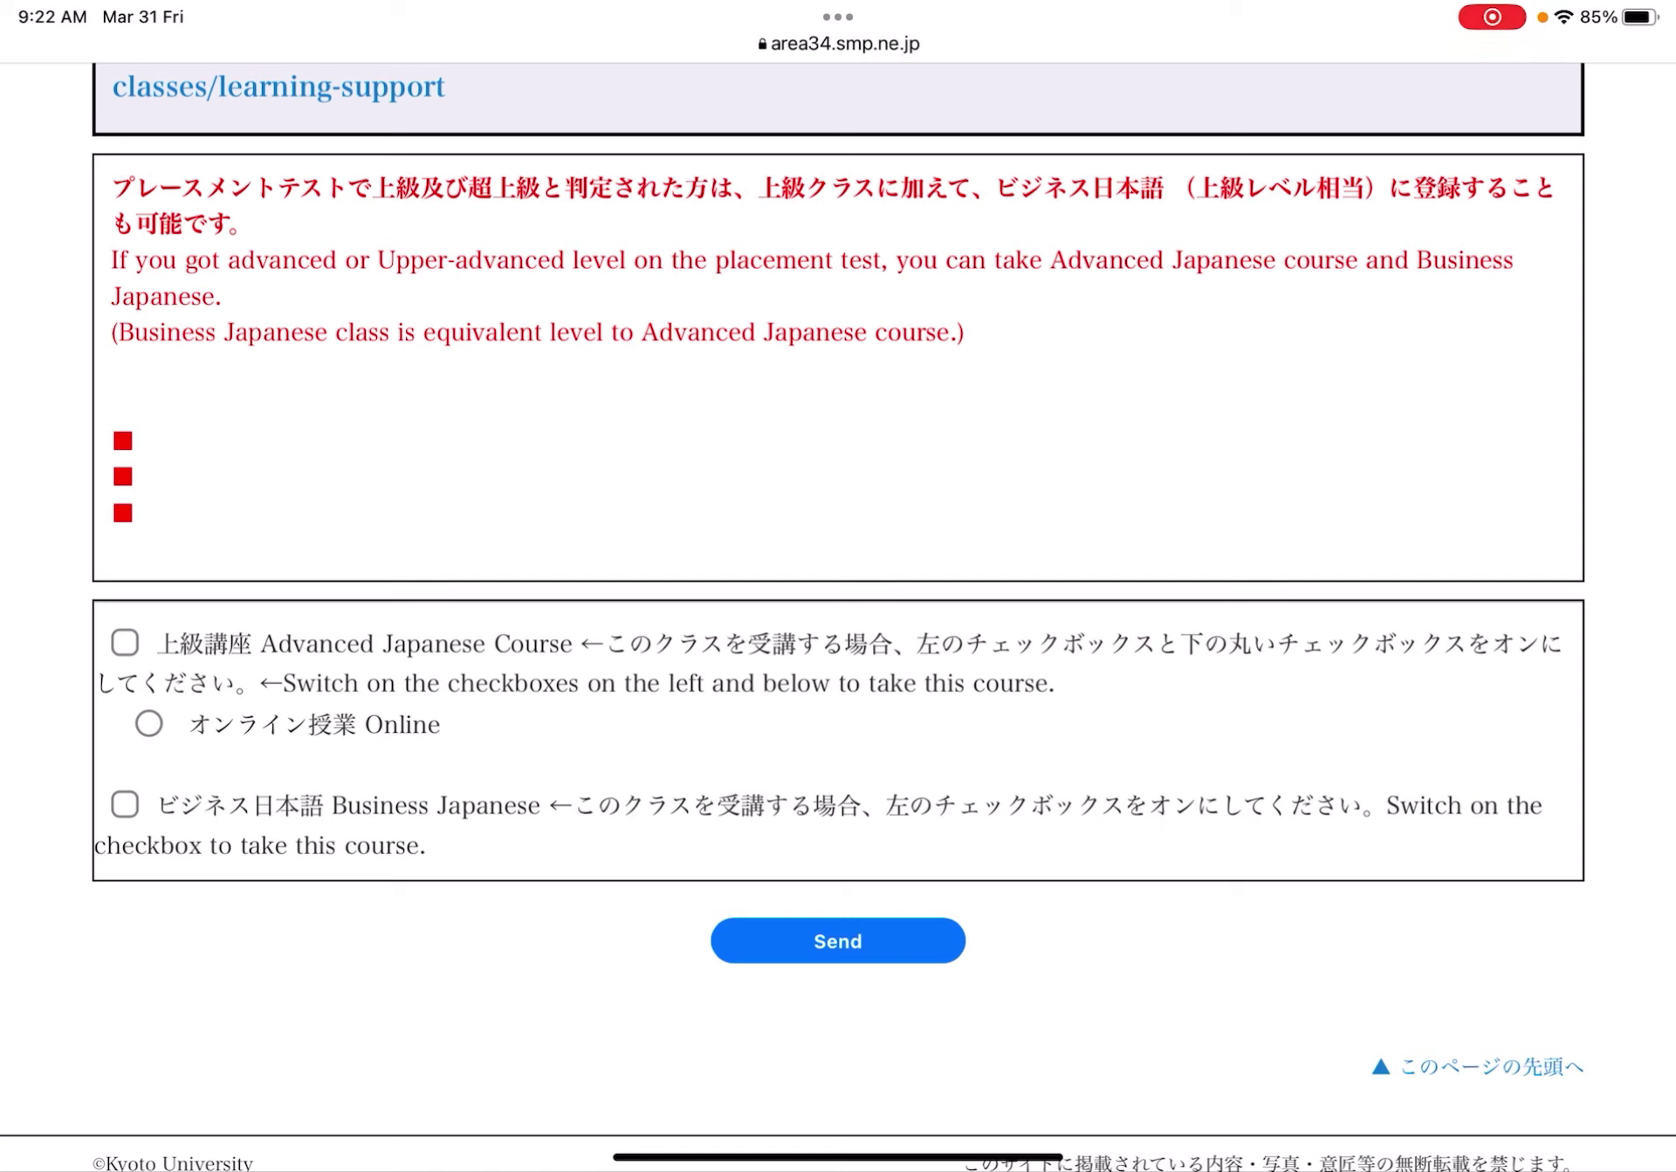
- Choose online attendance, leave Advanced Japanese Course unticked, and tick Business Japanese
left_click(839, 44)
left_click(148, 800)
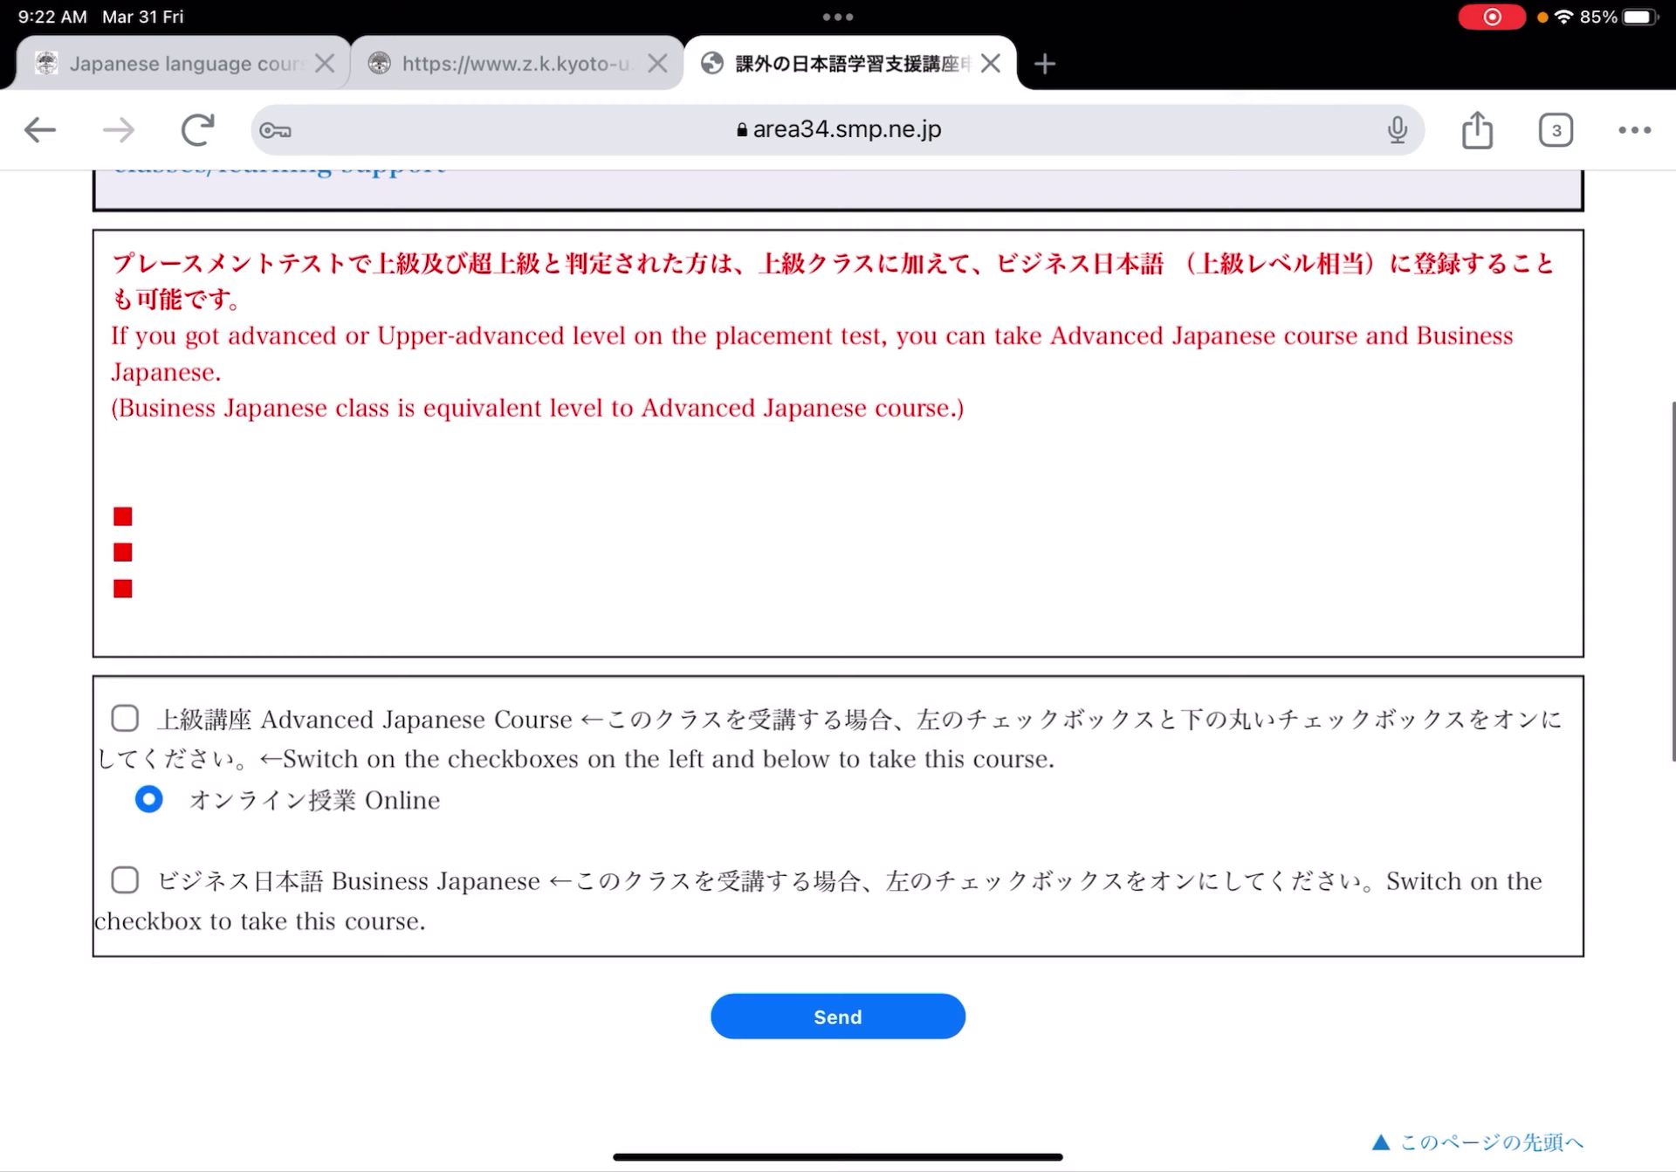
left_click(124, 717)
left_click(124, 719)
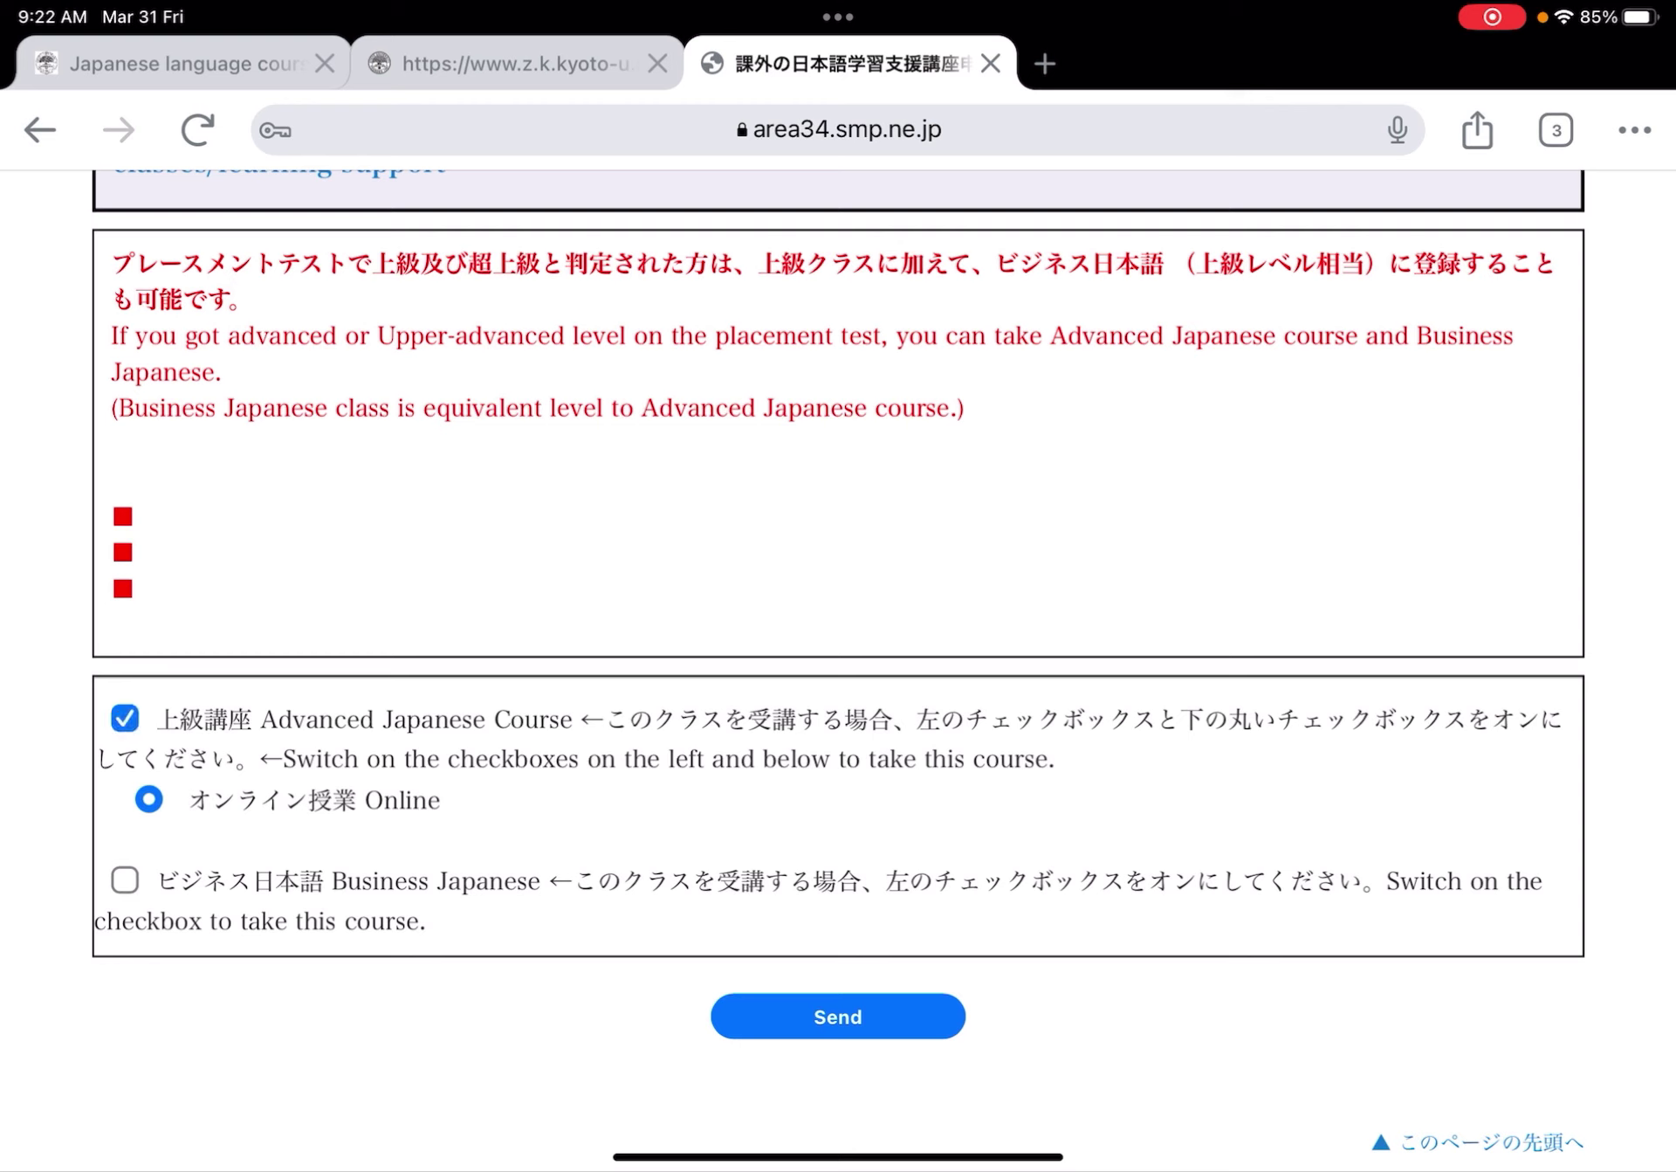
left_click(124, 718)
left_click(124, 879)
- Scroll back to the class registration notes below the Advanced, 77-point result
scroll(838, 568, "down", 2)
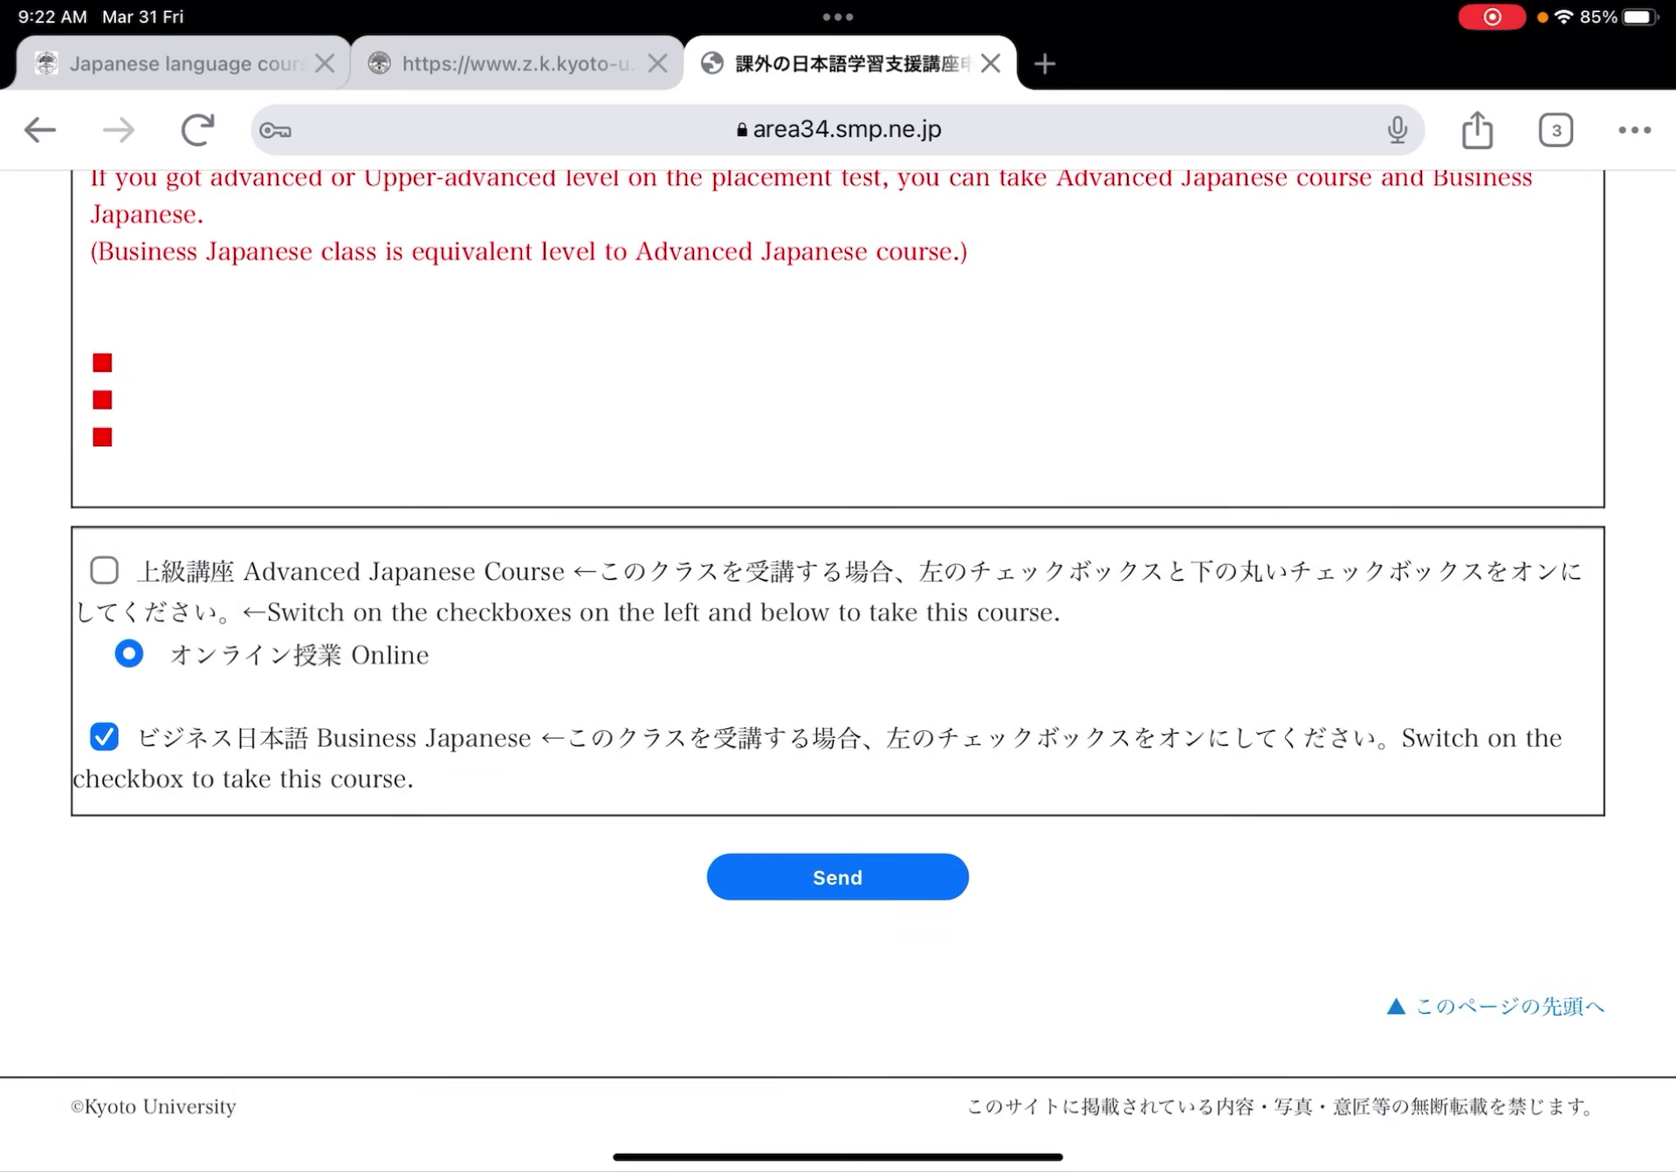
scroll(839, 611, "up", 10)
scroll(838, 612, "down", 5)
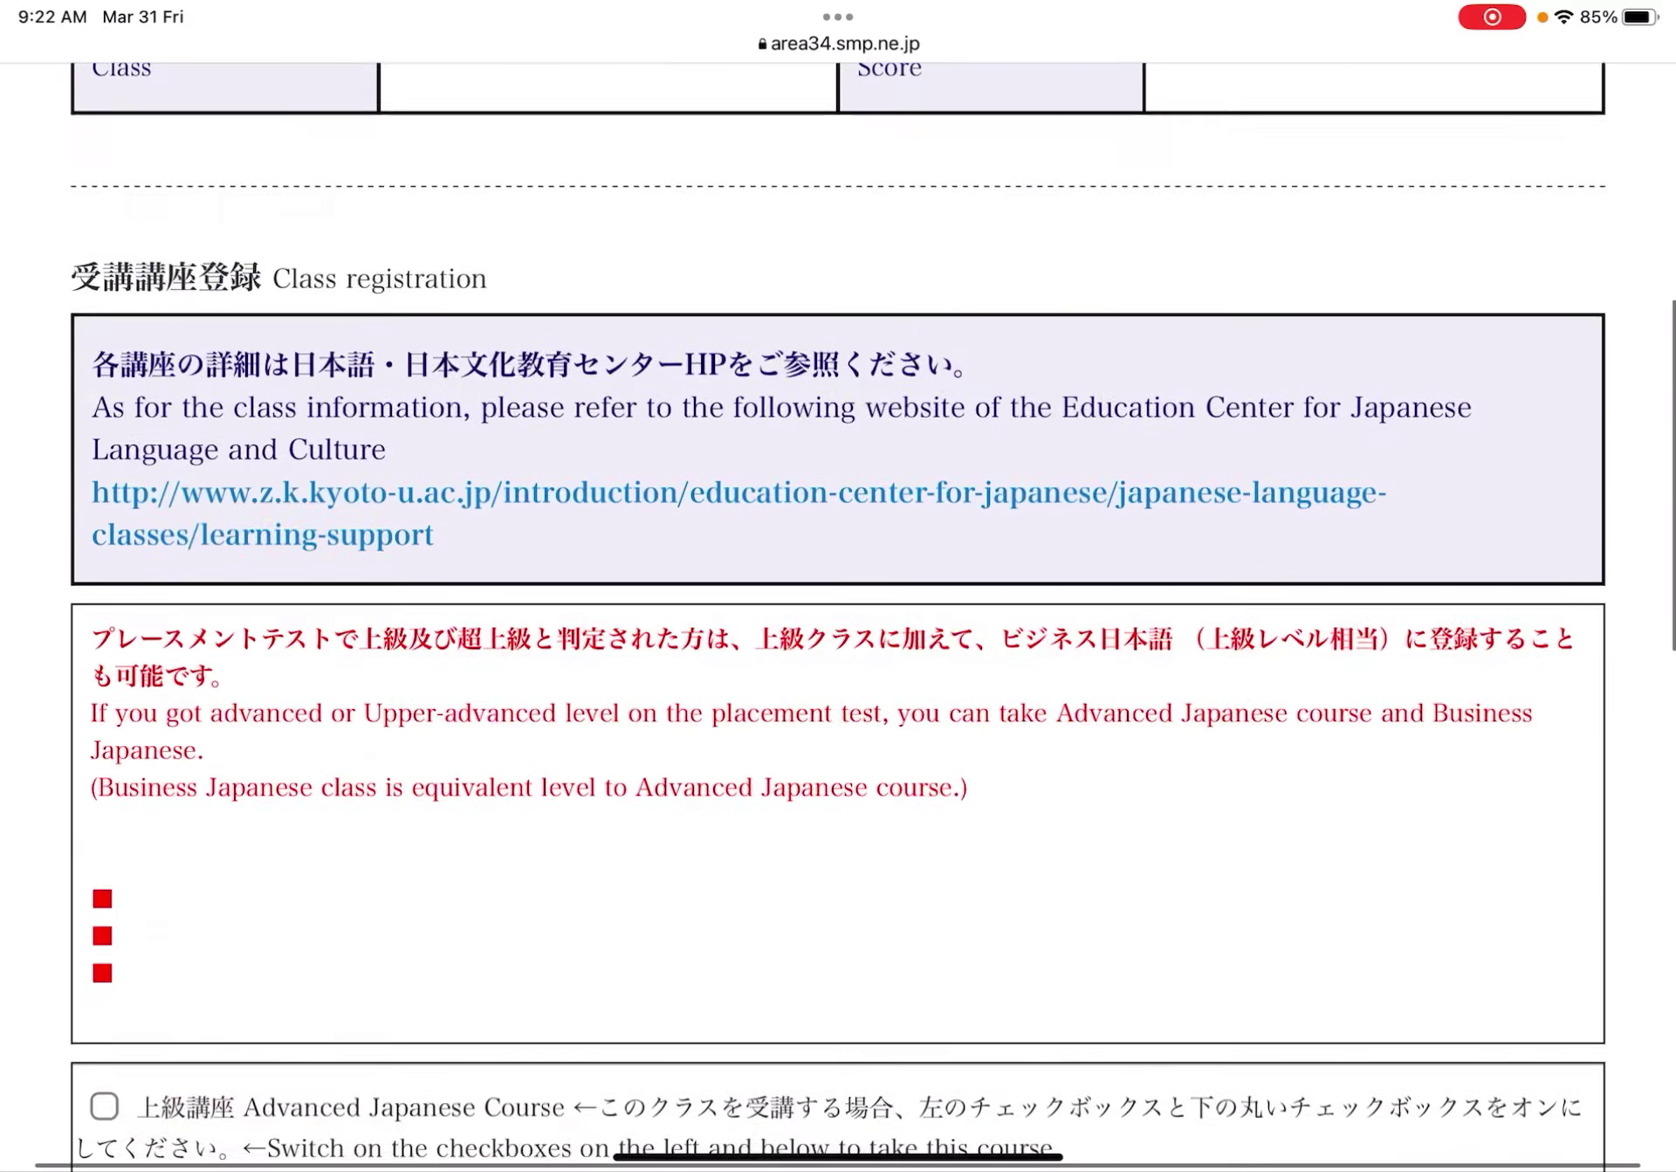
scroll(839, 612, "down", 5)
scroll(839, 612, "up", 2)
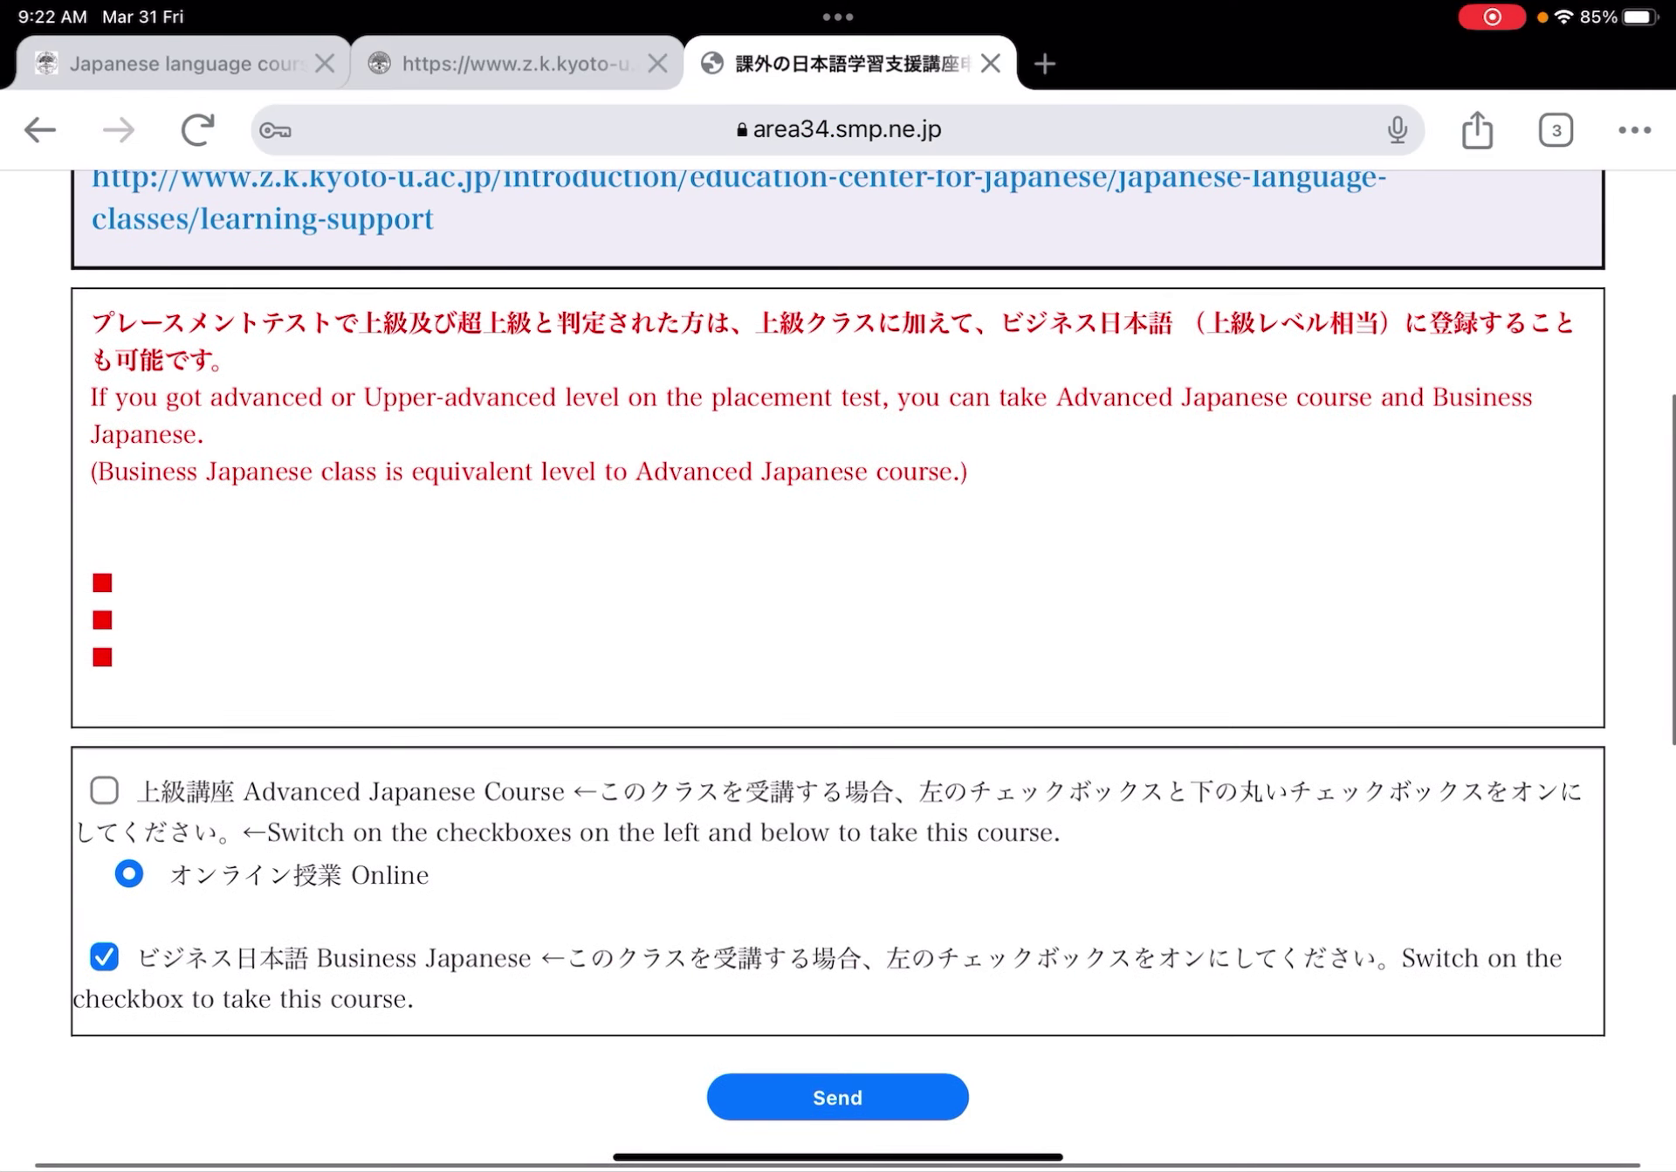
scroll(839, 611, "up", 4)
scroll(839, 611, "up", 3)
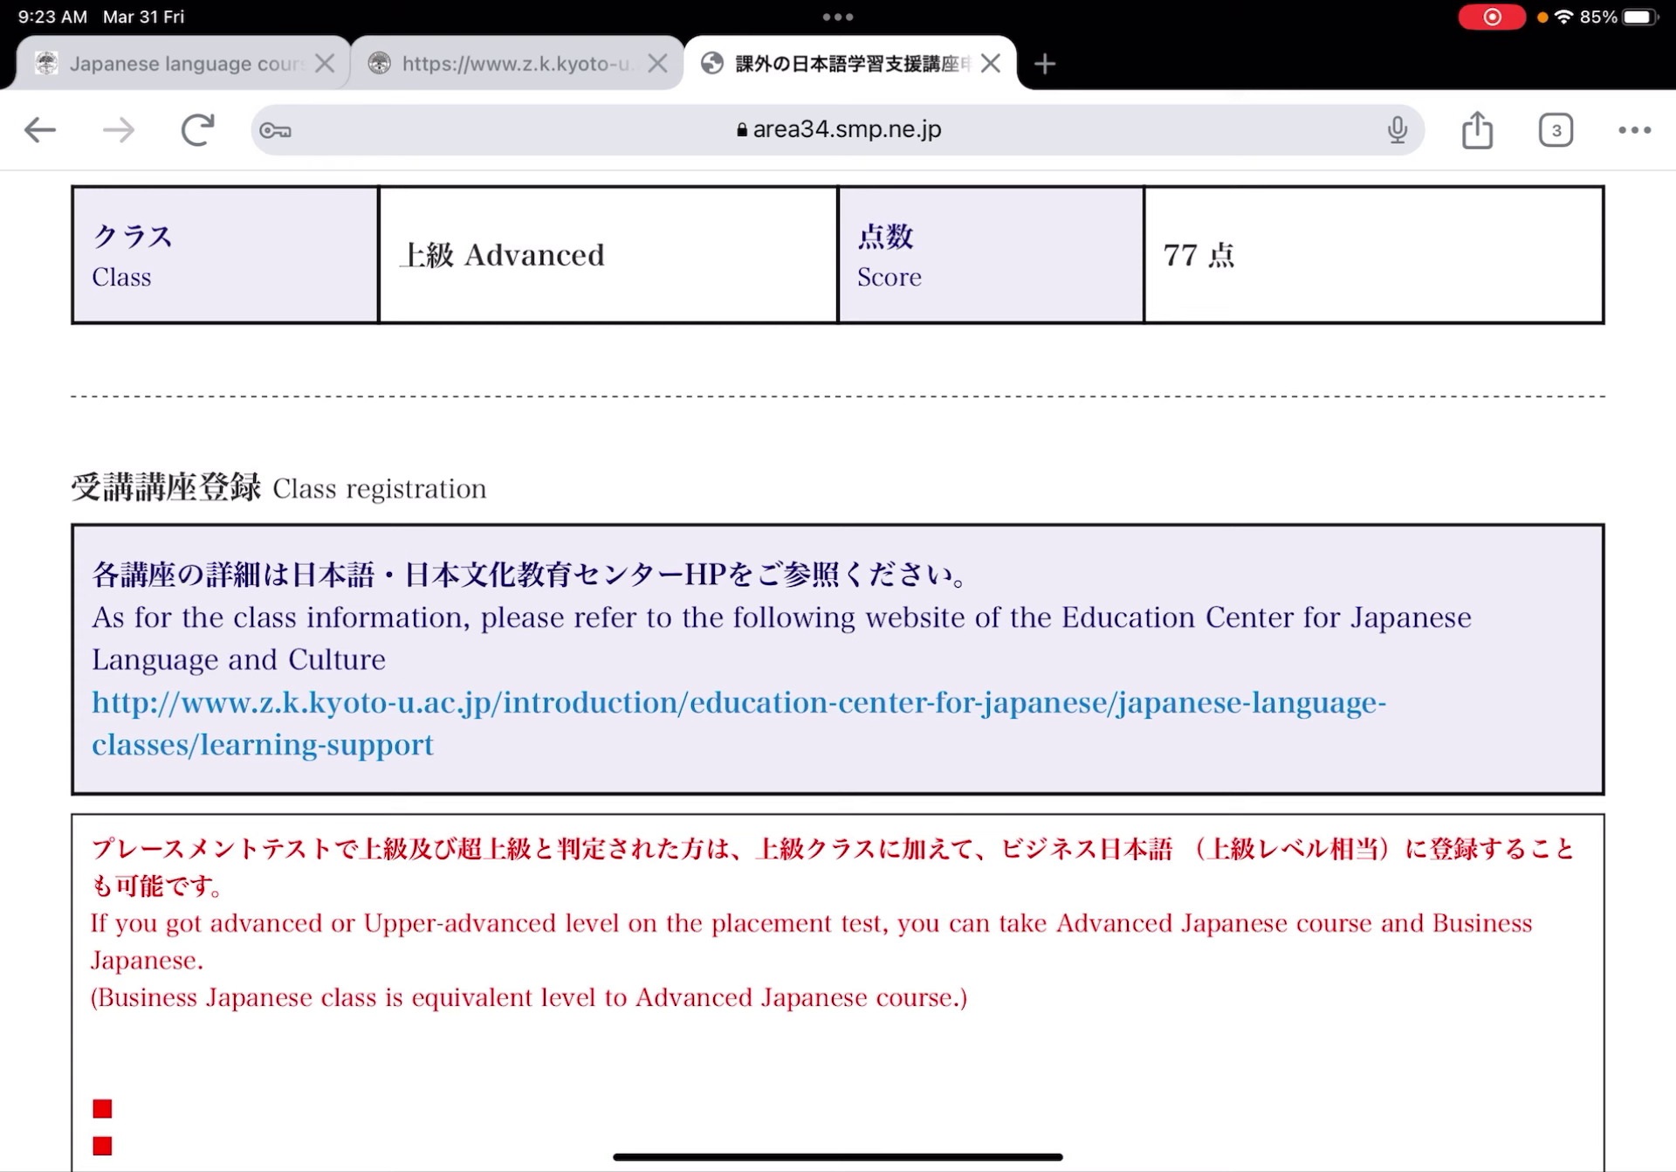
- Open the Education Center's Japanese language support courses page in a new tab
left_click(739, 703)
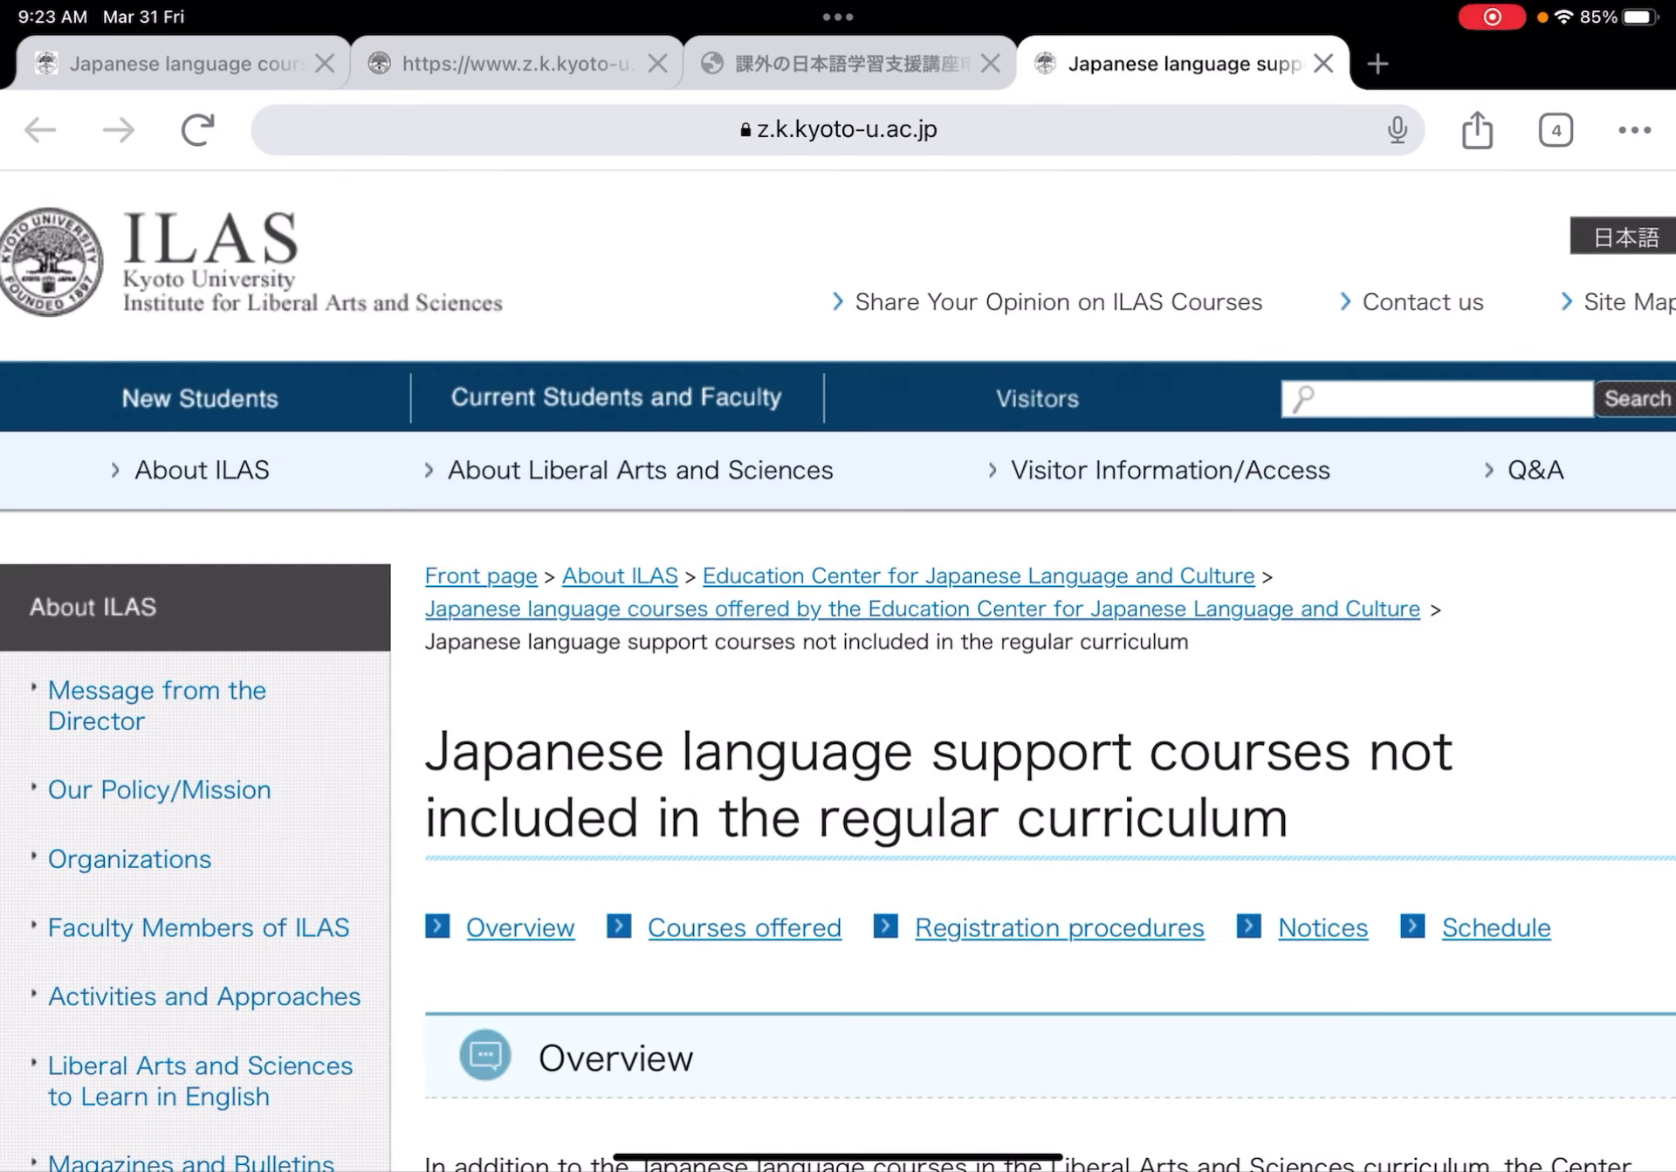
scroll(838, 698, "down", 9)
scroll(839, 699, "up", 2)
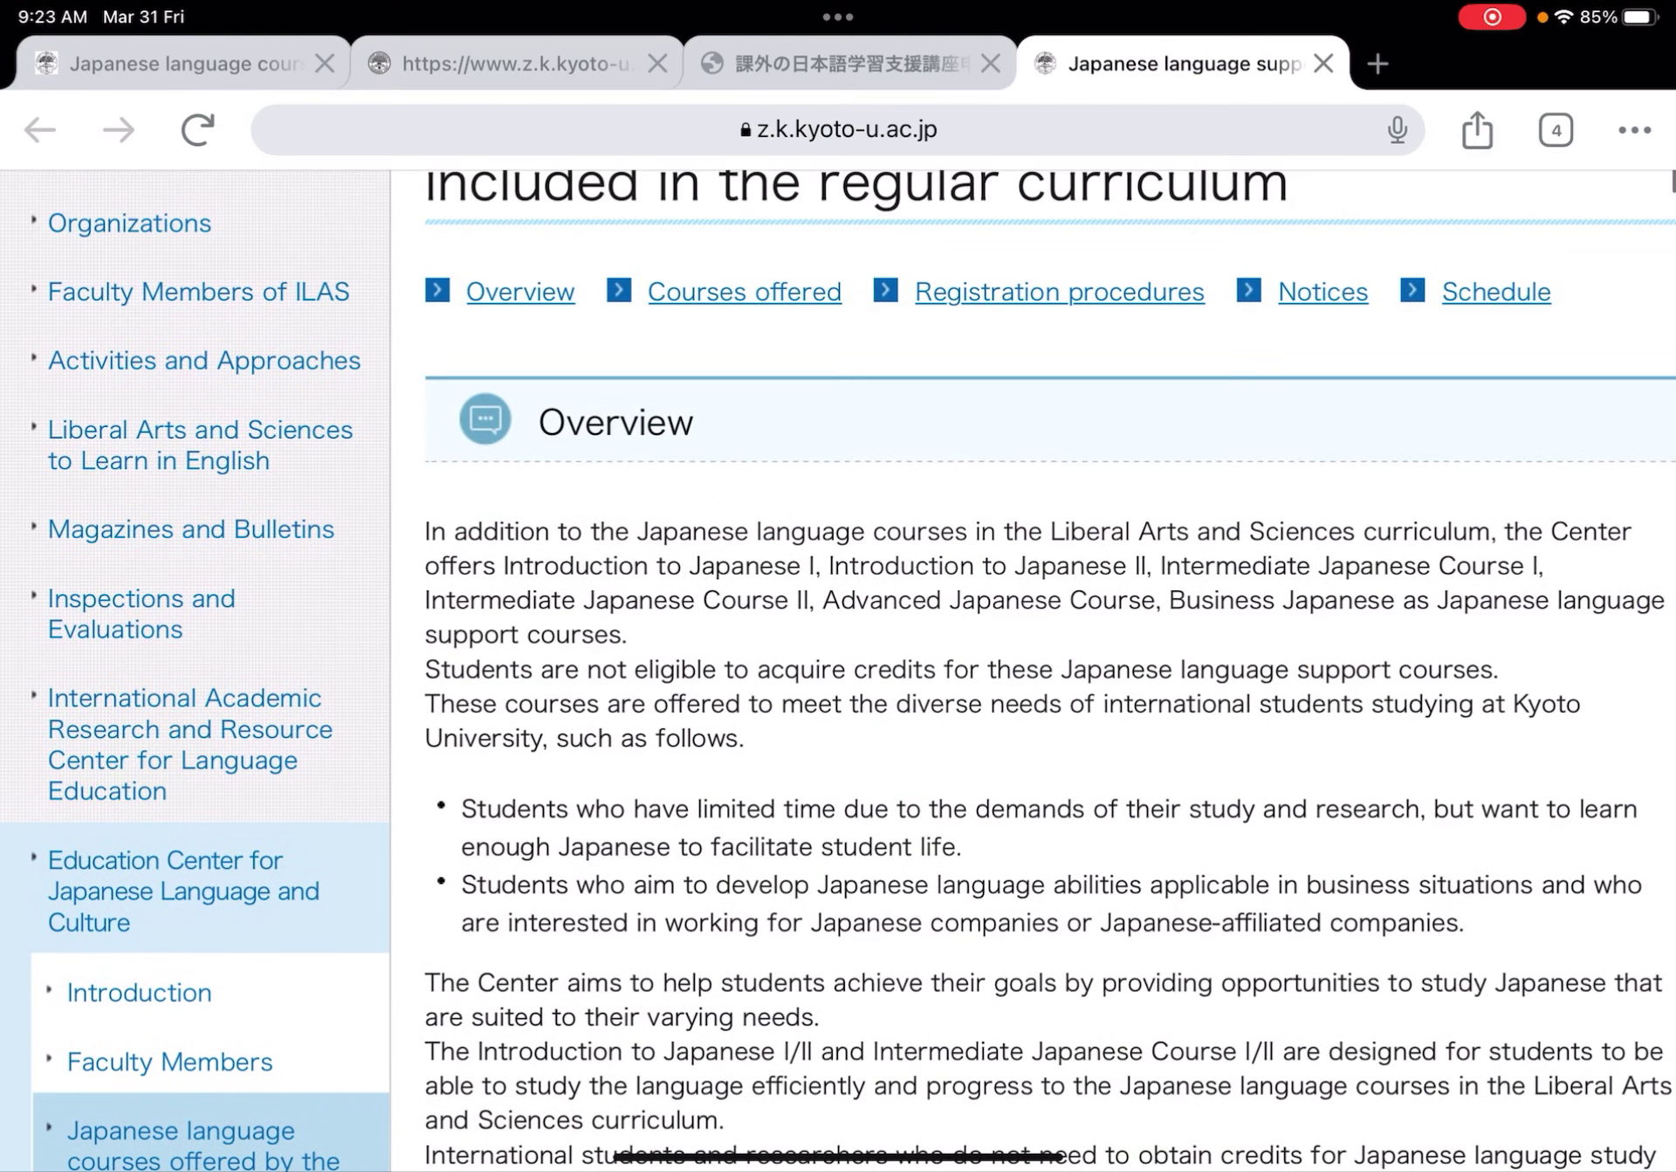
scroll(839, 699, "up", 3)
scroll(839, 682, "up", 1)
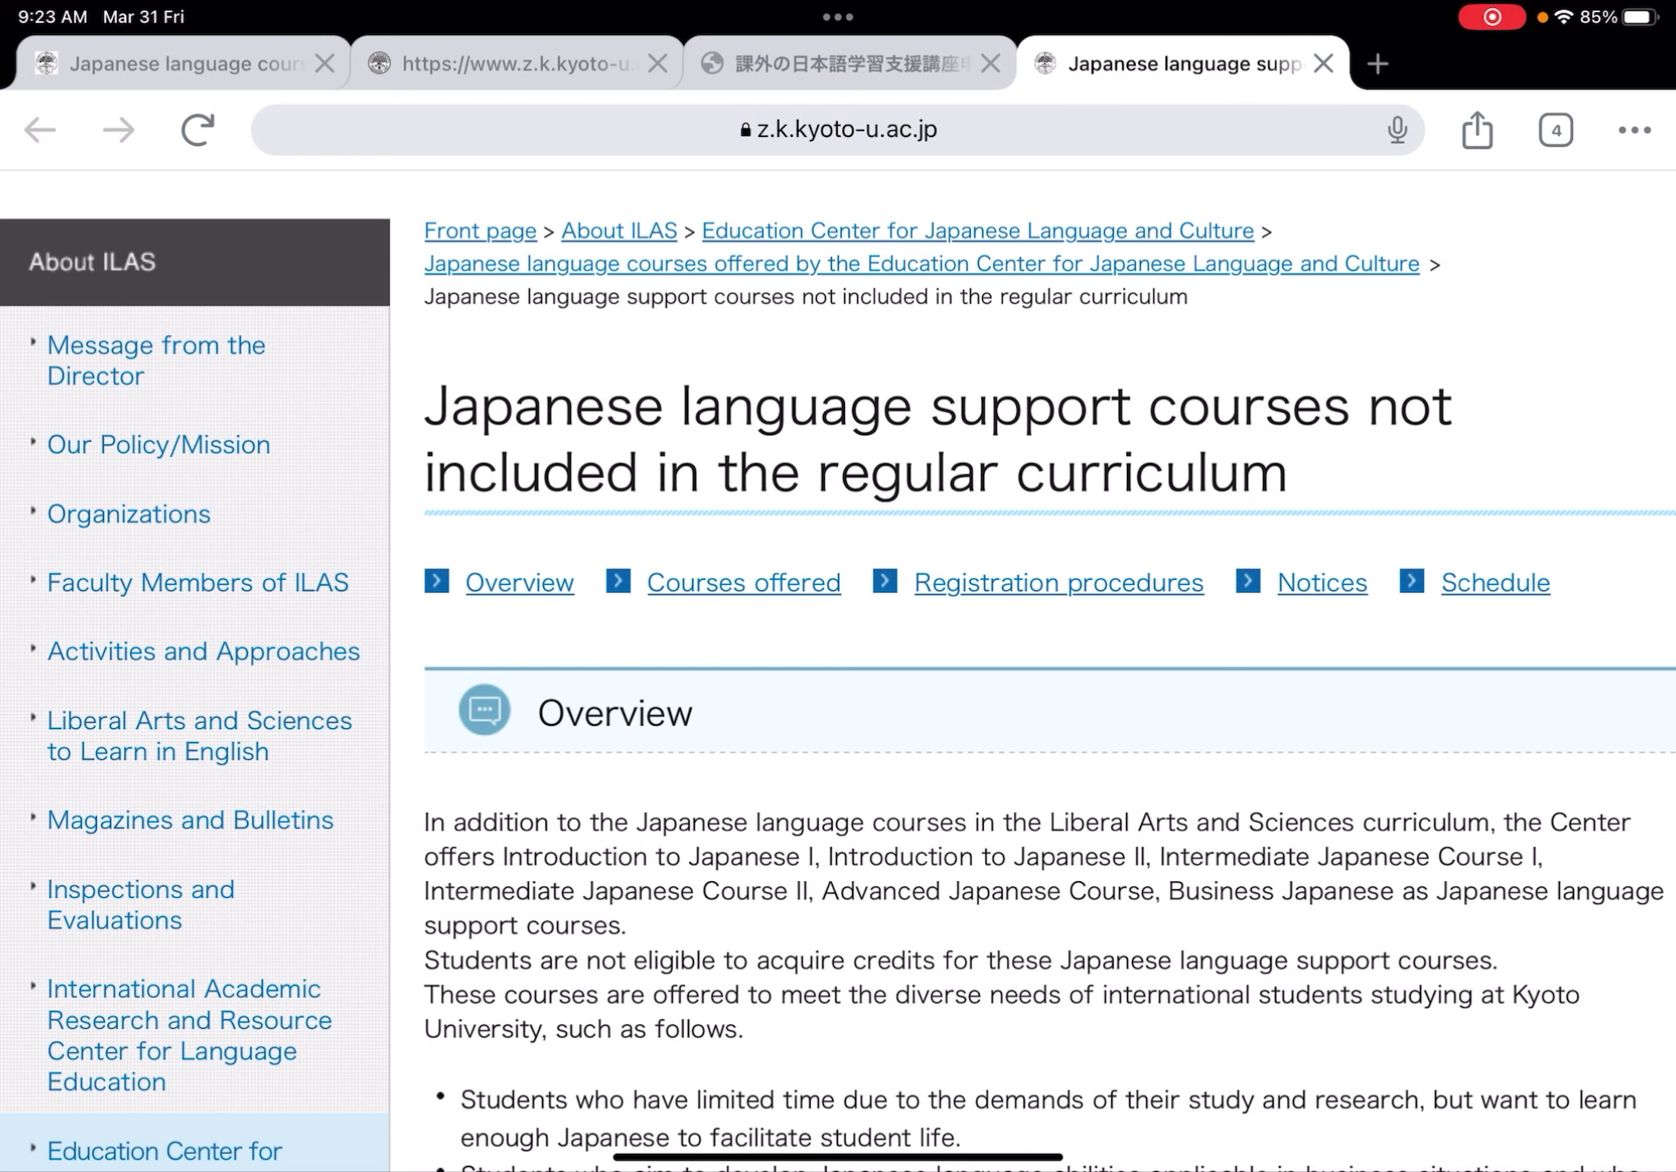
scroll(839, 612, "down", 5)
scroll(838, 611, "down", 3)
scroll(838, 612, "down", 5)
scroll(838, 612, "down", 5)
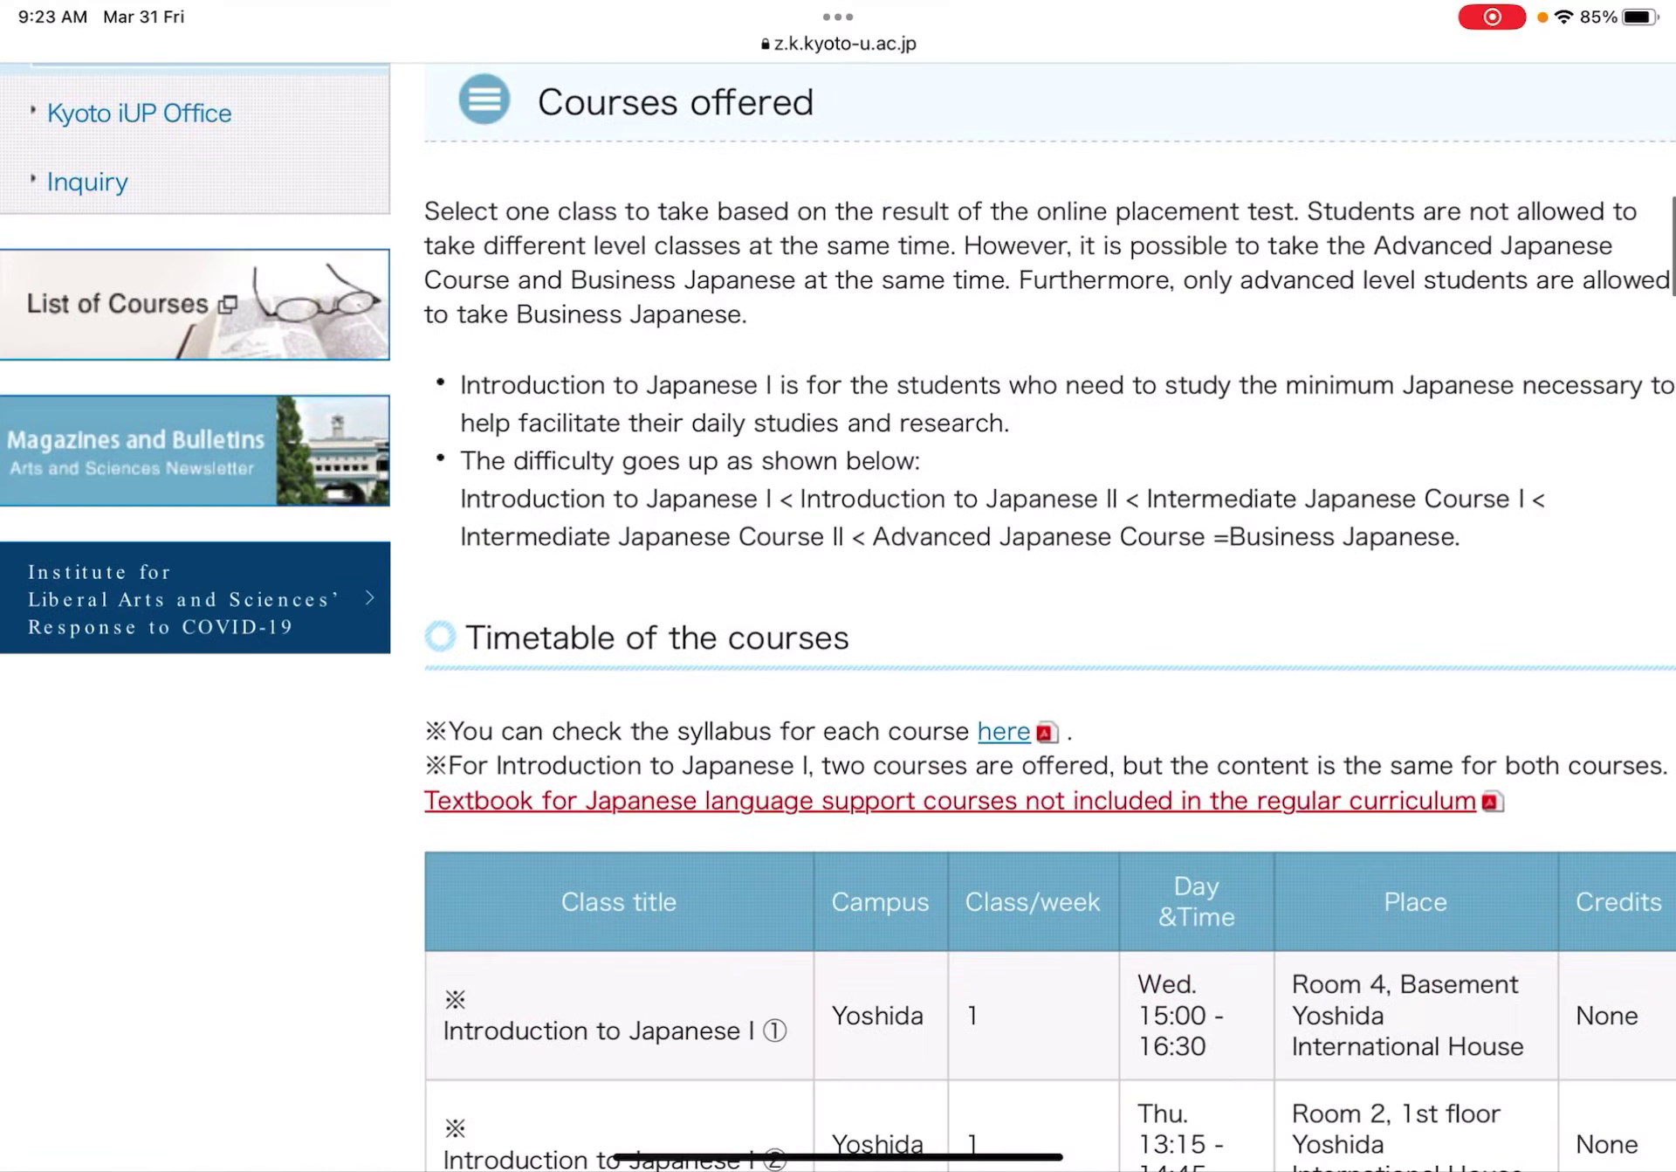
scroll(1048, 612, "down", 4)
scroll(1048, 612, "down", 5)
- Scroll through the course difficulty order to the course timetable, checking its full width
scroll(1049, 612, "right", 2)
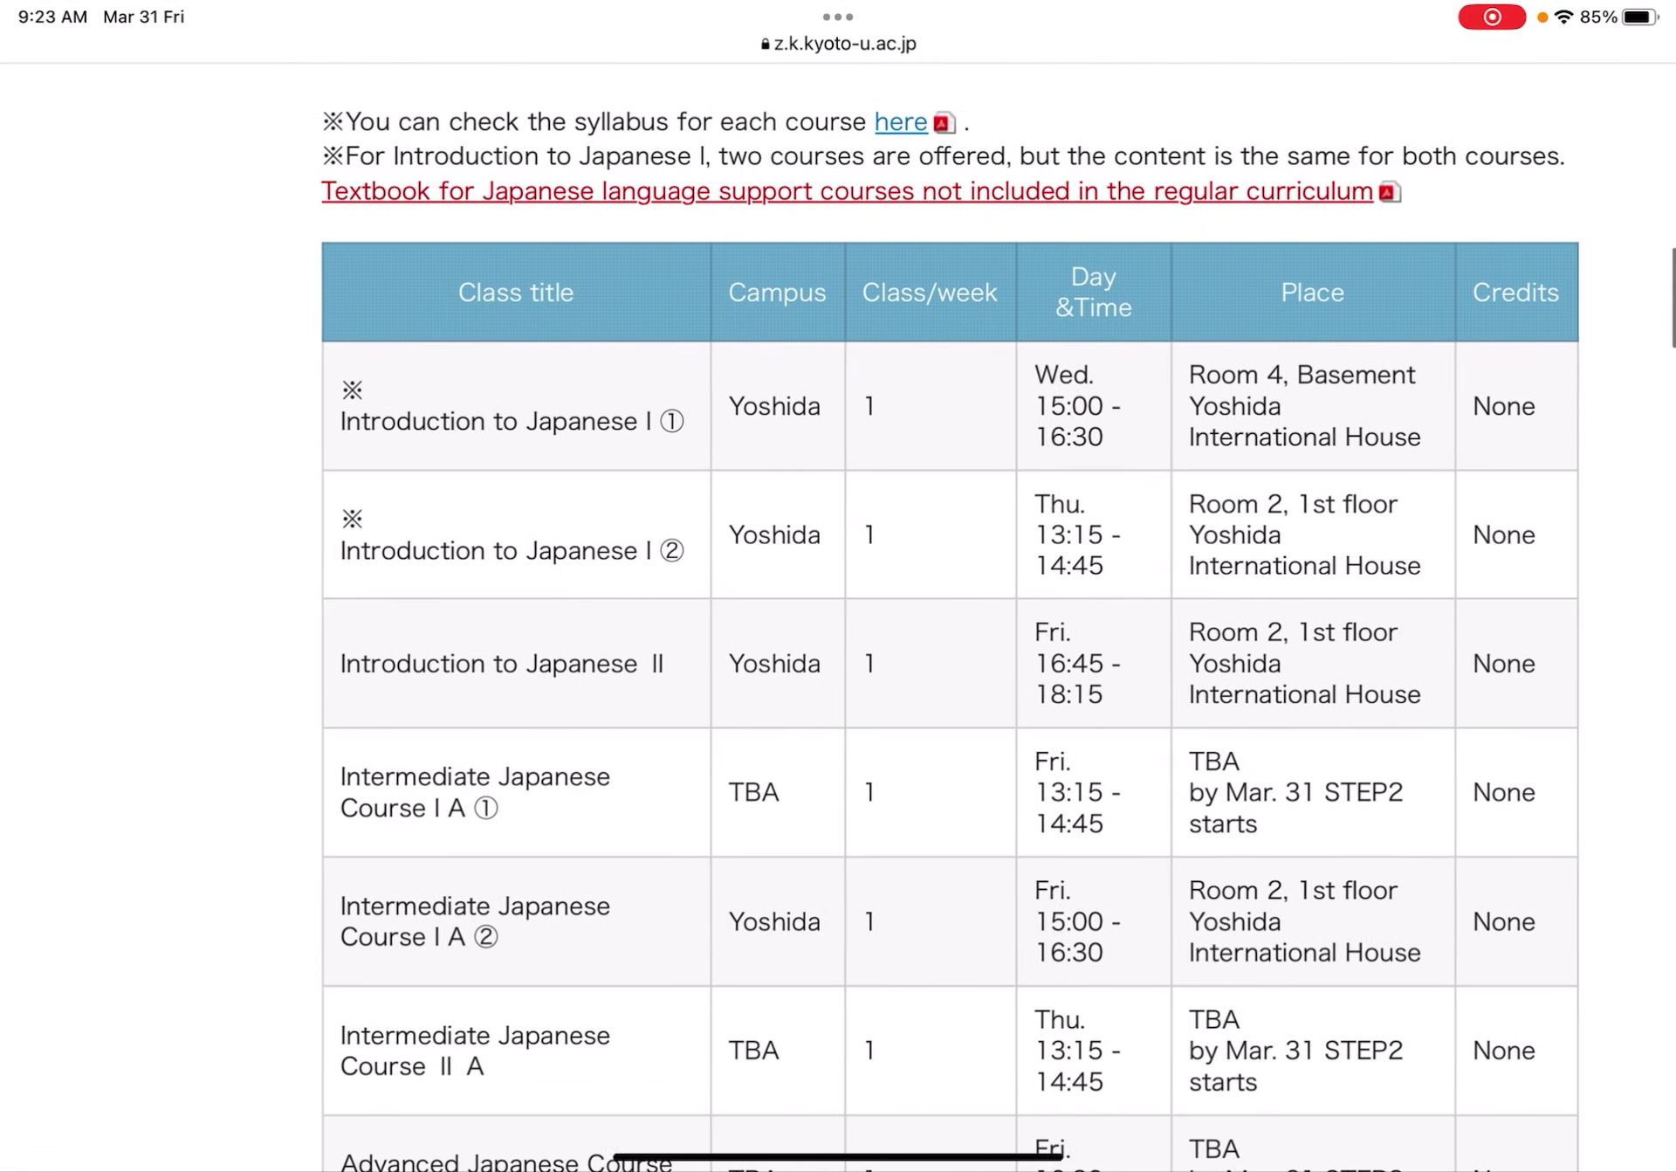
scroll(959, 613, "left", 2)
scroll(960, 612, "down", 1)
scroll(959, 612, "down", 4)
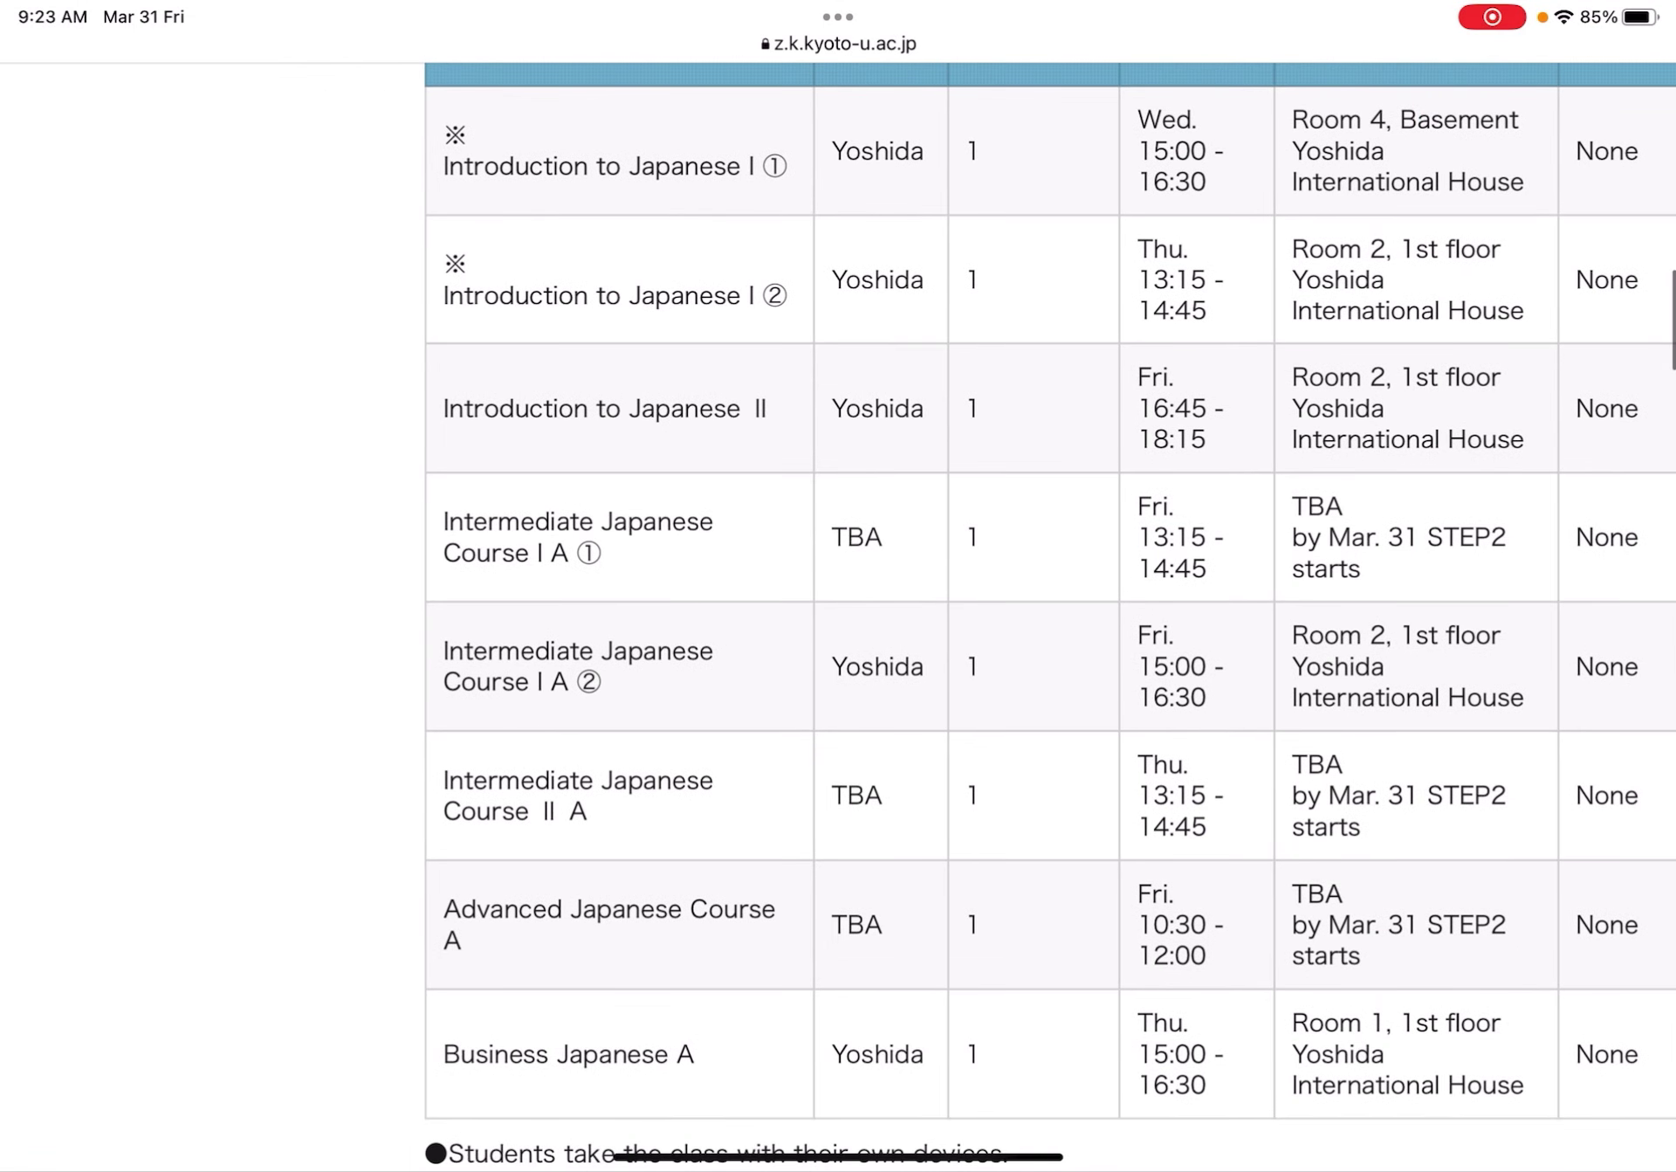
scroll(1048, 612, "down", 3)
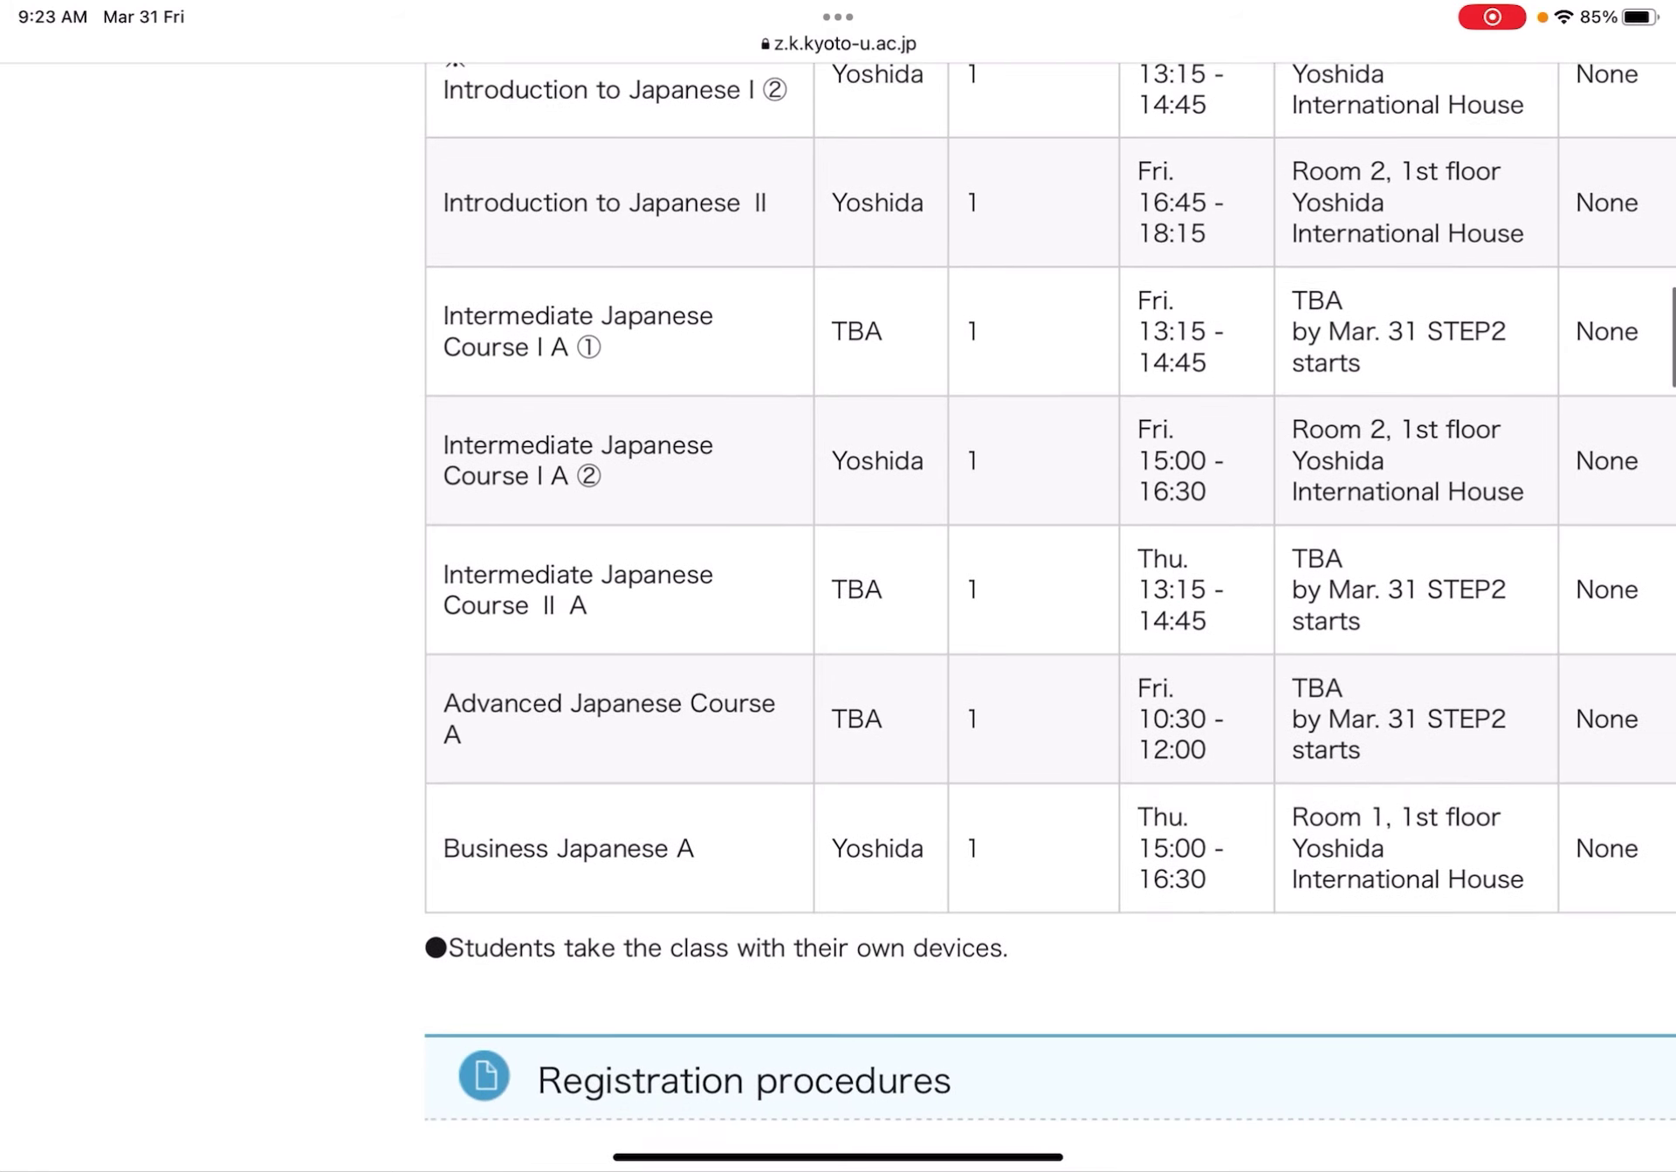
scroll(1048, 612, "up", 2)
scroll(1049, 612, "up", 2)
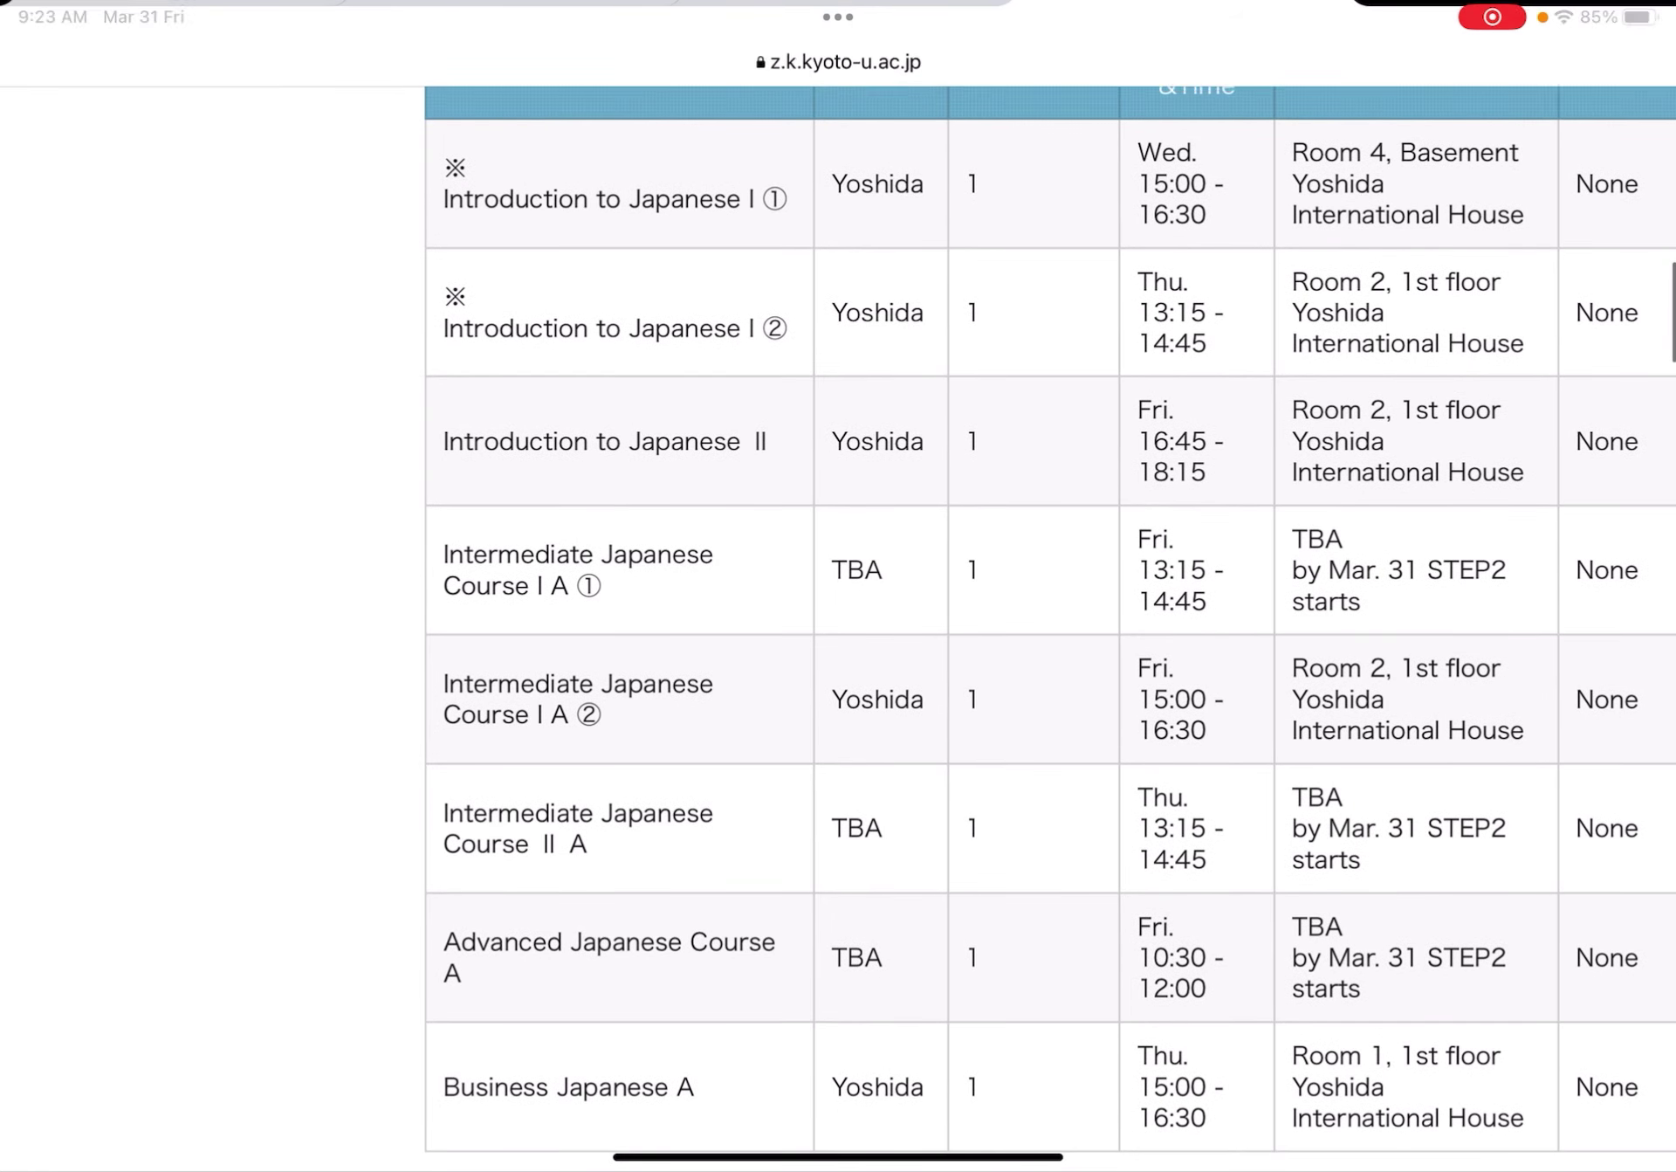
scroll(1047, 611, "down", 5)
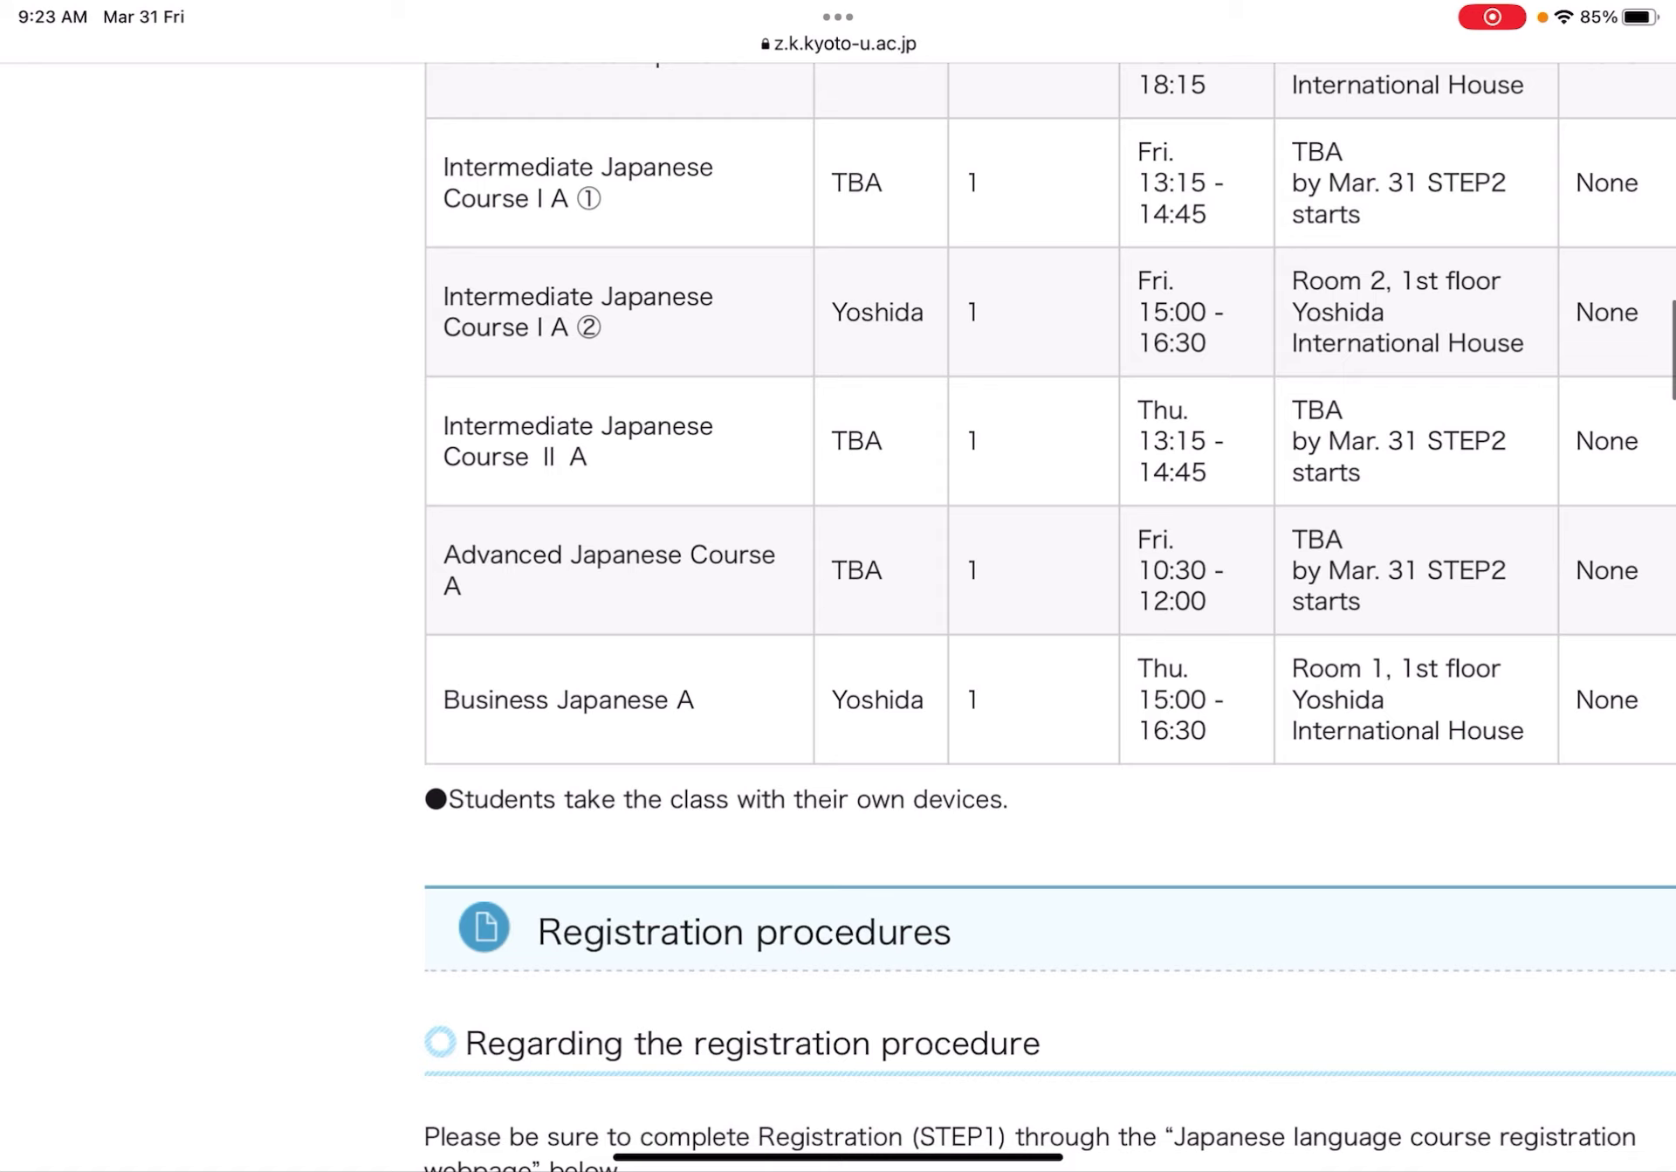
scroll(1047, 611, "down", 3)
scroll(1048, 612, "up", 4)
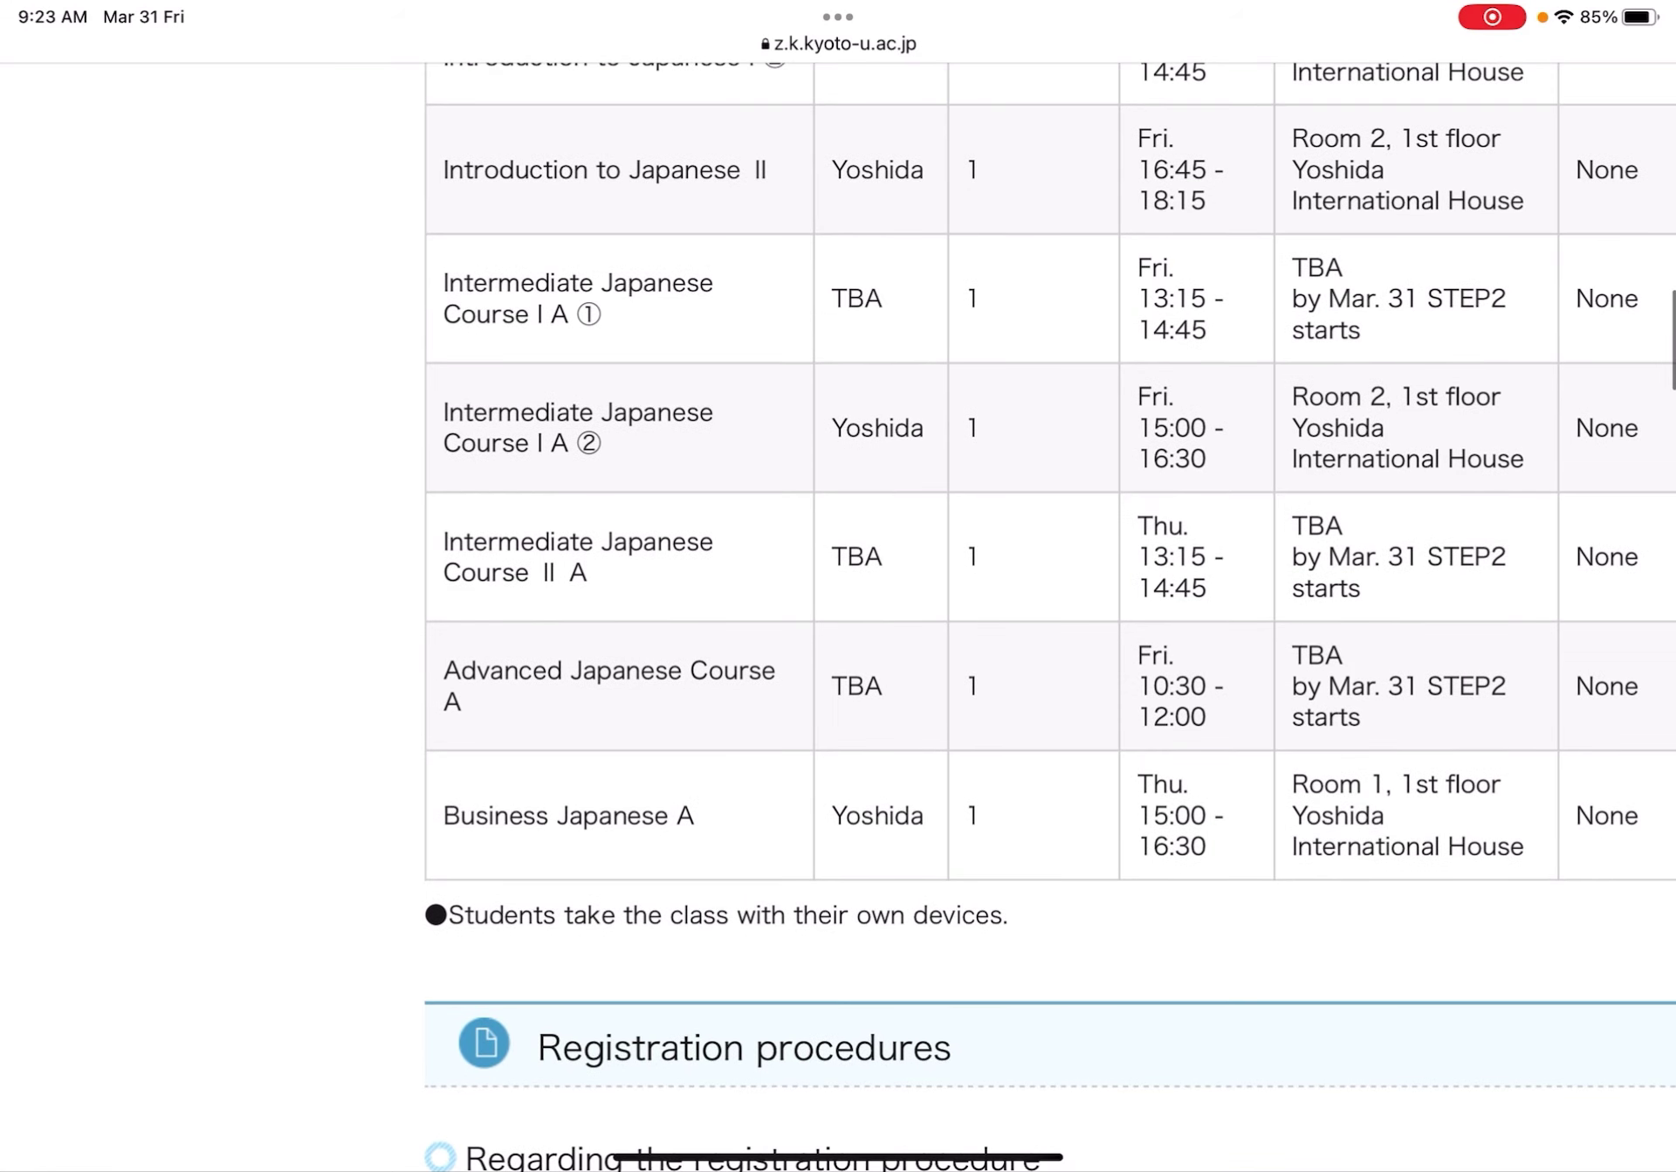
scroll(1048, 611, "down", 3)
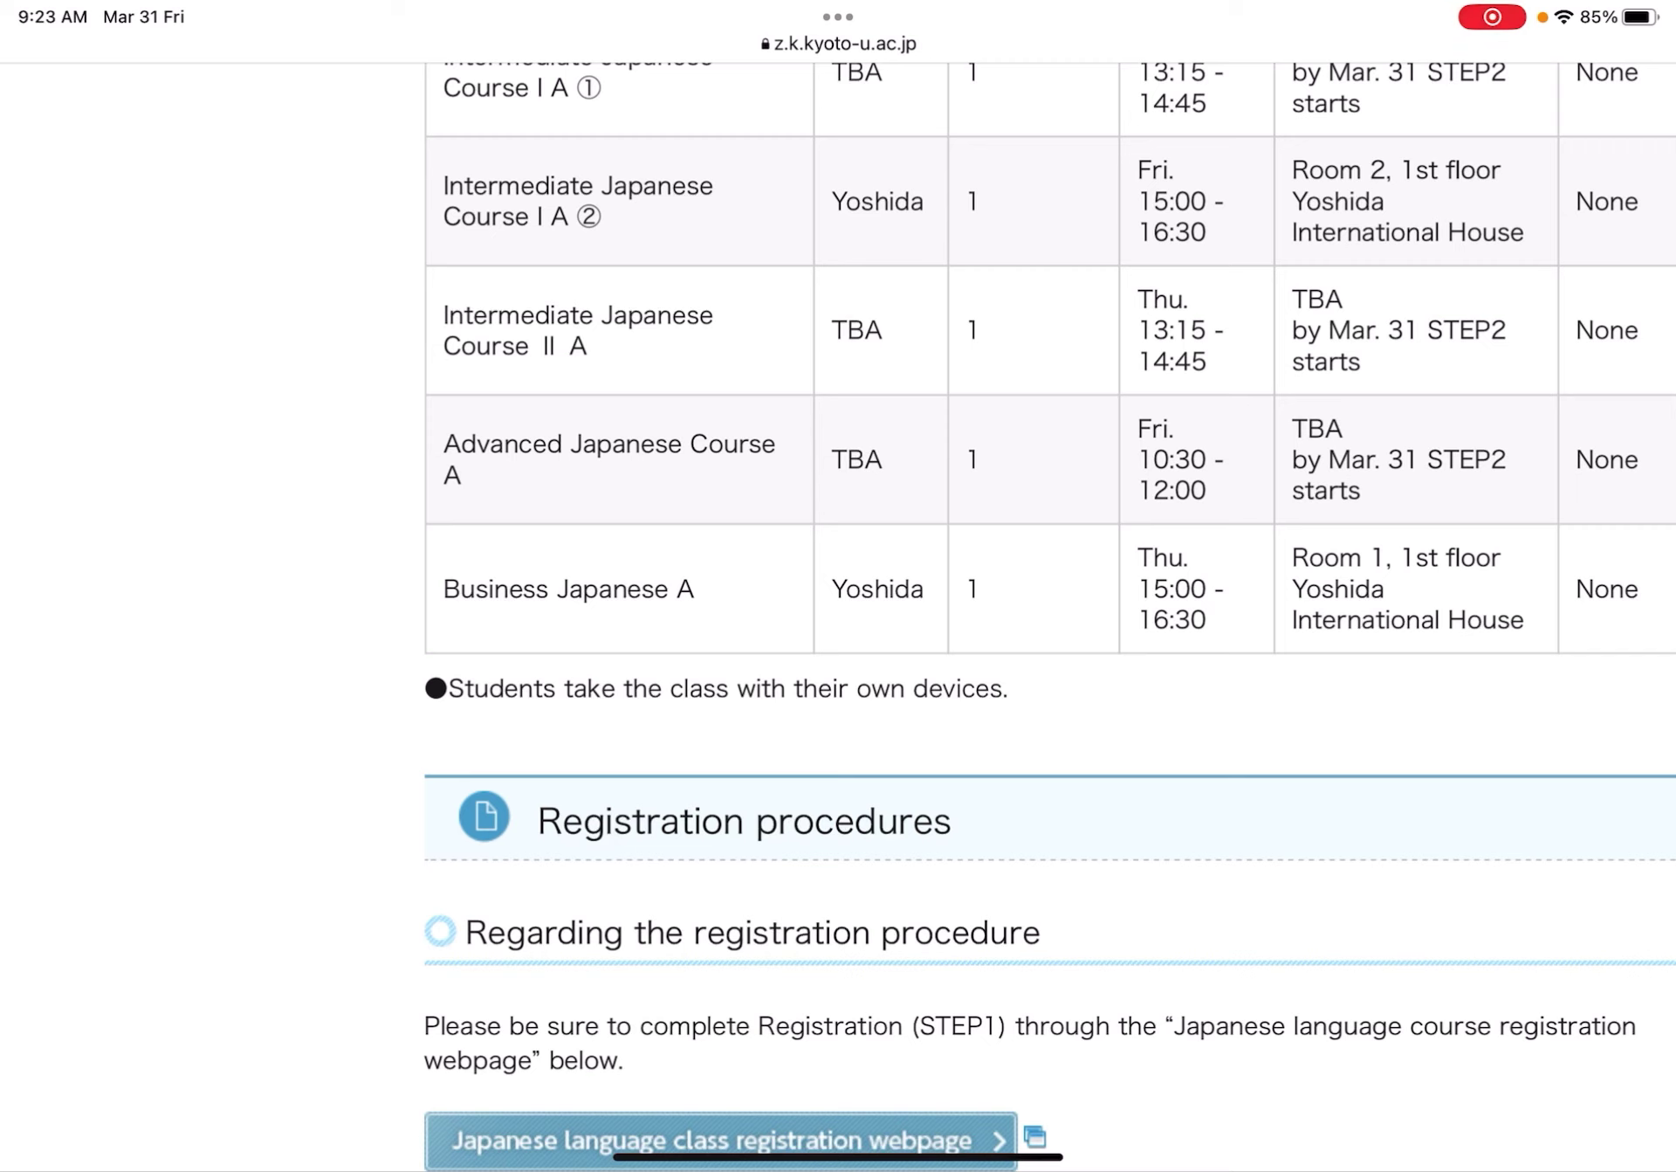
scroll(1048, 612, "right", 1)
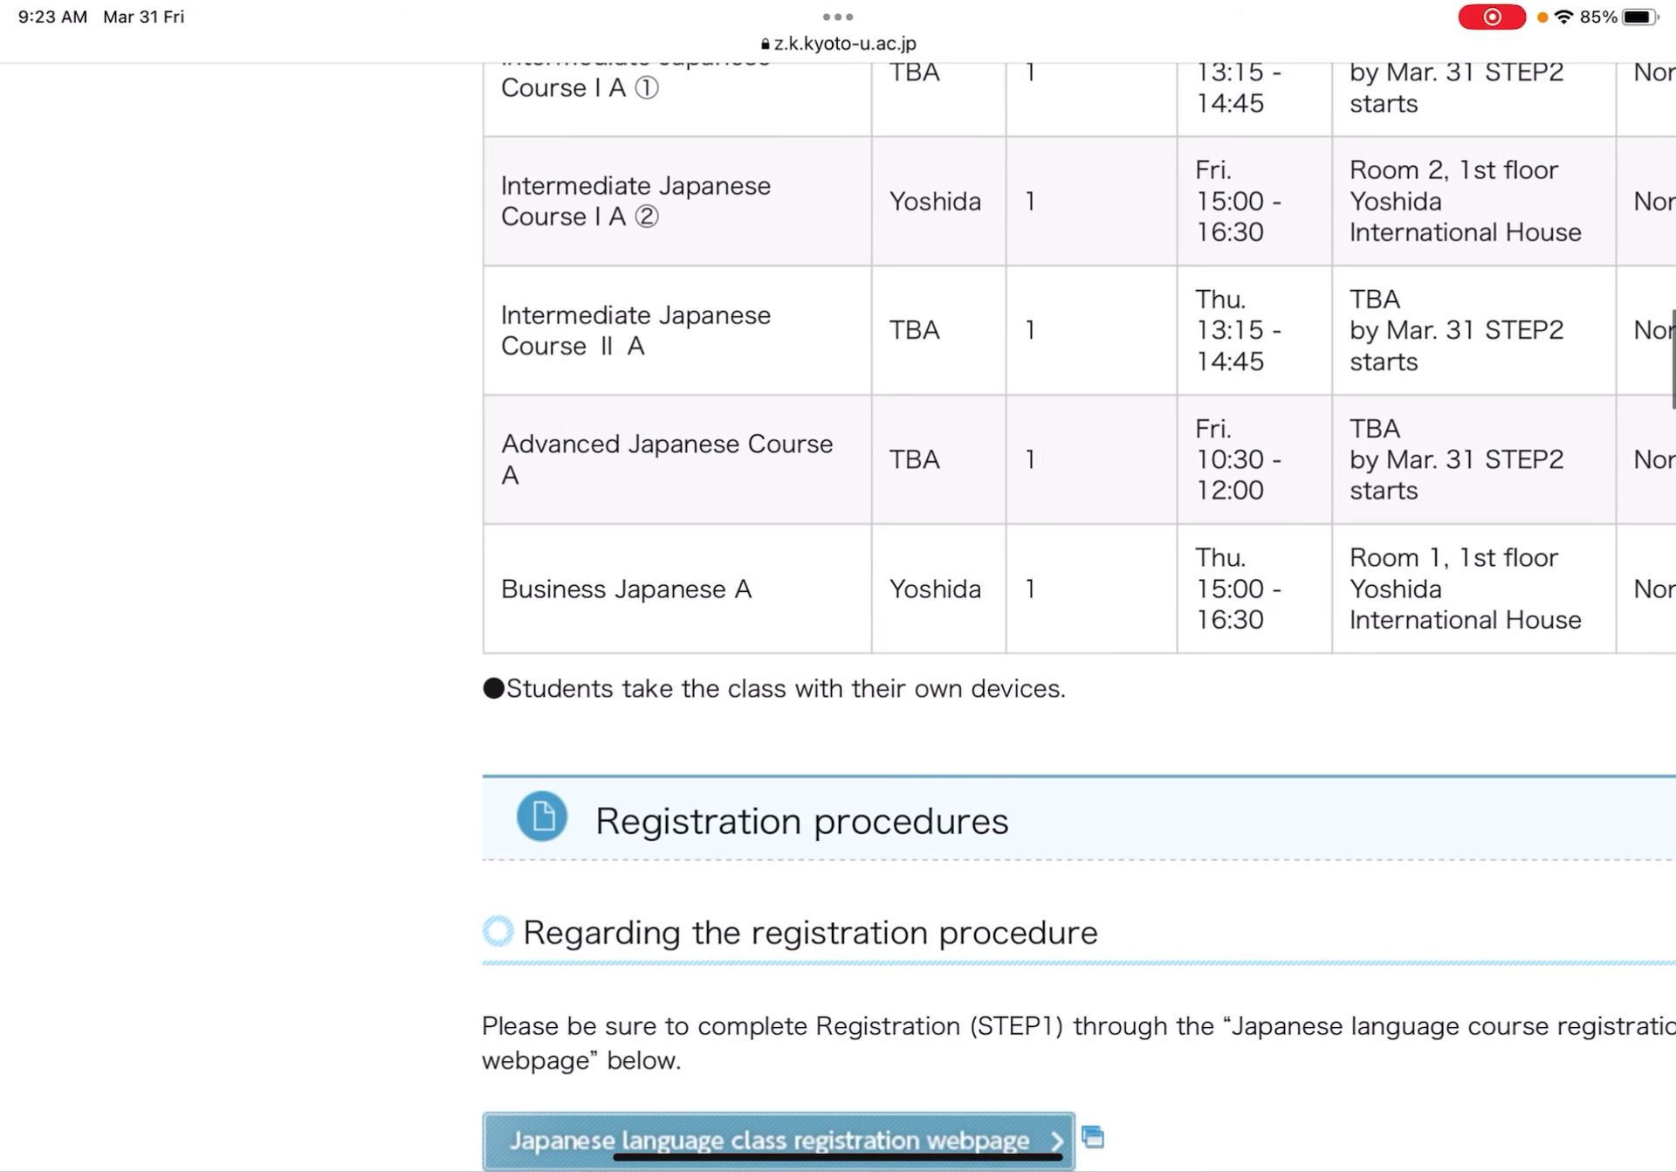
scroll(1048, 612, "left", 1)
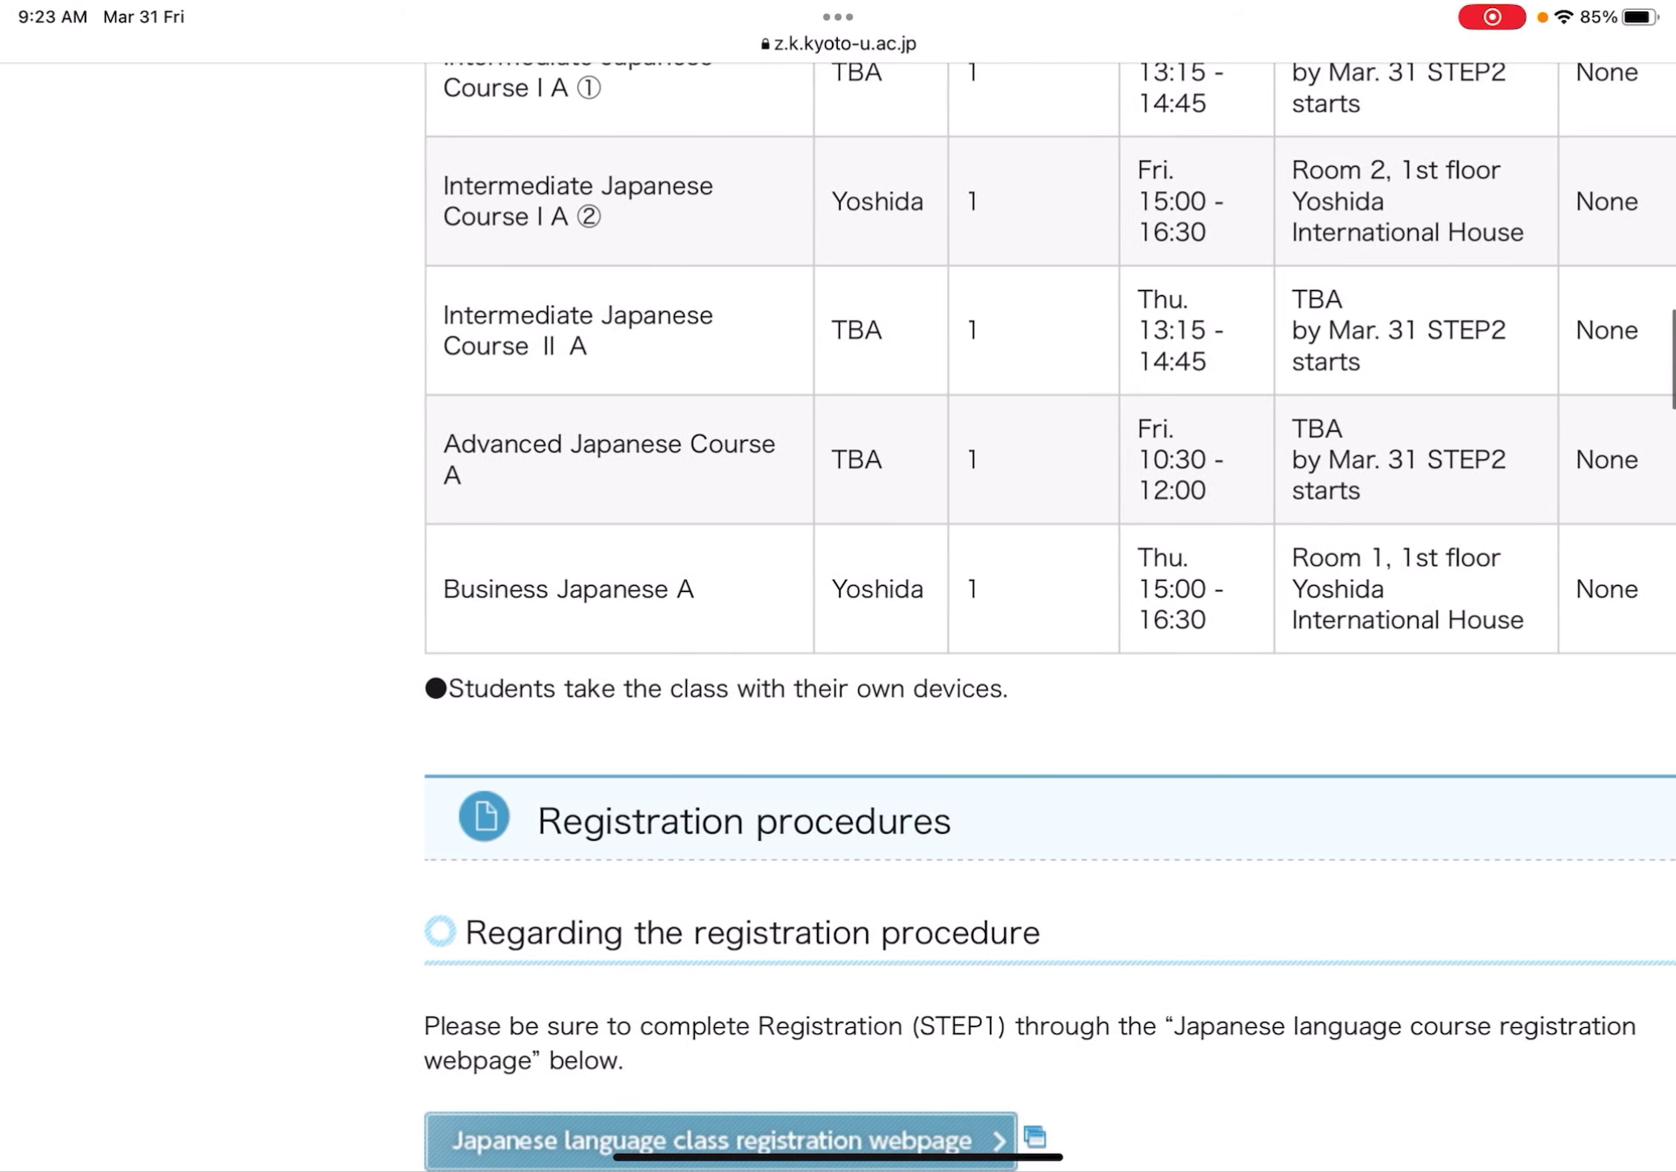
scroll(1049, 612, "down", 5)
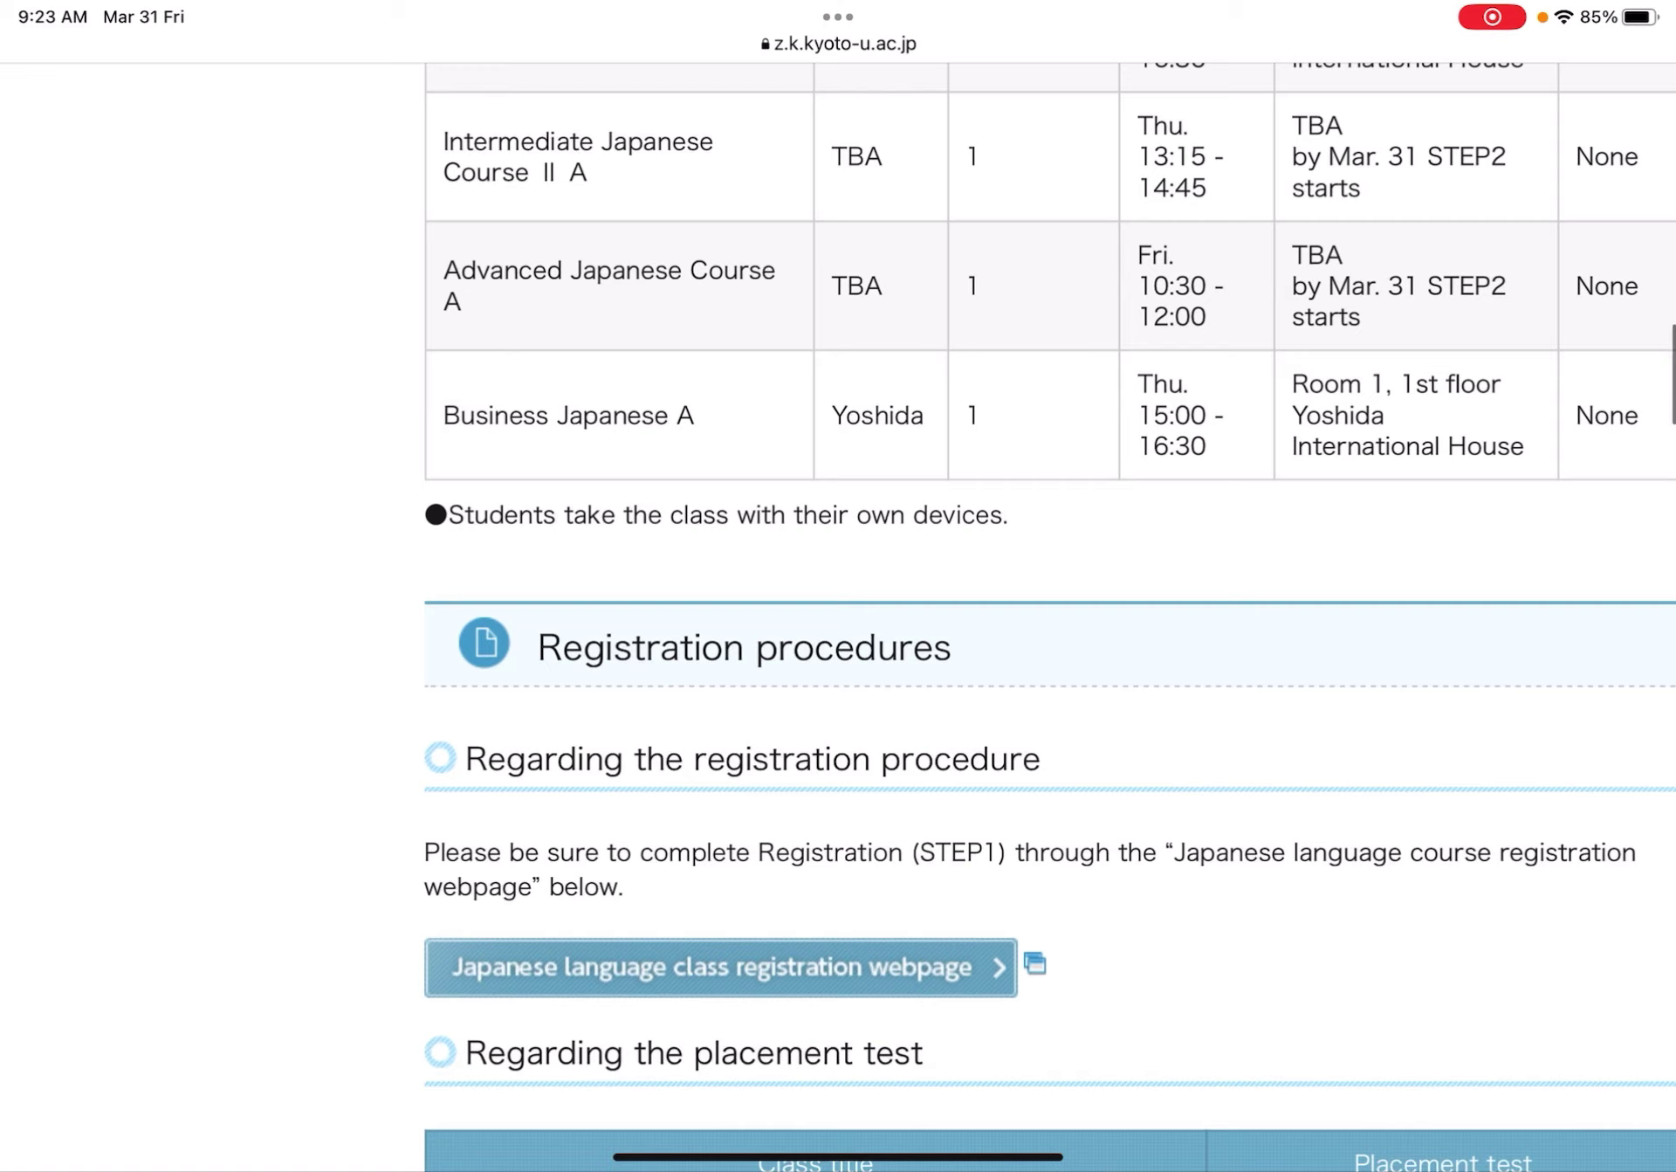
scroll(1049, 612, "down", 3)
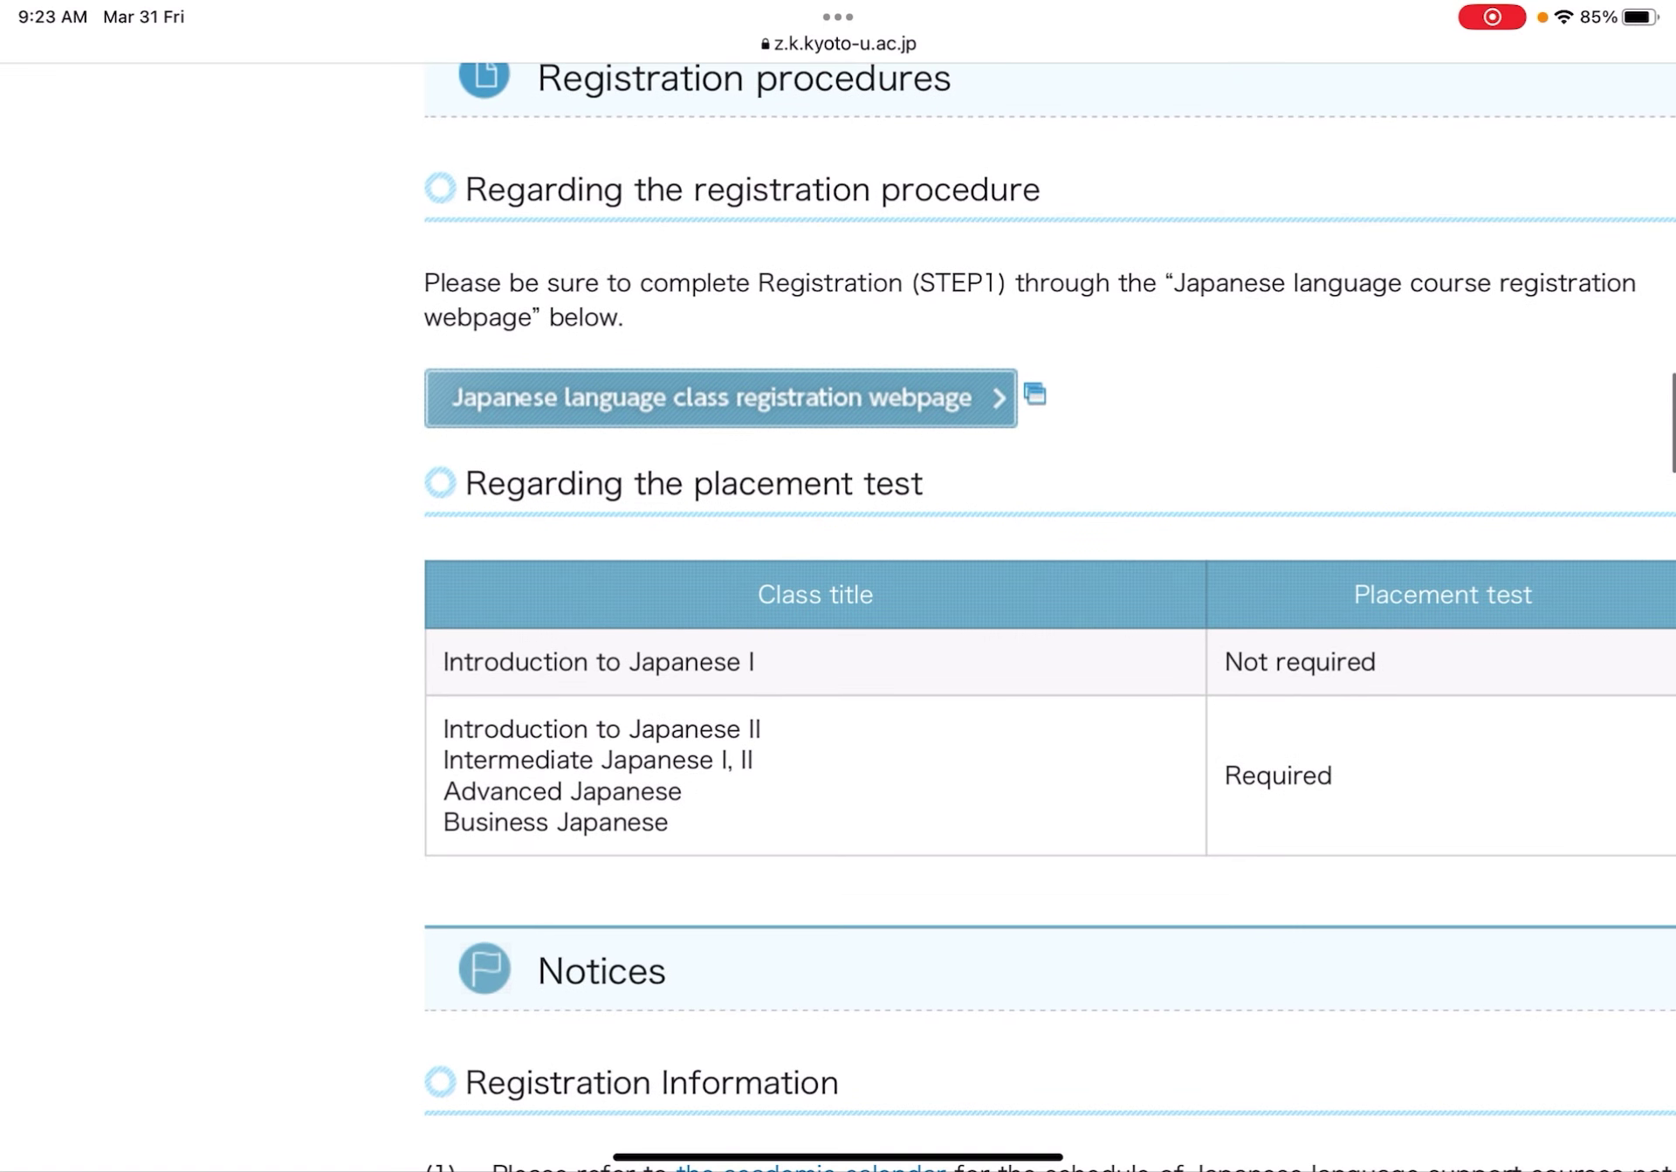
scroll(1047, 612, "up", 2)
scroll(1048, 612, "up", 10)
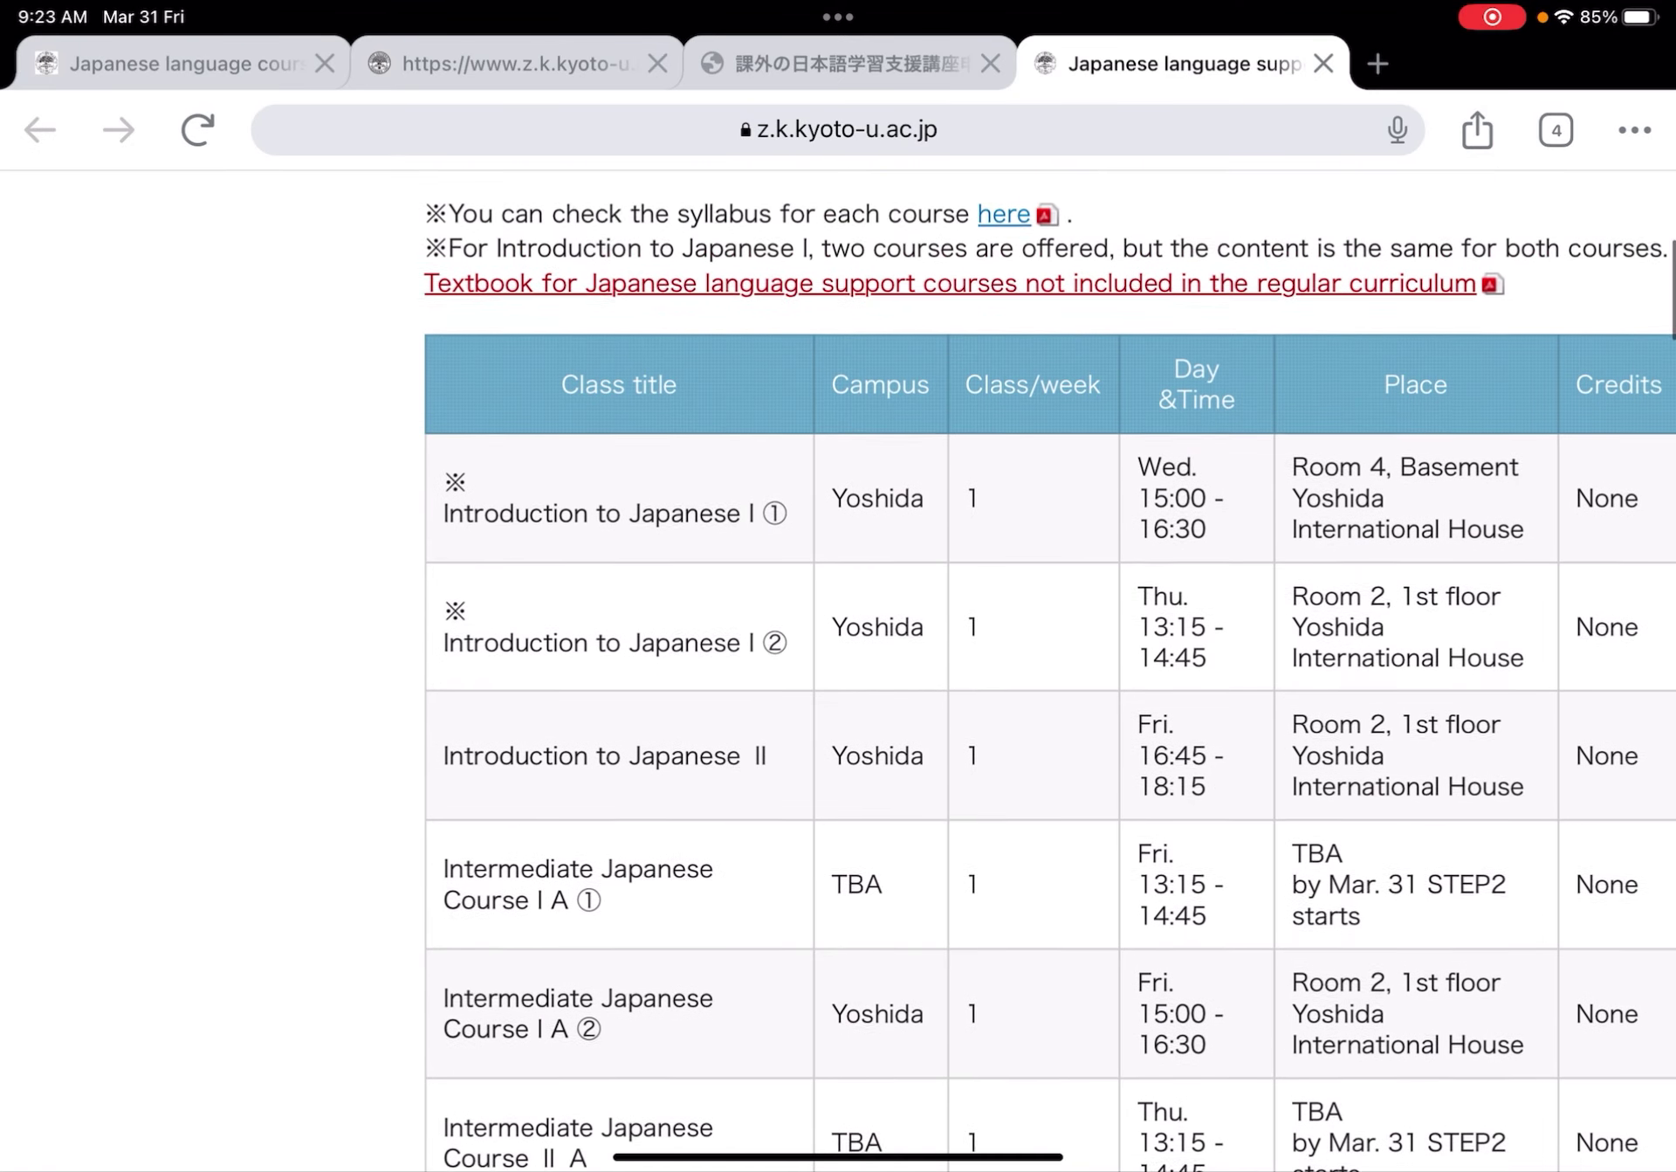
scroll(1049, 612, "down", 4)
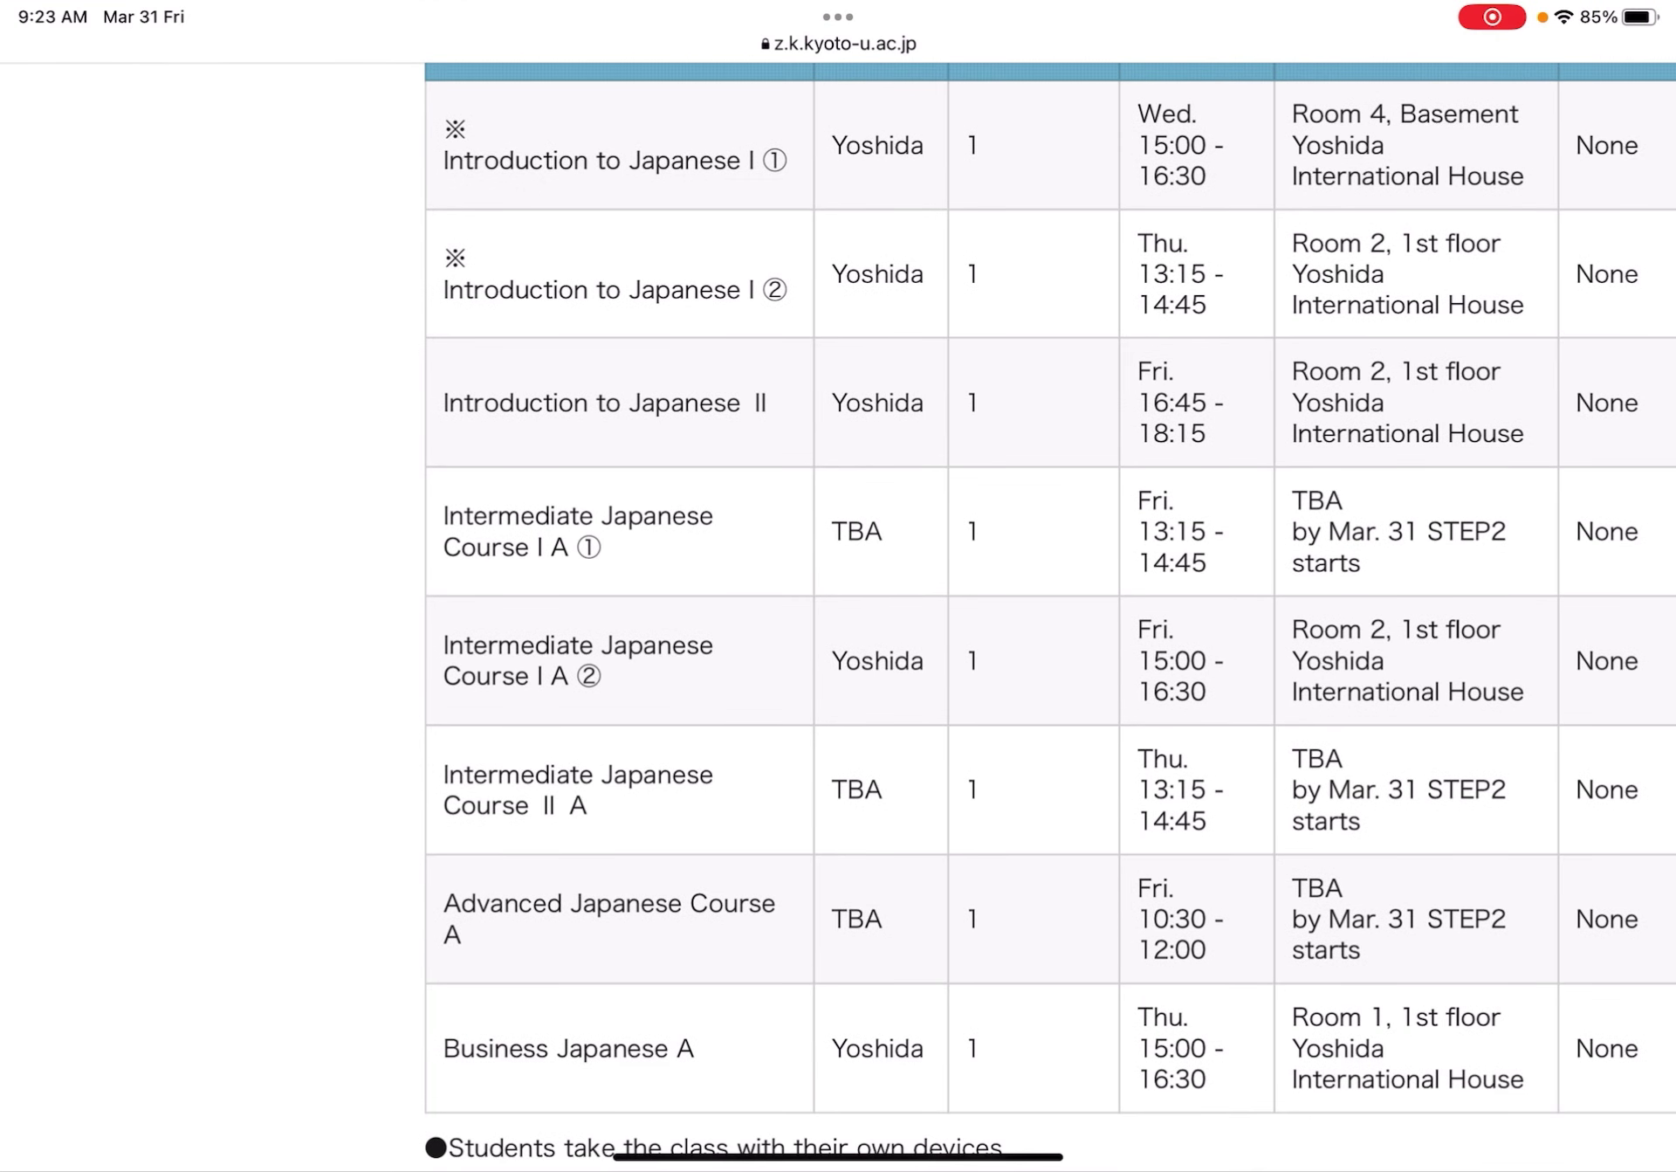
scroll(1048, 611, "up", 7)
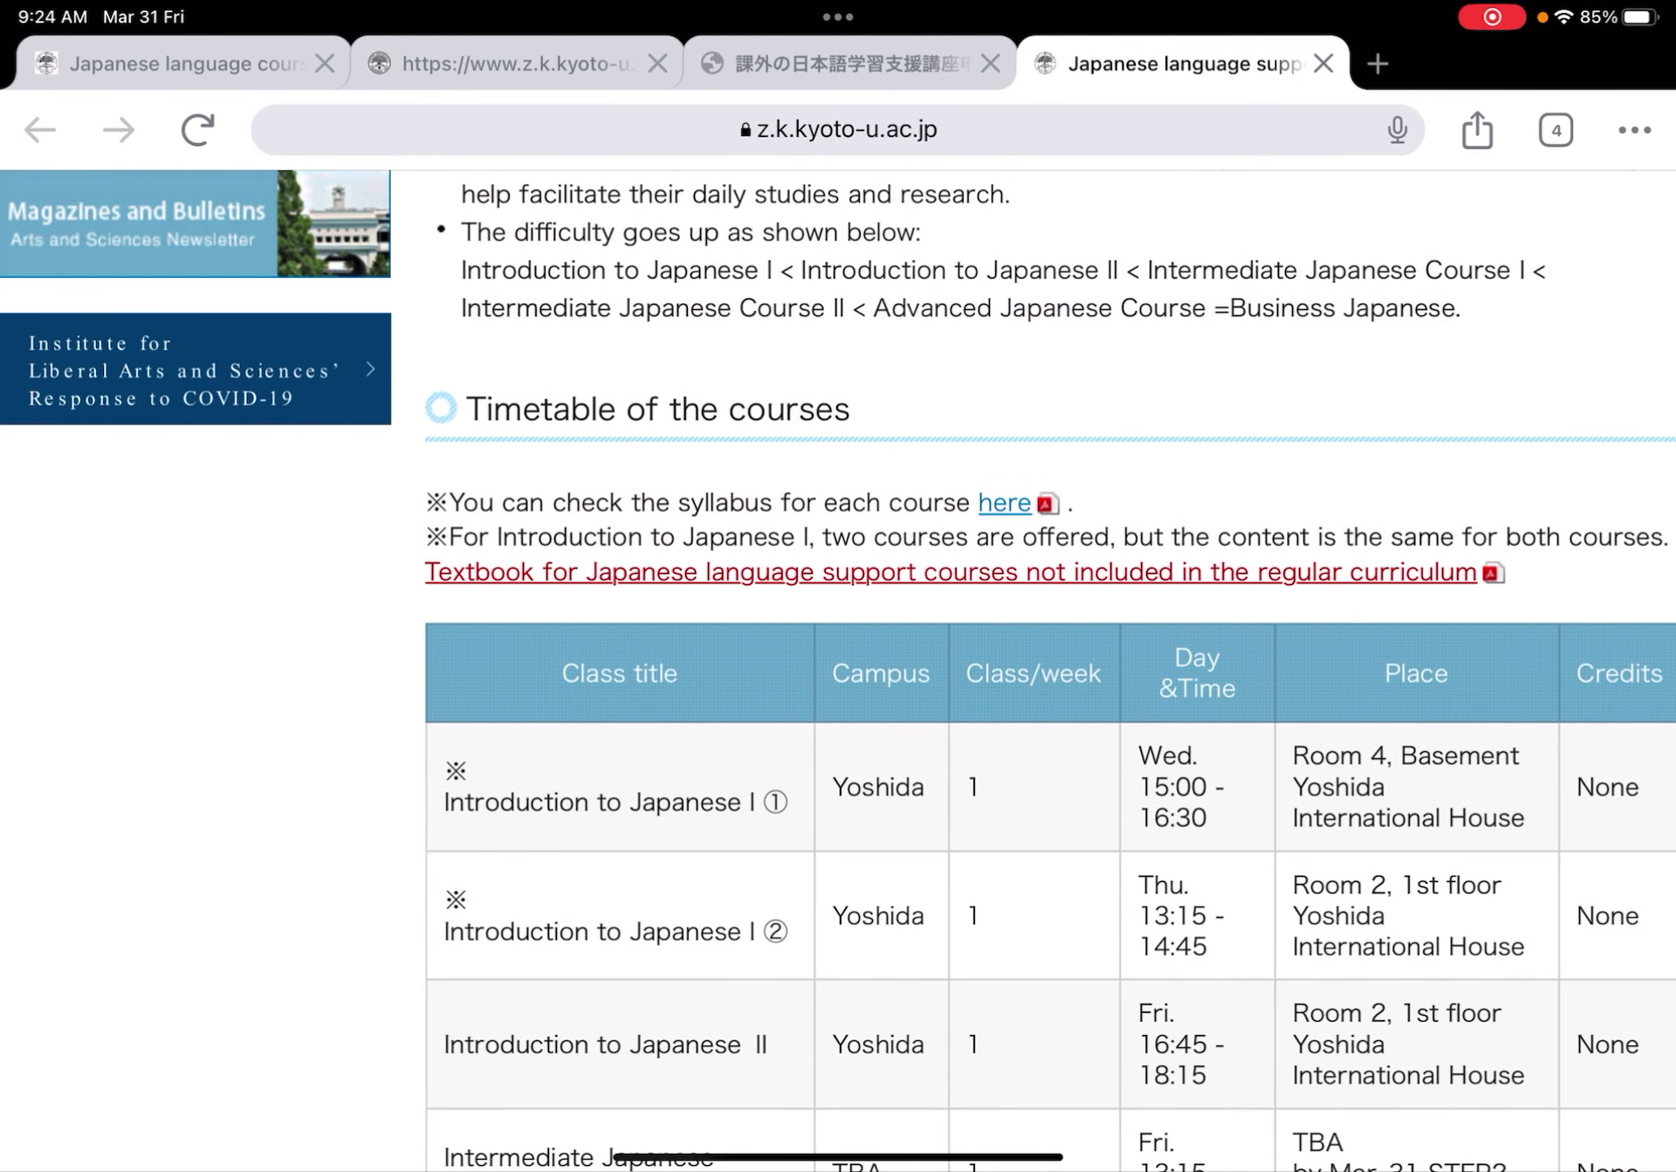
- Open the 18-page ILAS syllabus PDF covering each course
left_click(1005, 504)
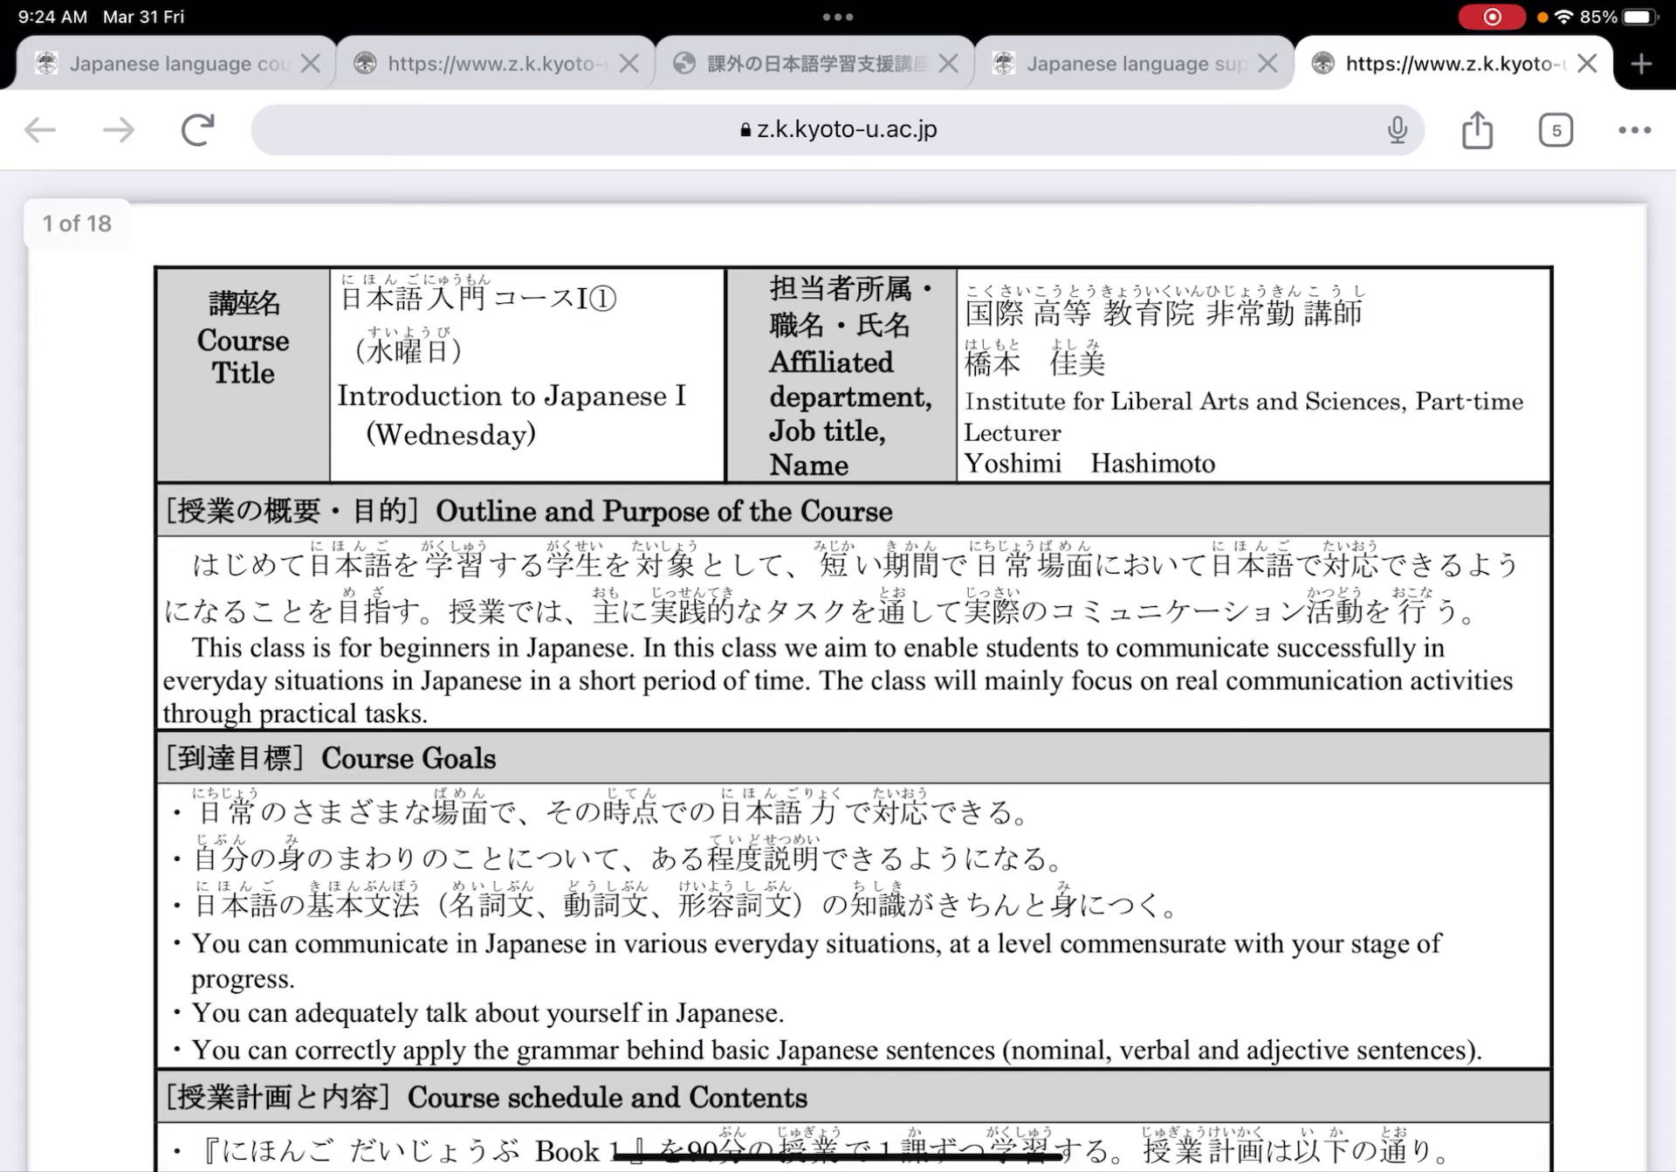
scroll(838, 612, "down", 15)
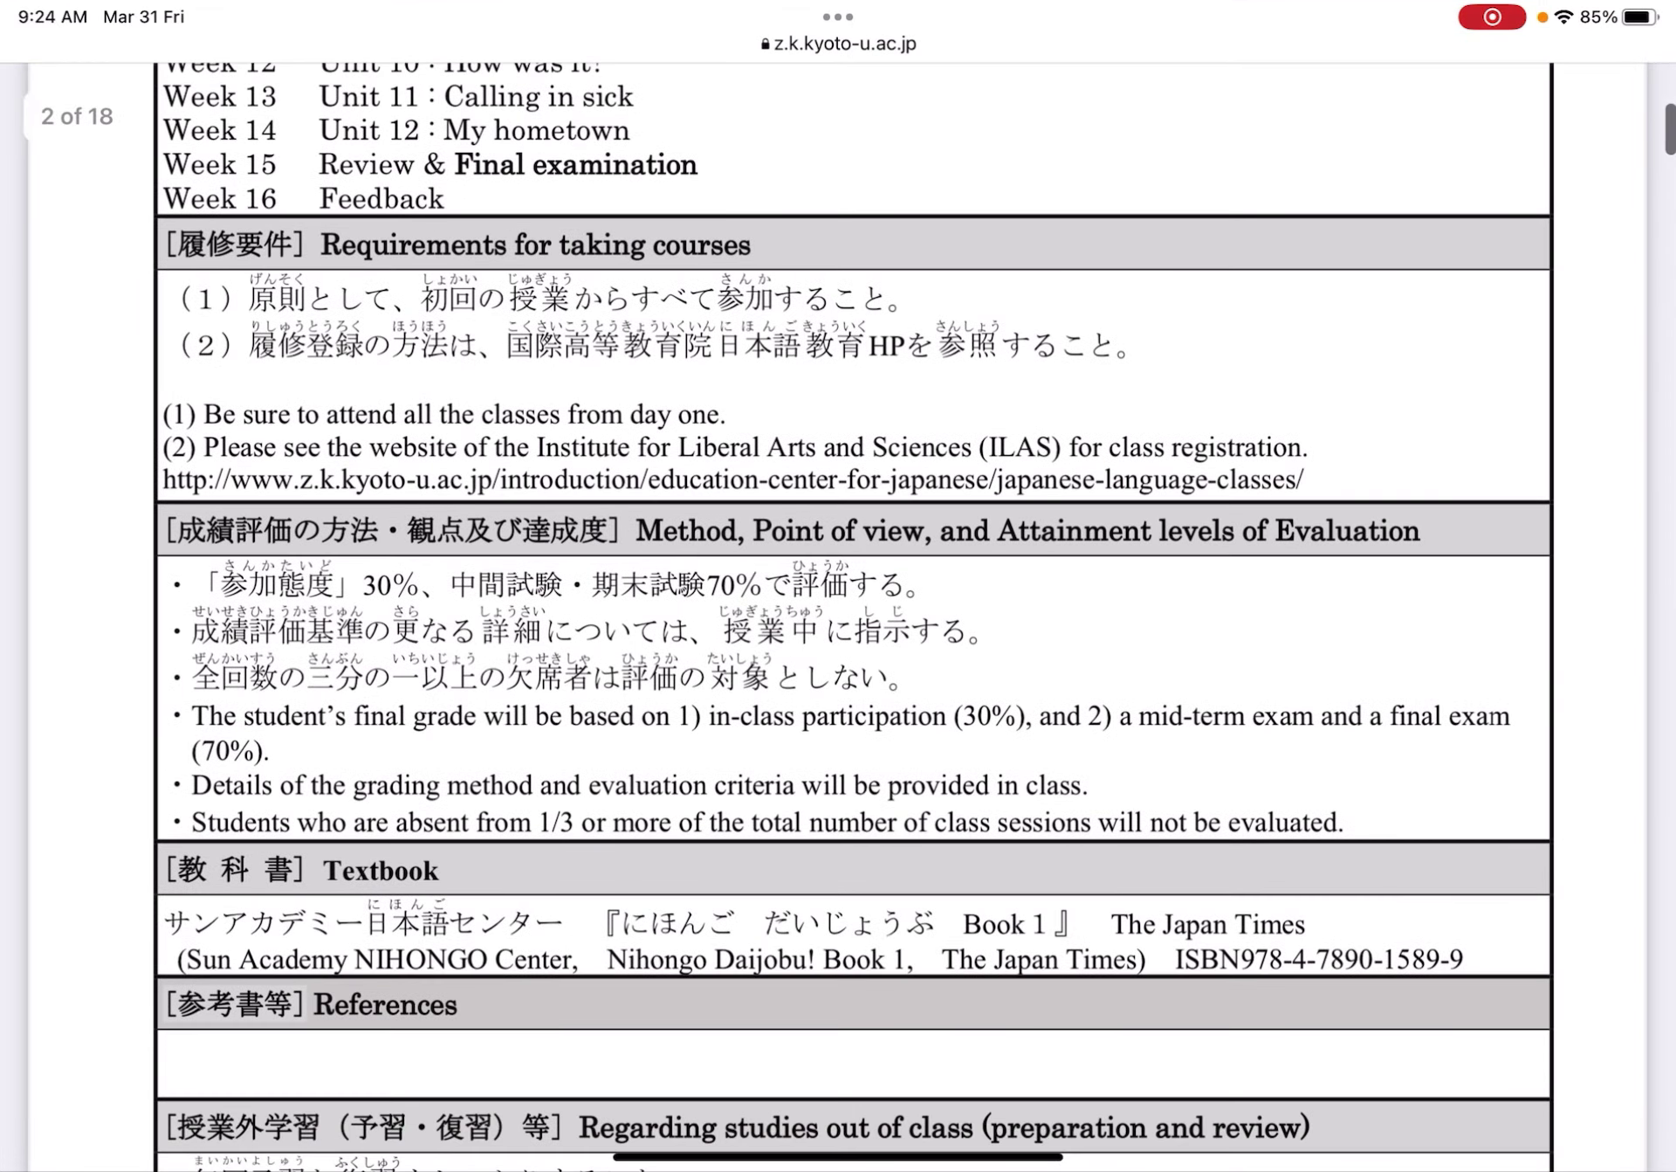
scroll(838, 612, "up", 10)
scroll(838, 611, "down", 10)
scroll(838, 612, "down", 10)
scroll(838, 612, "up", 10)
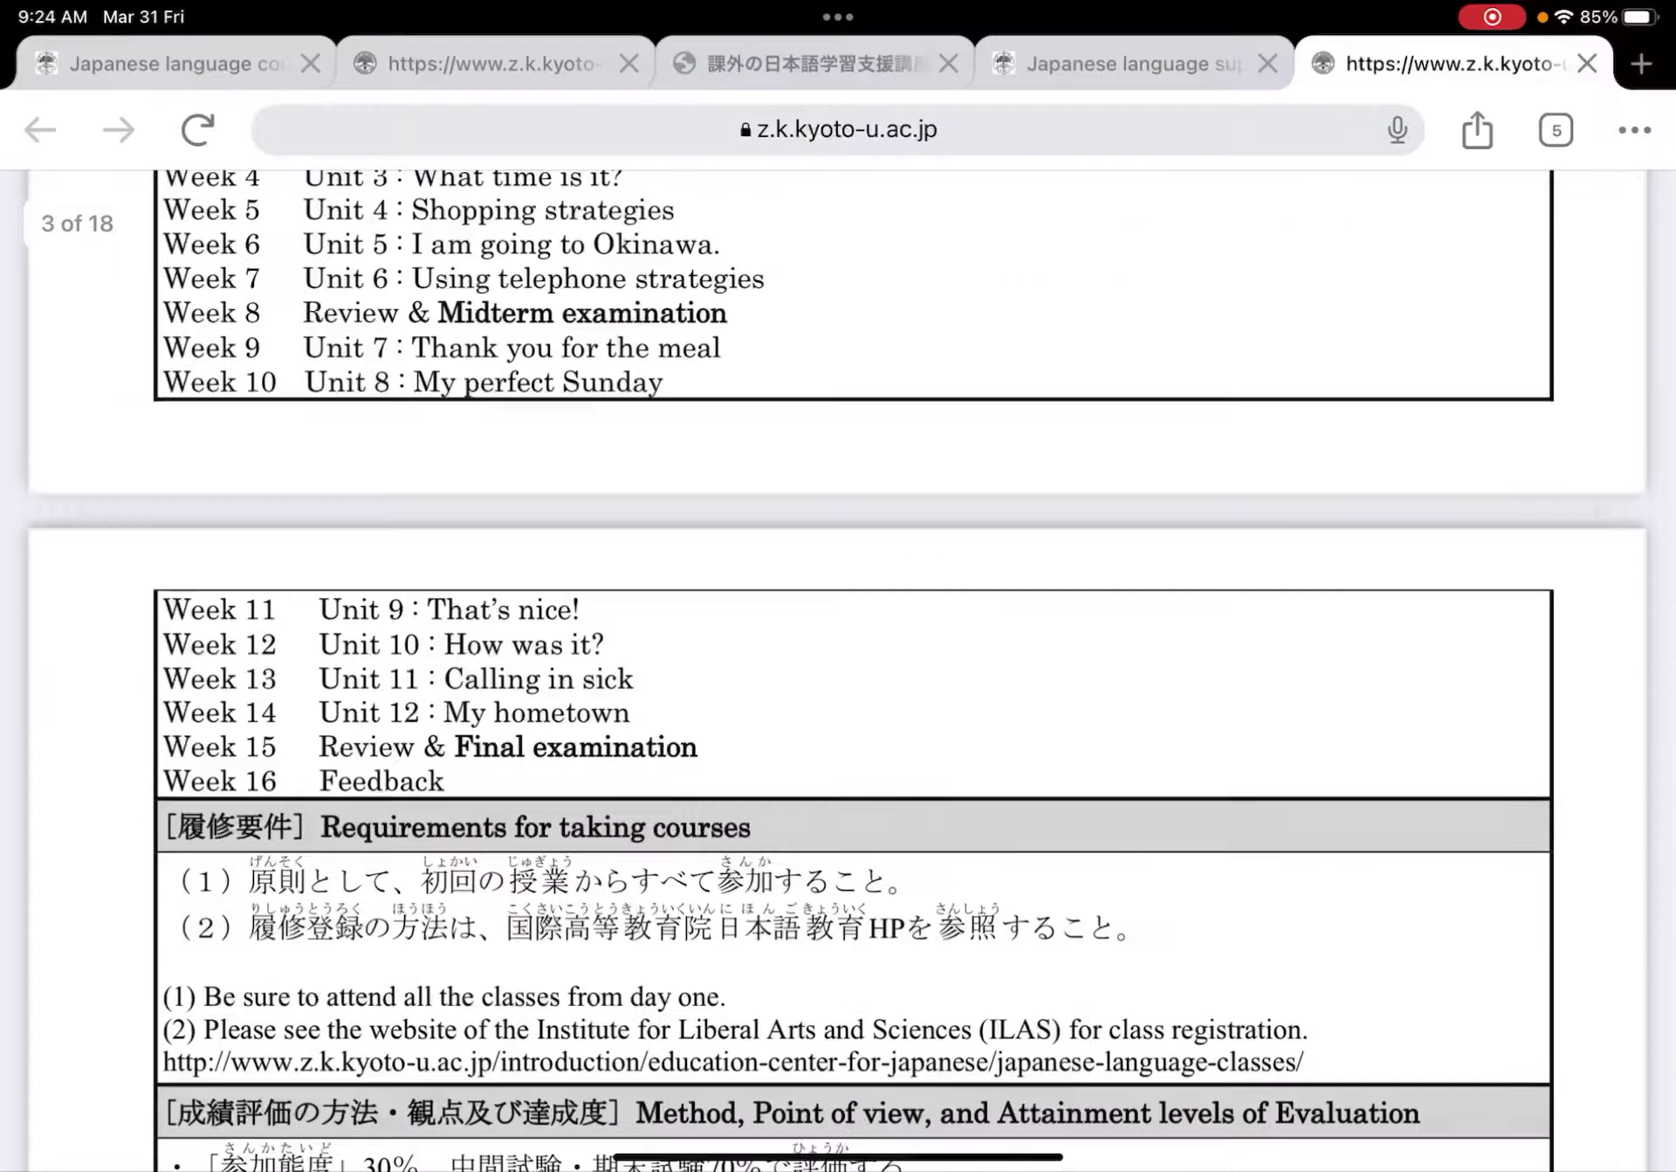
scroll(838, 612, "down", 5)
scroll(838, 612, "up", 2)
scroll(838, 612, "up", 5)
scroll(839, 612, "up", 10)
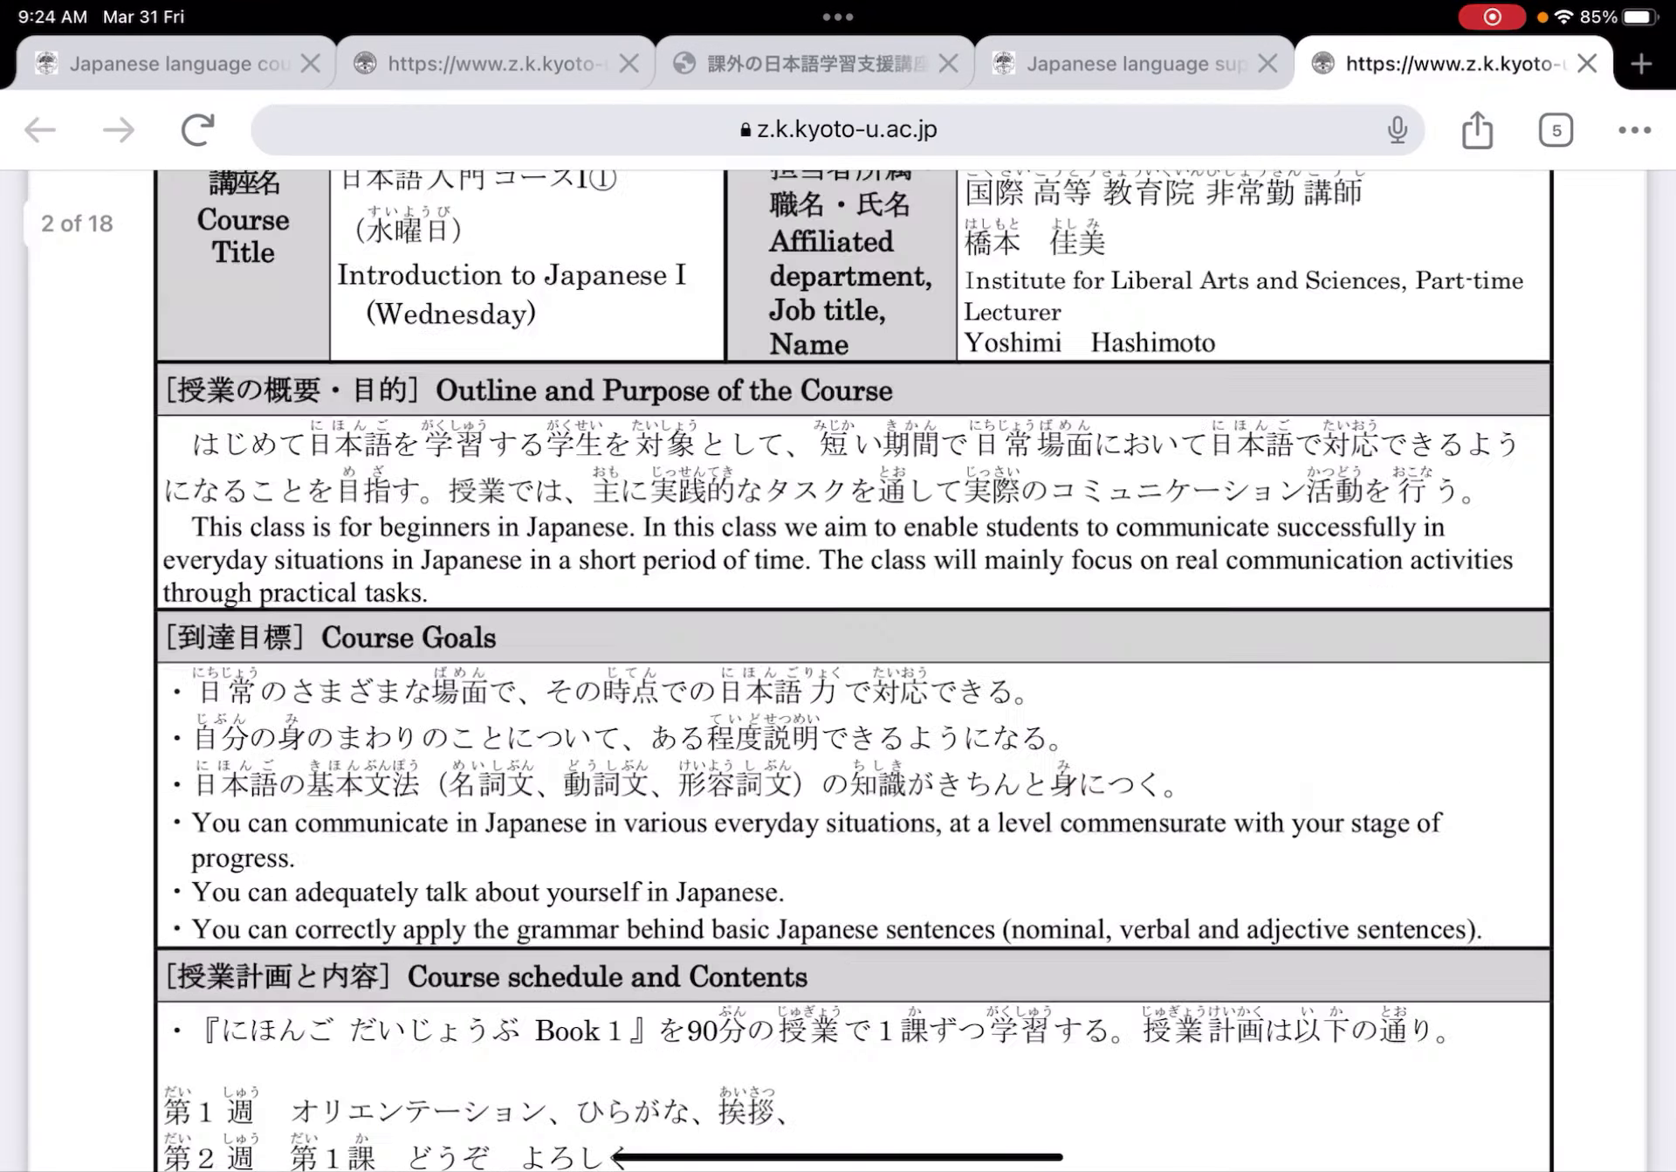
scroll(838, 612, "up", 3)
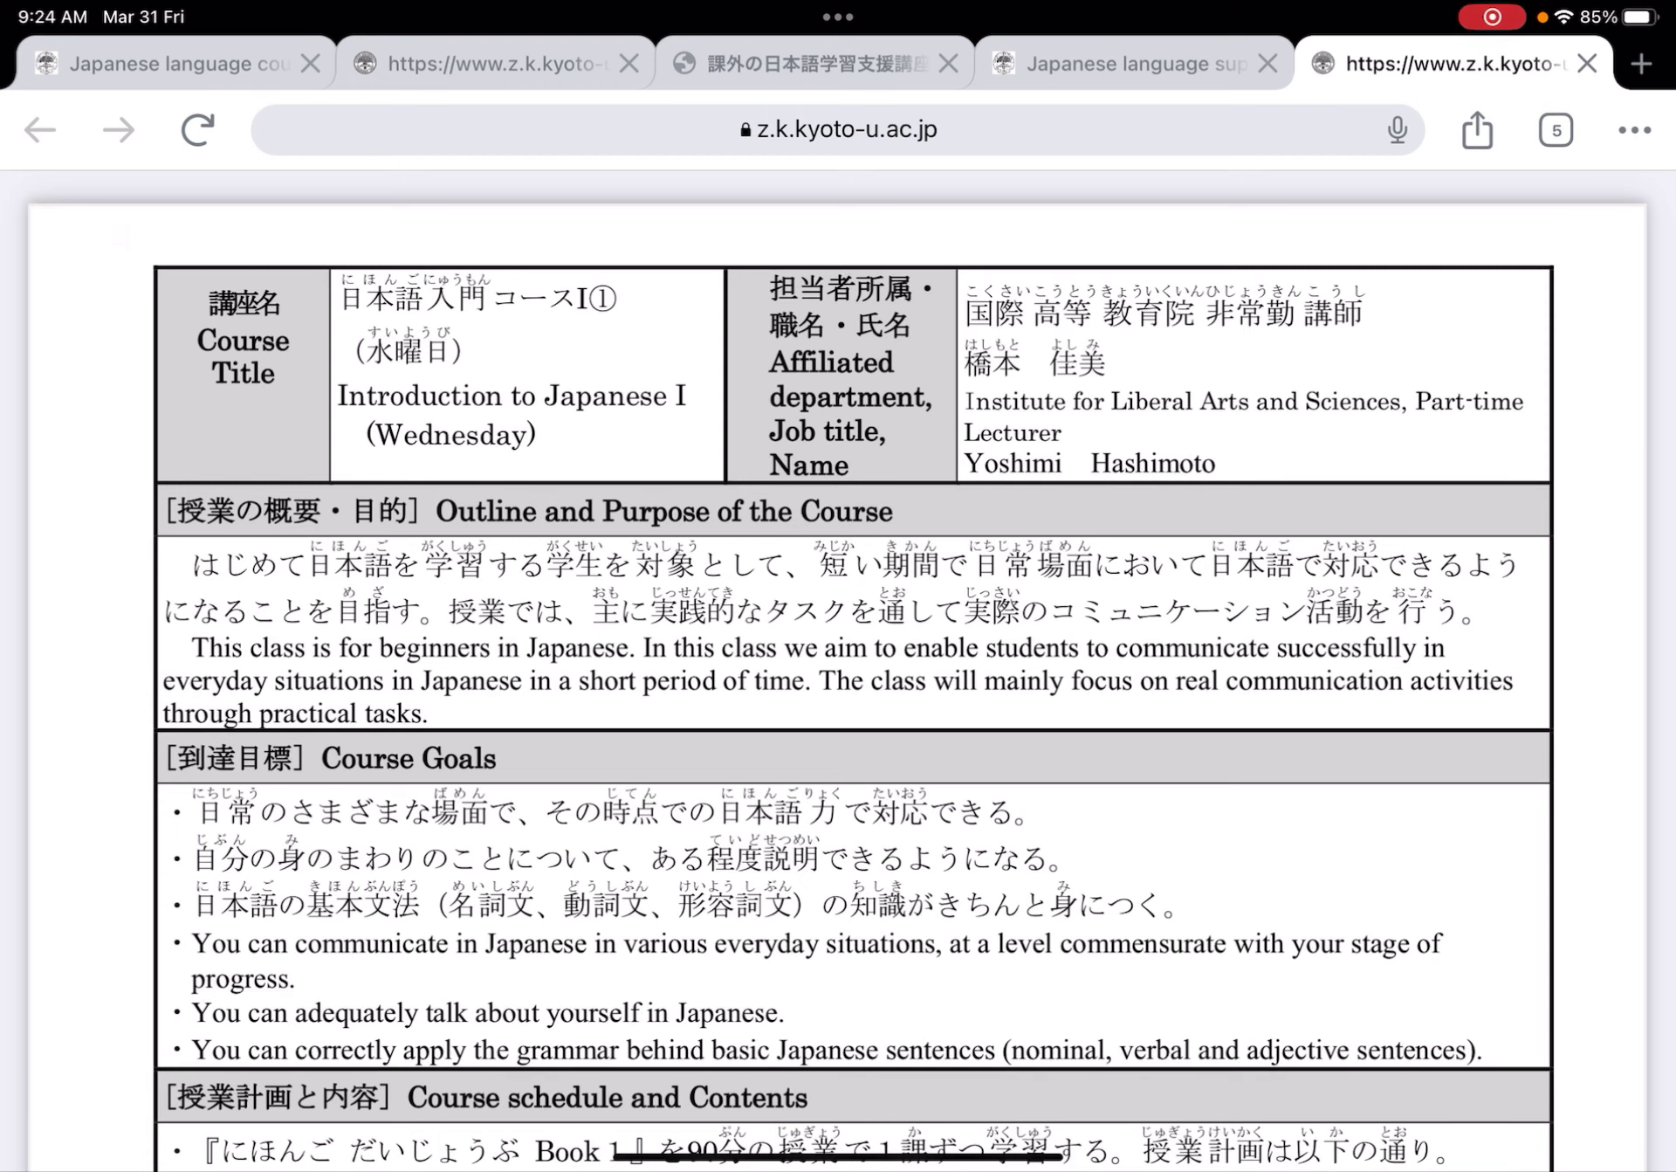
- Scroll back to the Business Japanese Course A title table on page 17
scroll(838, 611, "down", 10)
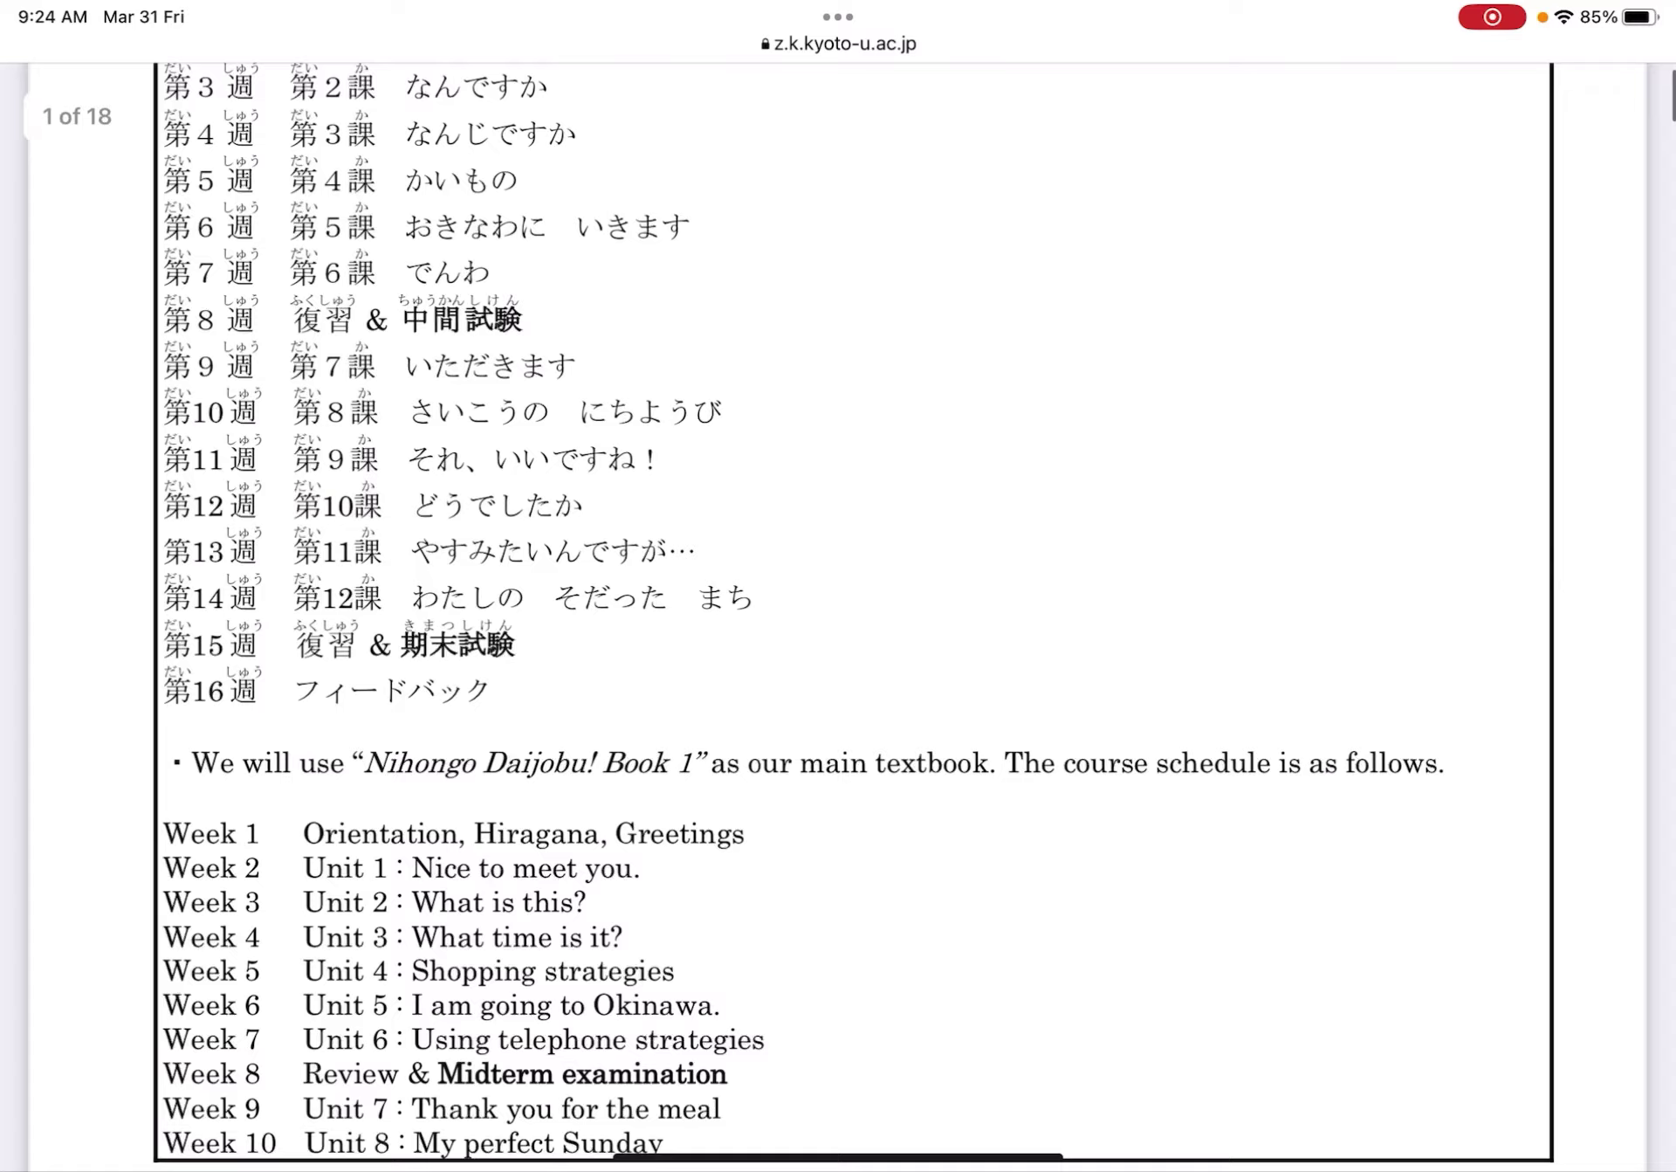
scroll(838, 611, "down", 15)
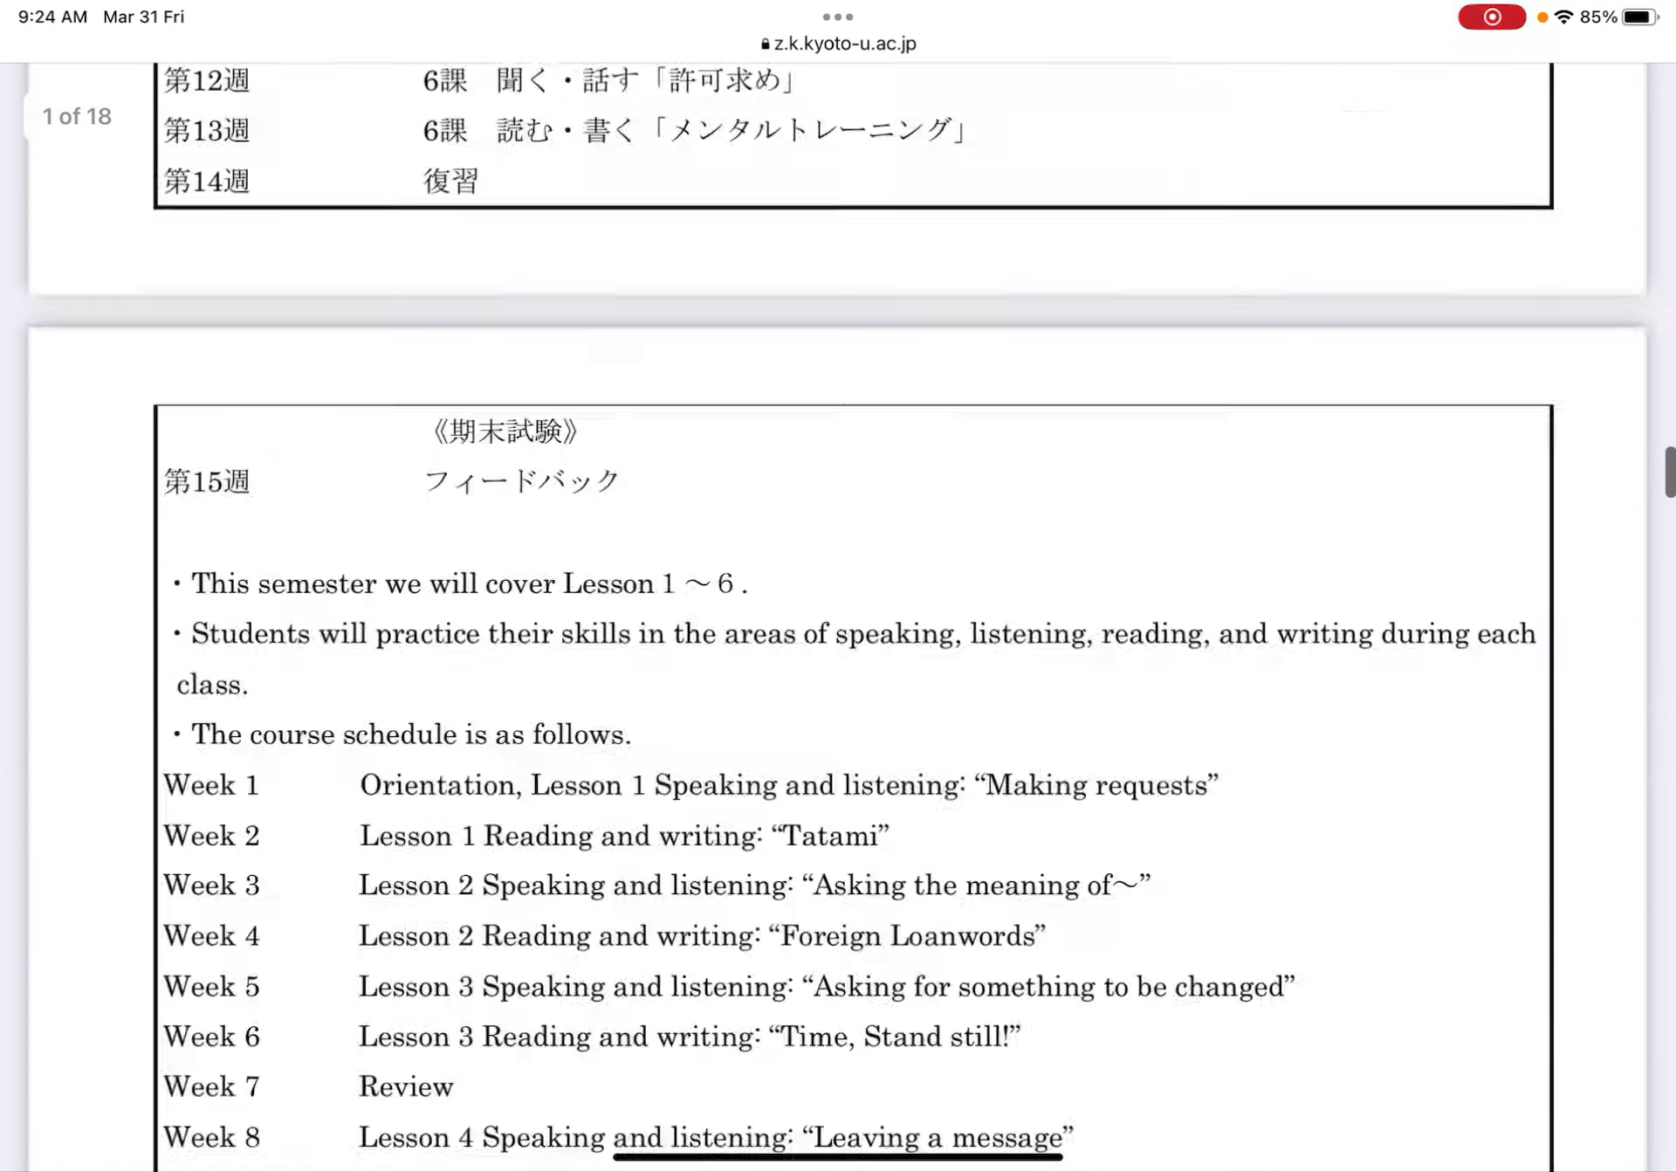
scroll(839, 612, "down", 15)
scroll(838, 612, "down", 15)
scroll(838, 612, "down", 15)
scroll(838, 612, "up", 2)
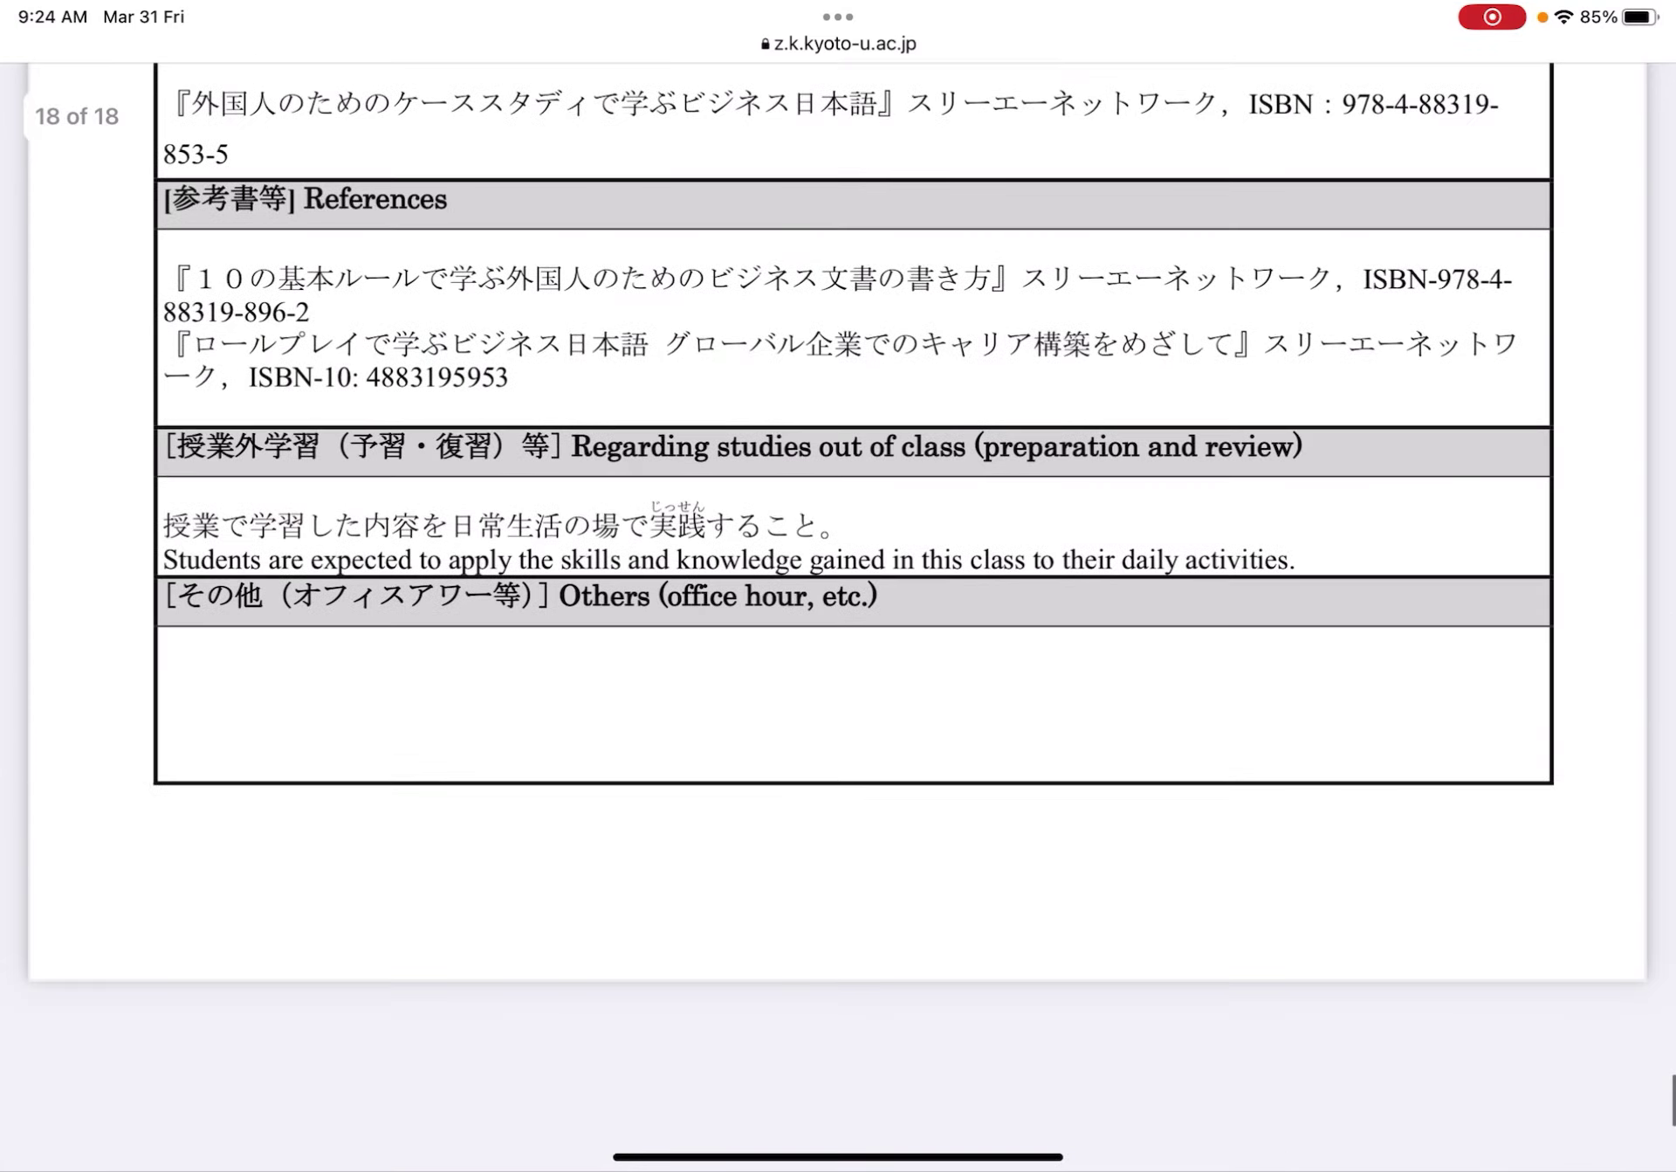
scroll(838, 611, "up", 10)
scroll(838, 611, "up", 10)
scroll(838, 612, "up", 10)
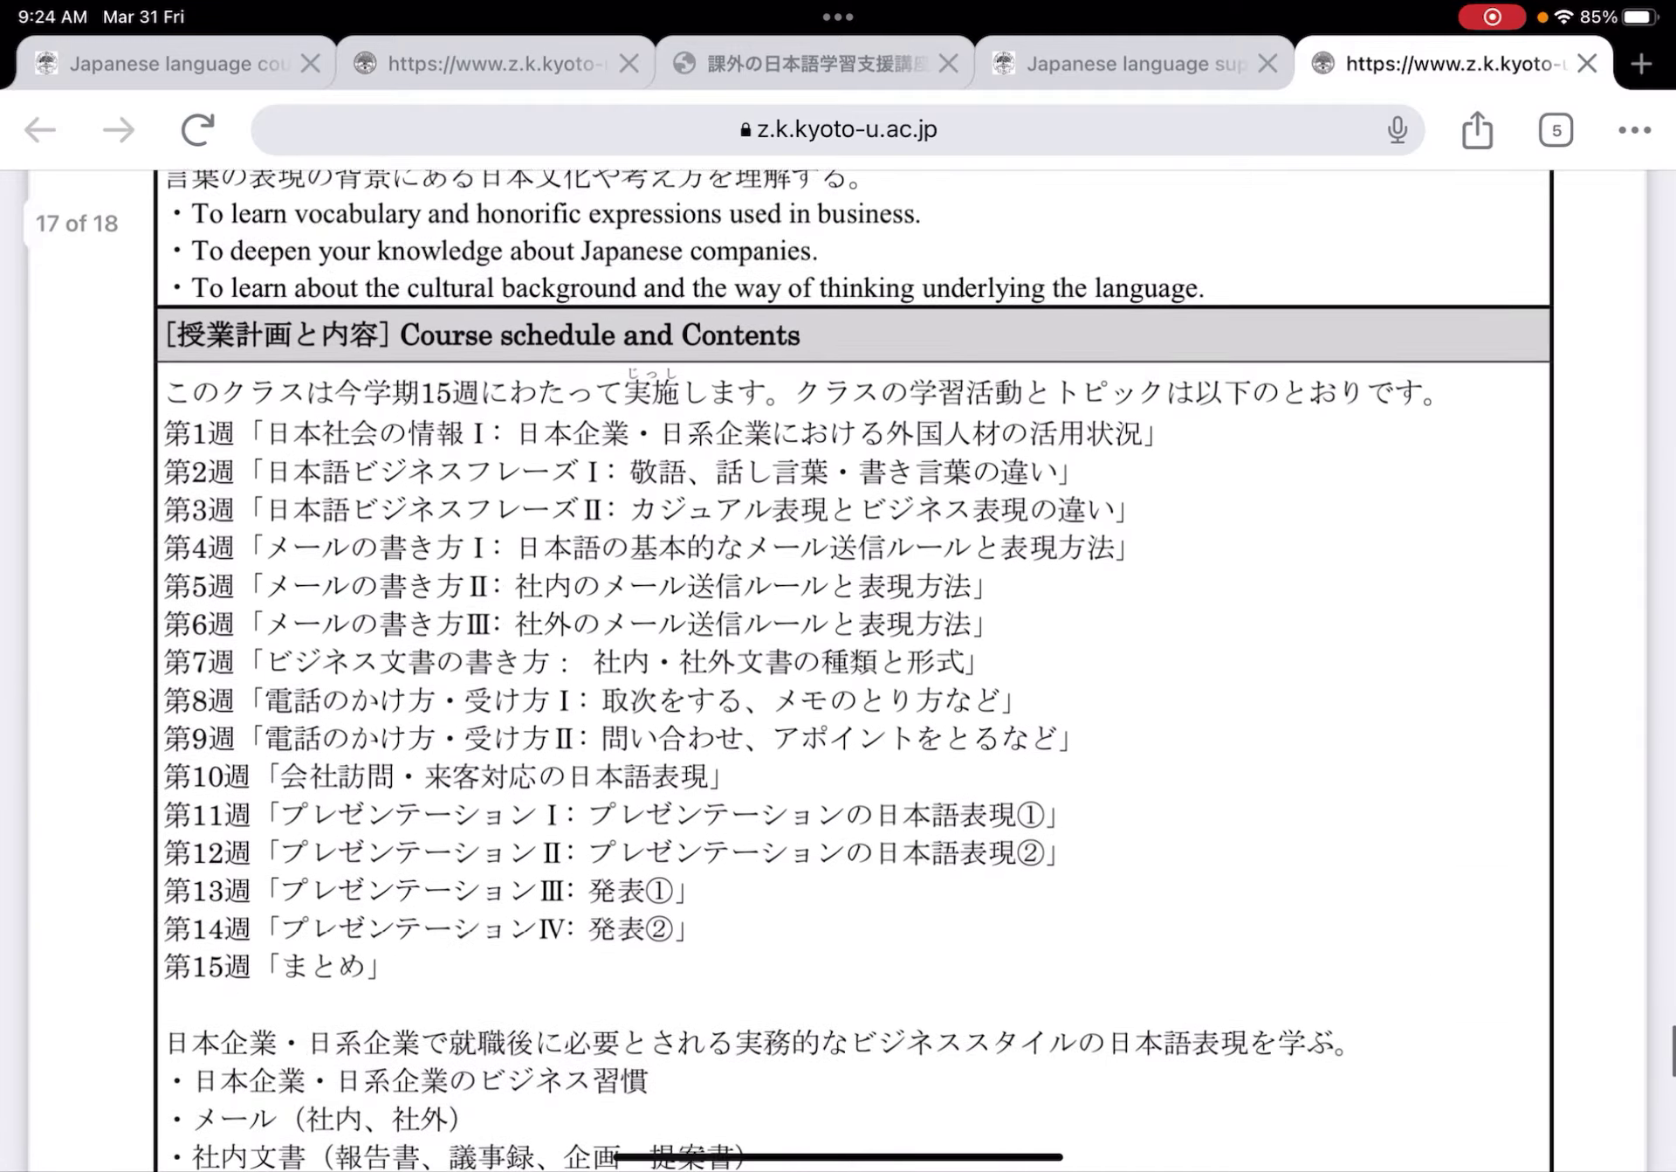
scroll(838, 612, "up", 3)
scroll(838, 611, "up", 2)
- Scroll through page 17's Outline, Course Goals and weekly schedule up to week 11
scroll(838, 611, "up", 3)
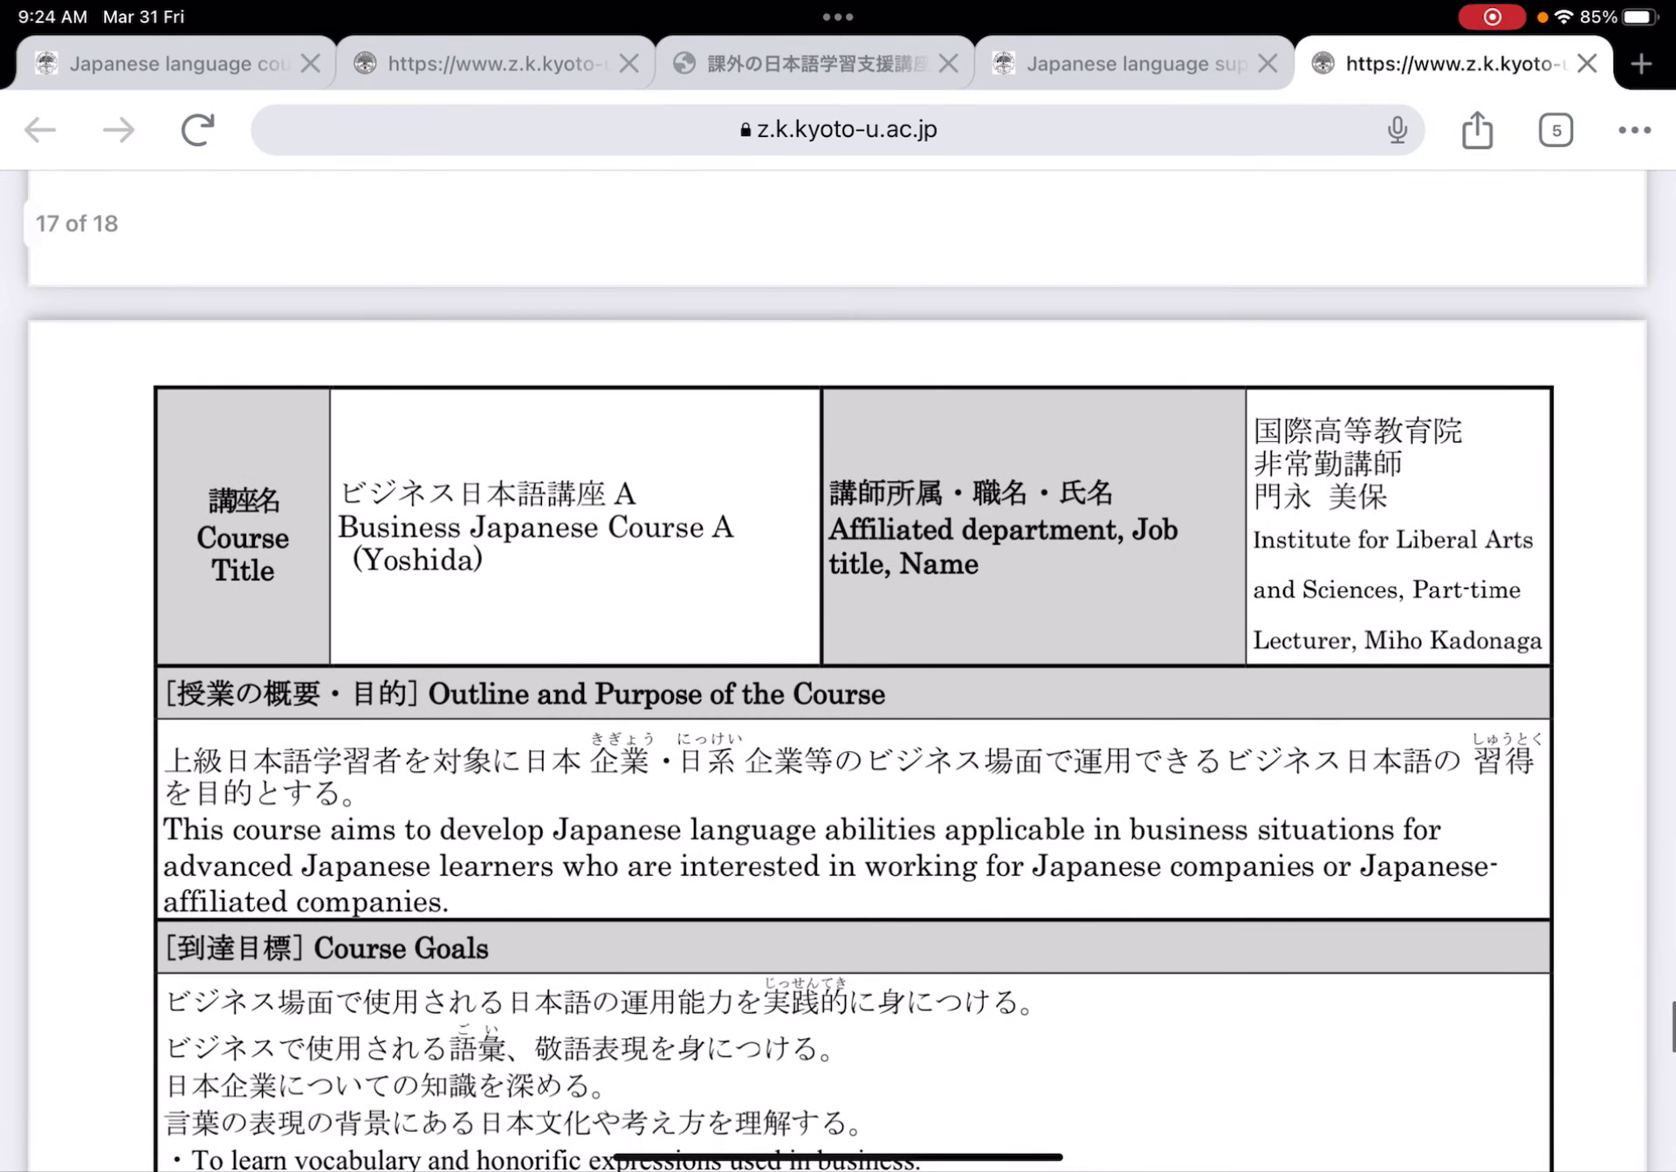
scroll(839, 612, "down", 2)
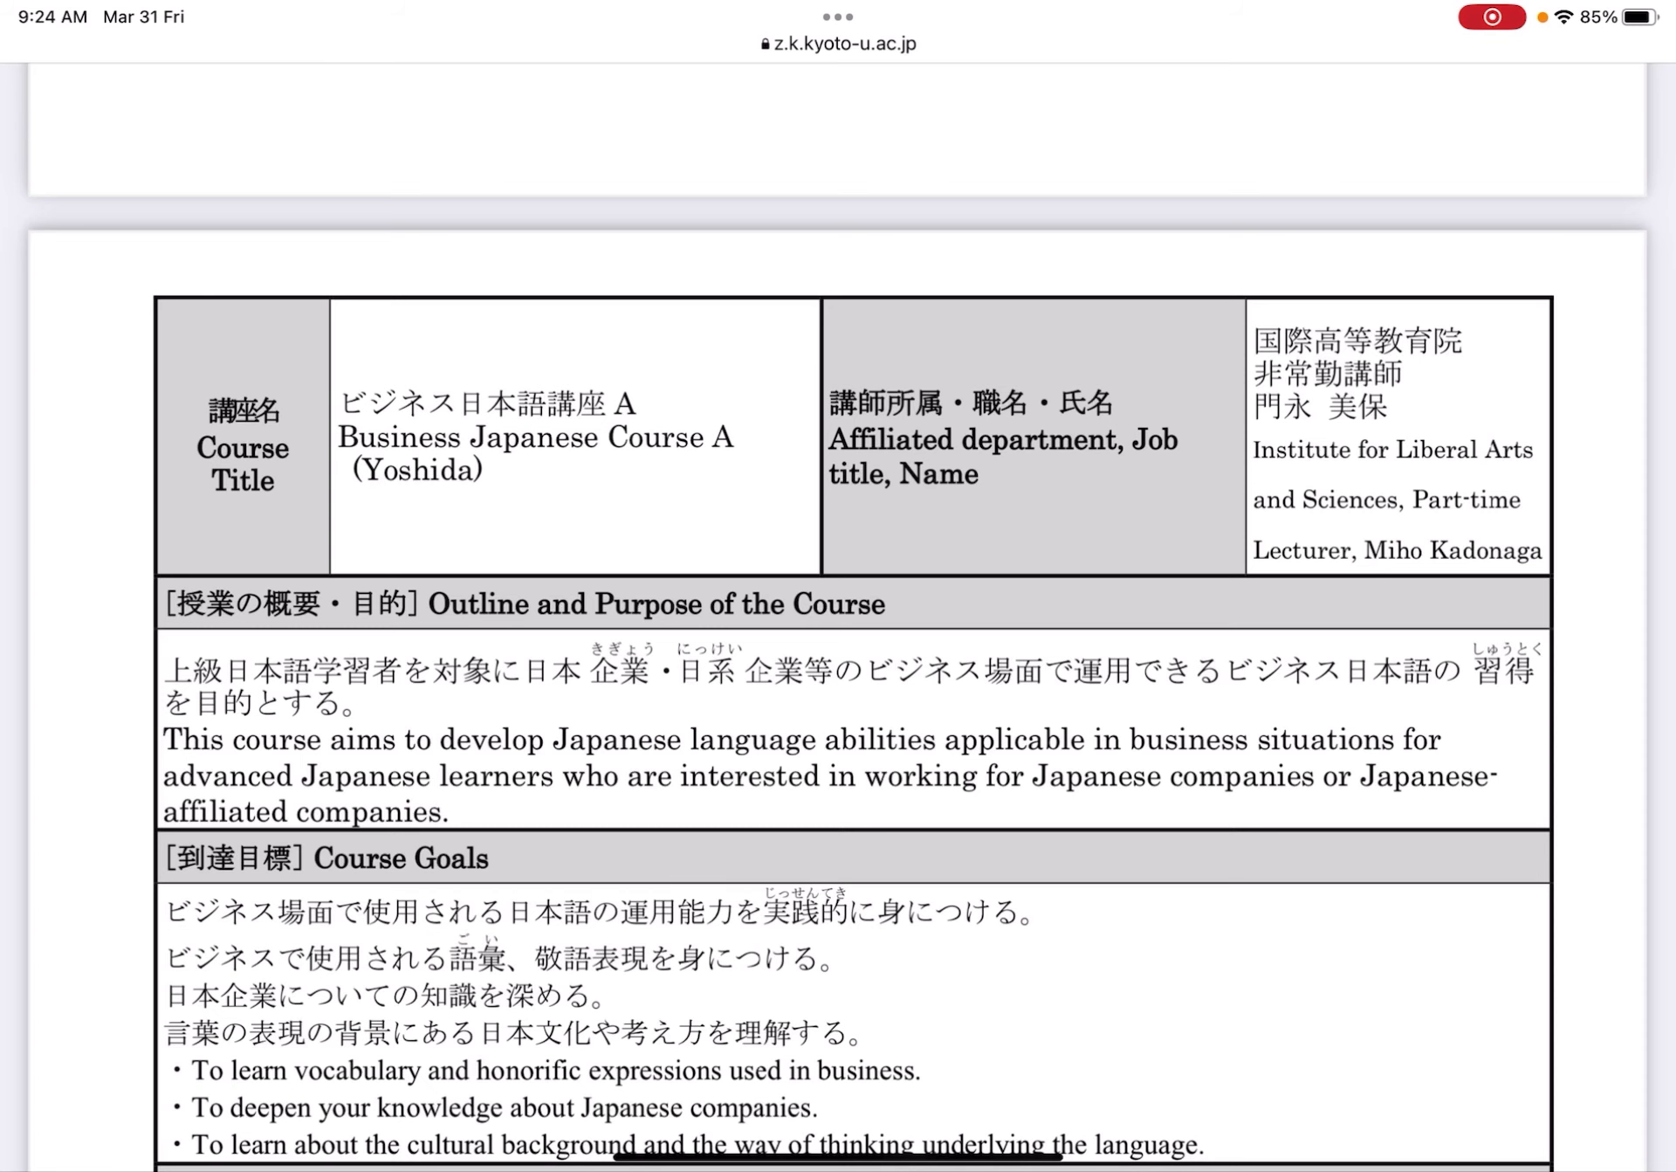
scroll(838, 612, "down", 4)
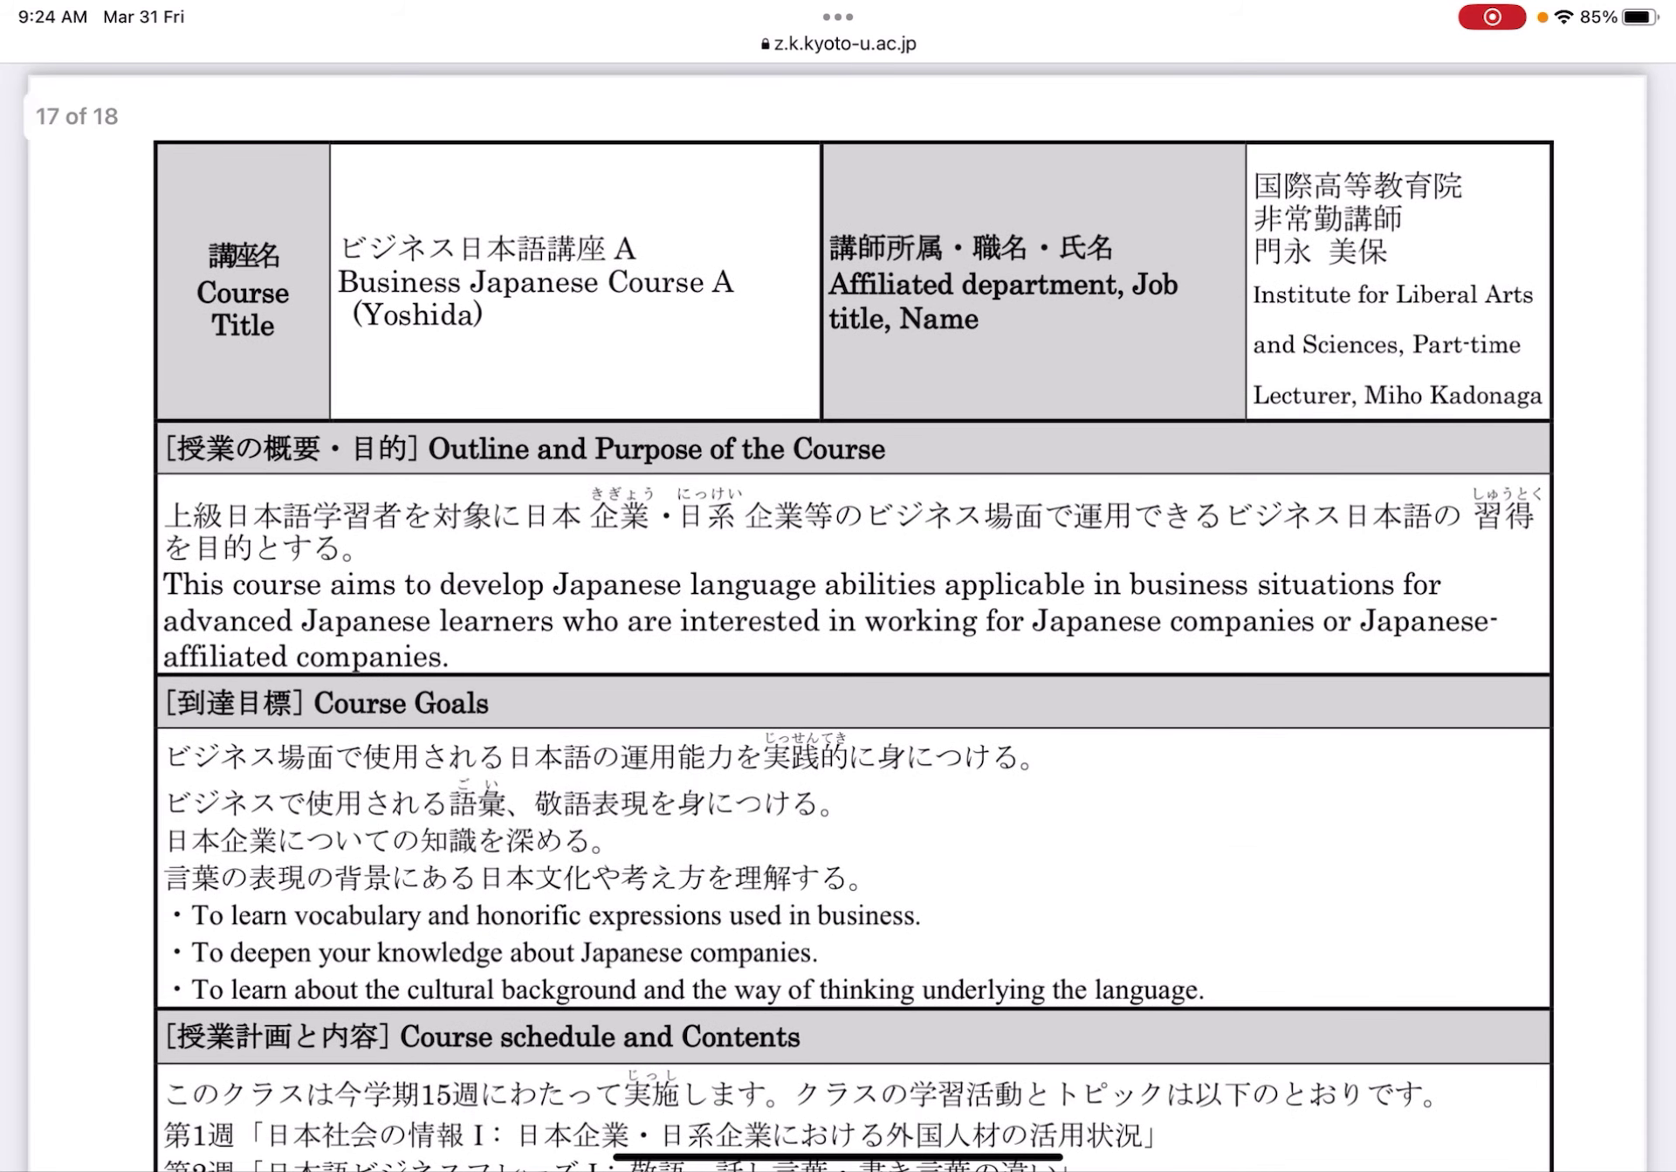
scroll(839, 612, "down", 1)
scroll(839, 612, "down", 2)
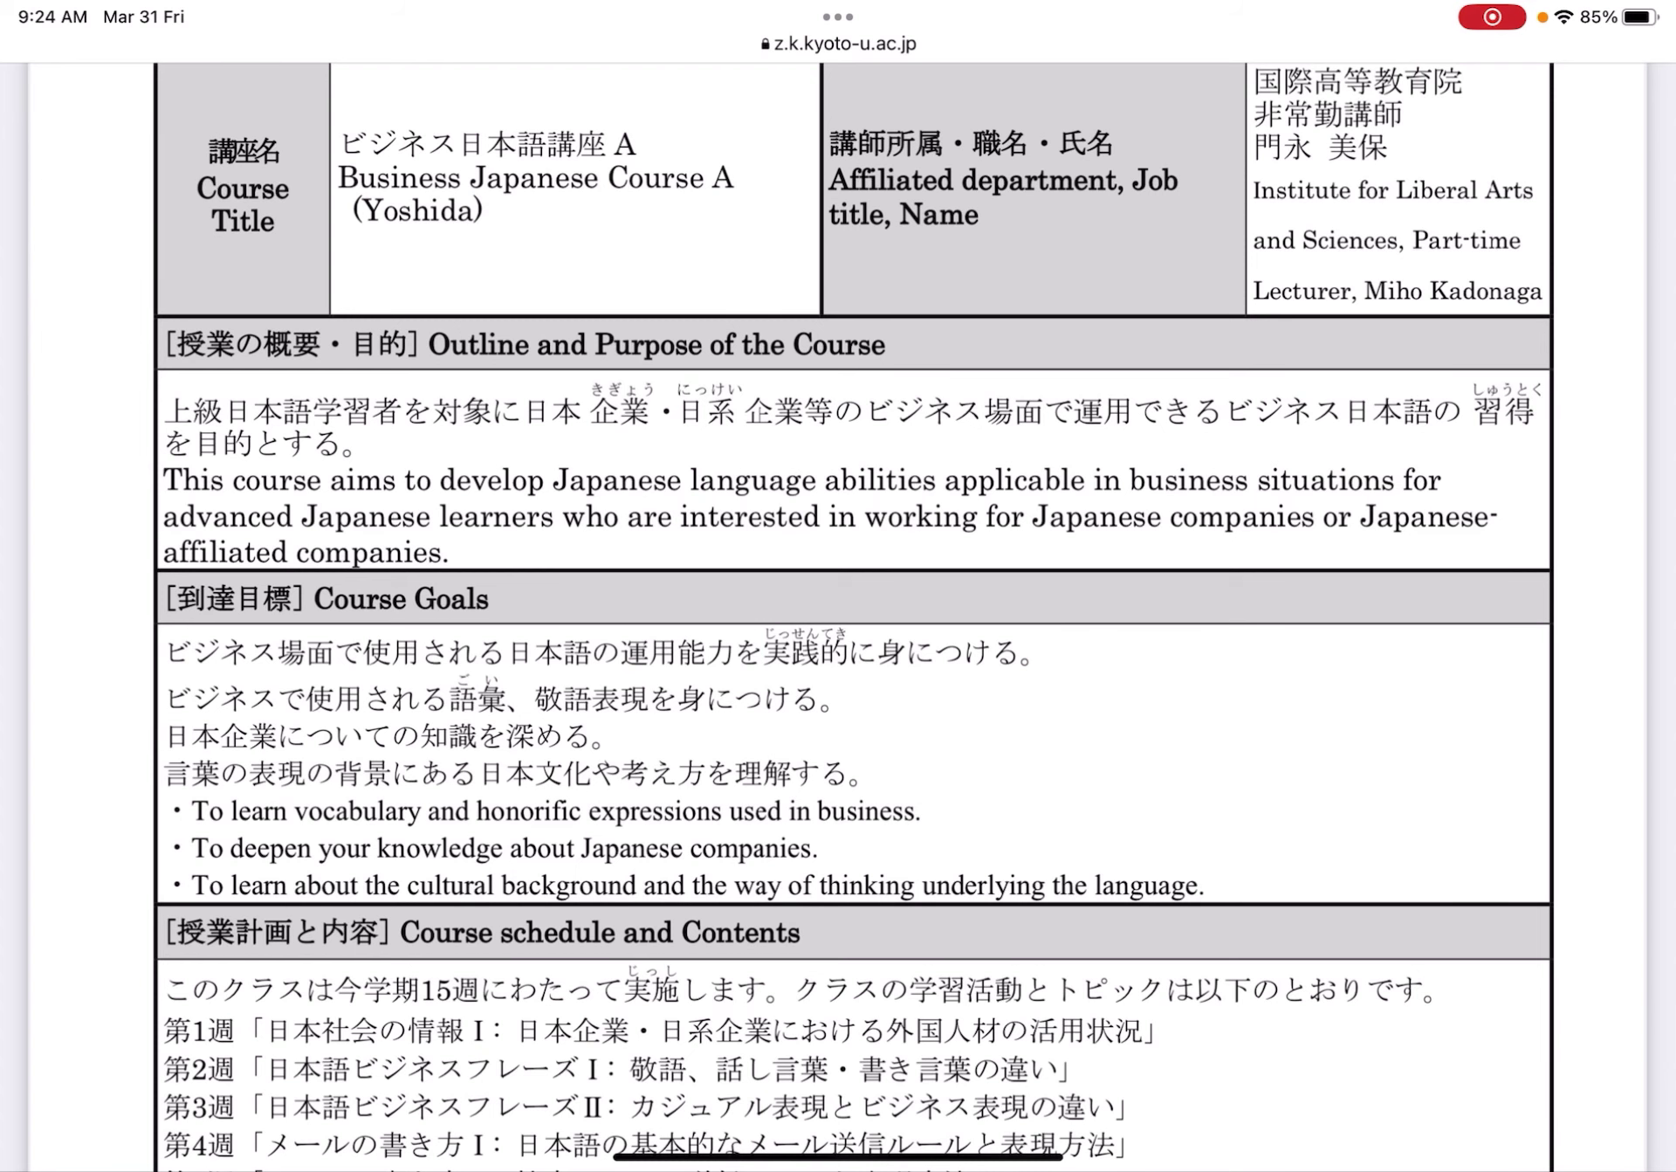
scroll(838, 612, "down", 6)
scroll(839, 612, "down", 2)
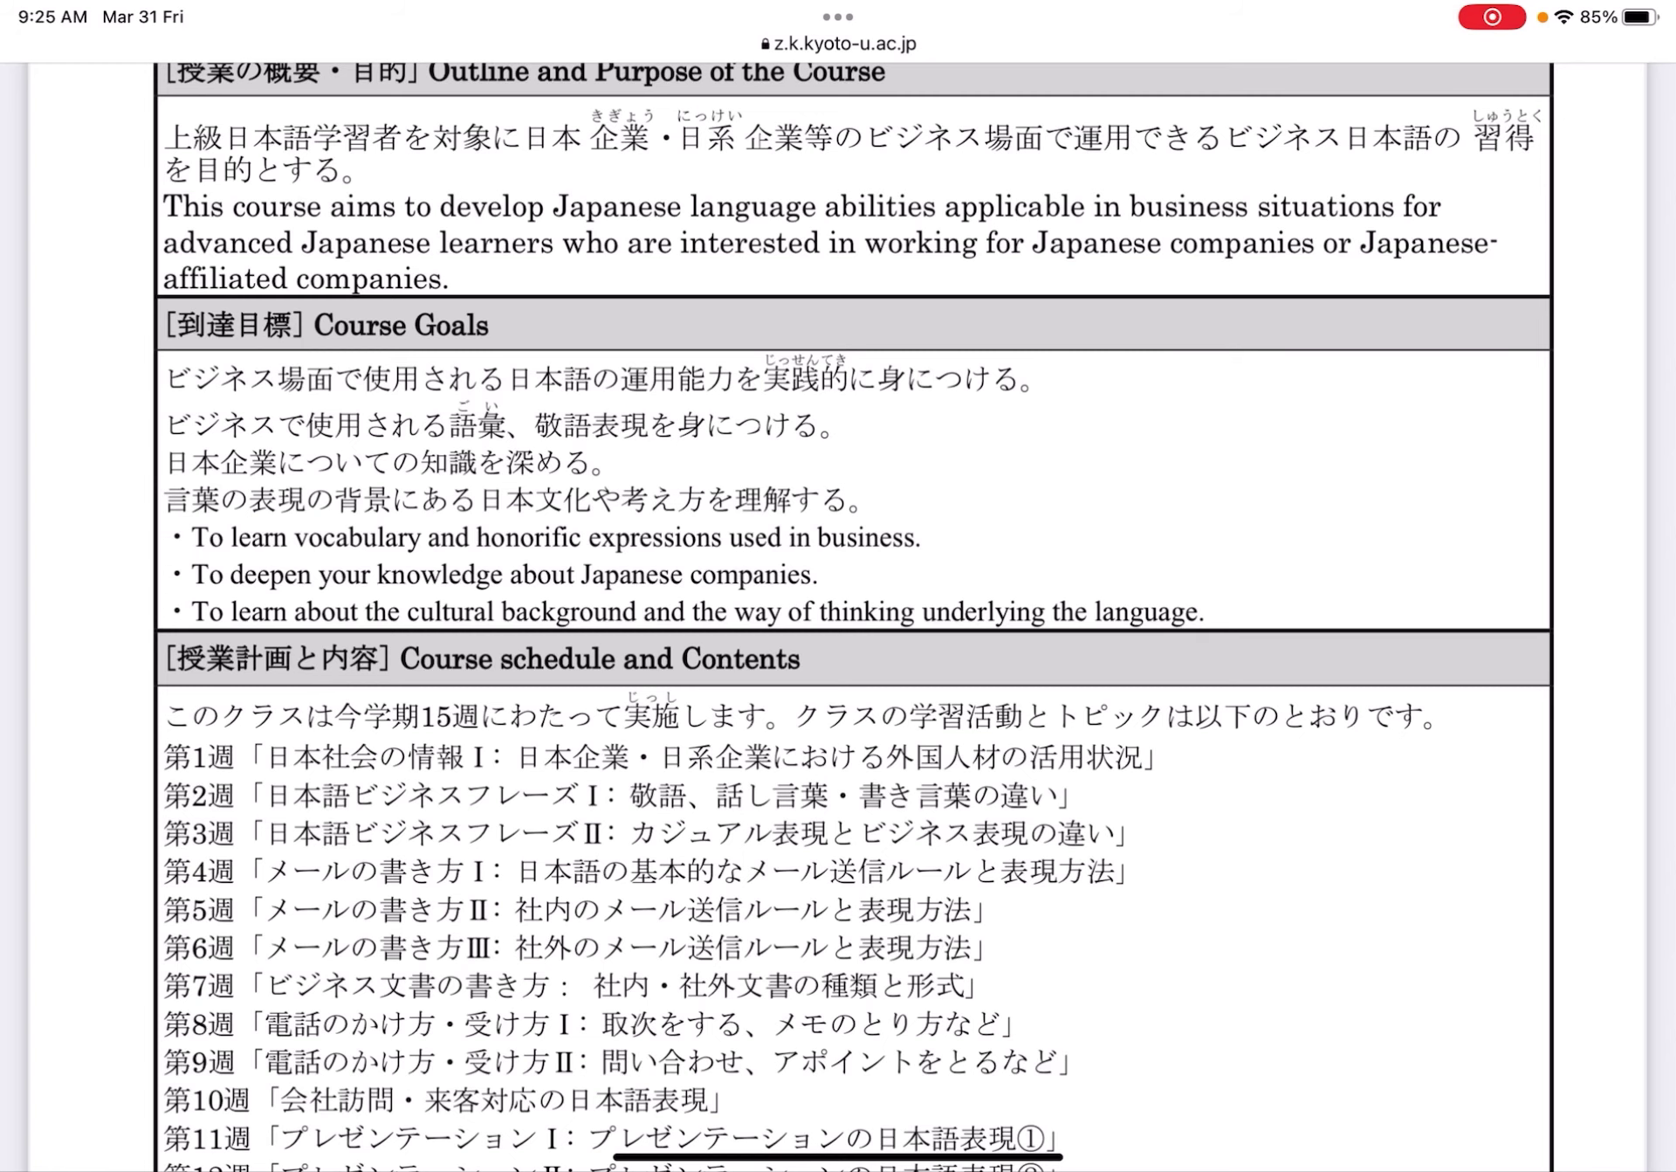
- Review the Advanced Japanese Course A goals and schedule on page 15
scroll(838, 612, "up", 15)
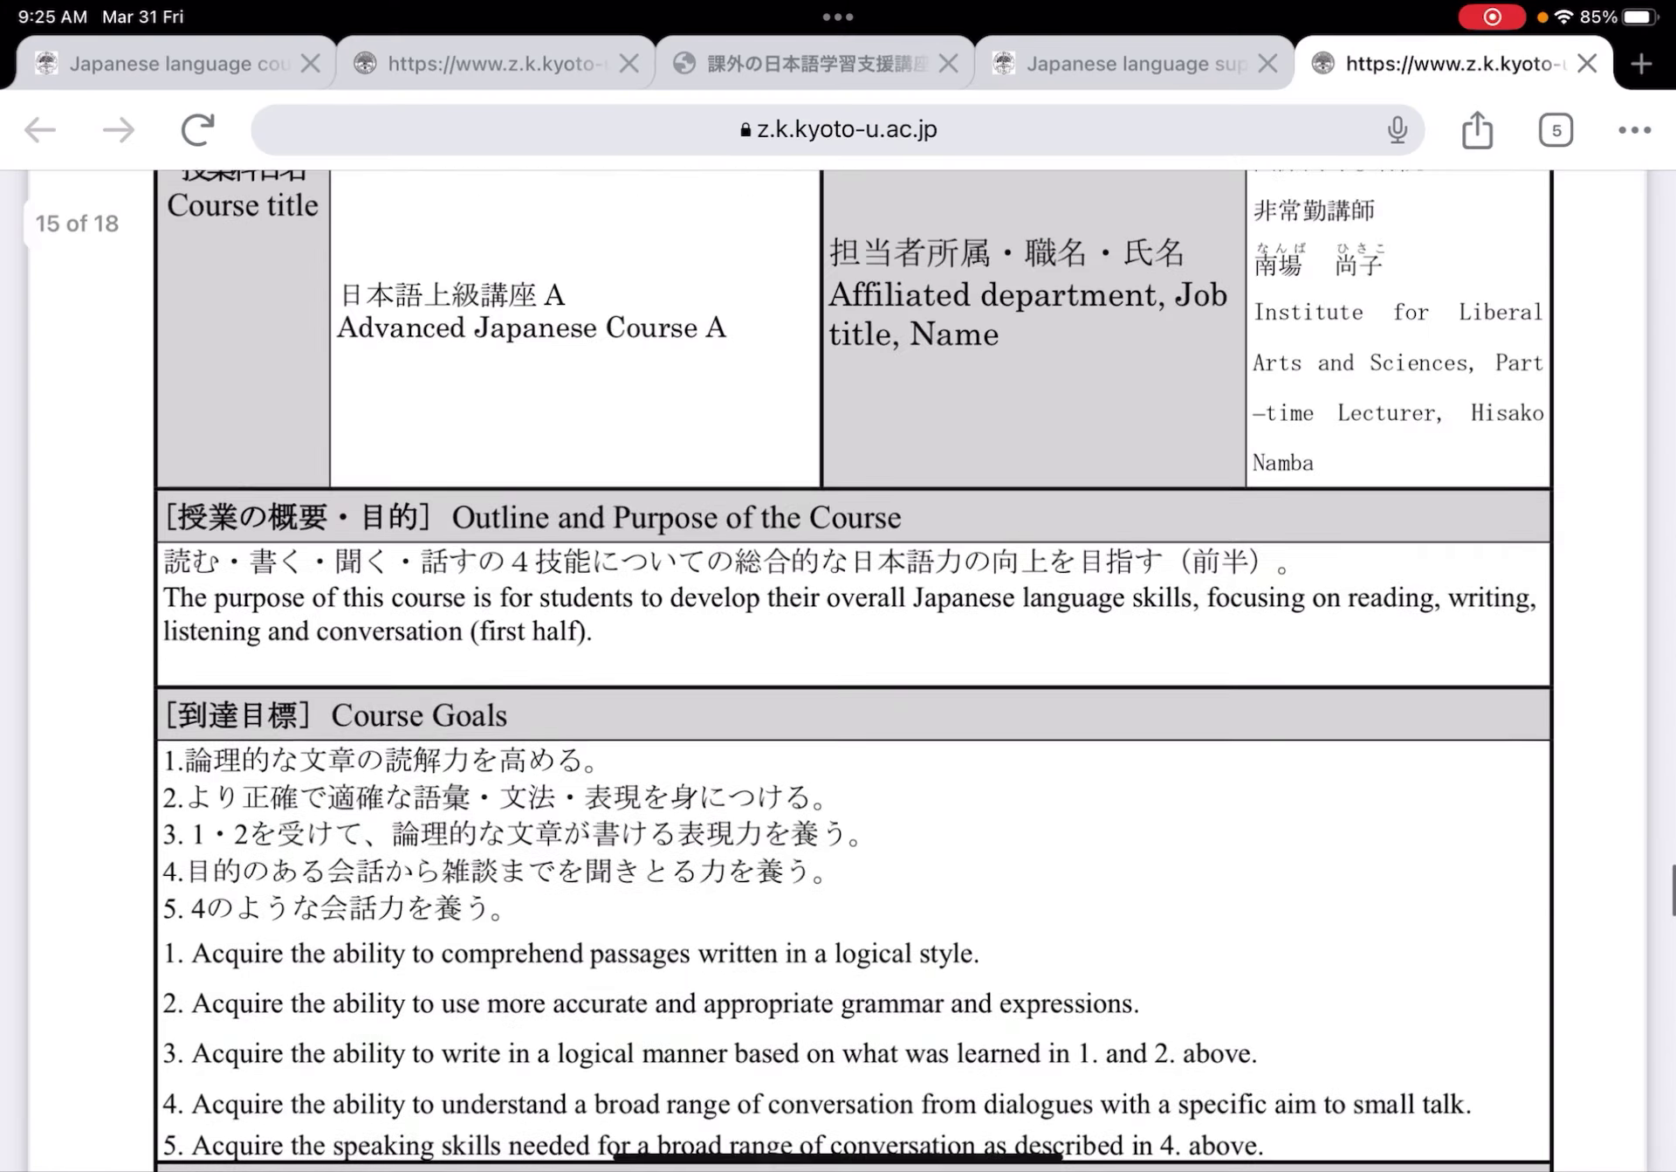
scroll(838, 611, "up", 2)
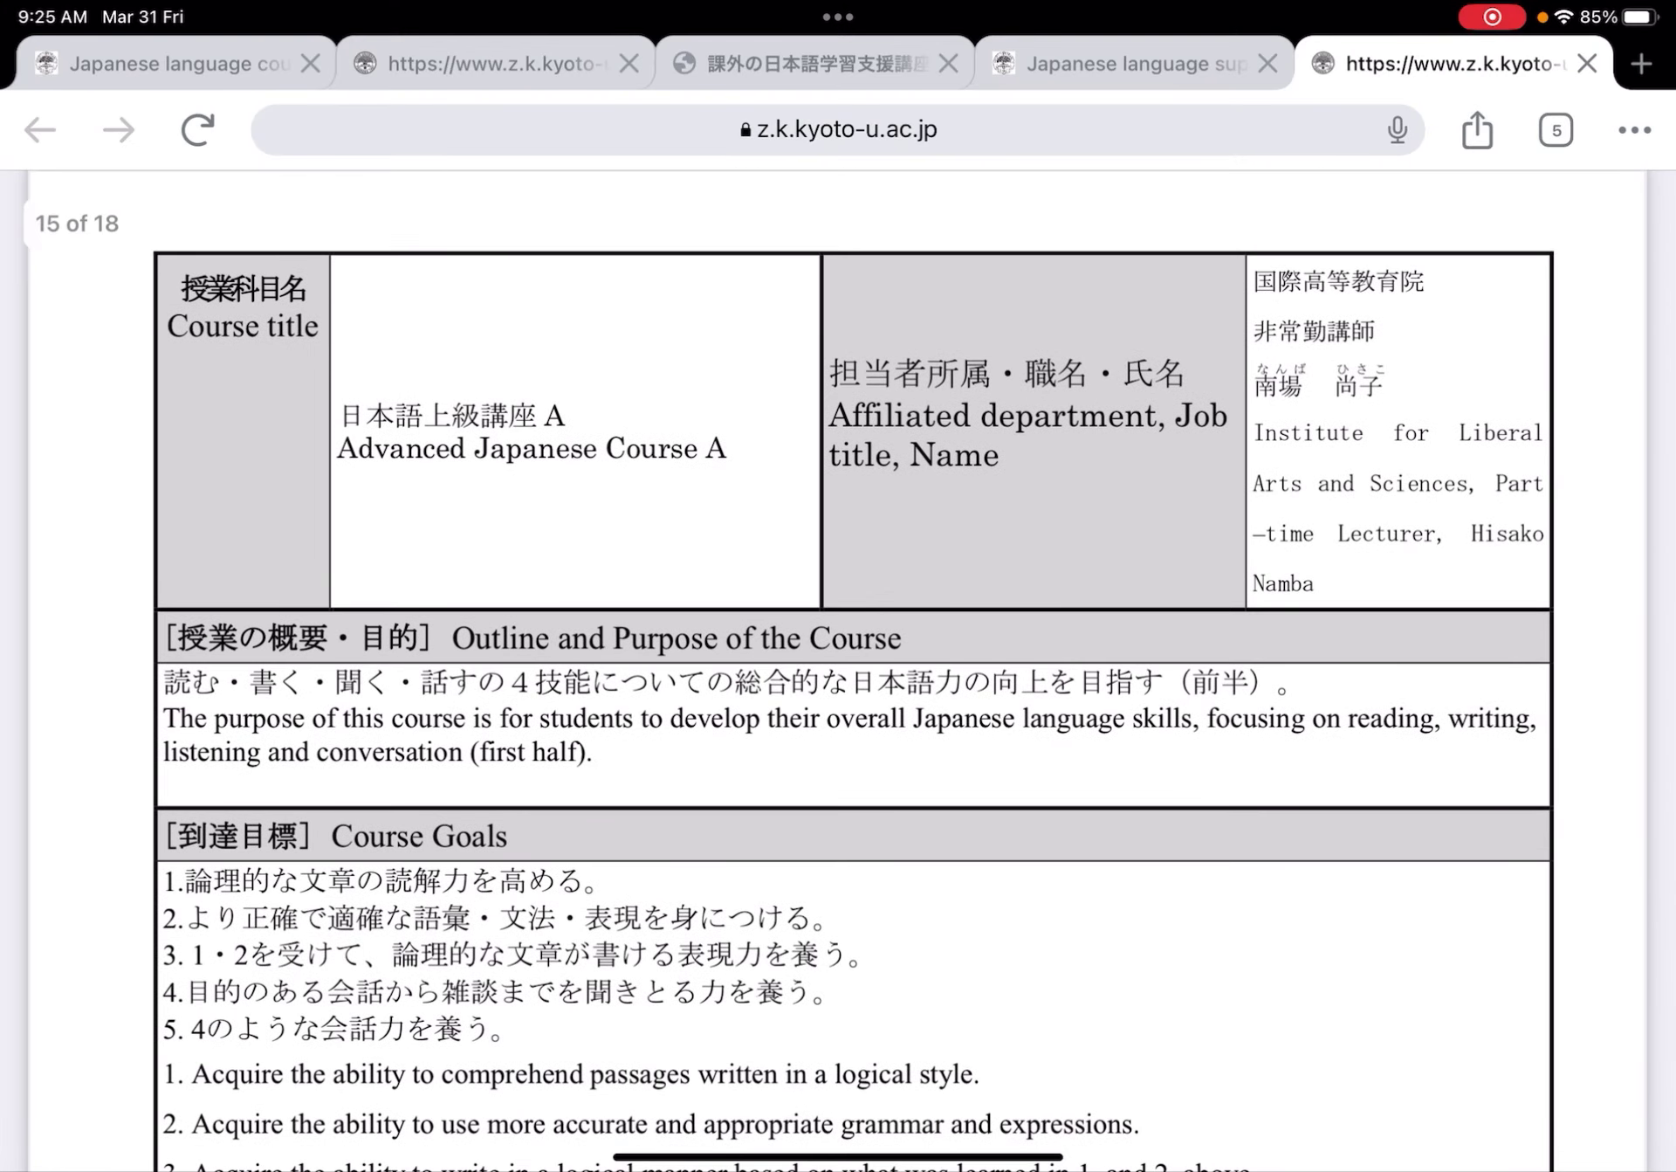
scroll(839, 612, "down", 4)
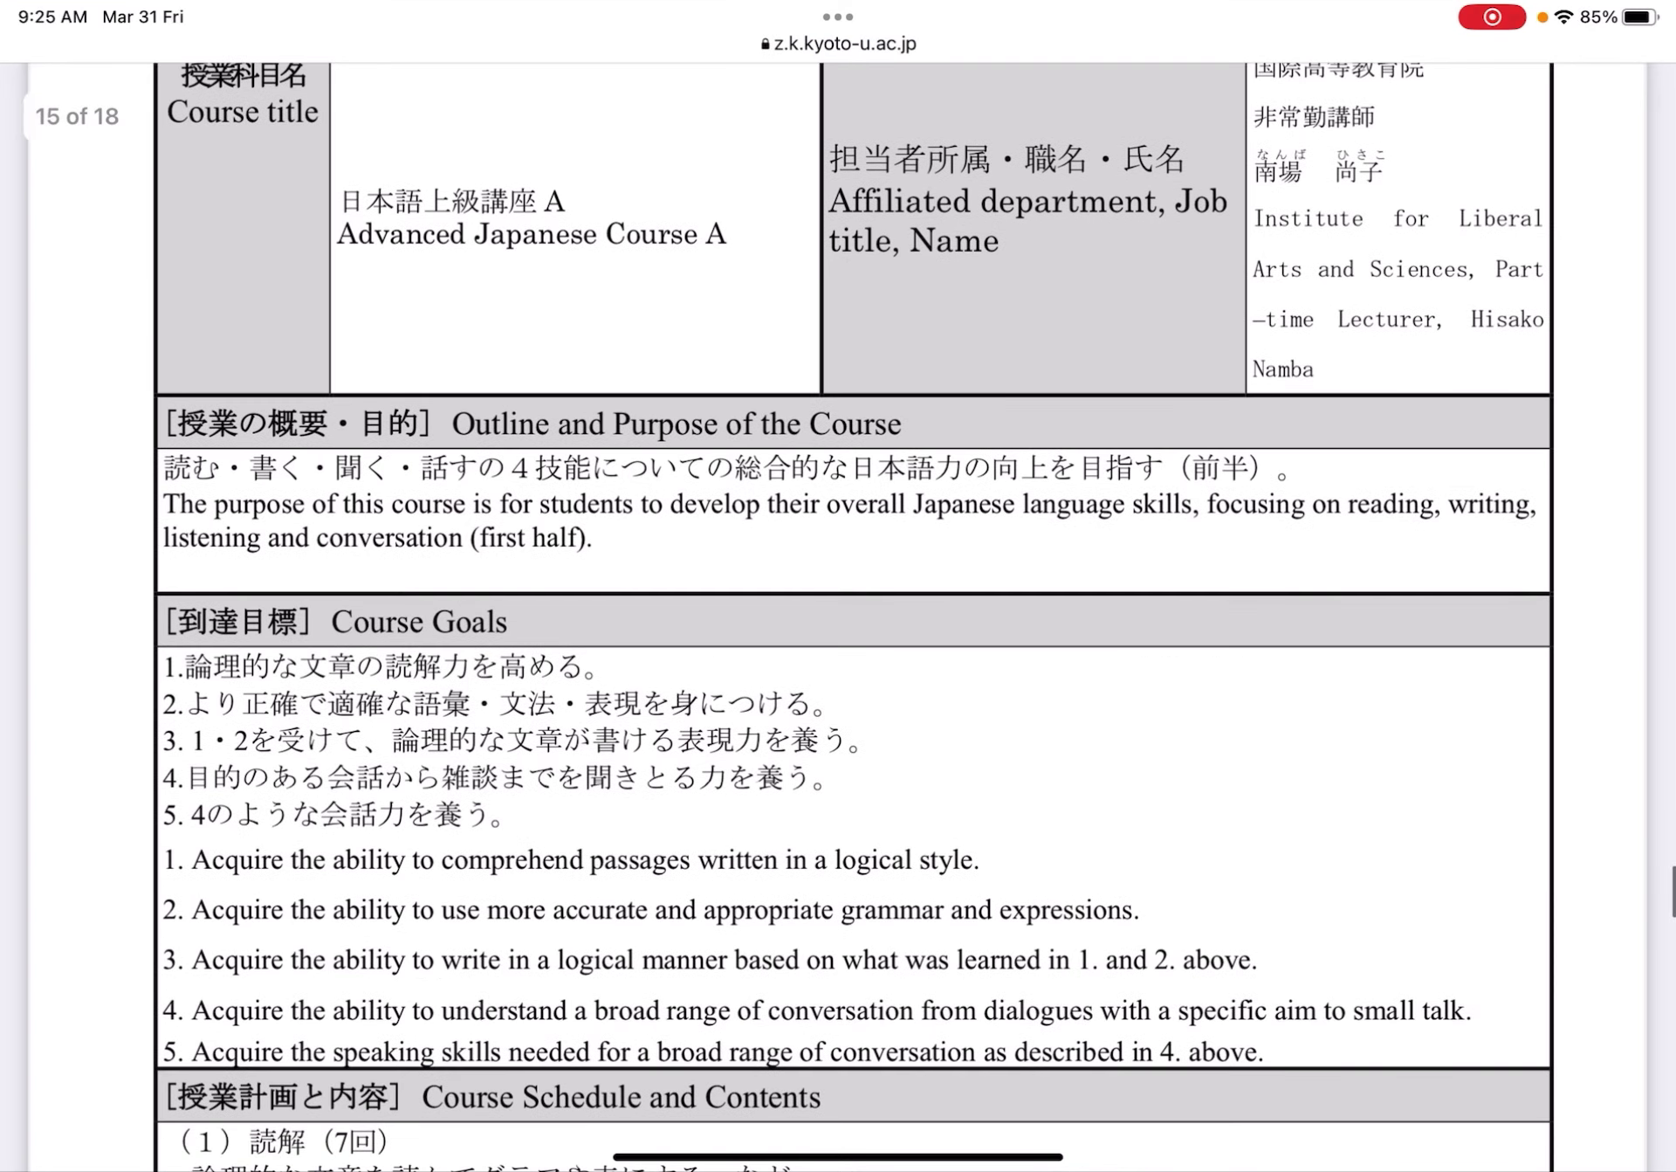
scroll(838, 611, "up", 3)
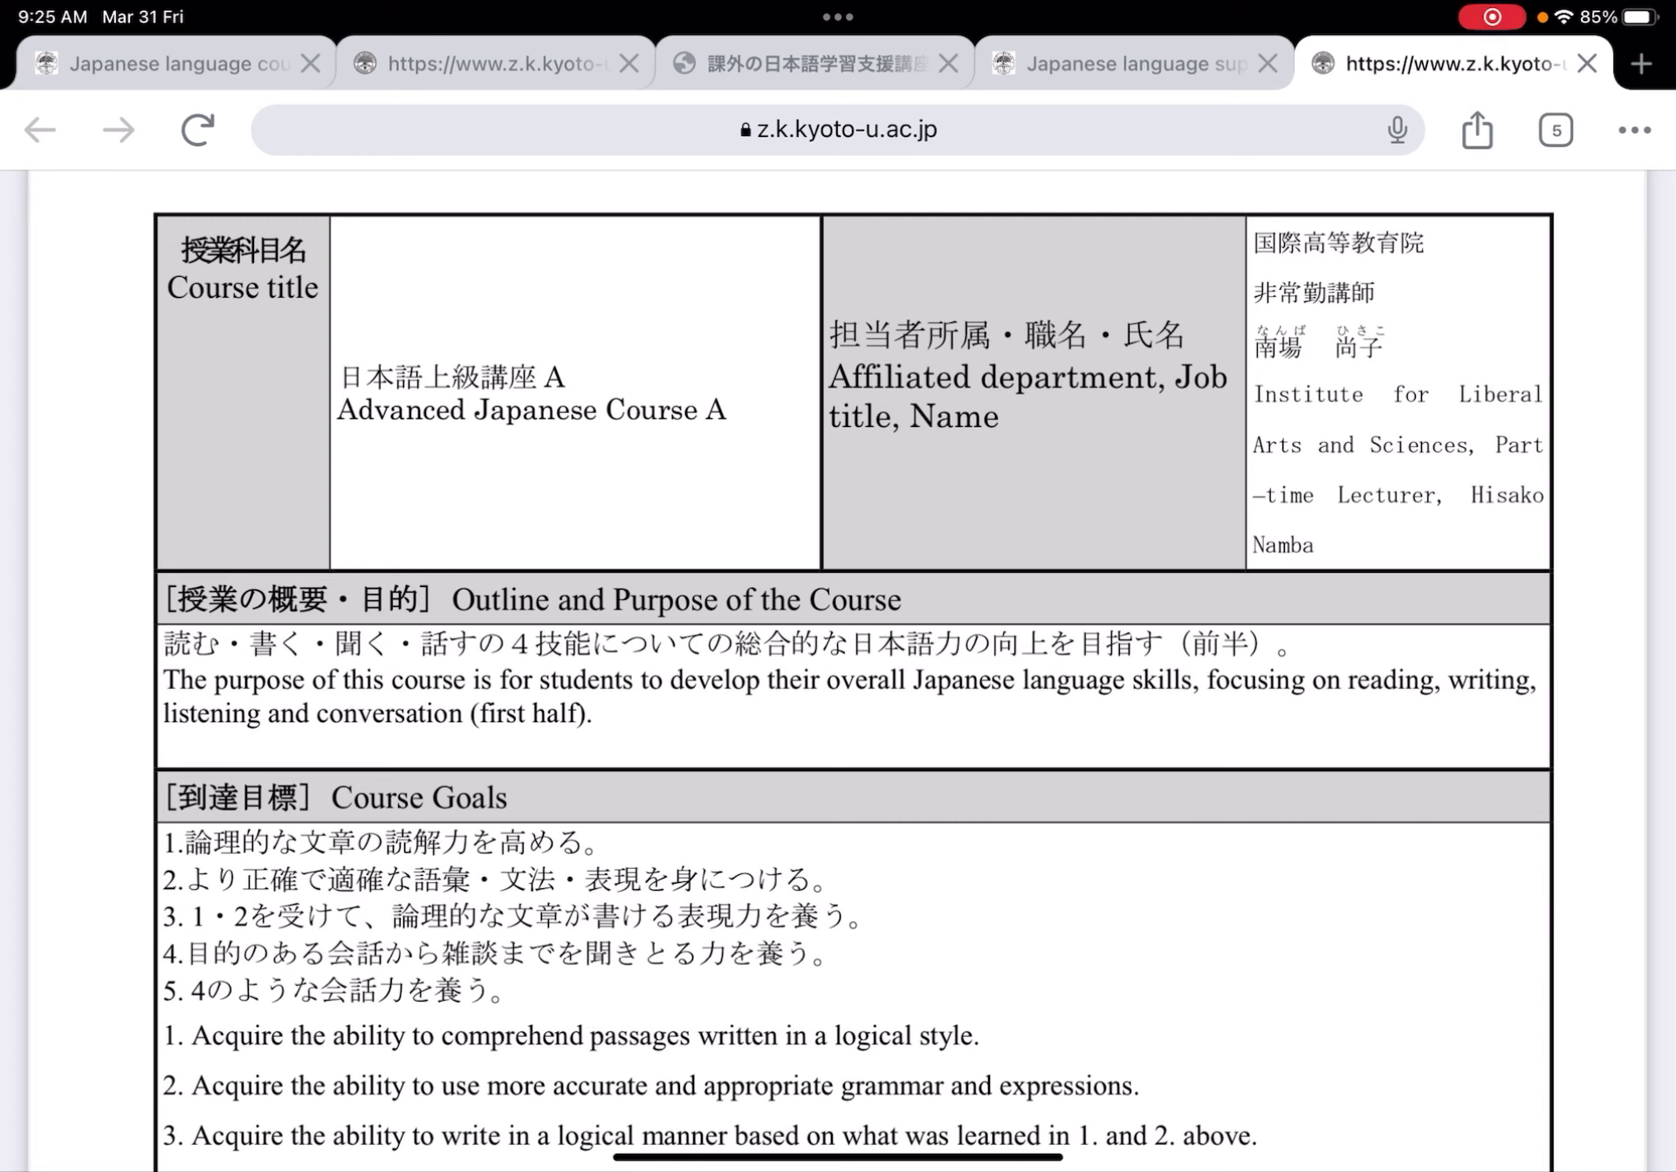
scroll(839, 672, "down", 1)
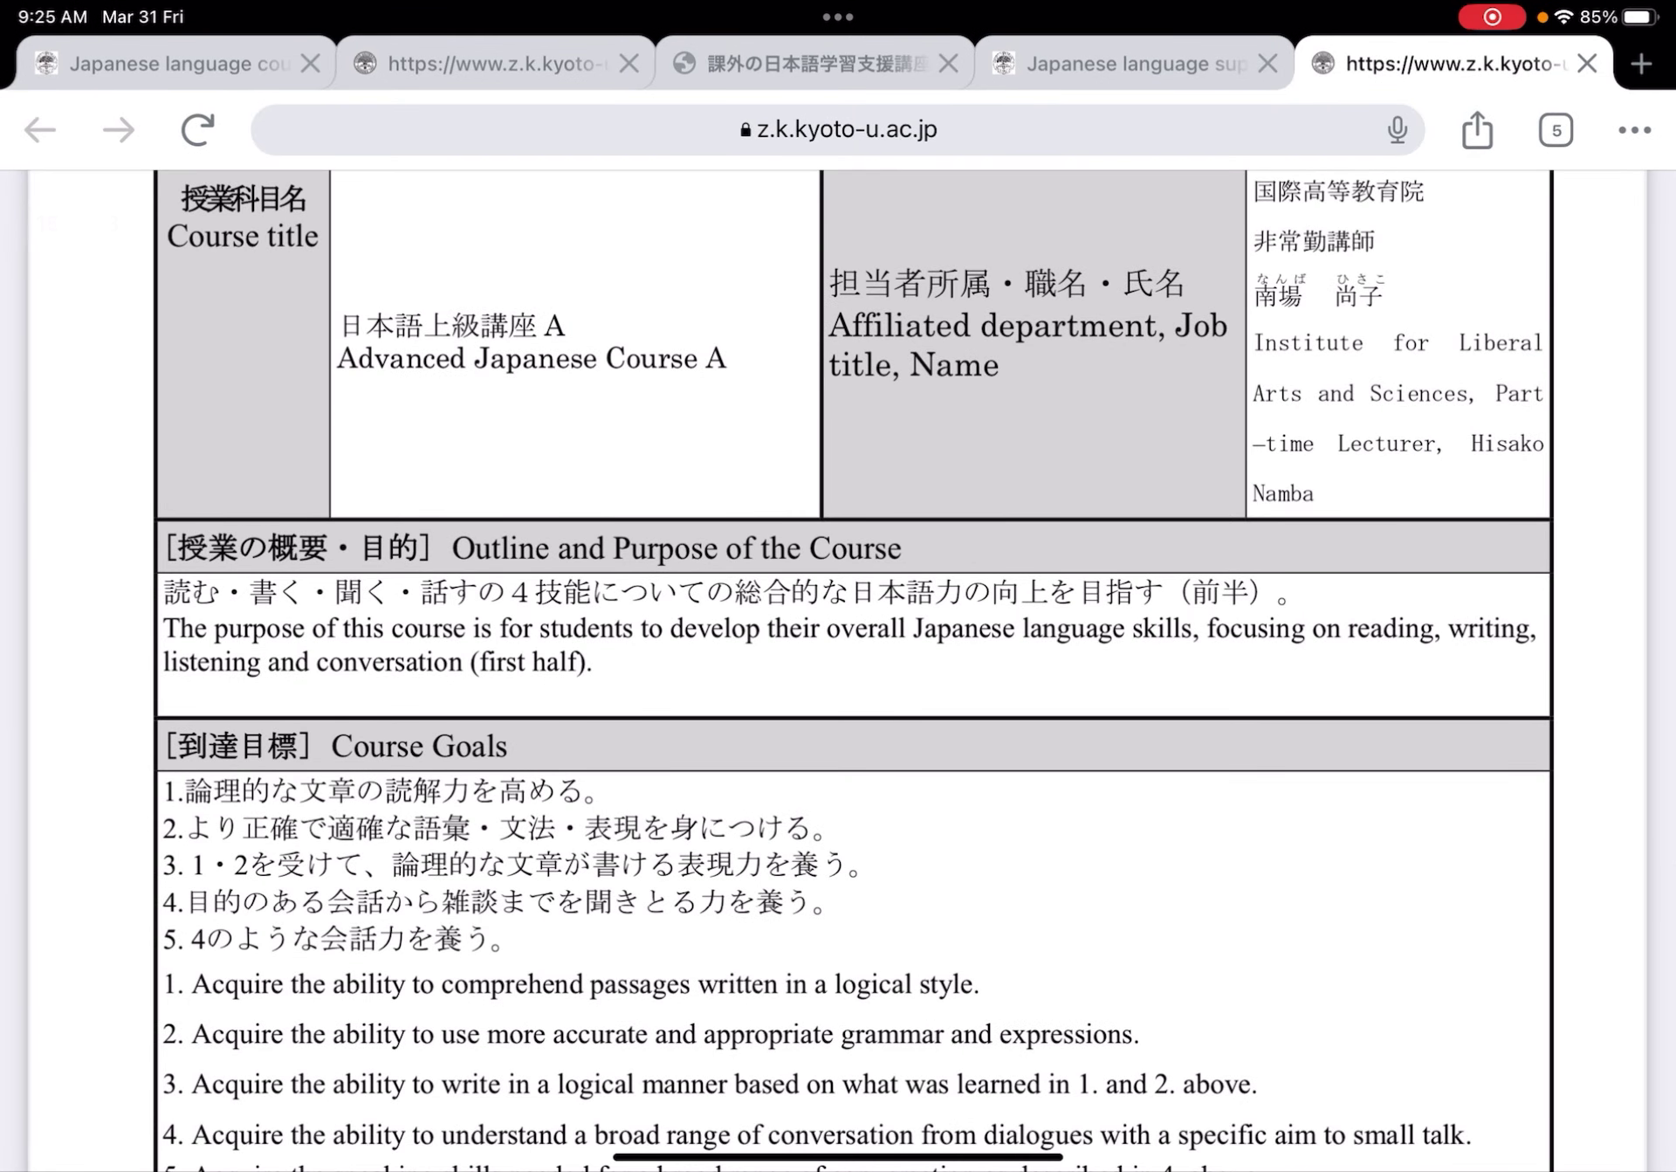
scroll(839, 672, "down", 1)
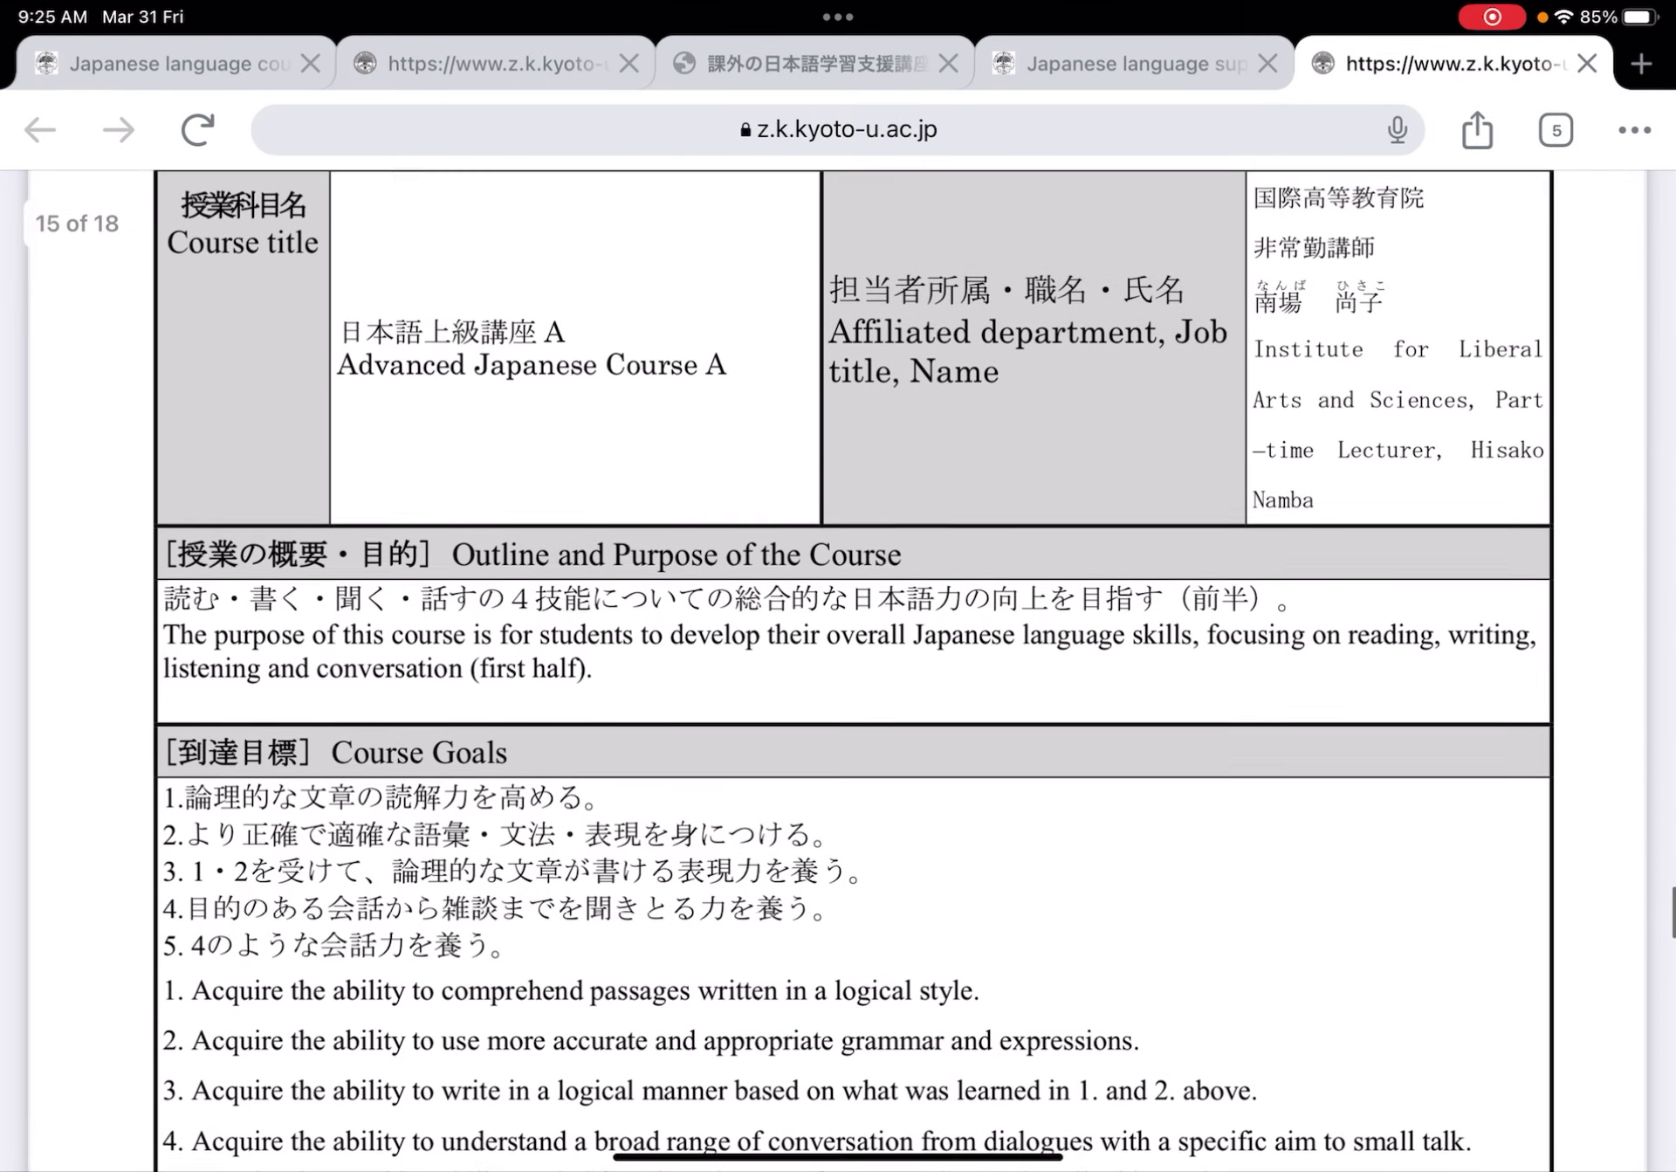
scroll(838, 673, "down", 1)
scroll(838, 612, "down", 3)
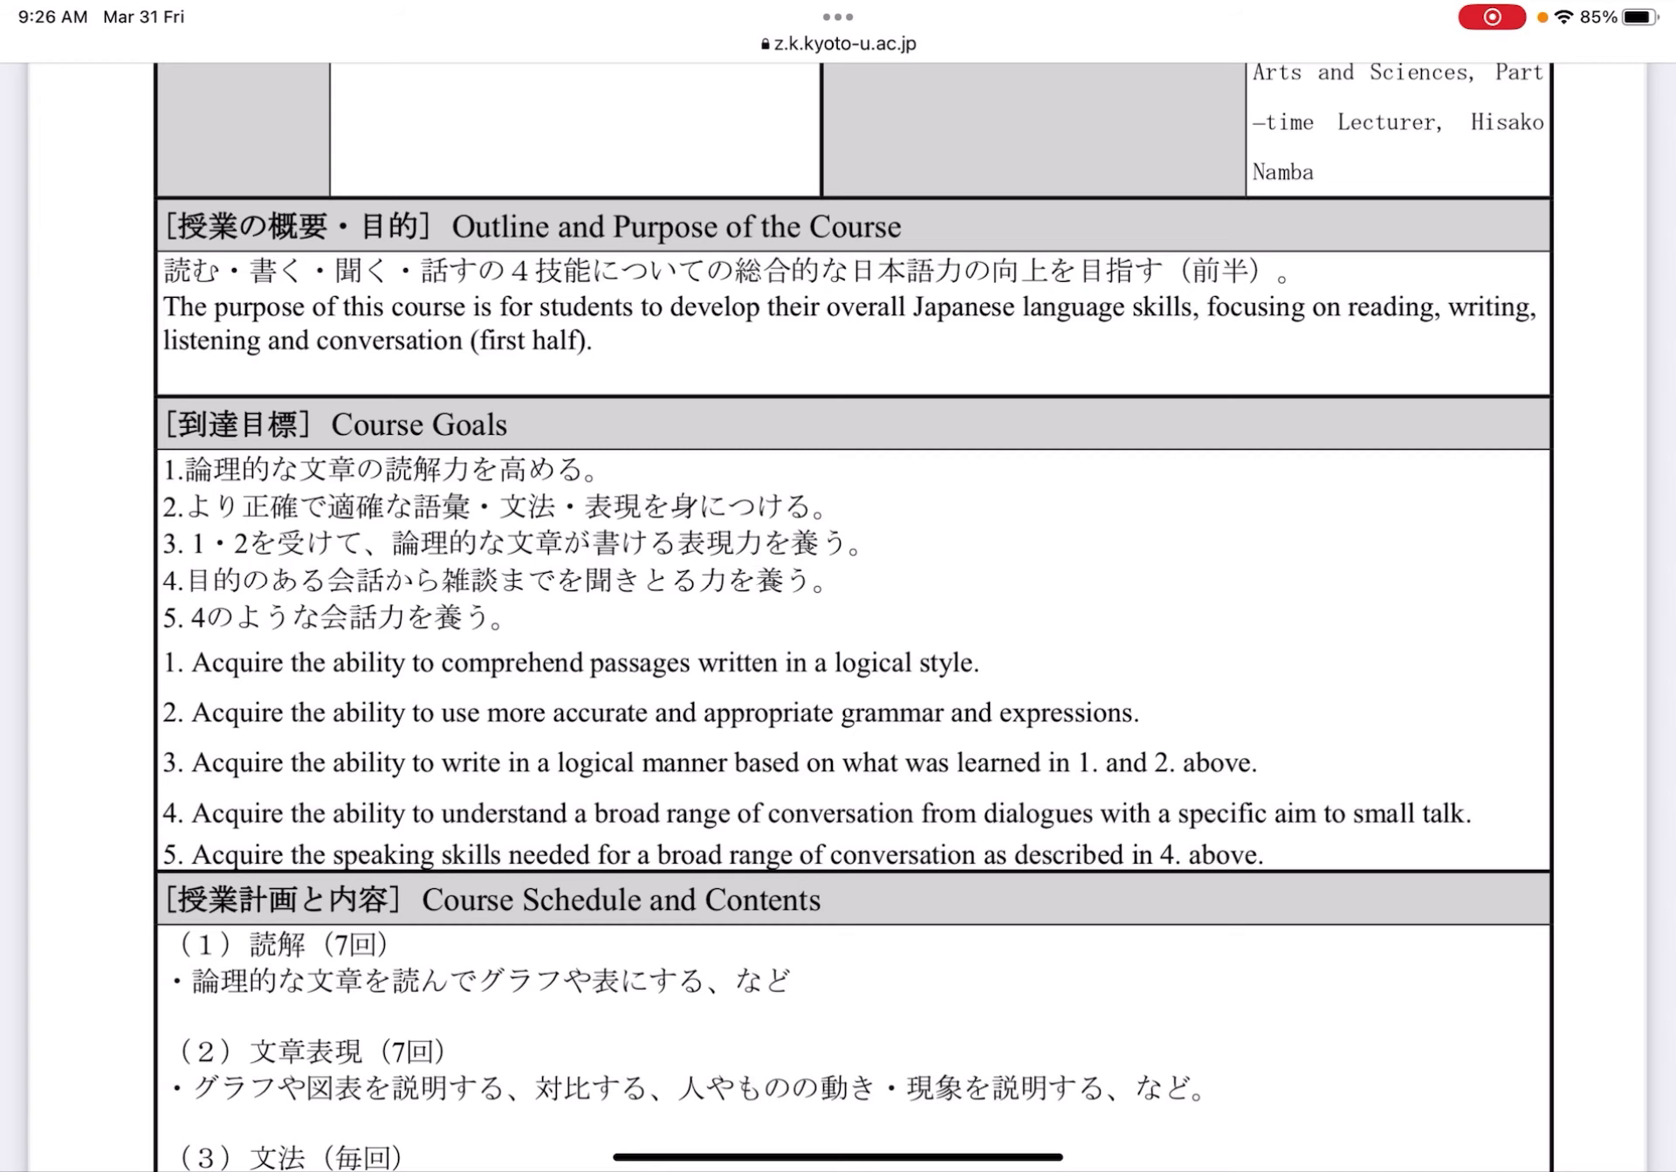
scroll(838, 612, "up", 2)
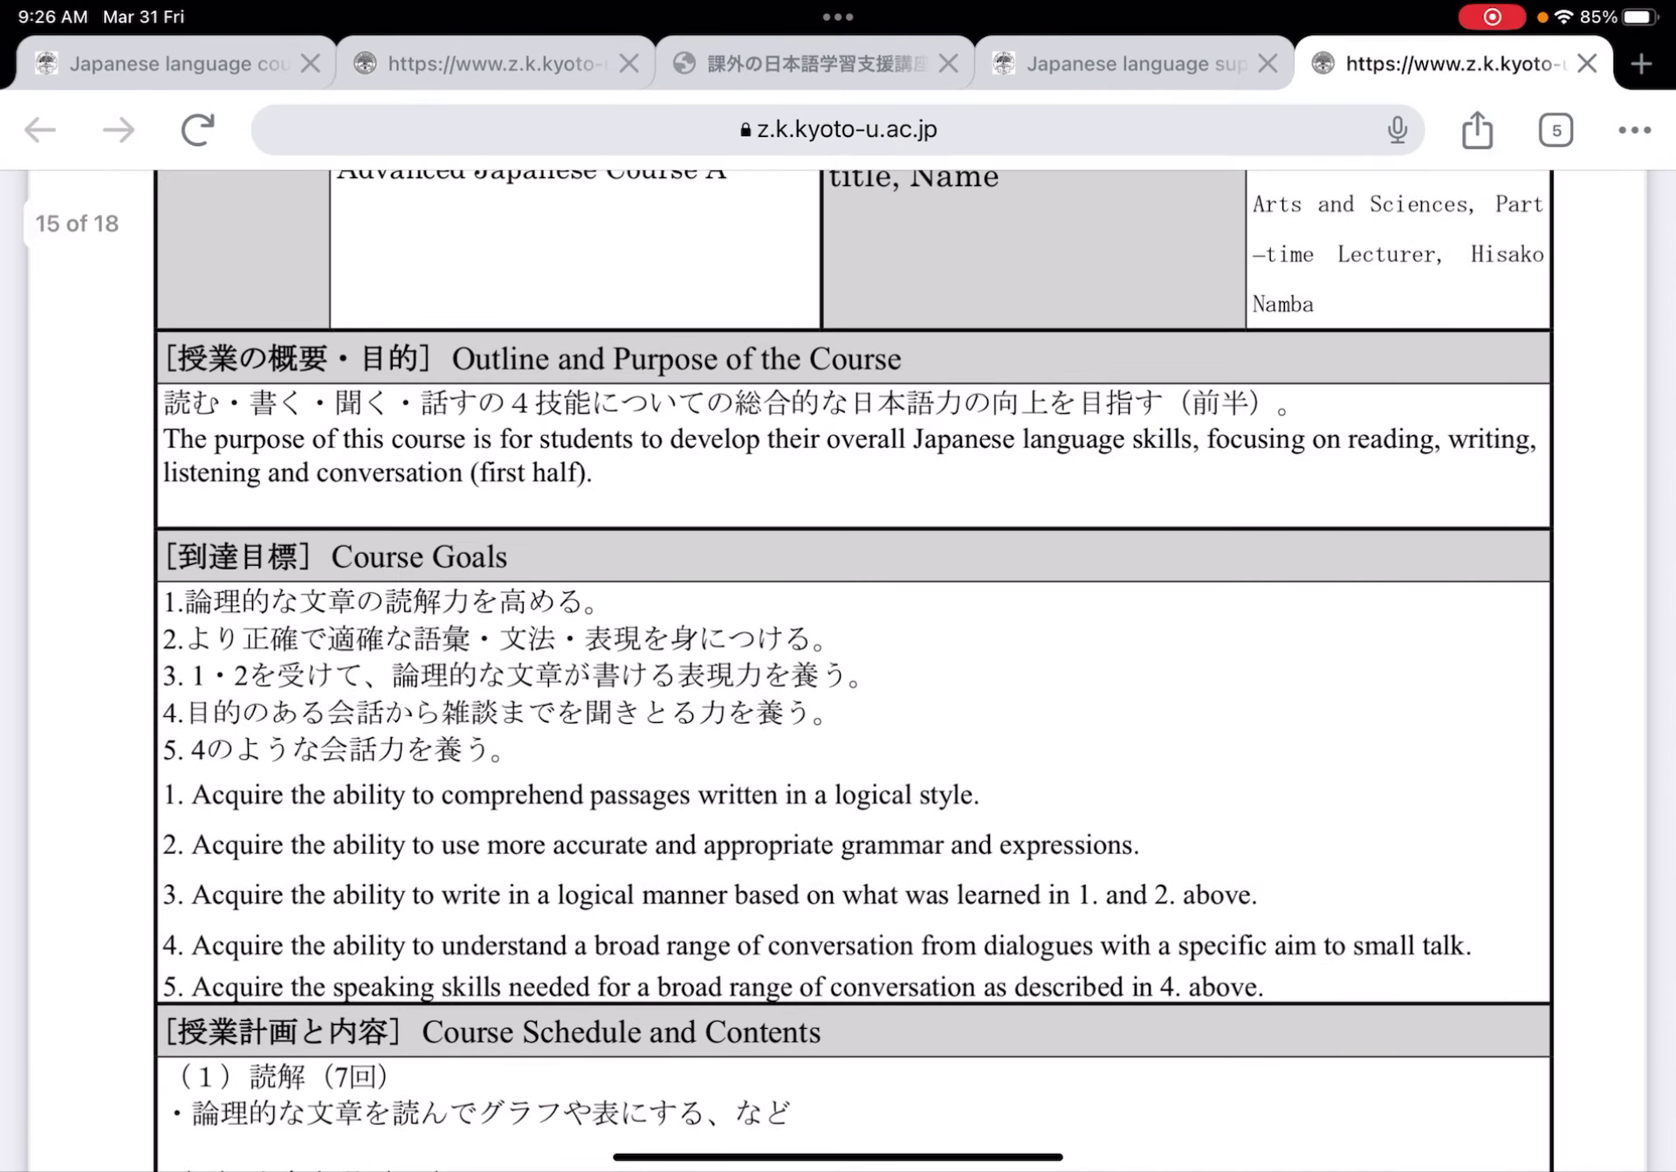
scroll(839, 612, "down", 2)
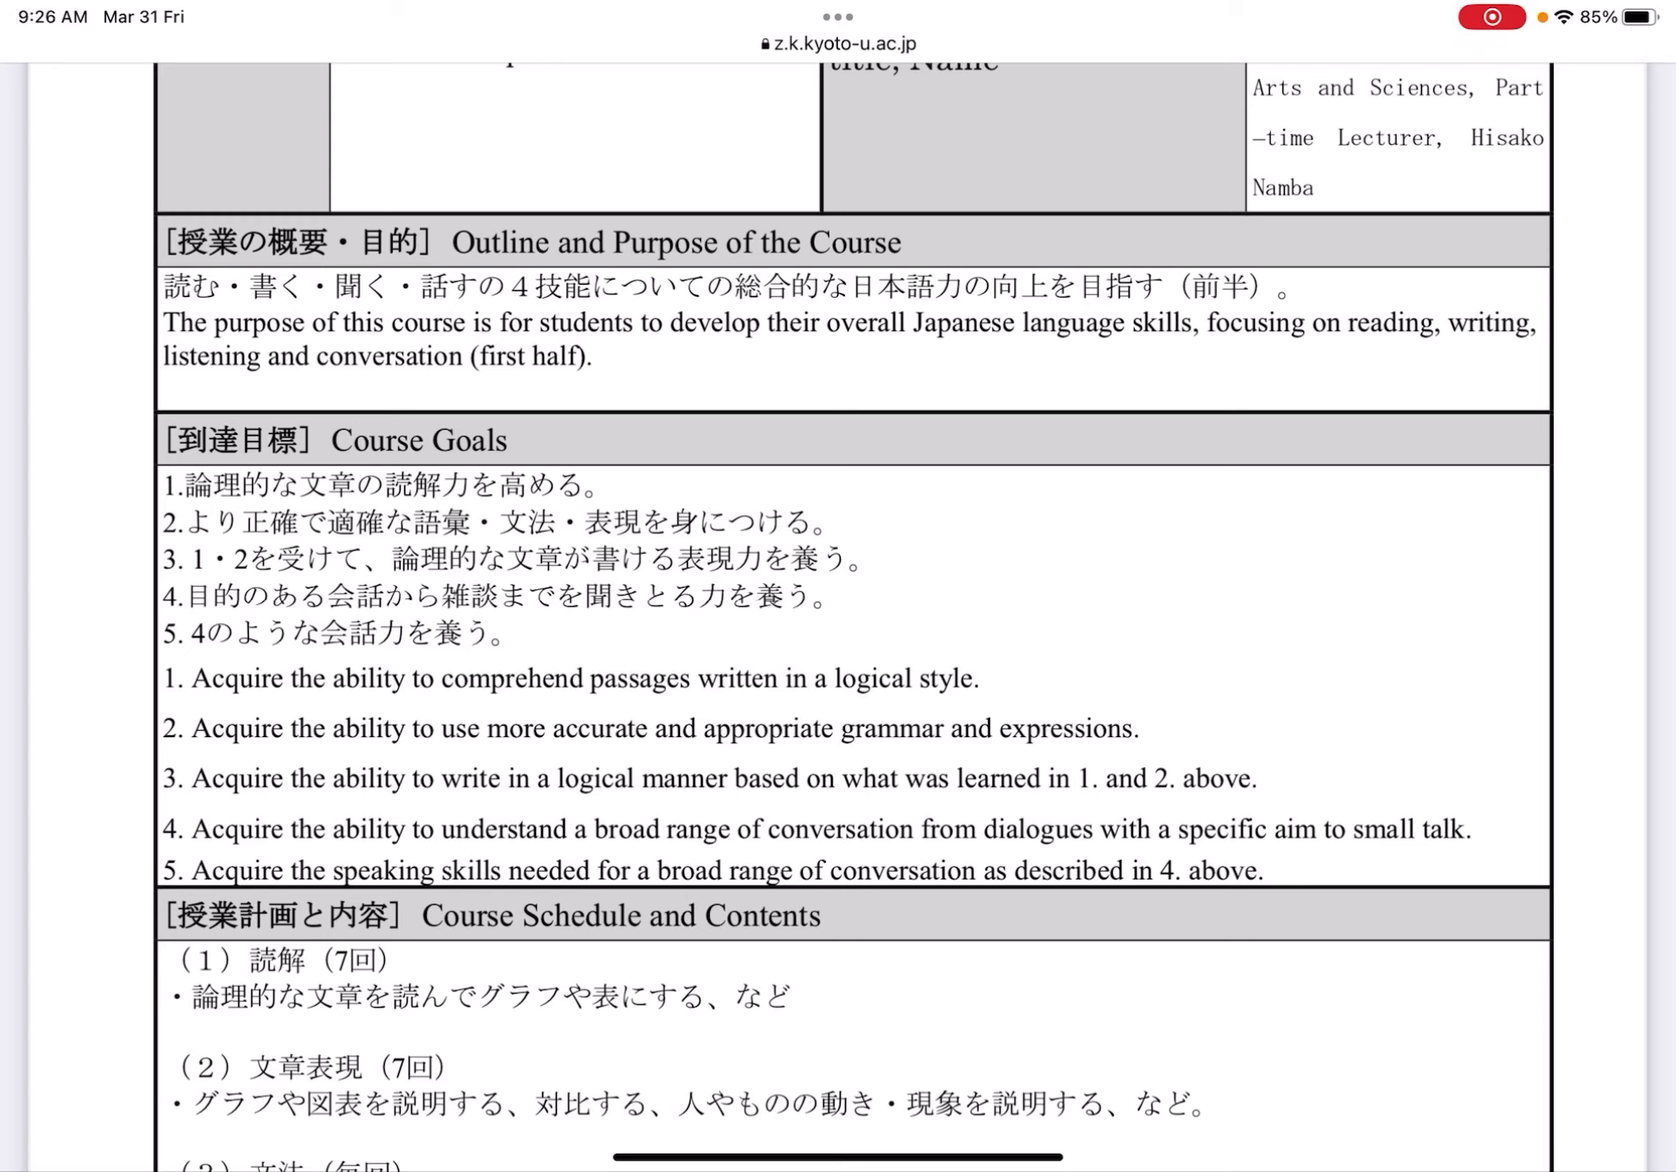
- Scroll to the end of page 18, reaching references and out-of-class study expectations
scroll(839, 611, "down", 10)
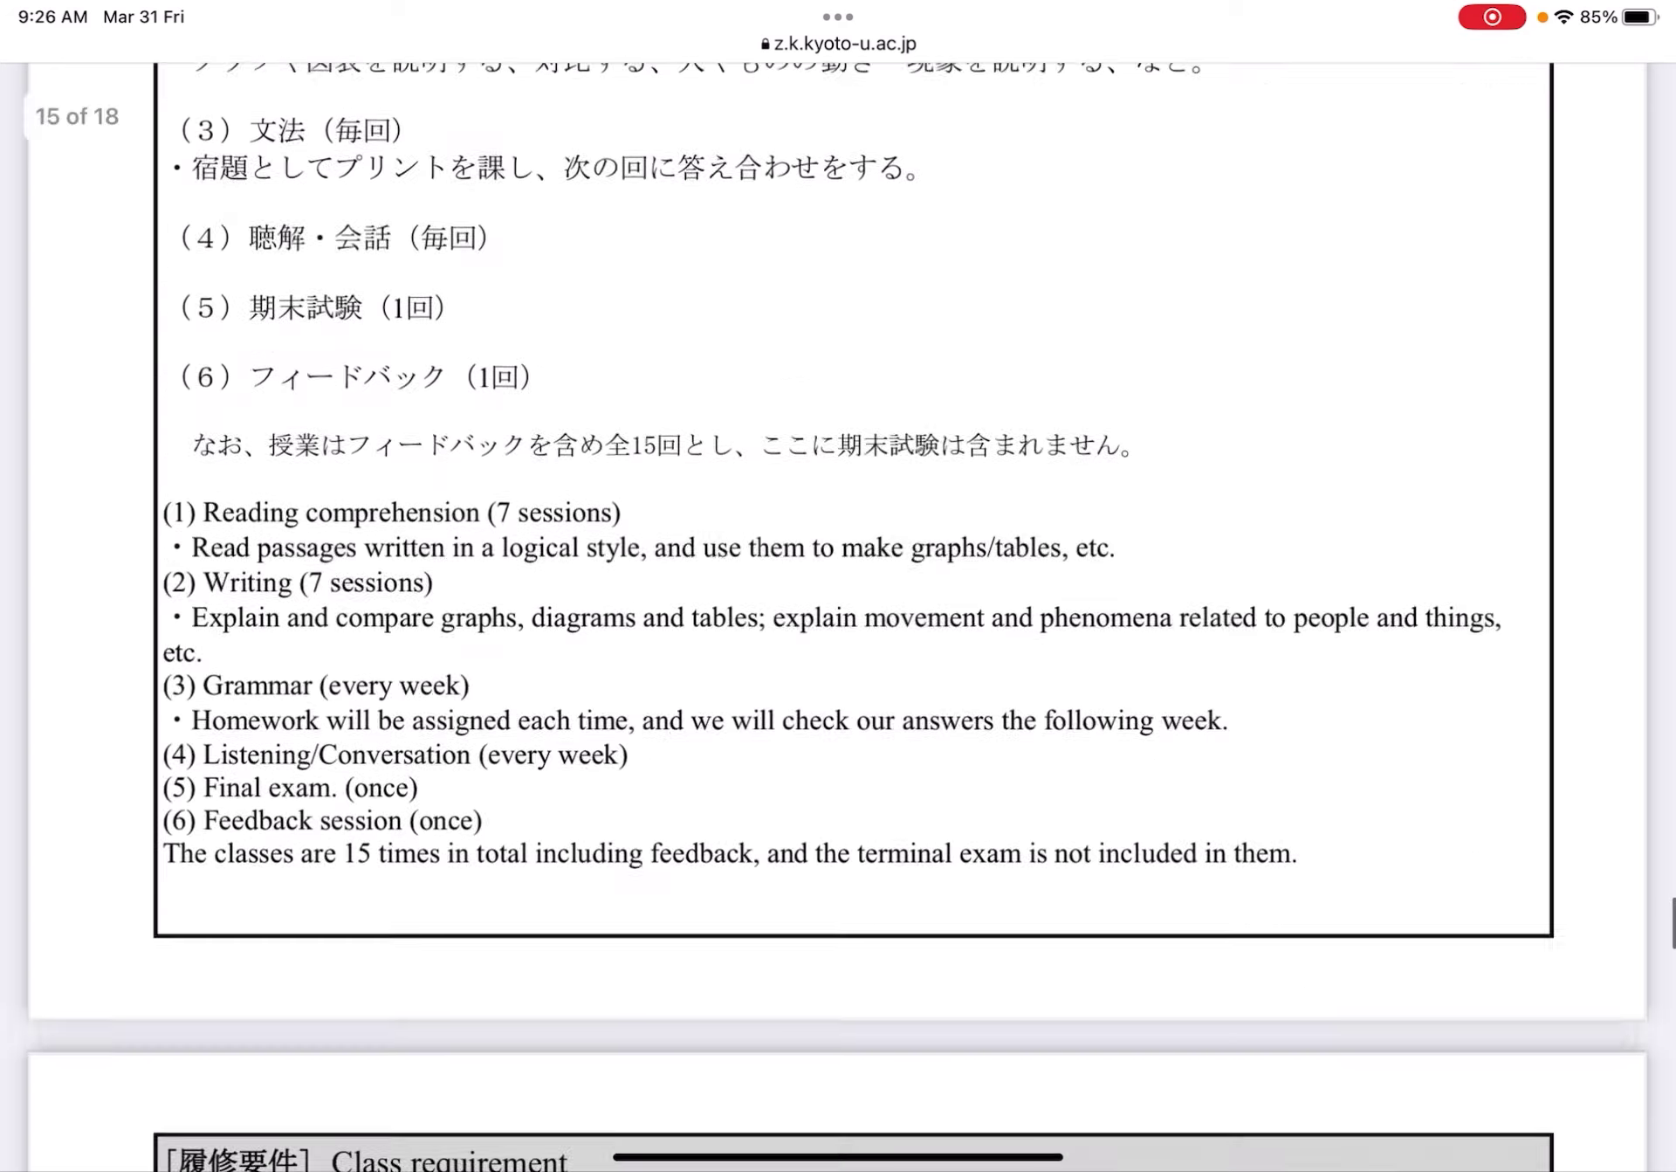
scroll(838, 612, "down", 10)
scroll(838, 613, "down", 10)
scroll(838, 612, "down", 10)
scroll(839, 612, "down", 10)
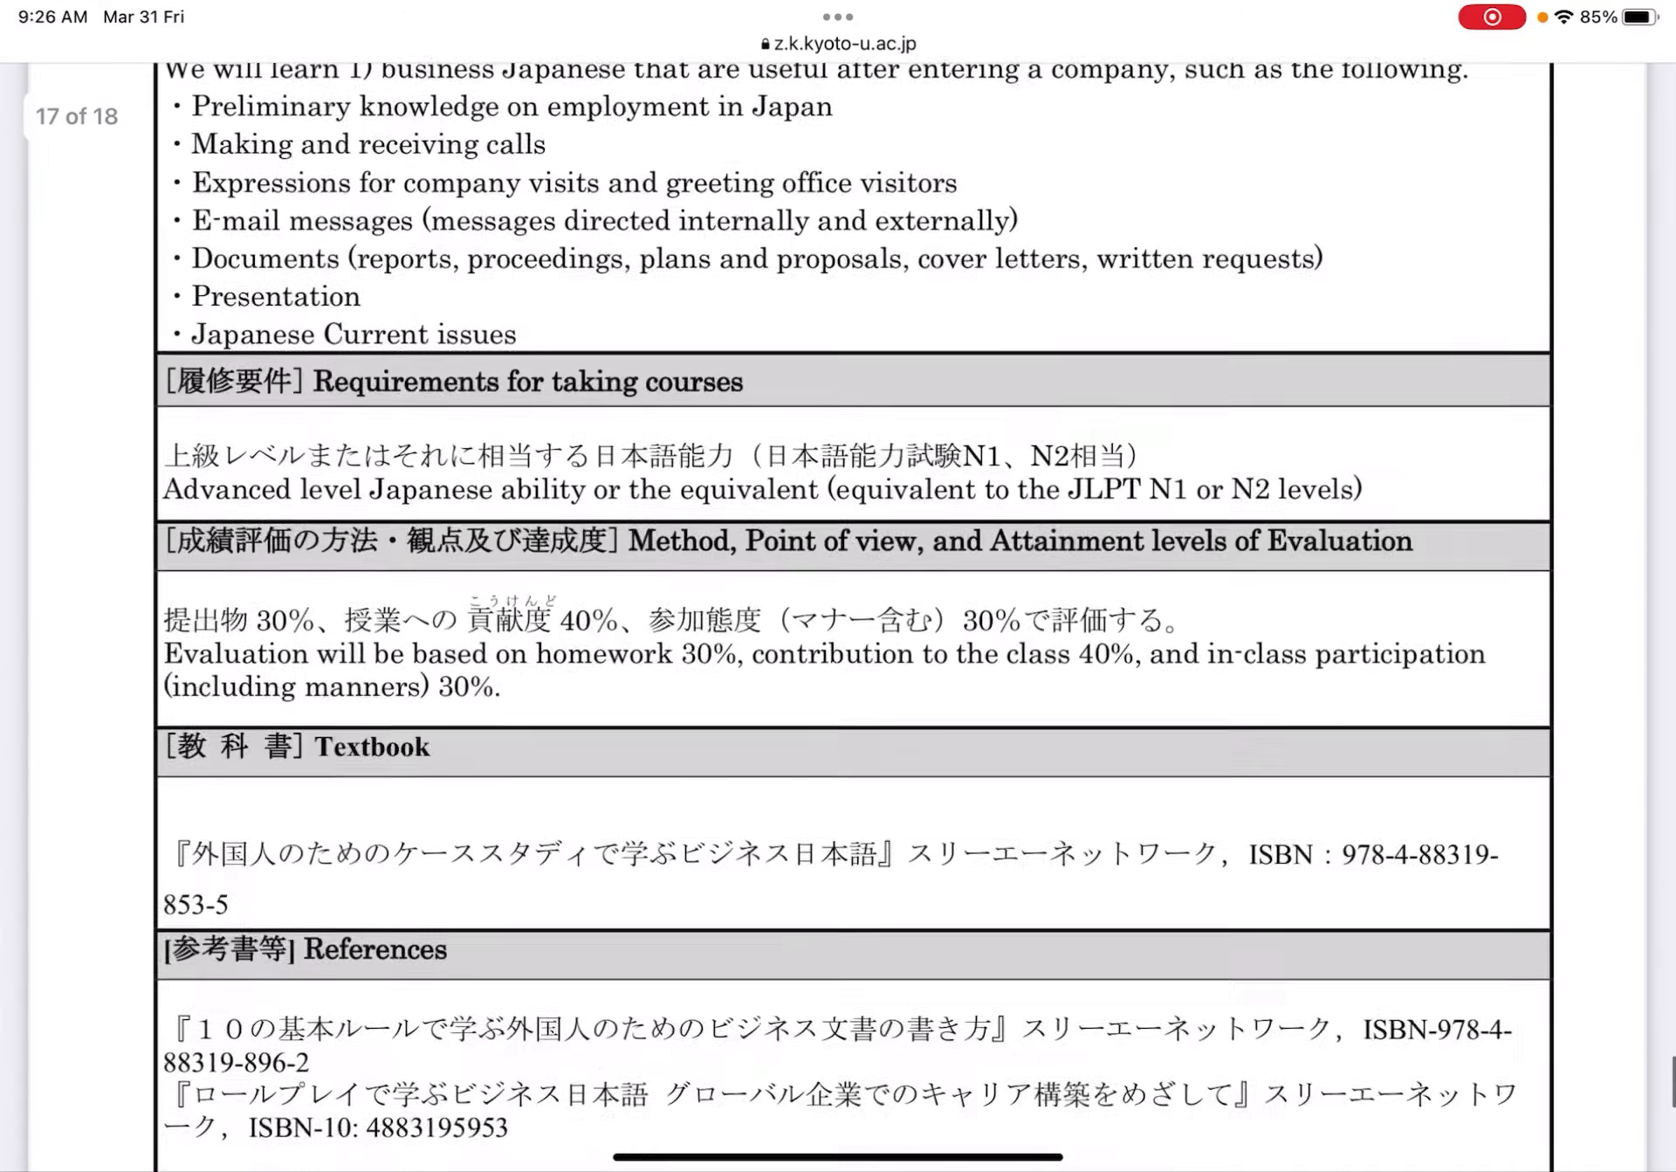
scroll(839, 612, "down", 10)
scroll(838, 612, "down", 5)
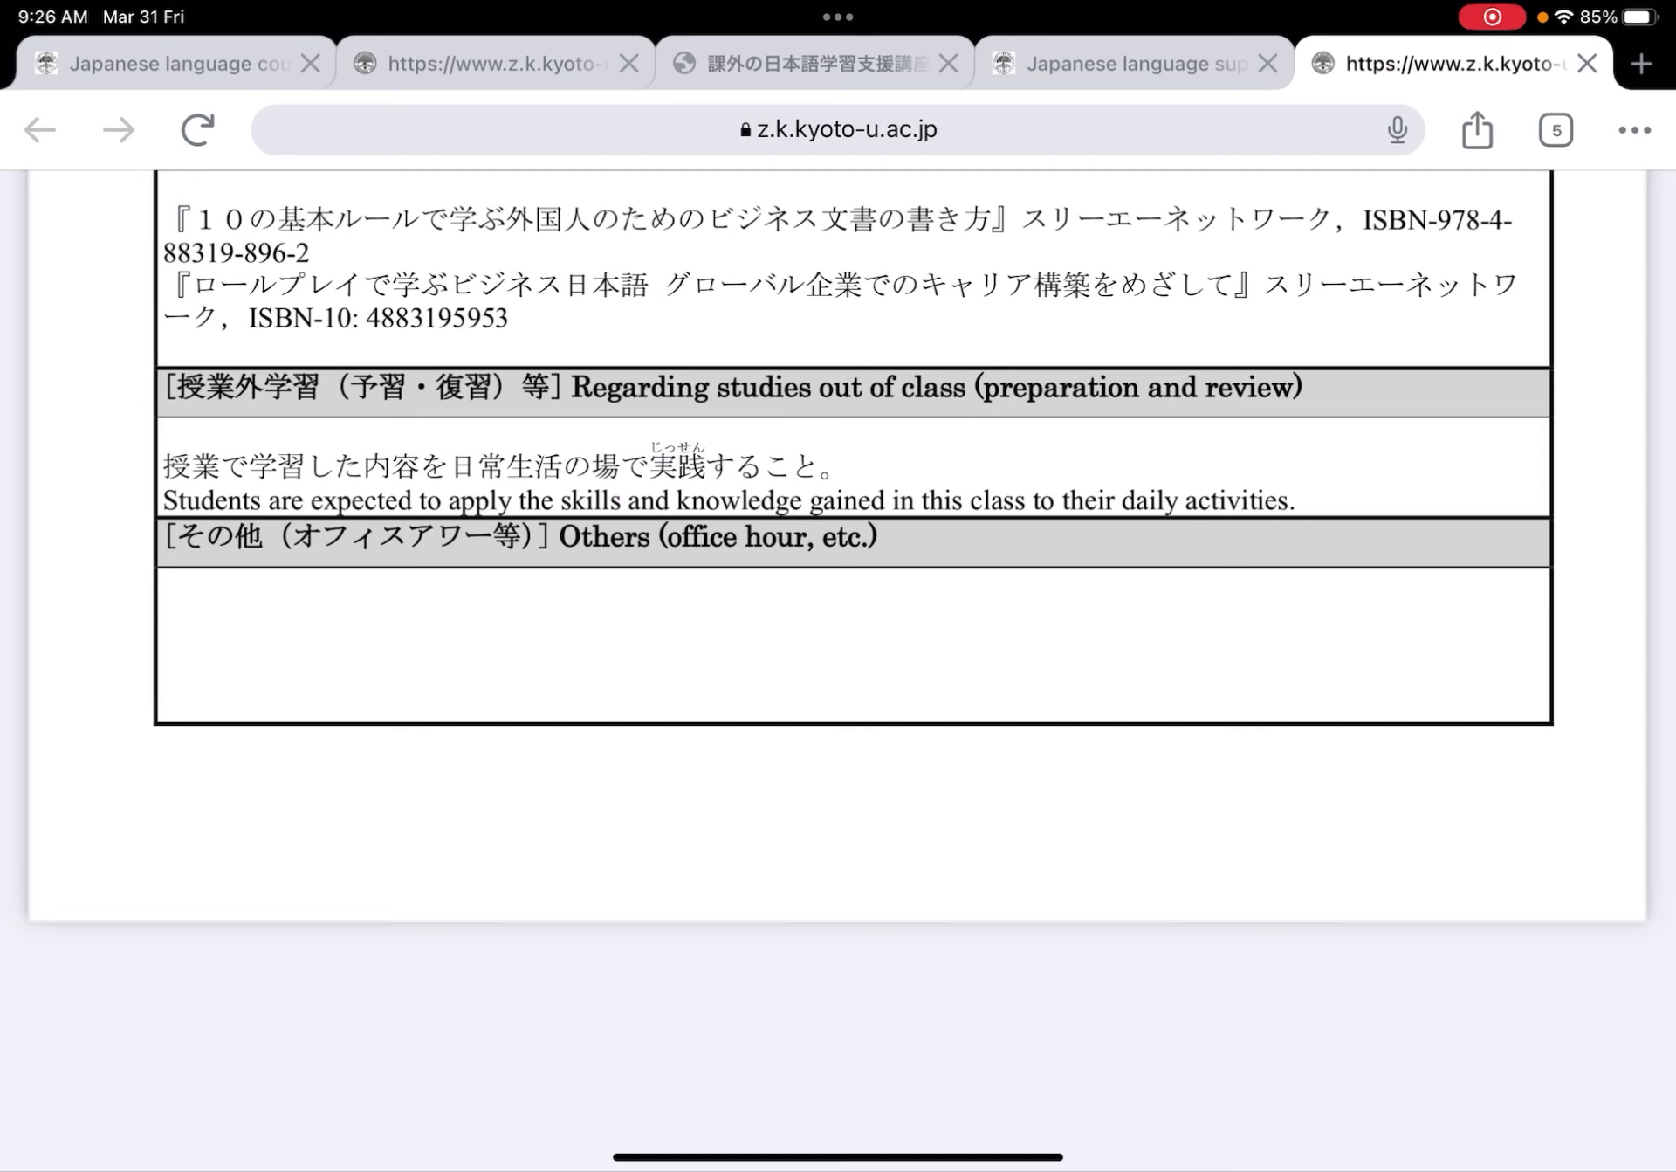
- Close the syllabus PDF, then open and close the support-course textbook list
left_click(1589, 63)
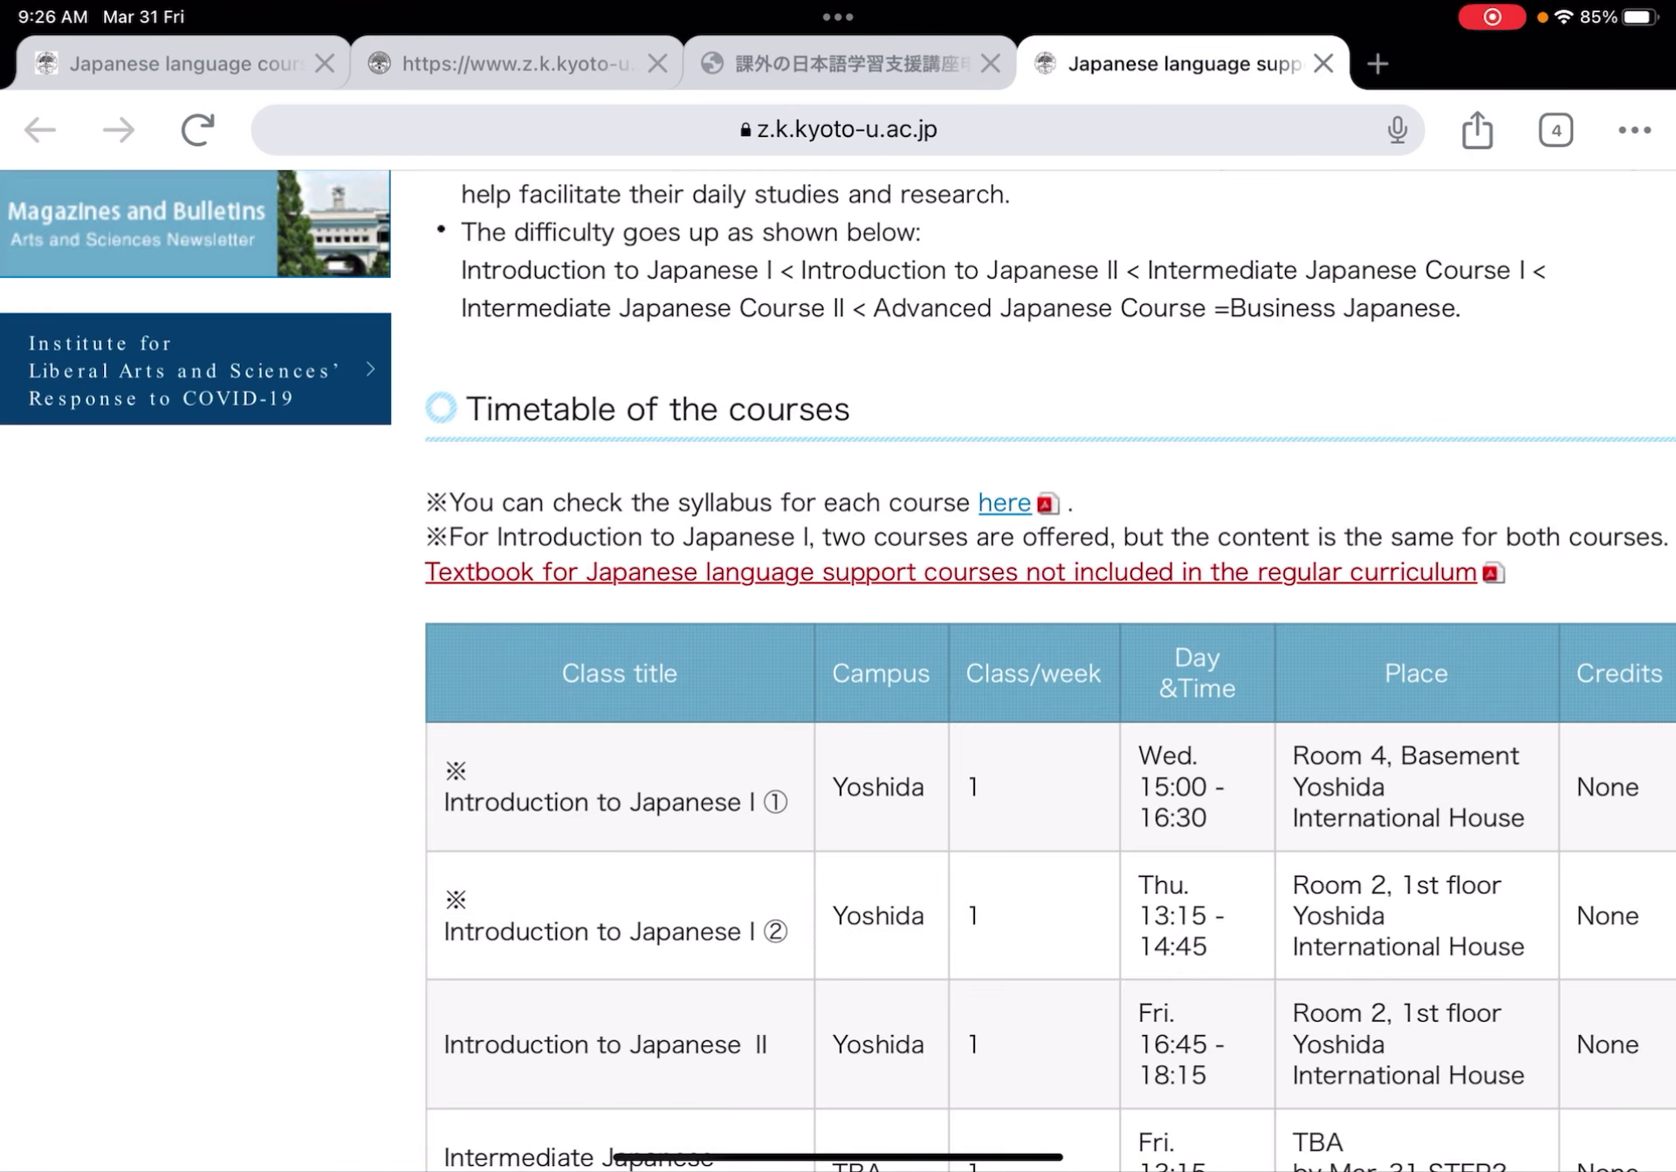
scroll(1047, 787, "down", 3)
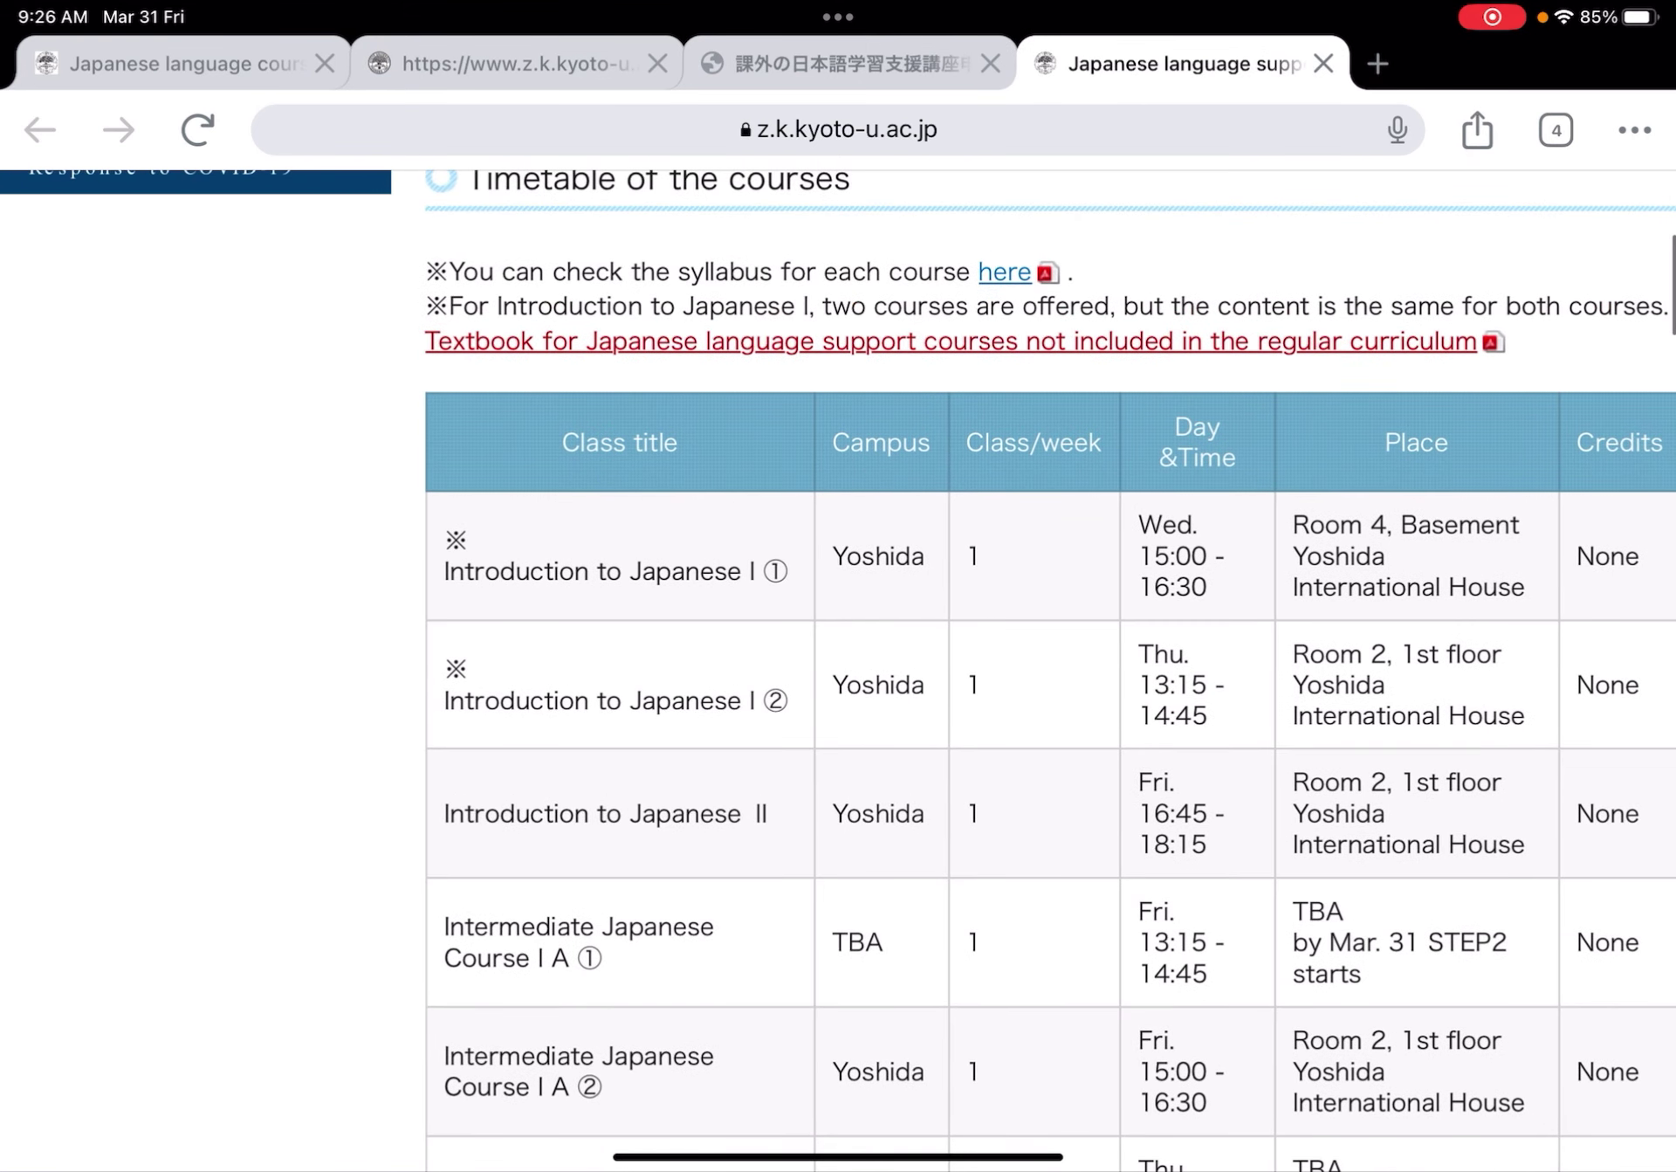
left_click(953, 342)
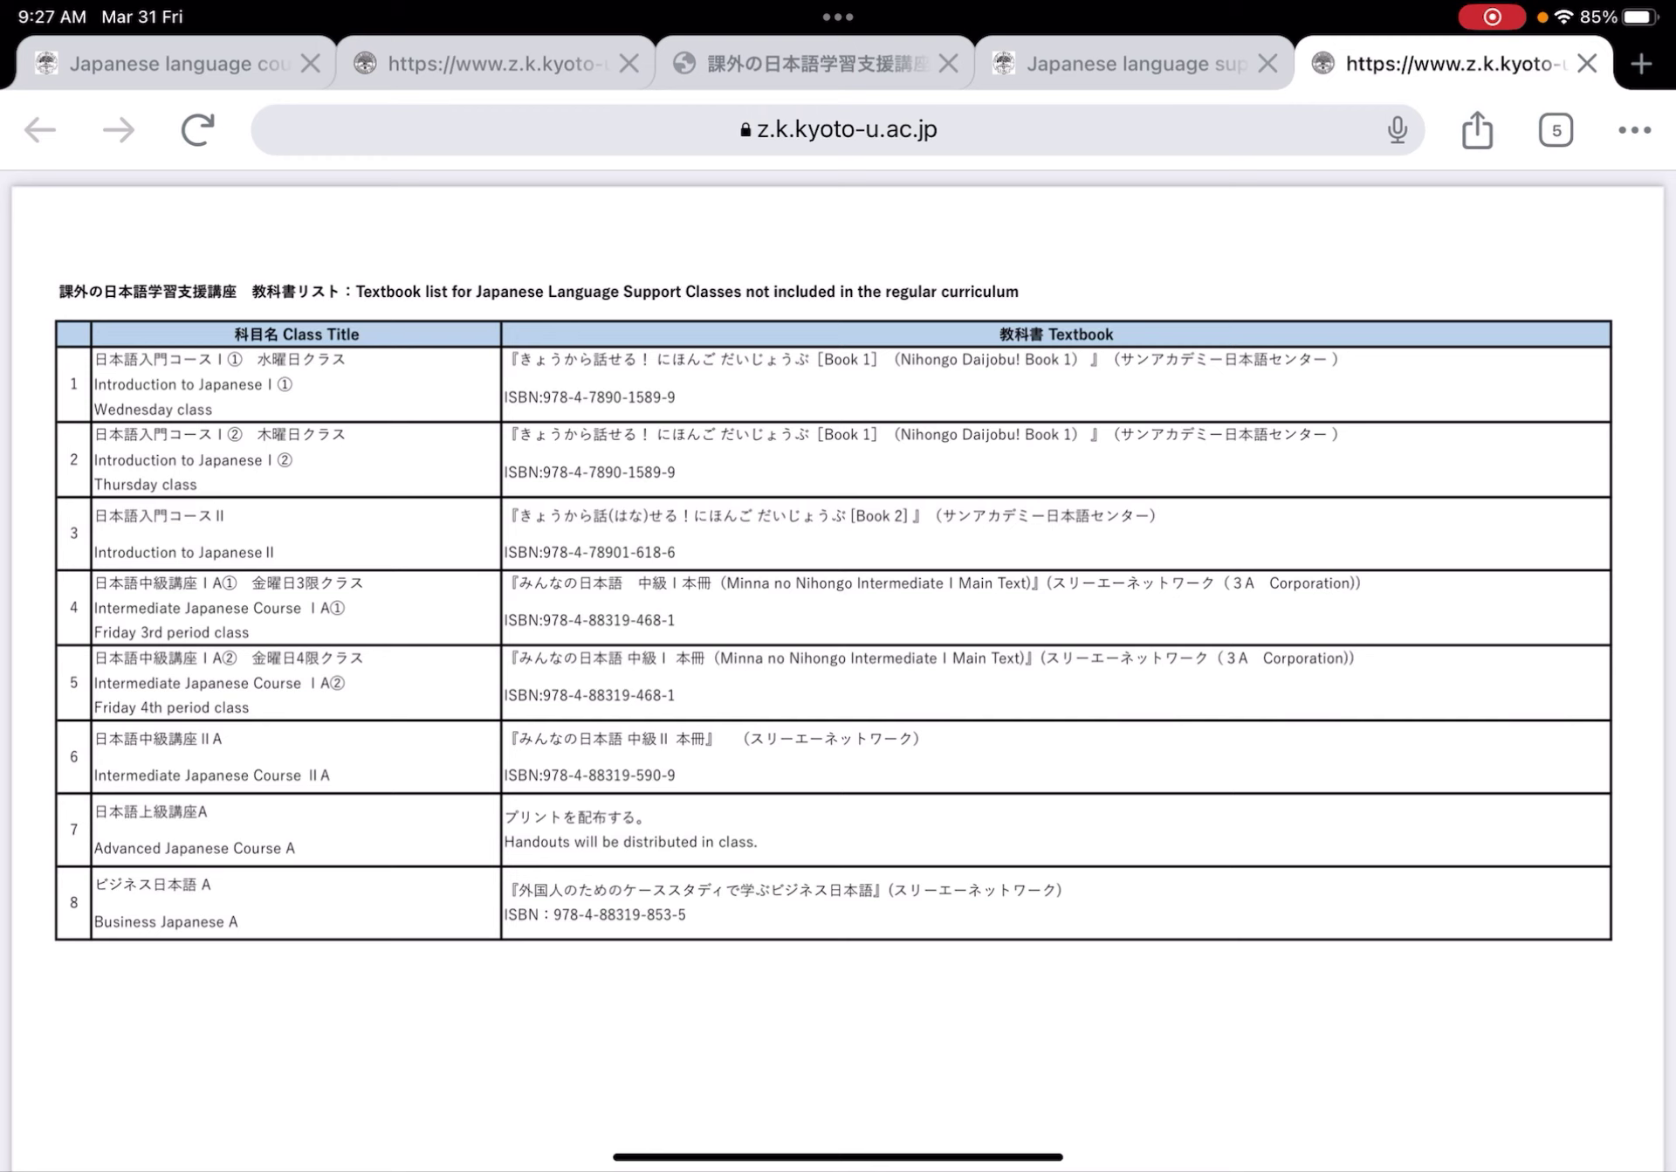
left_click(1587, 63)
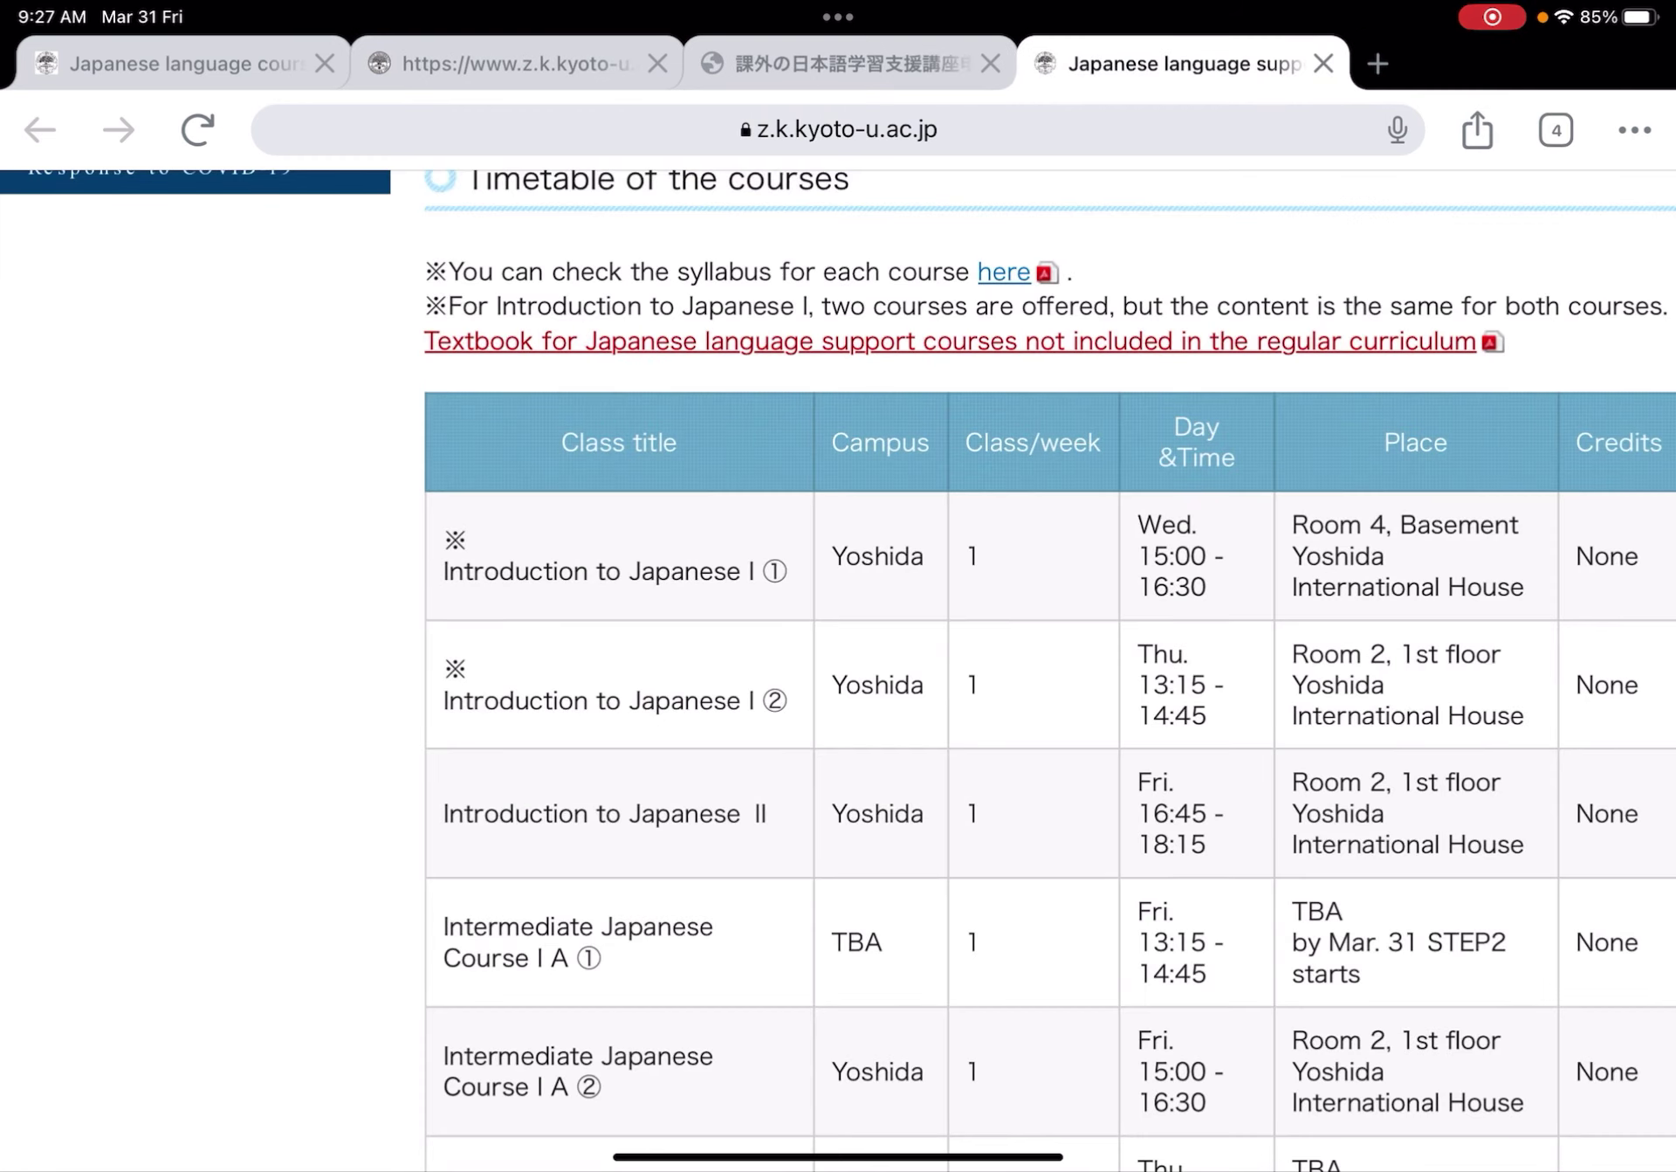
- Scroll back up to the Japanese language support courses Overview
scroll(1047, 672, "down", 5)
scroll(1047, 672, "up", 5)
scroll(1048, 672, "up", 10)
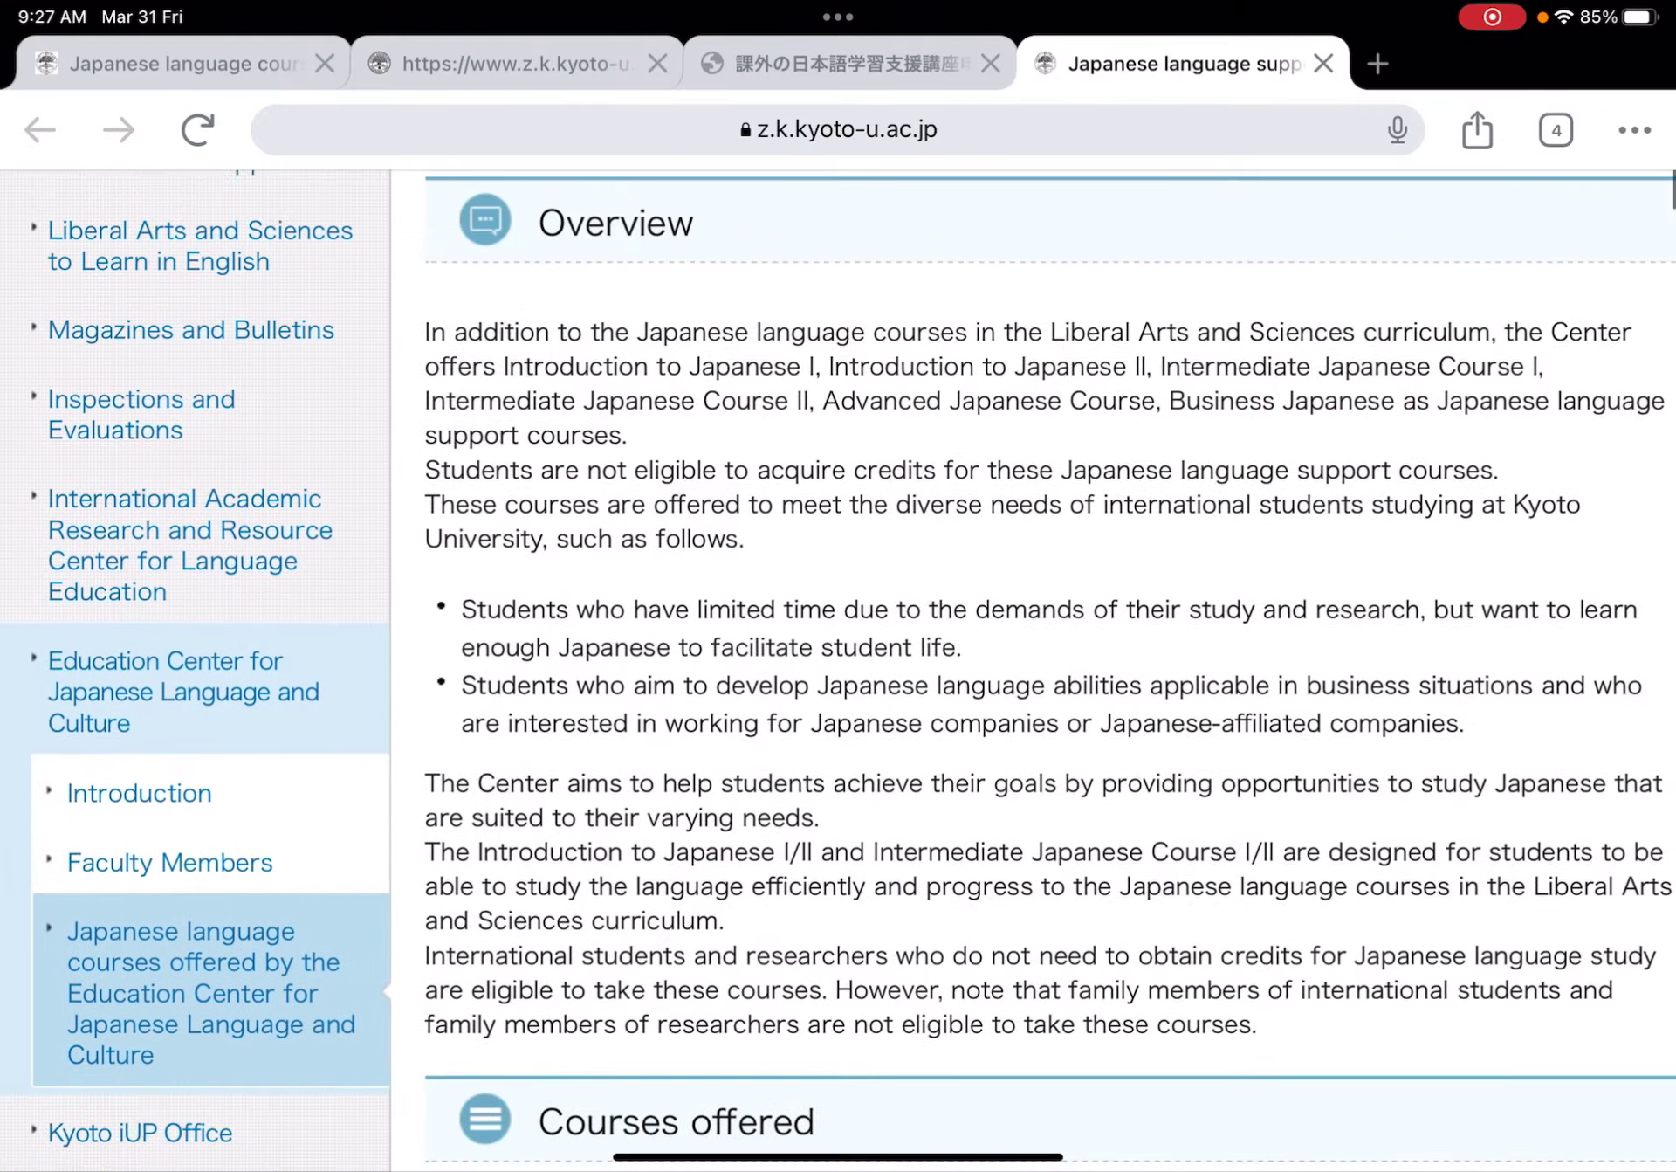
scroll(1047, 672, "down", 2)
- Return to the STEP2 class registration form tab and scroll down to the course checkboxes
scroll(1047, 673, "up", 2)
left_click(847, 64)
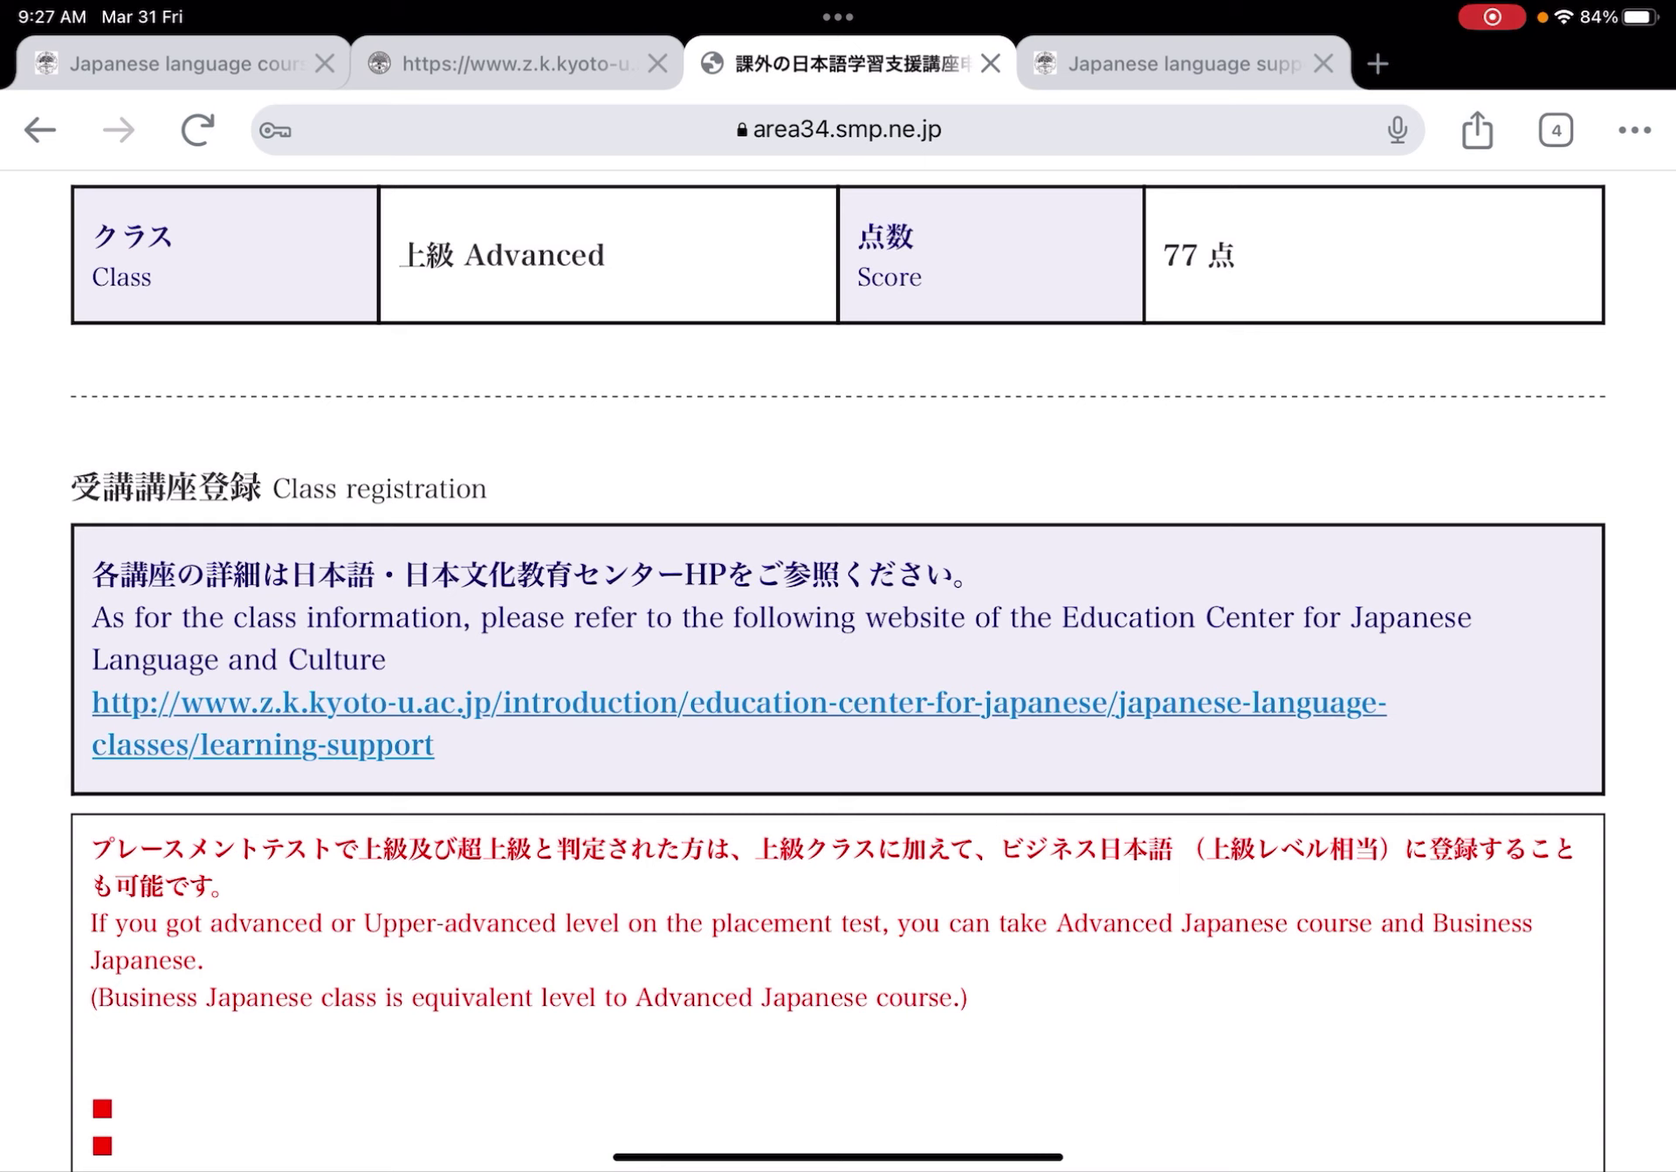
scroll(839, 672, "down", 4)
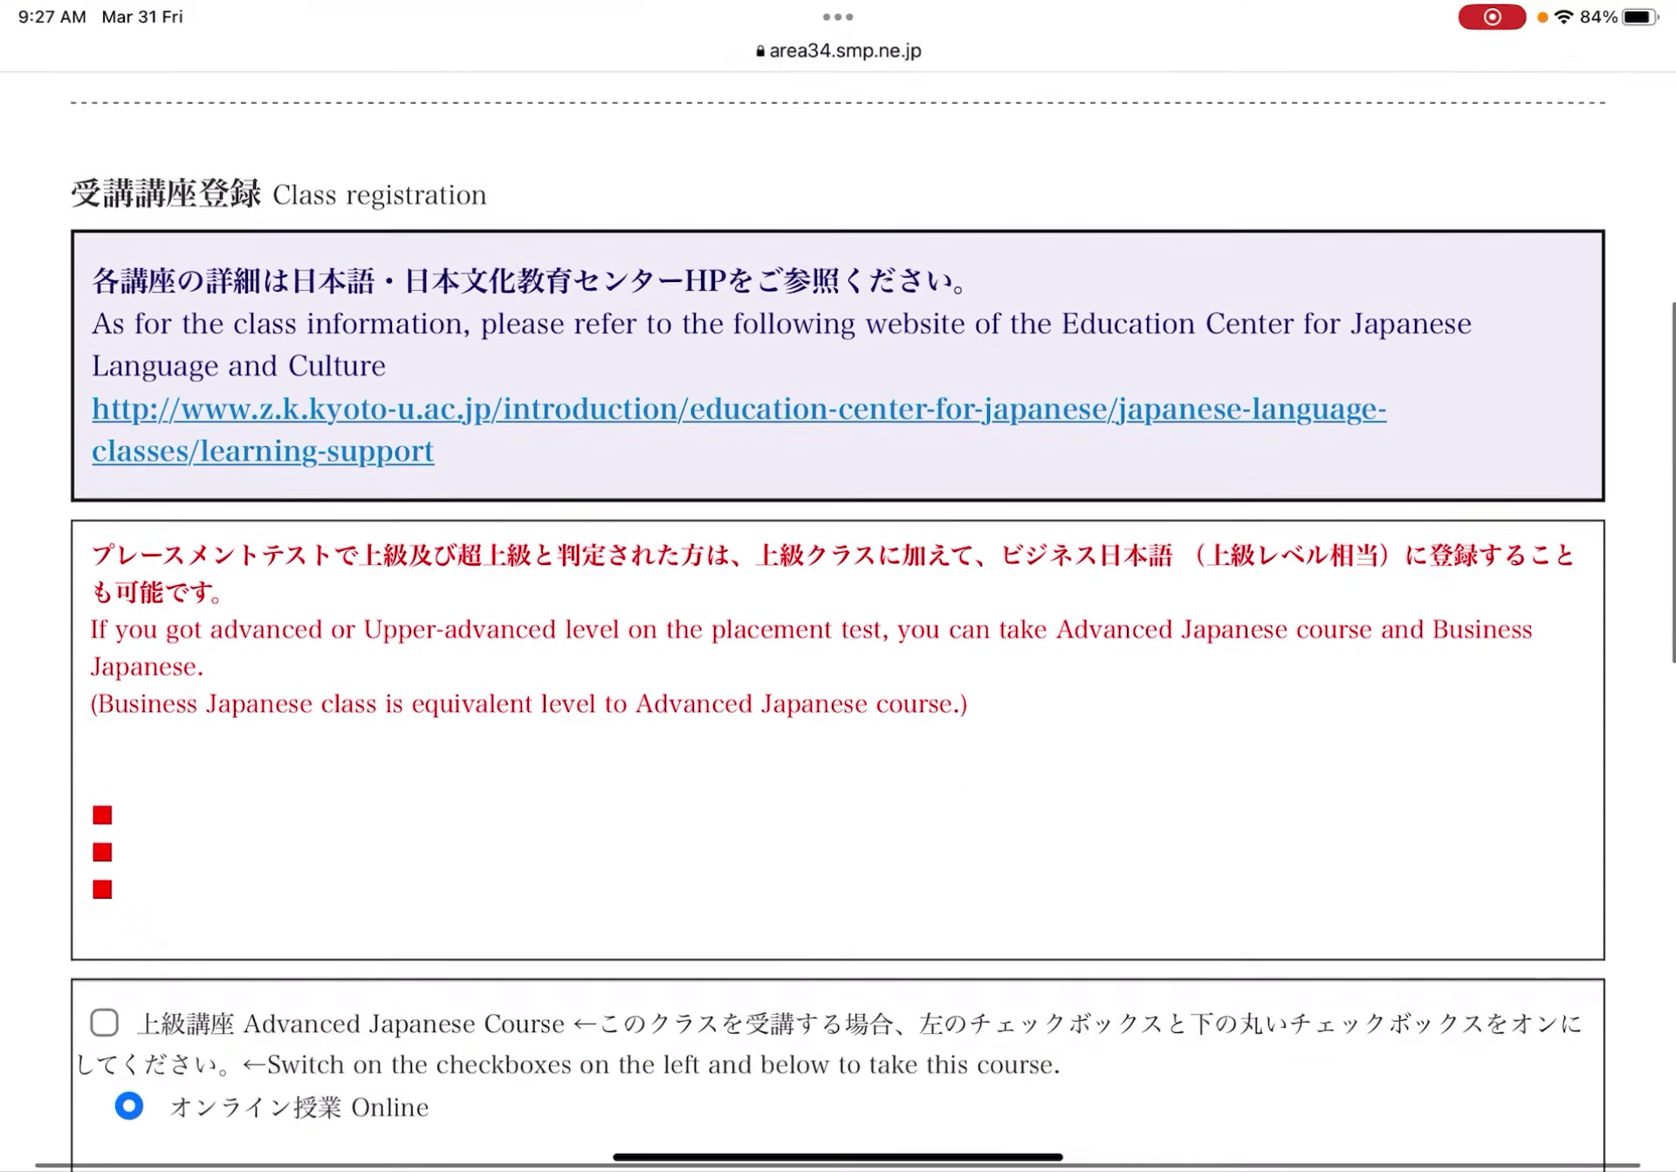
scroll(838, 672, "down", 2)
scroll(839, 672, "down", 2)
scroll(838, 672, "down", 1)
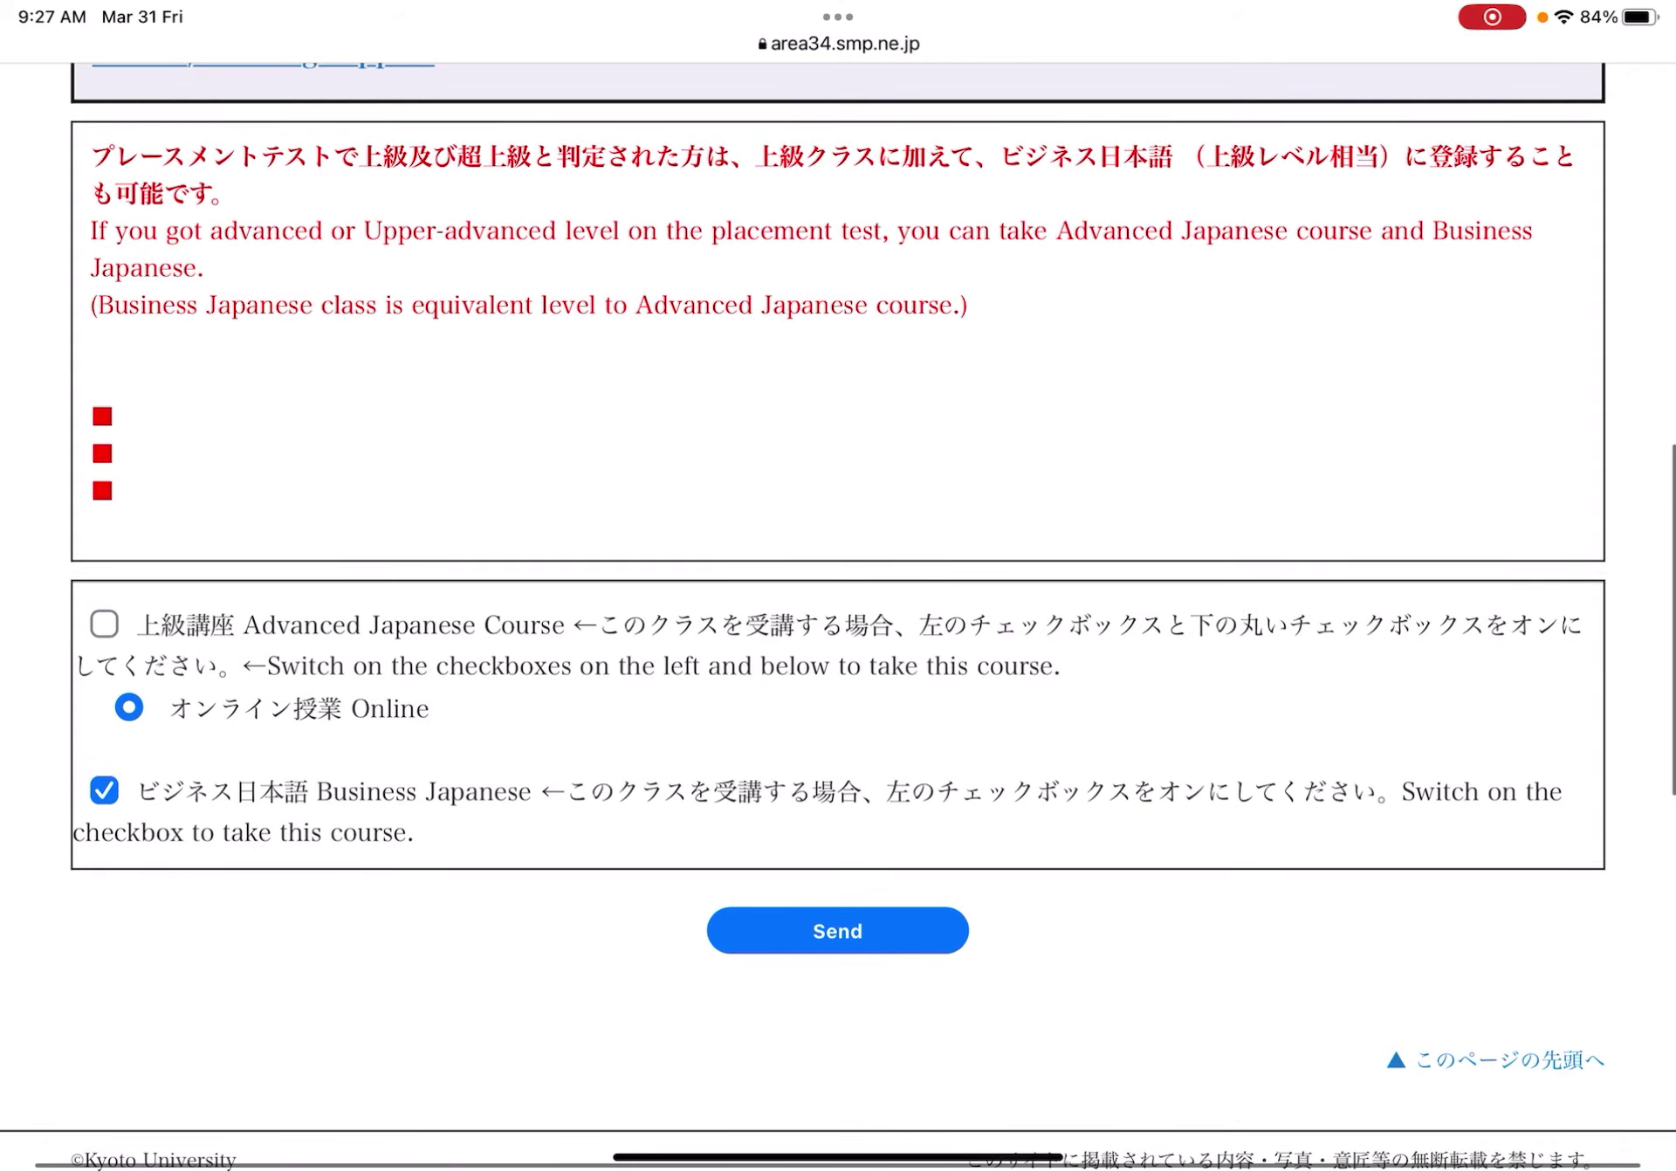
scroll(838, 672, "down", 3)
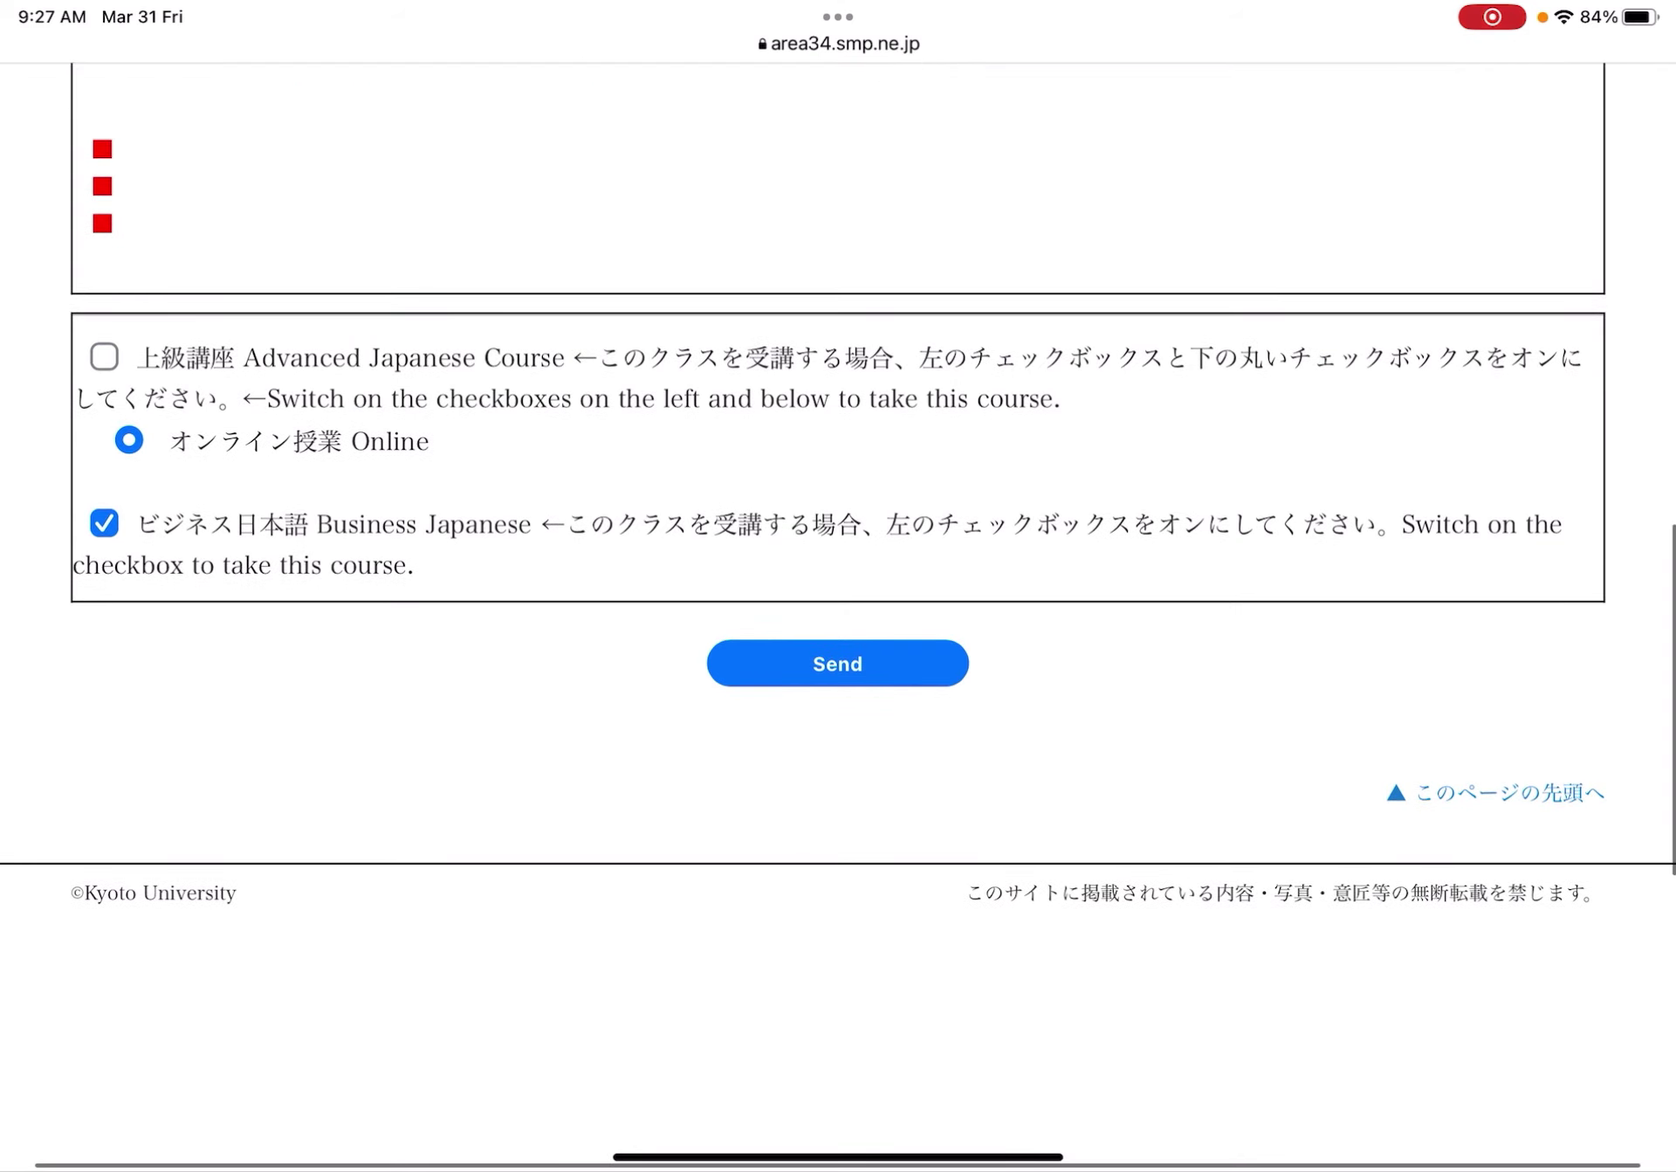
- Tick and untick Advanced Japanese Course, keeping only Business Japanese, and recheck the Online class option
left_click(106, 357)
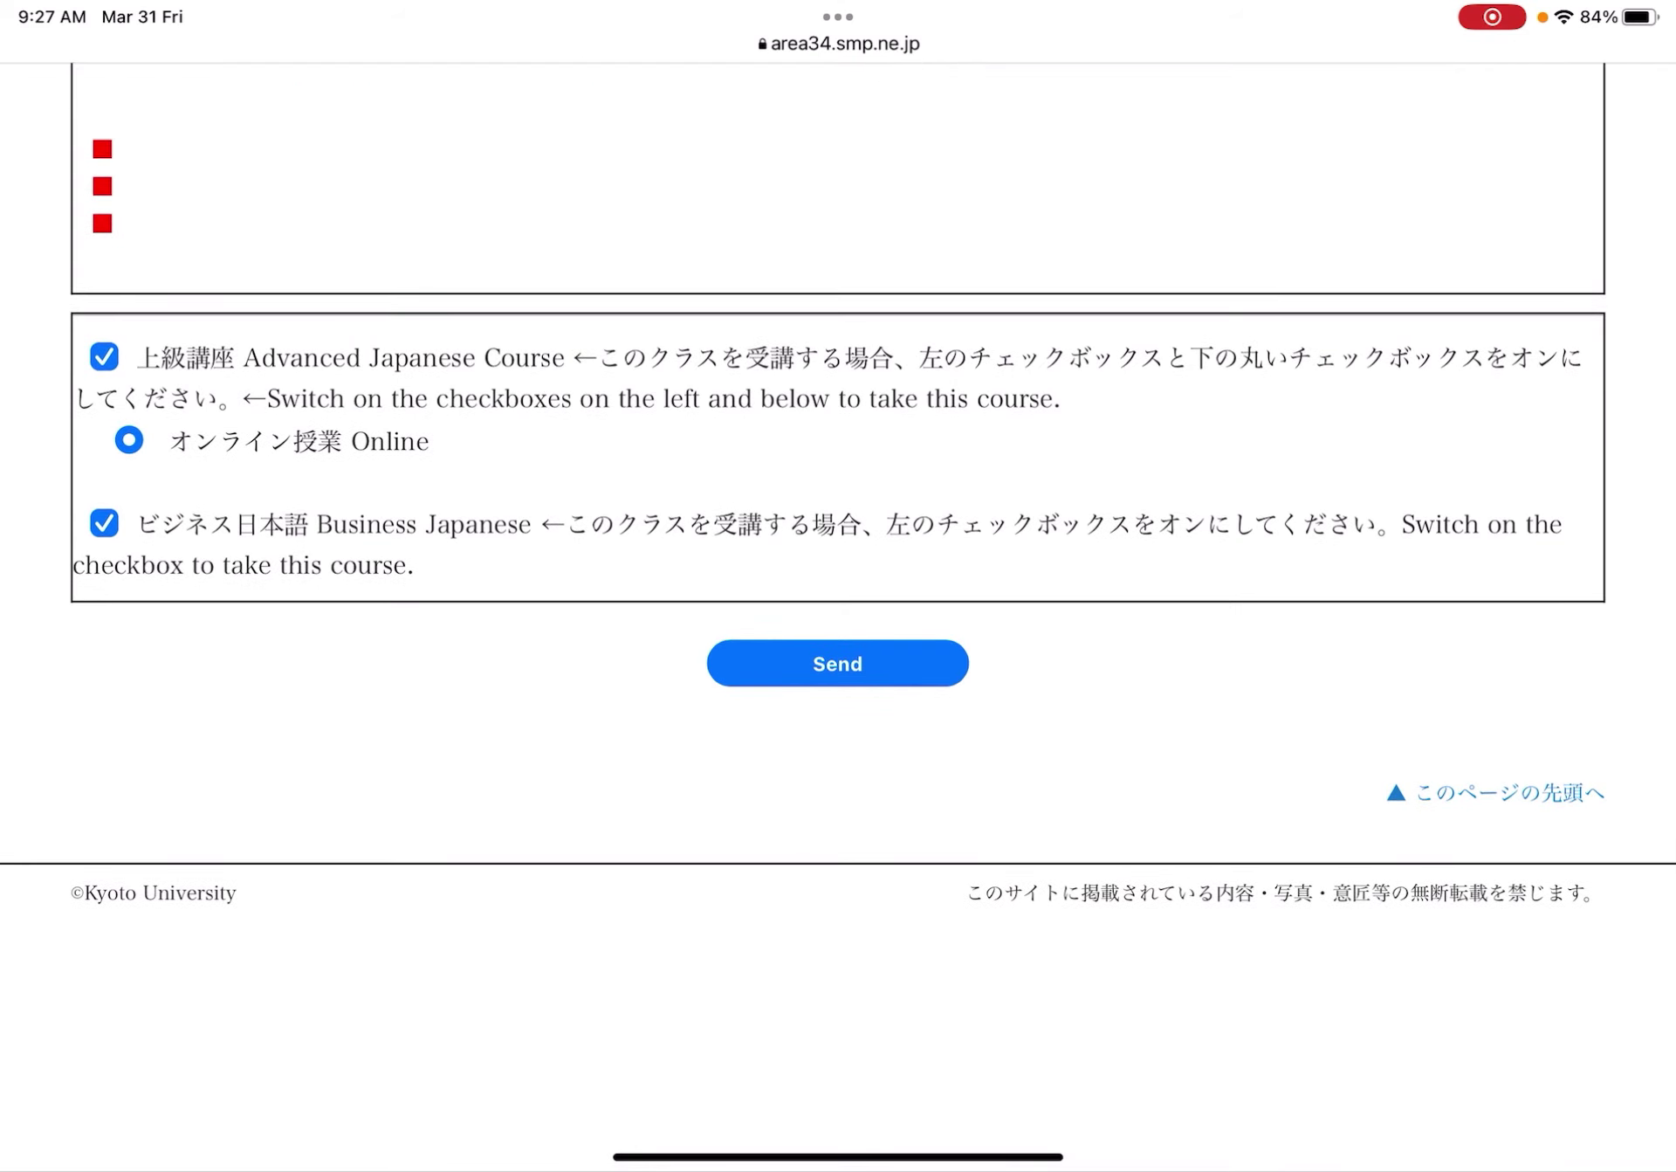
left_click(106, 356)
scroll(839, 612, "up", 1)
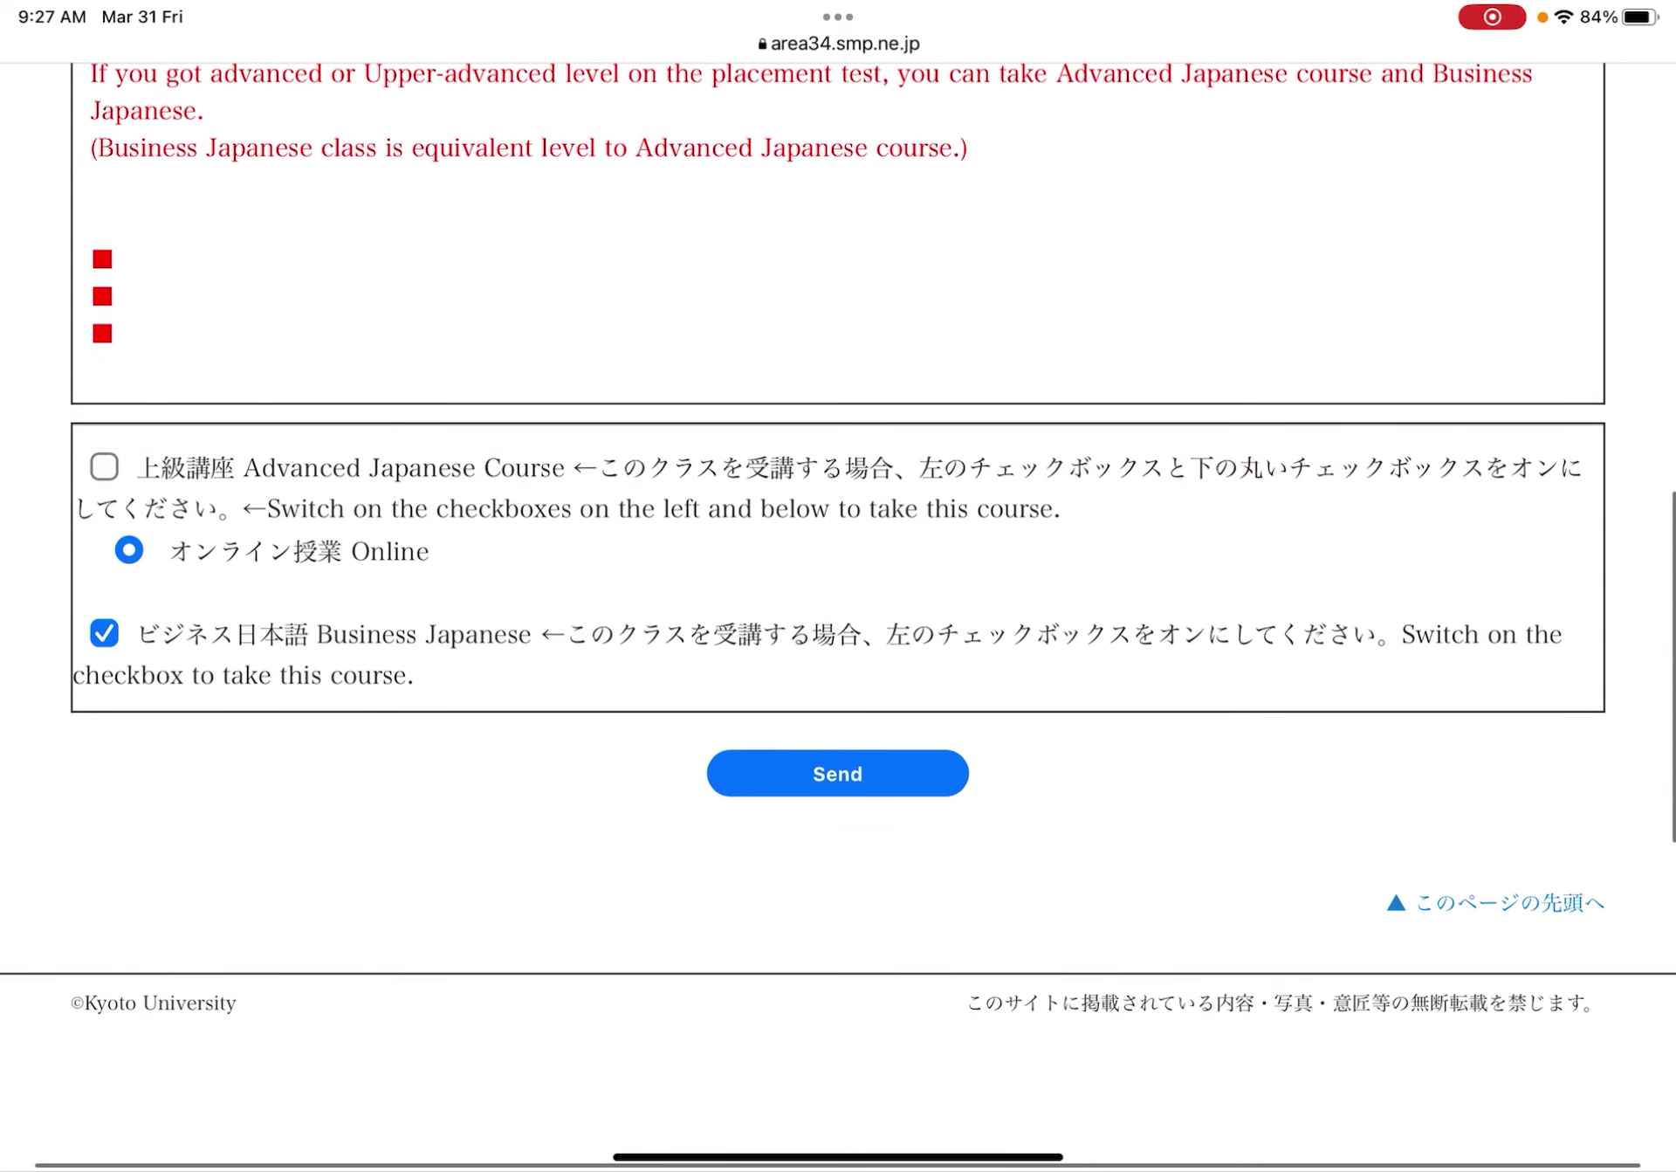
left_click(129, 549)
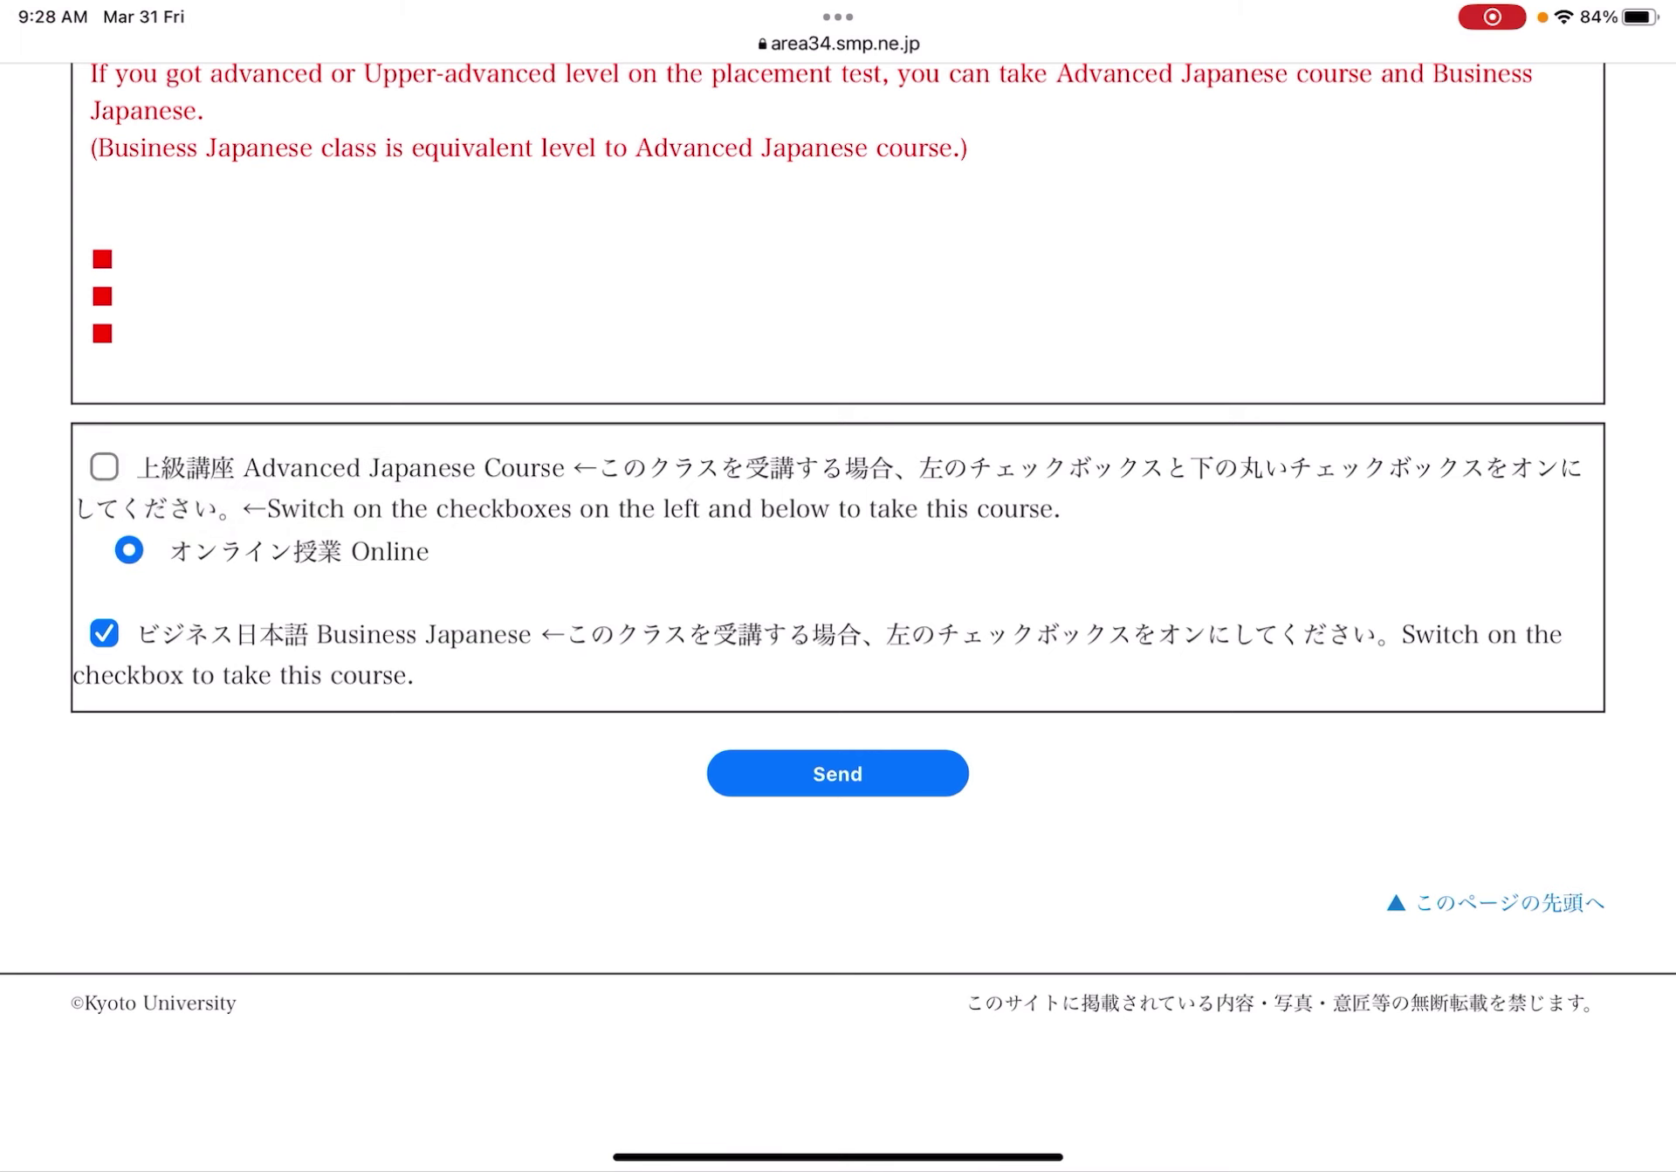
scroll(839, 612, "down", 3)
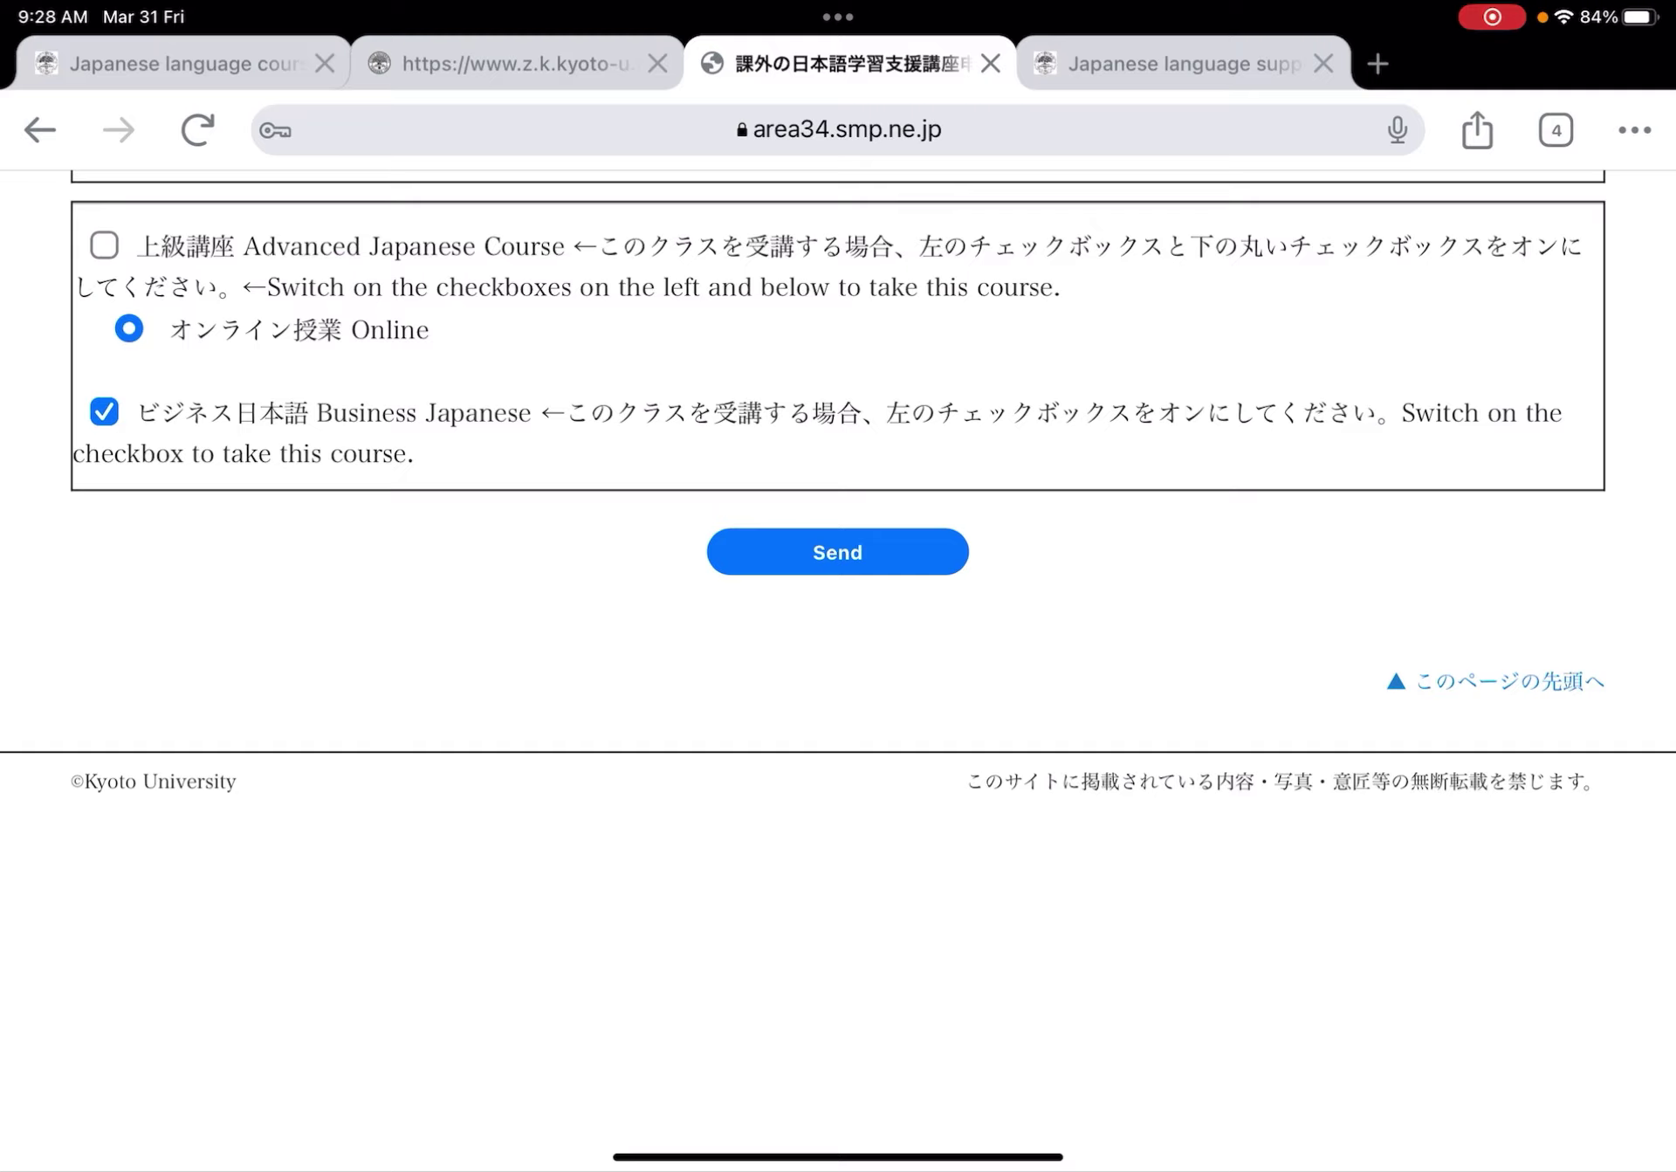
scroll(839, 612, "up", 2)
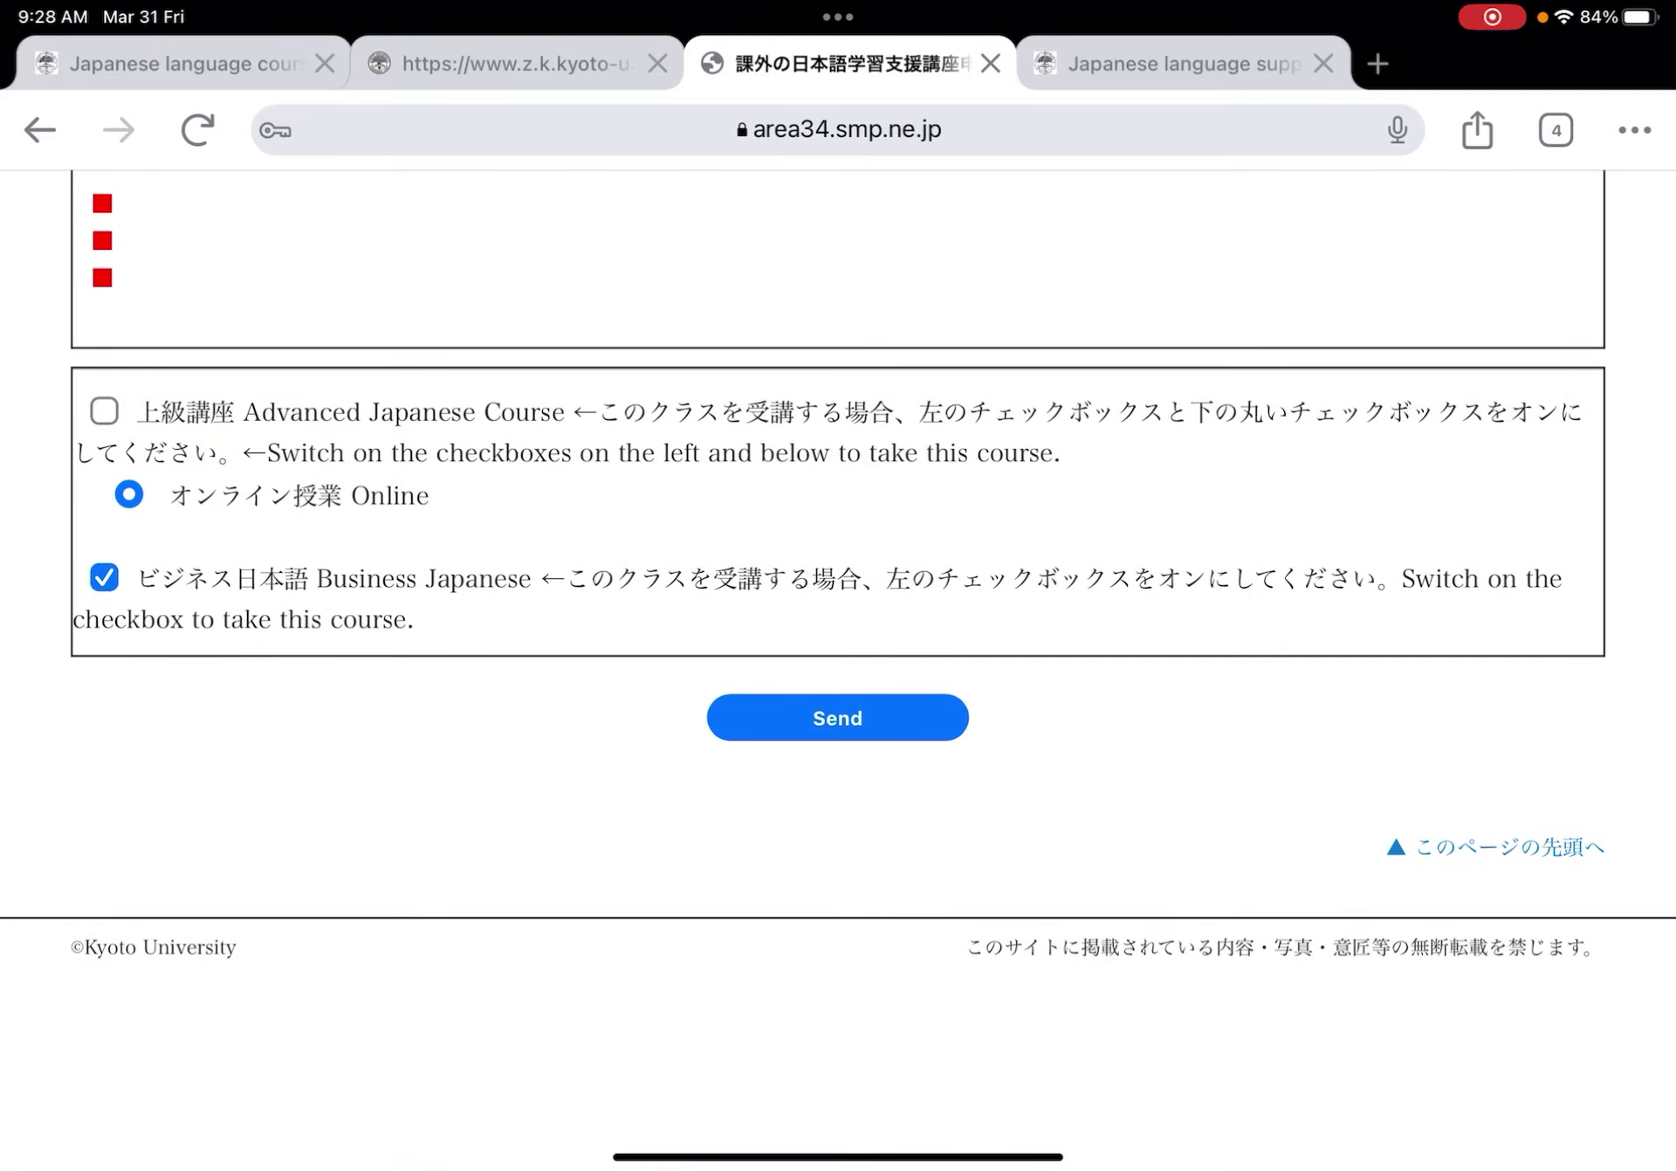
- Send the choices to see the Online class and Business Japanese confirmation, then go back
left_click(837, 718)
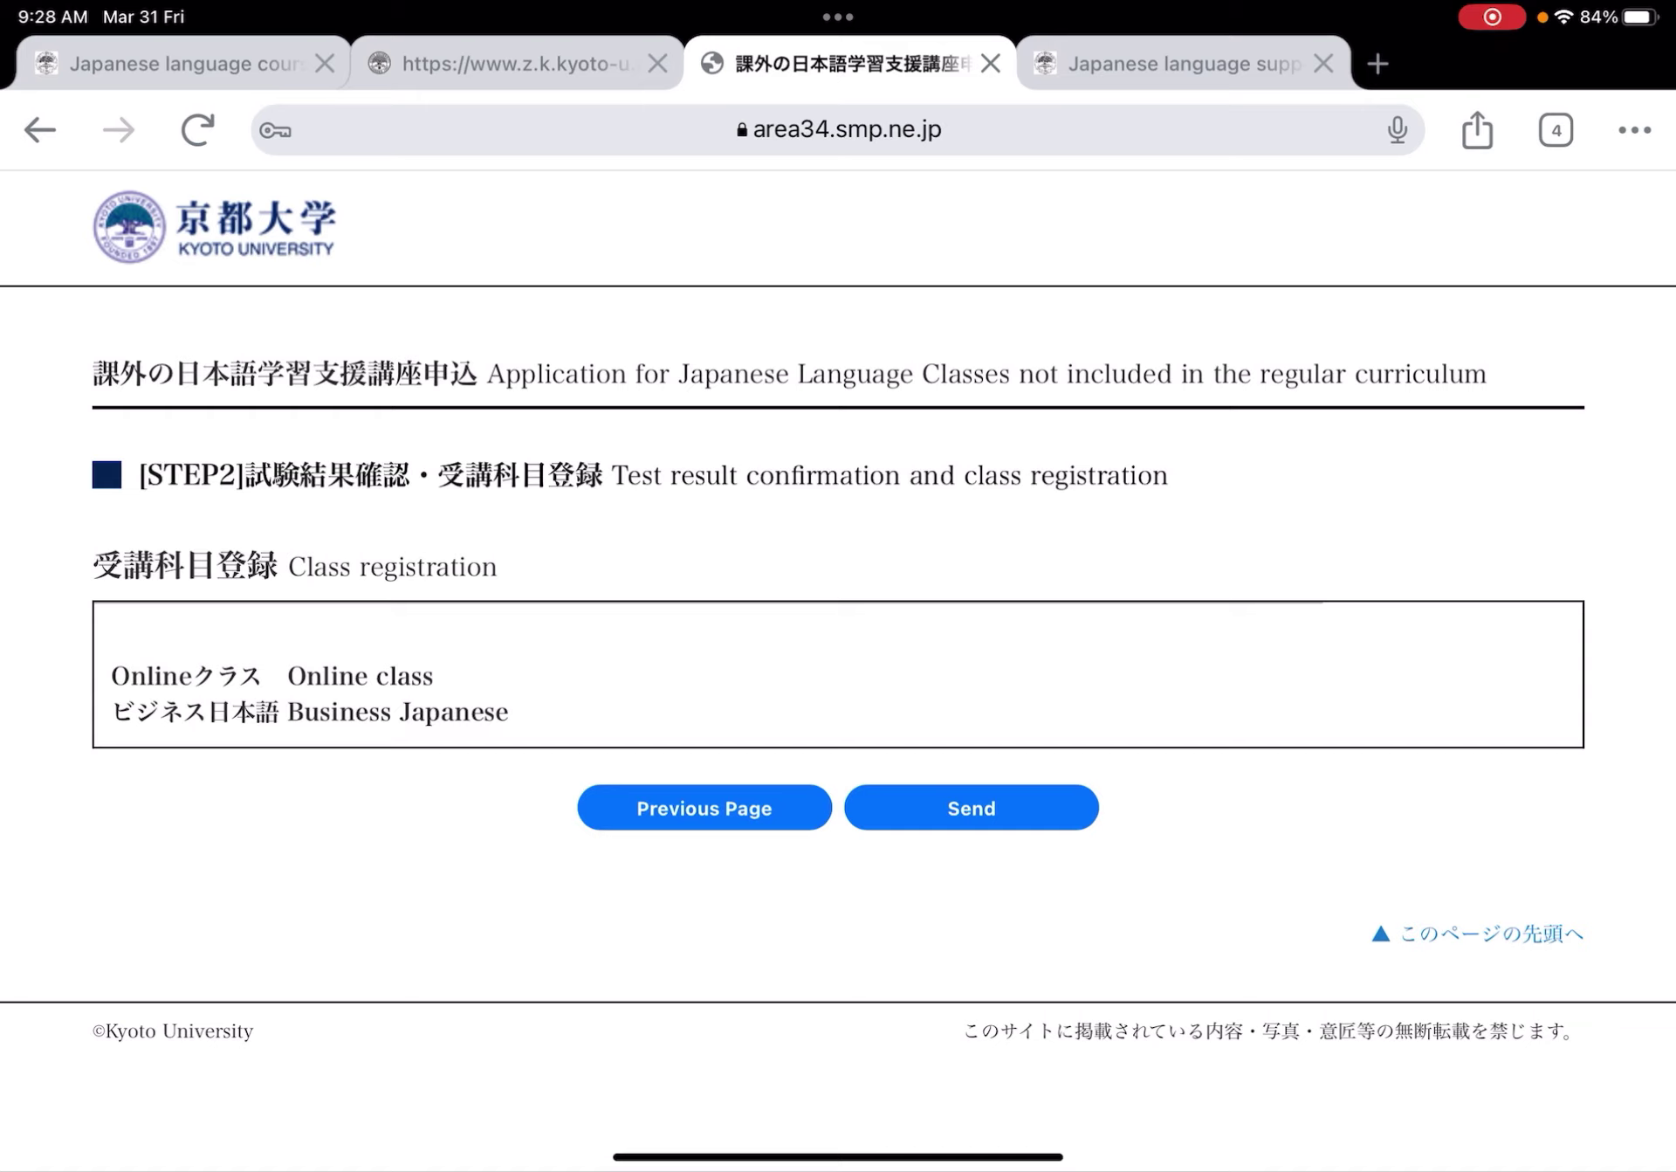
left_click(704, 809)
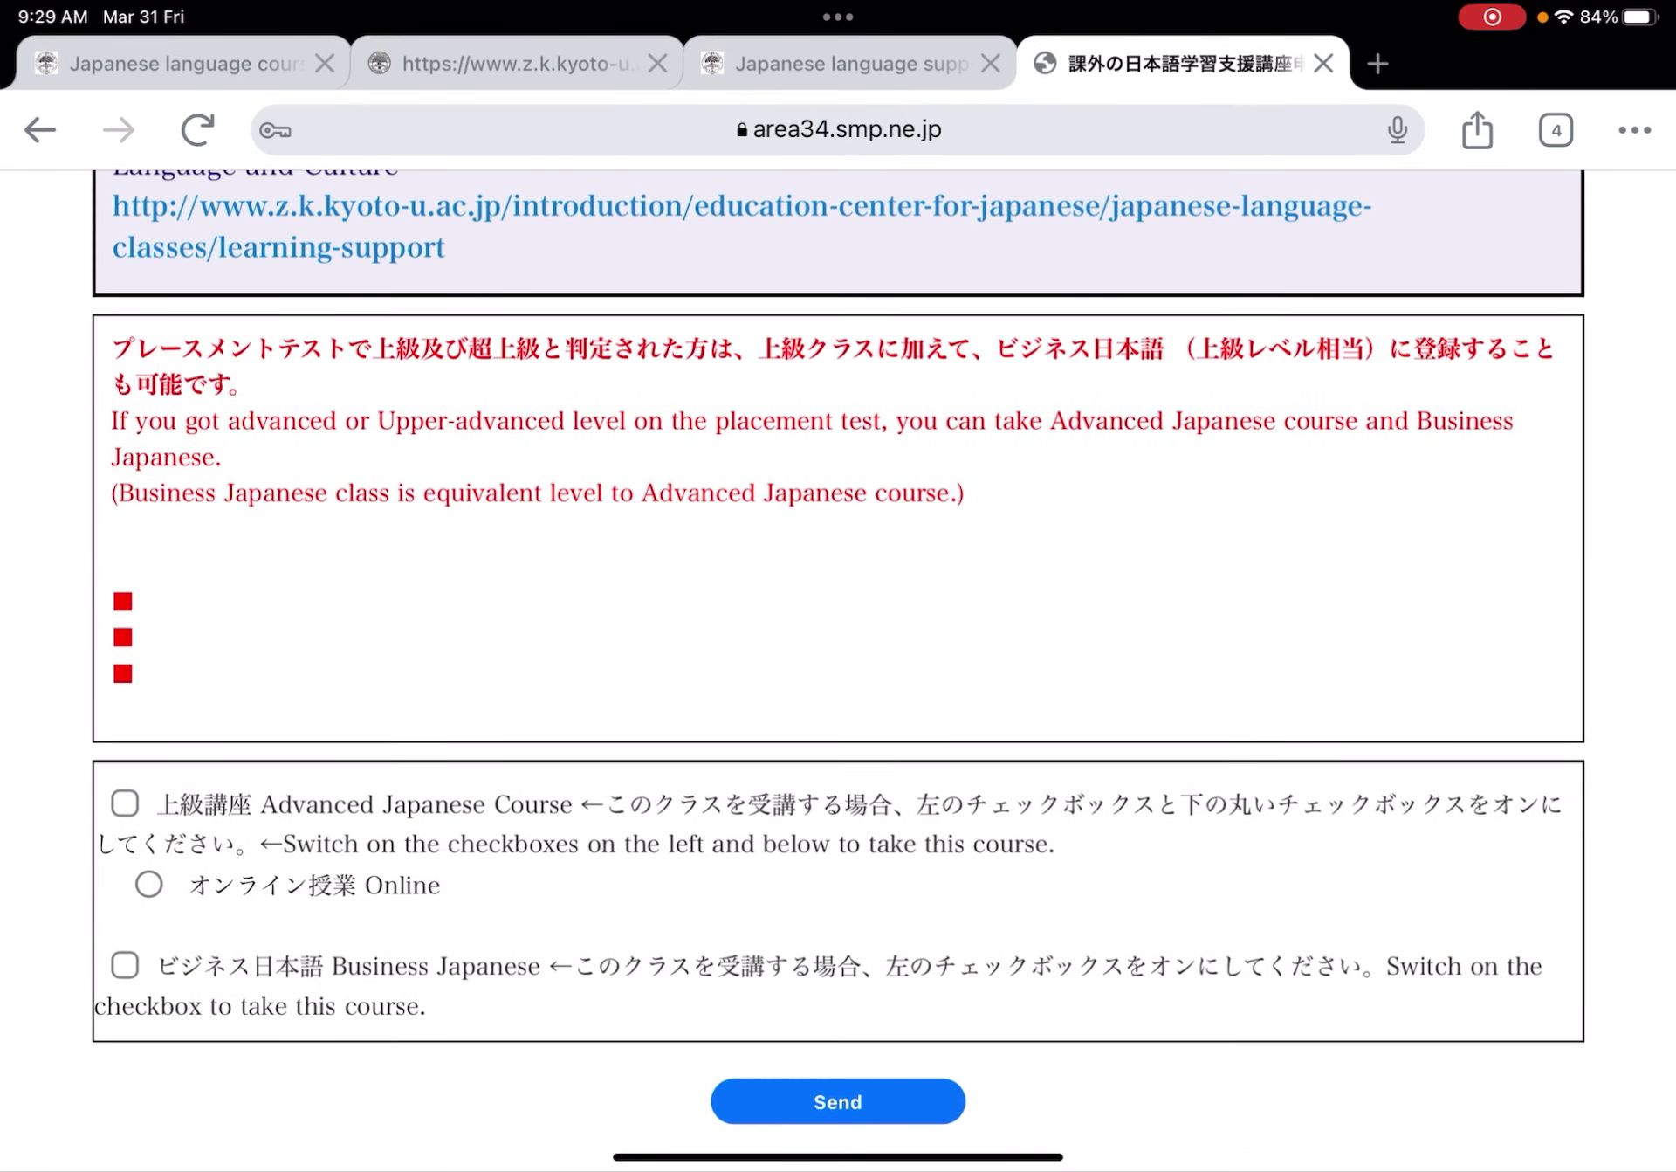
- Tick Business Japanese, leaving Advanced Japanese Course and the online option blank
scroll(838, 611, "down", 5)
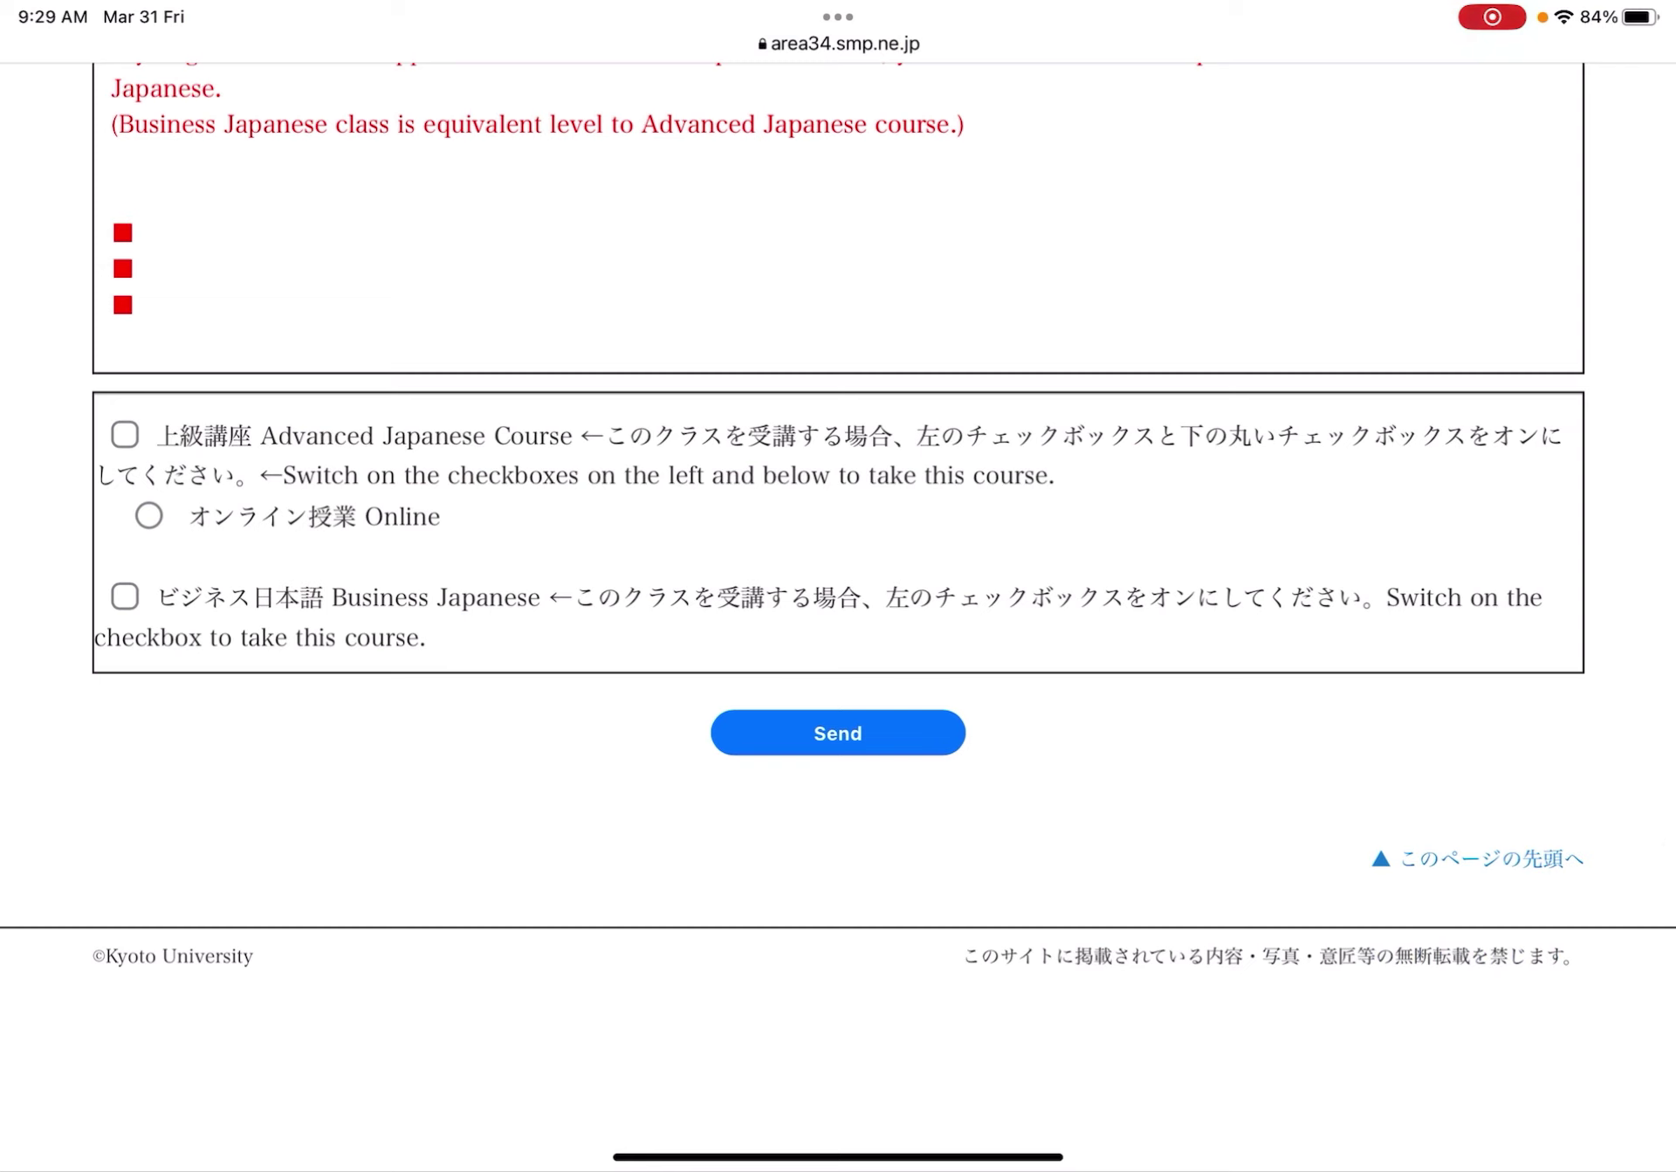
left_click(125, 596)
scroll(838, 585, "down", 3)
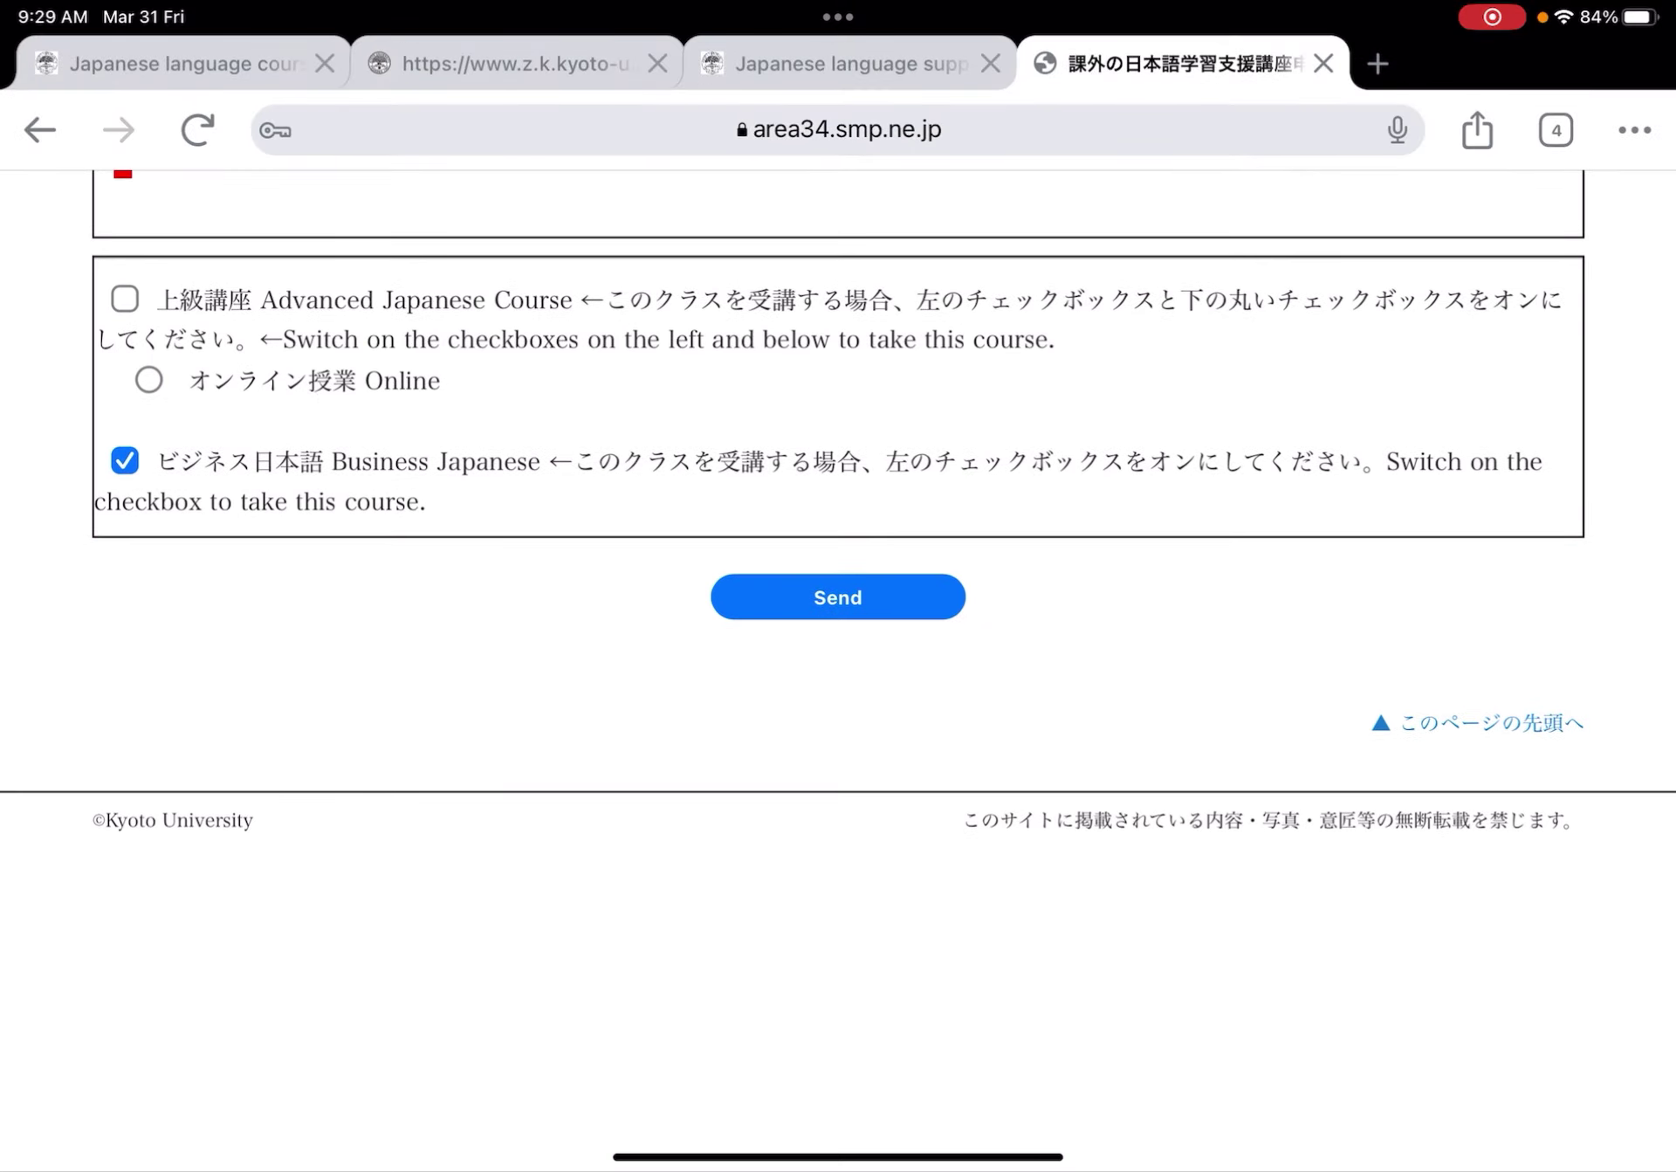
- Send the Business Japanese-only form, then send again from the confirmation page
left_click(839, 597)
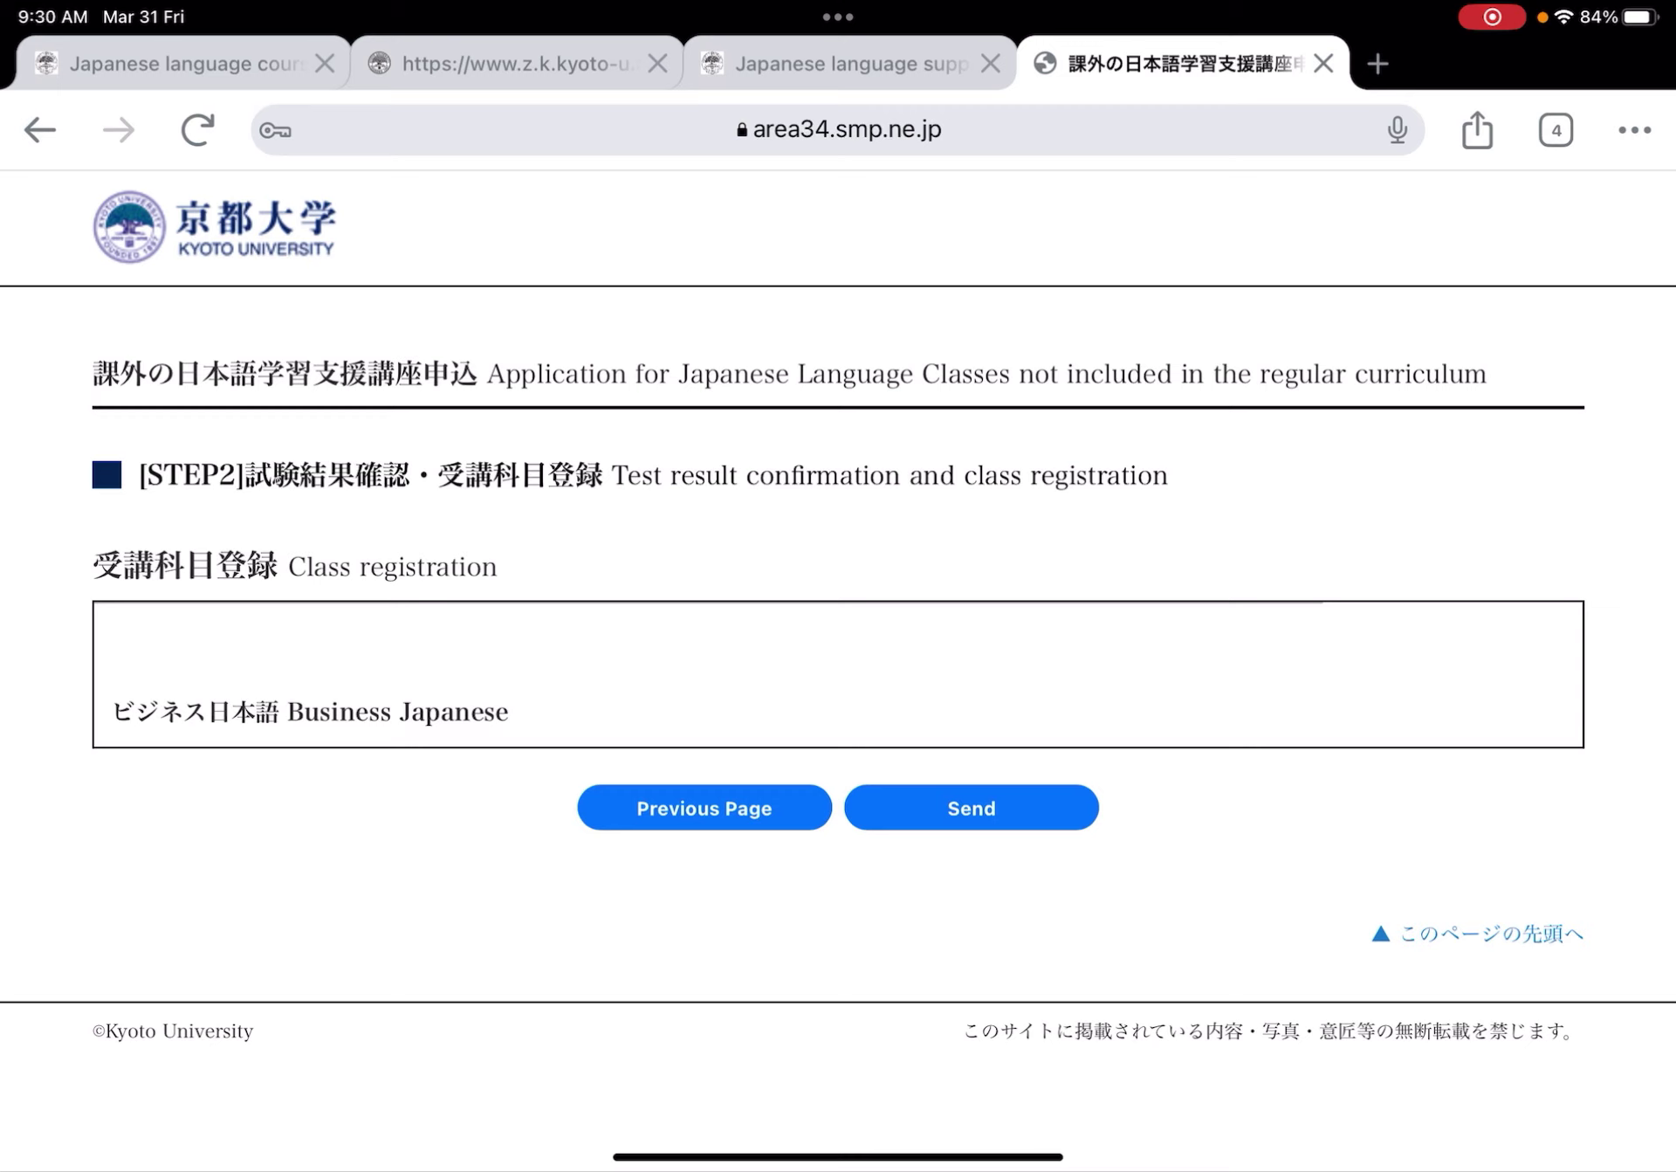
left_click(971, 809)
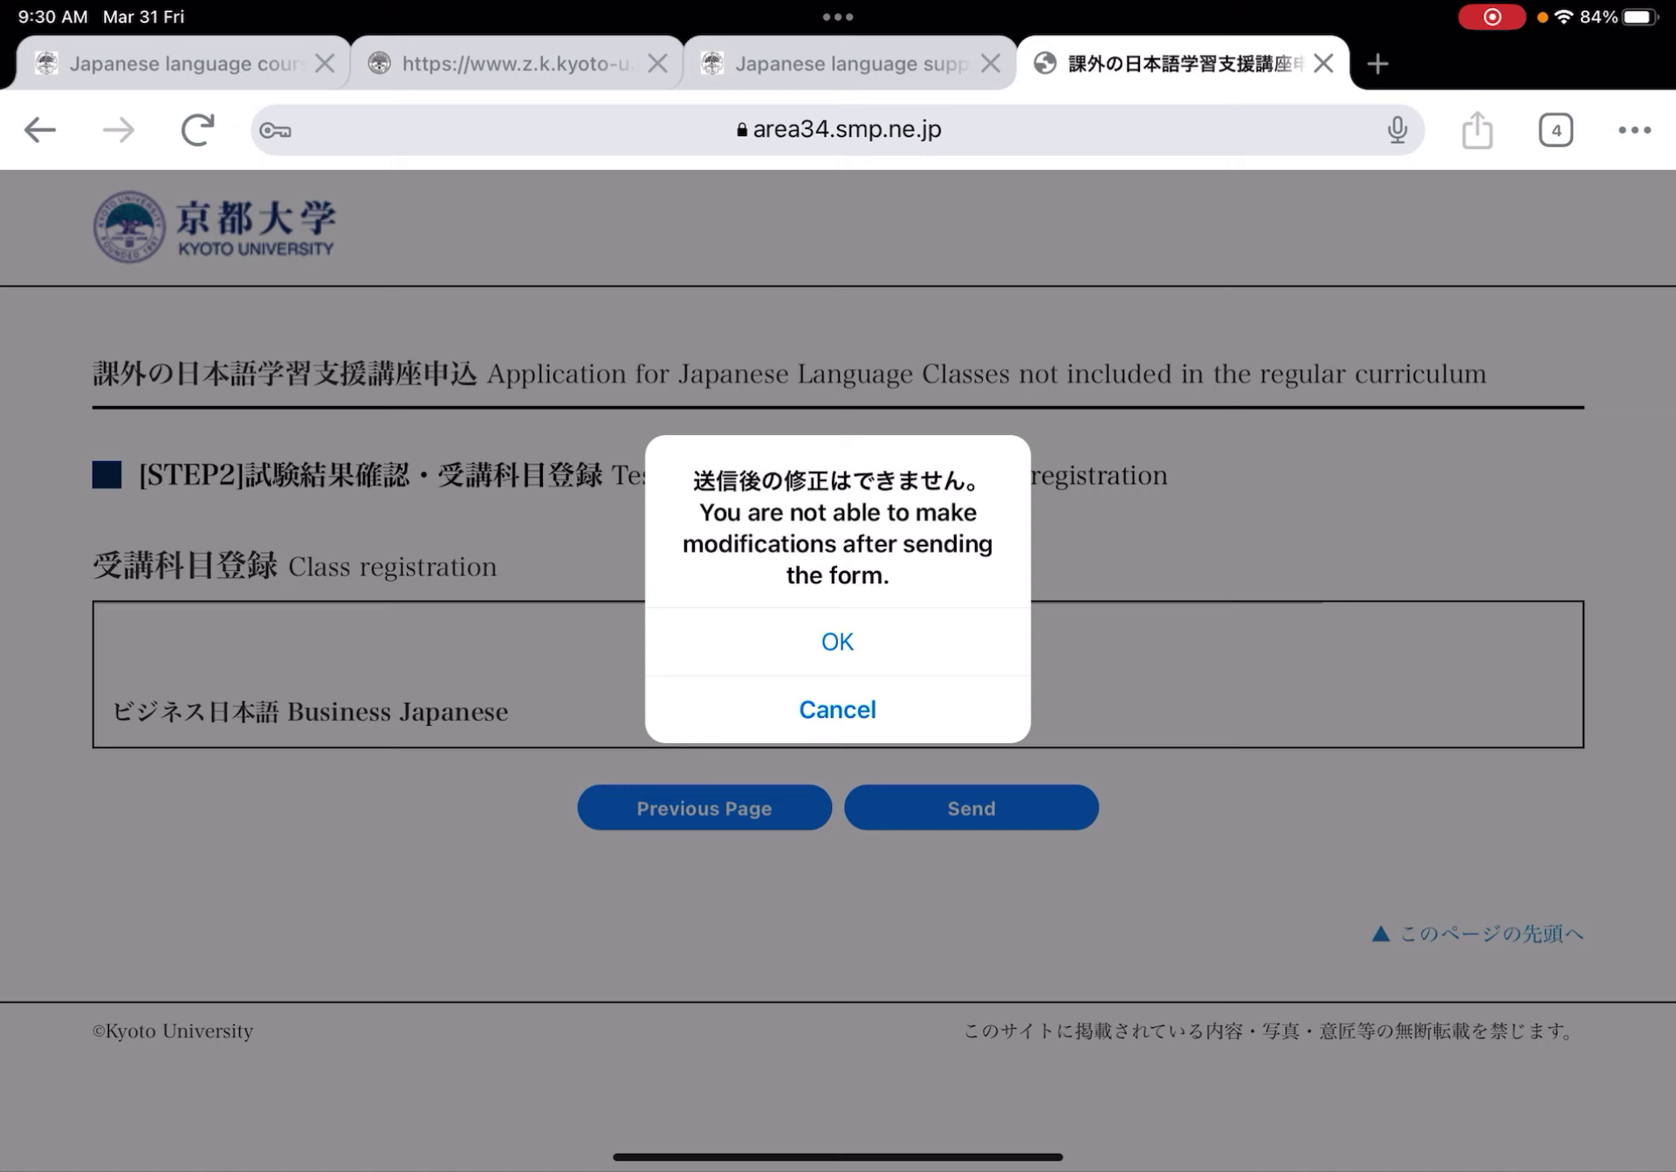
- Accept the no-changes-after-sending warning and check the Registration completed page
left_click(836, 642)
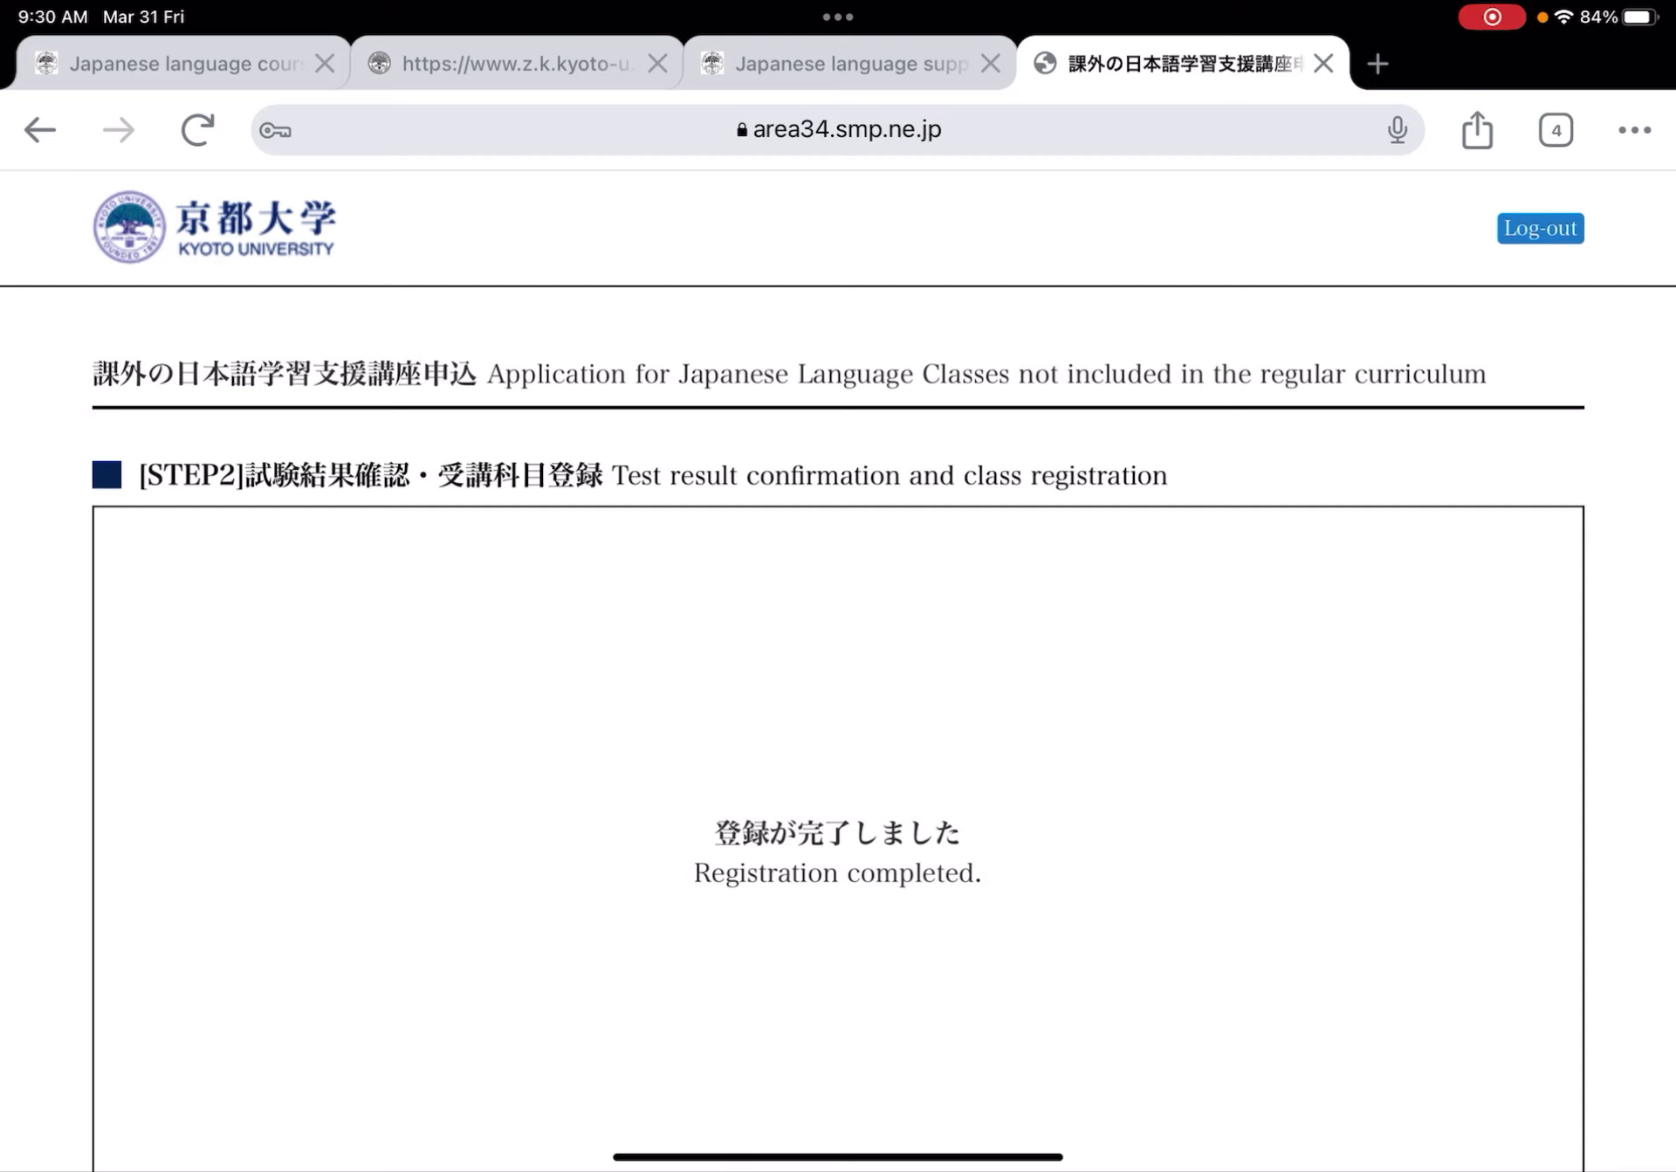
scroll(839, 612, "down", 5)
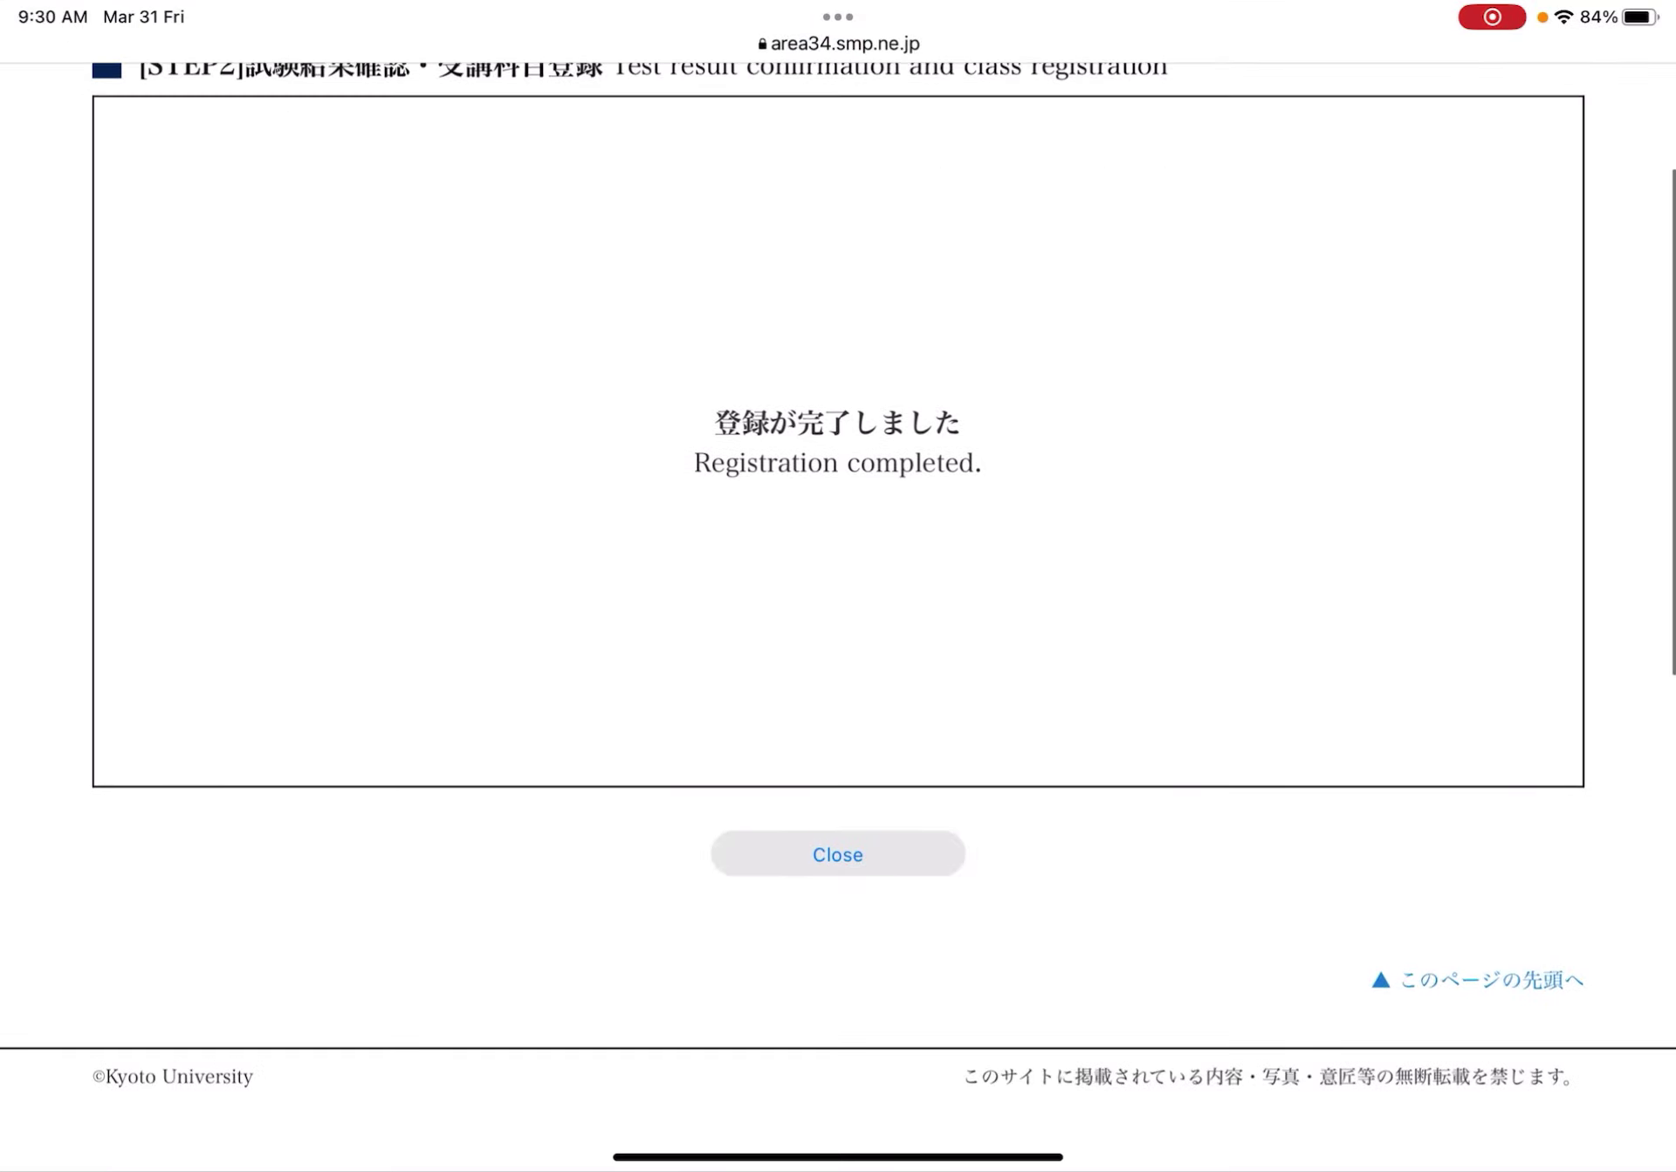
scroll(839, 612, "up", 2)
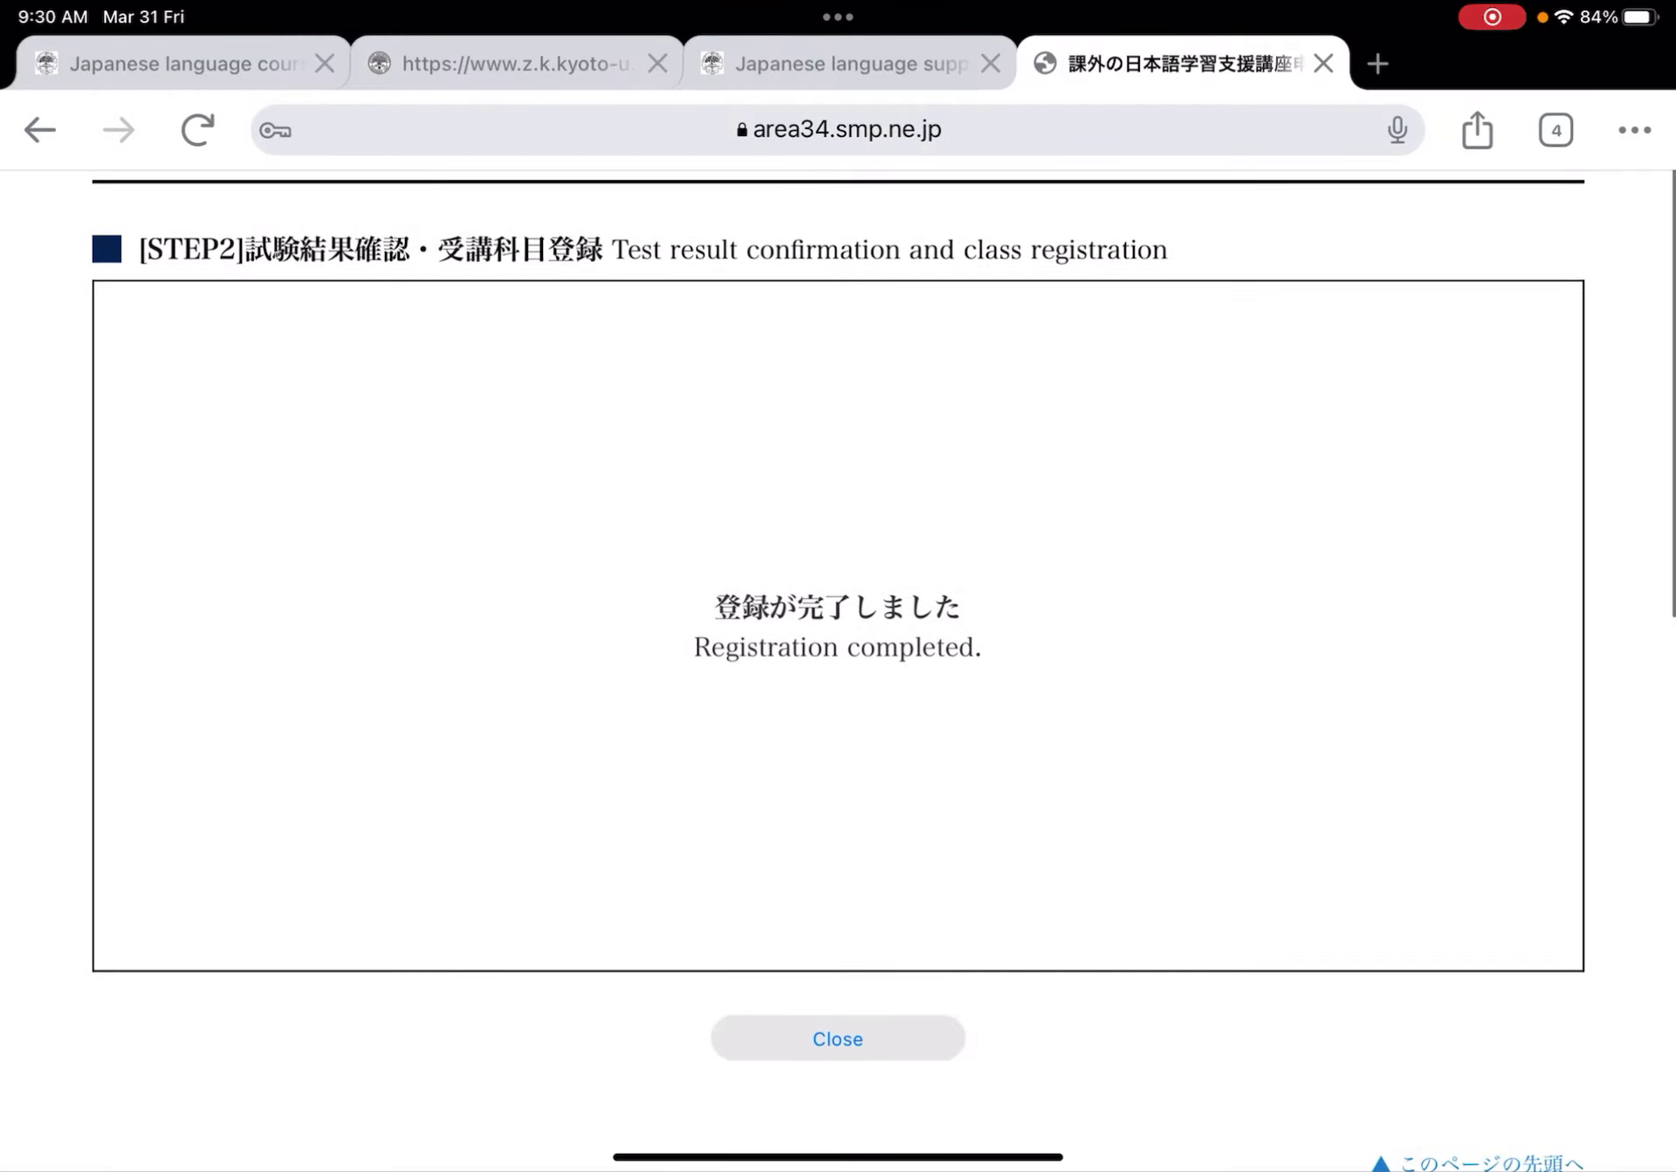
scroll(838, 664, "up", 1)
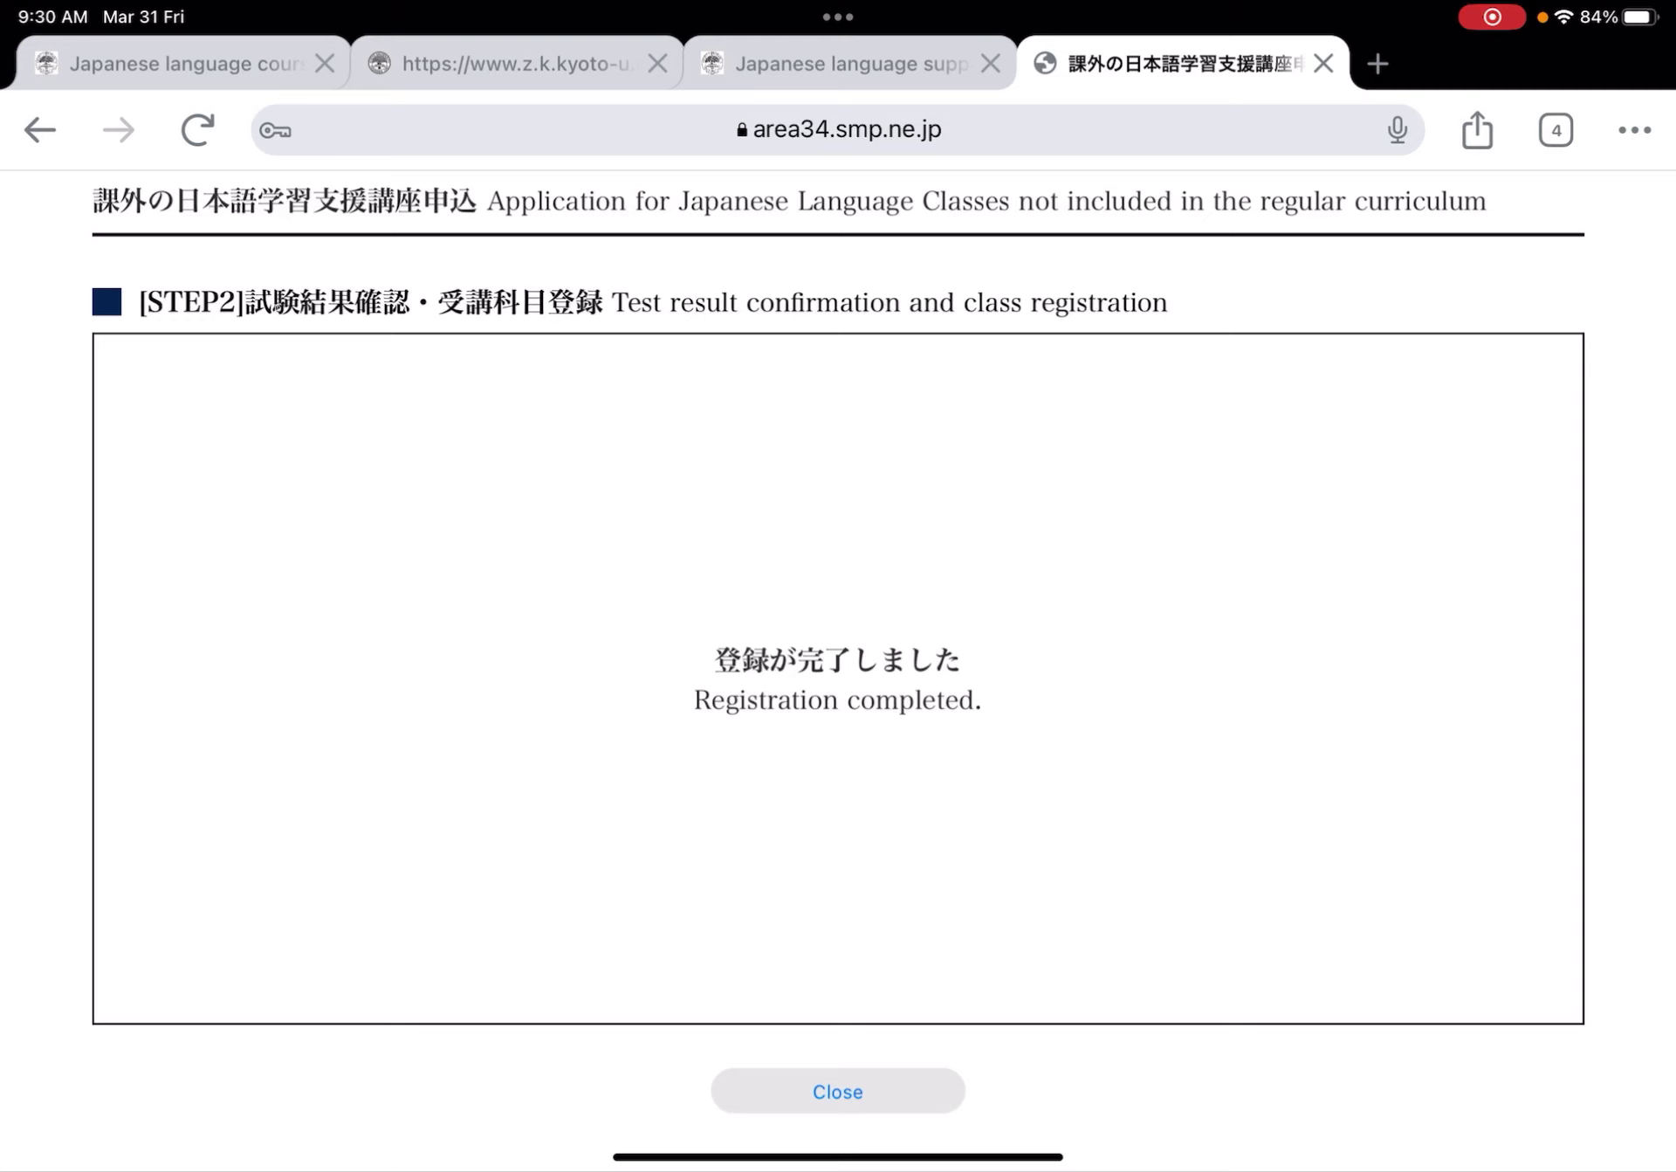
- Switch to Outlook from the Dock and show the Inbox list beside the message
scroll(838, 641, "down", 1)
left_click_drag(838, 1162, 838, 1074)
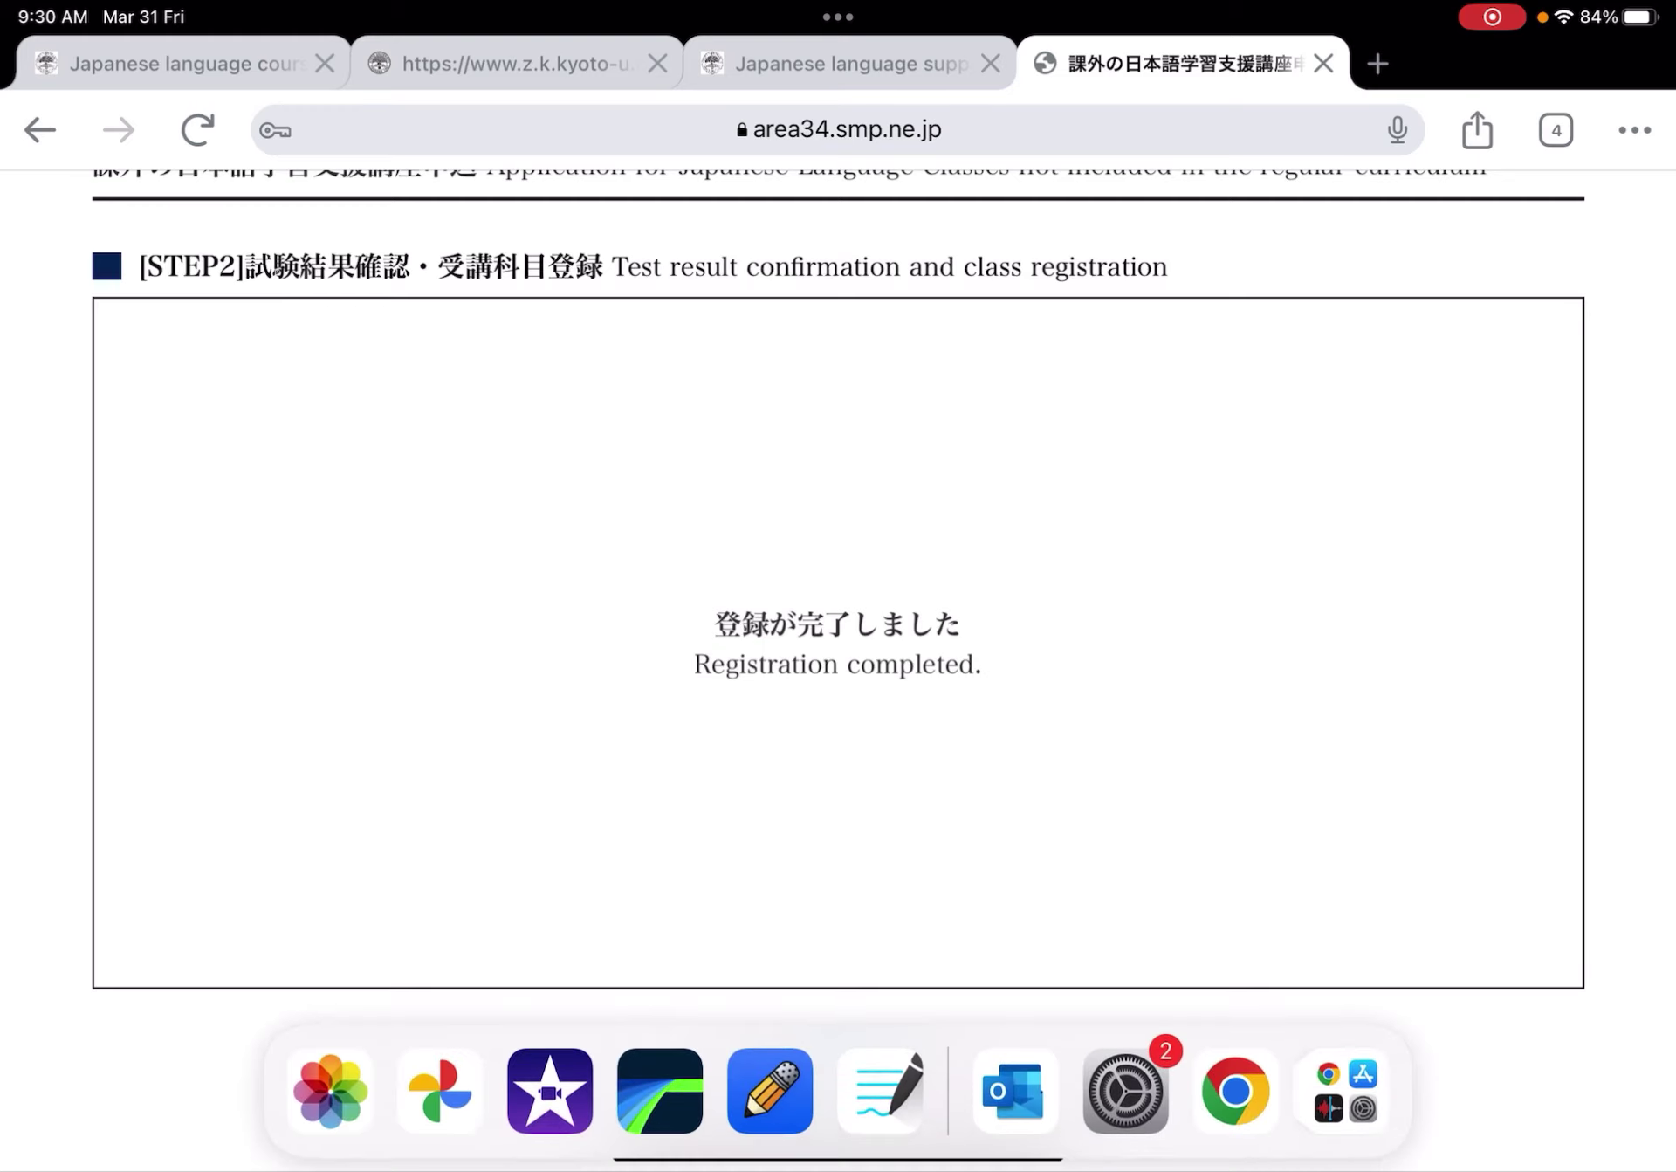
left_click(1015, 1074)
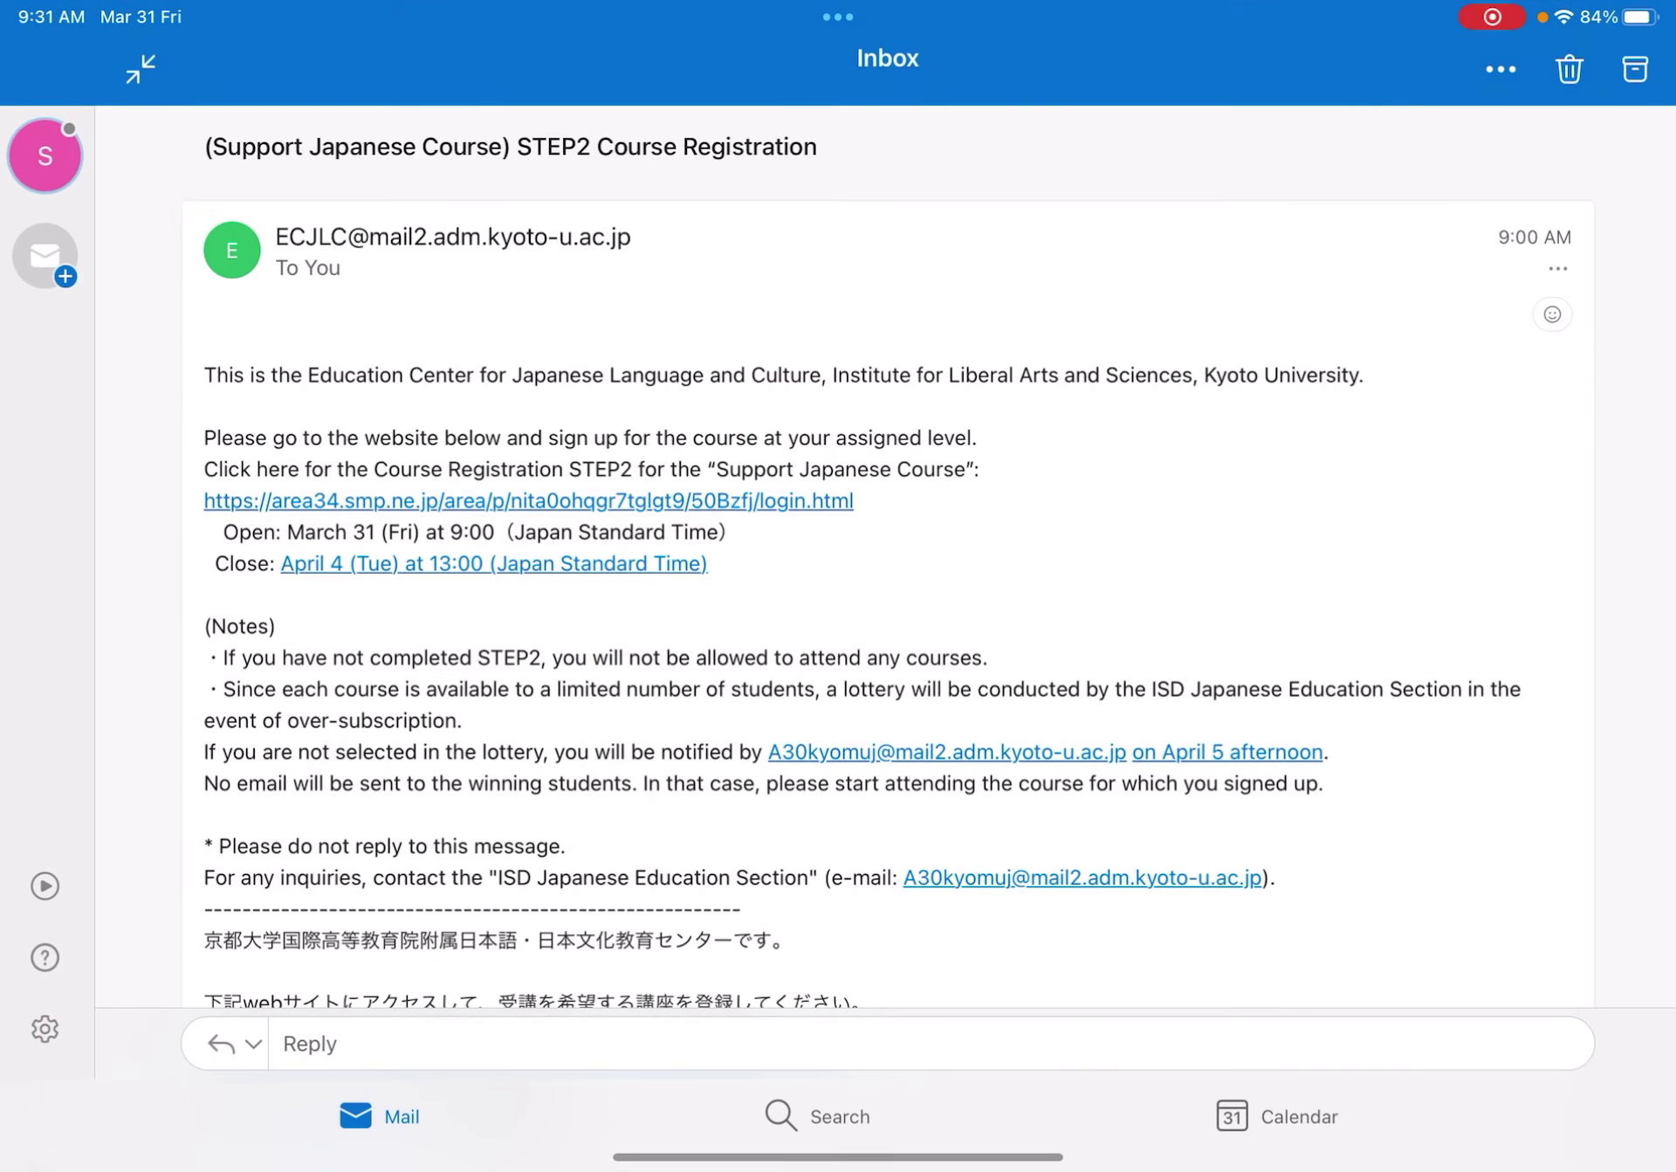
left_click(140, 68)
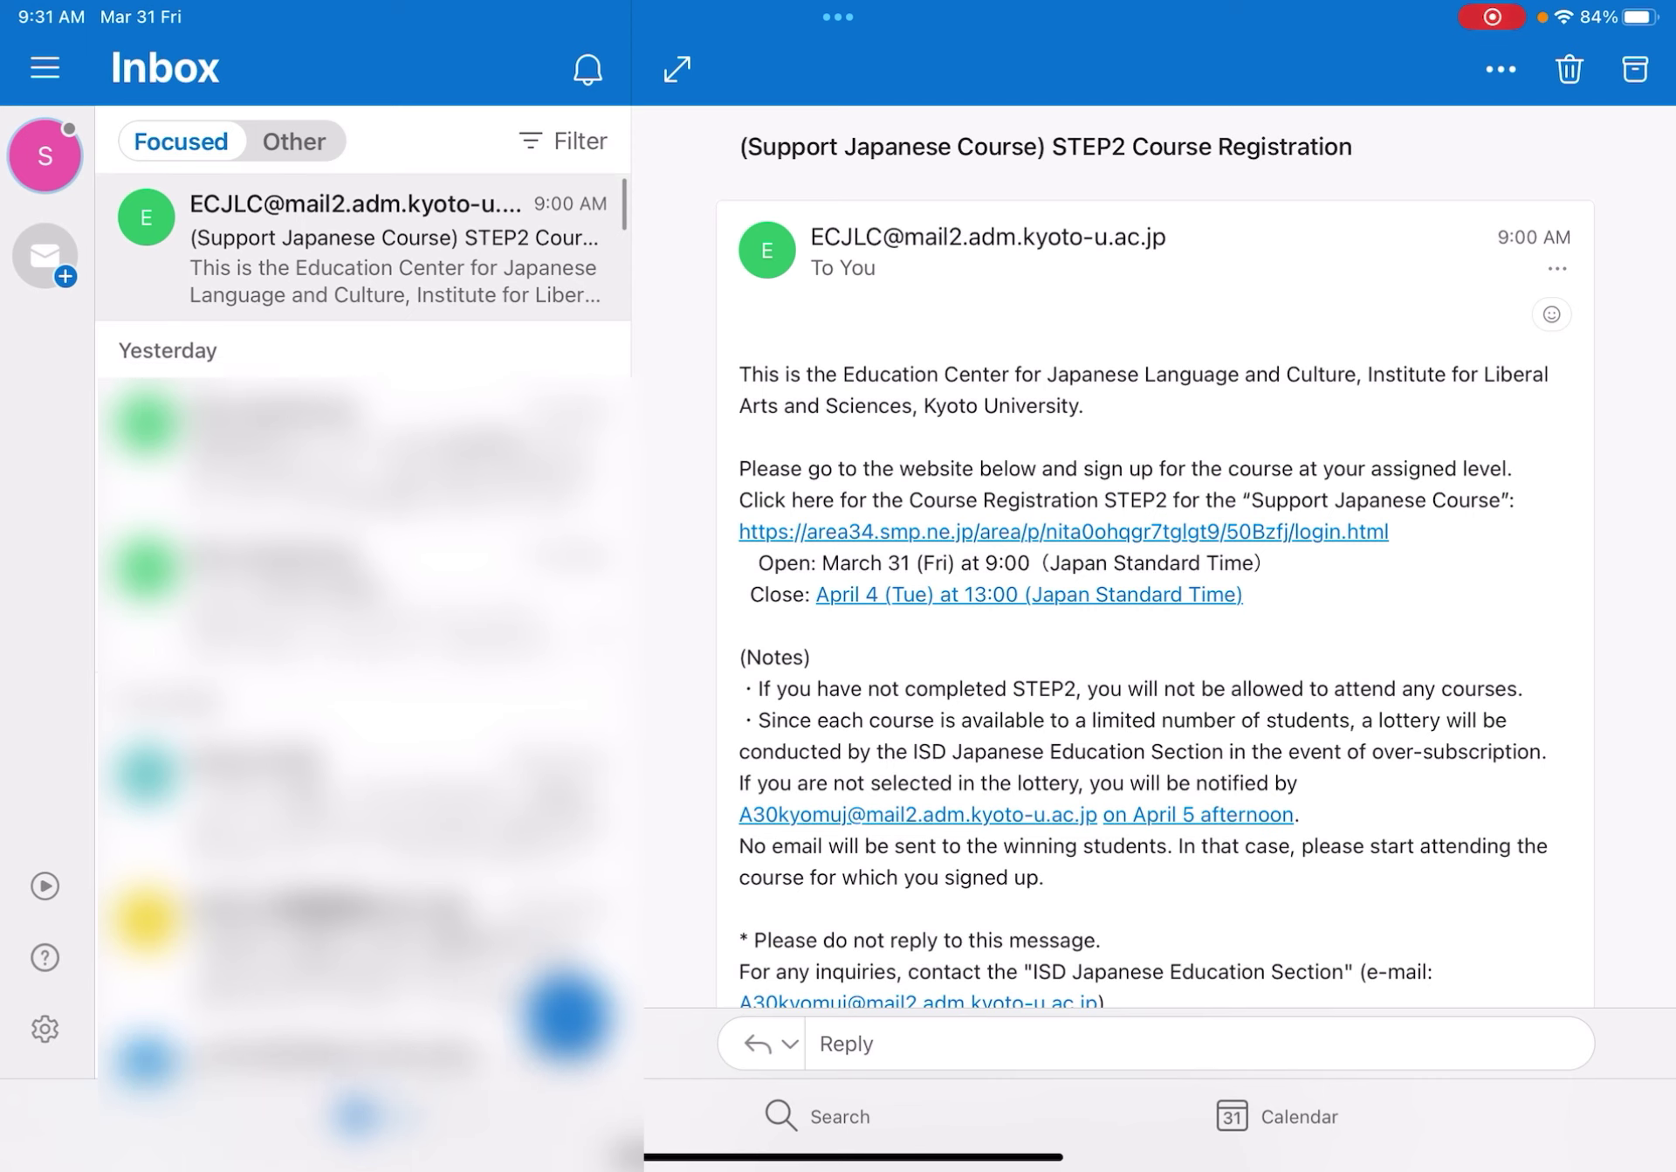
- Refresh the Inbox and open the 9:30 ECJLC STEP2 Confirmation email full width
left_click_drag(362, 262, 362, 524)
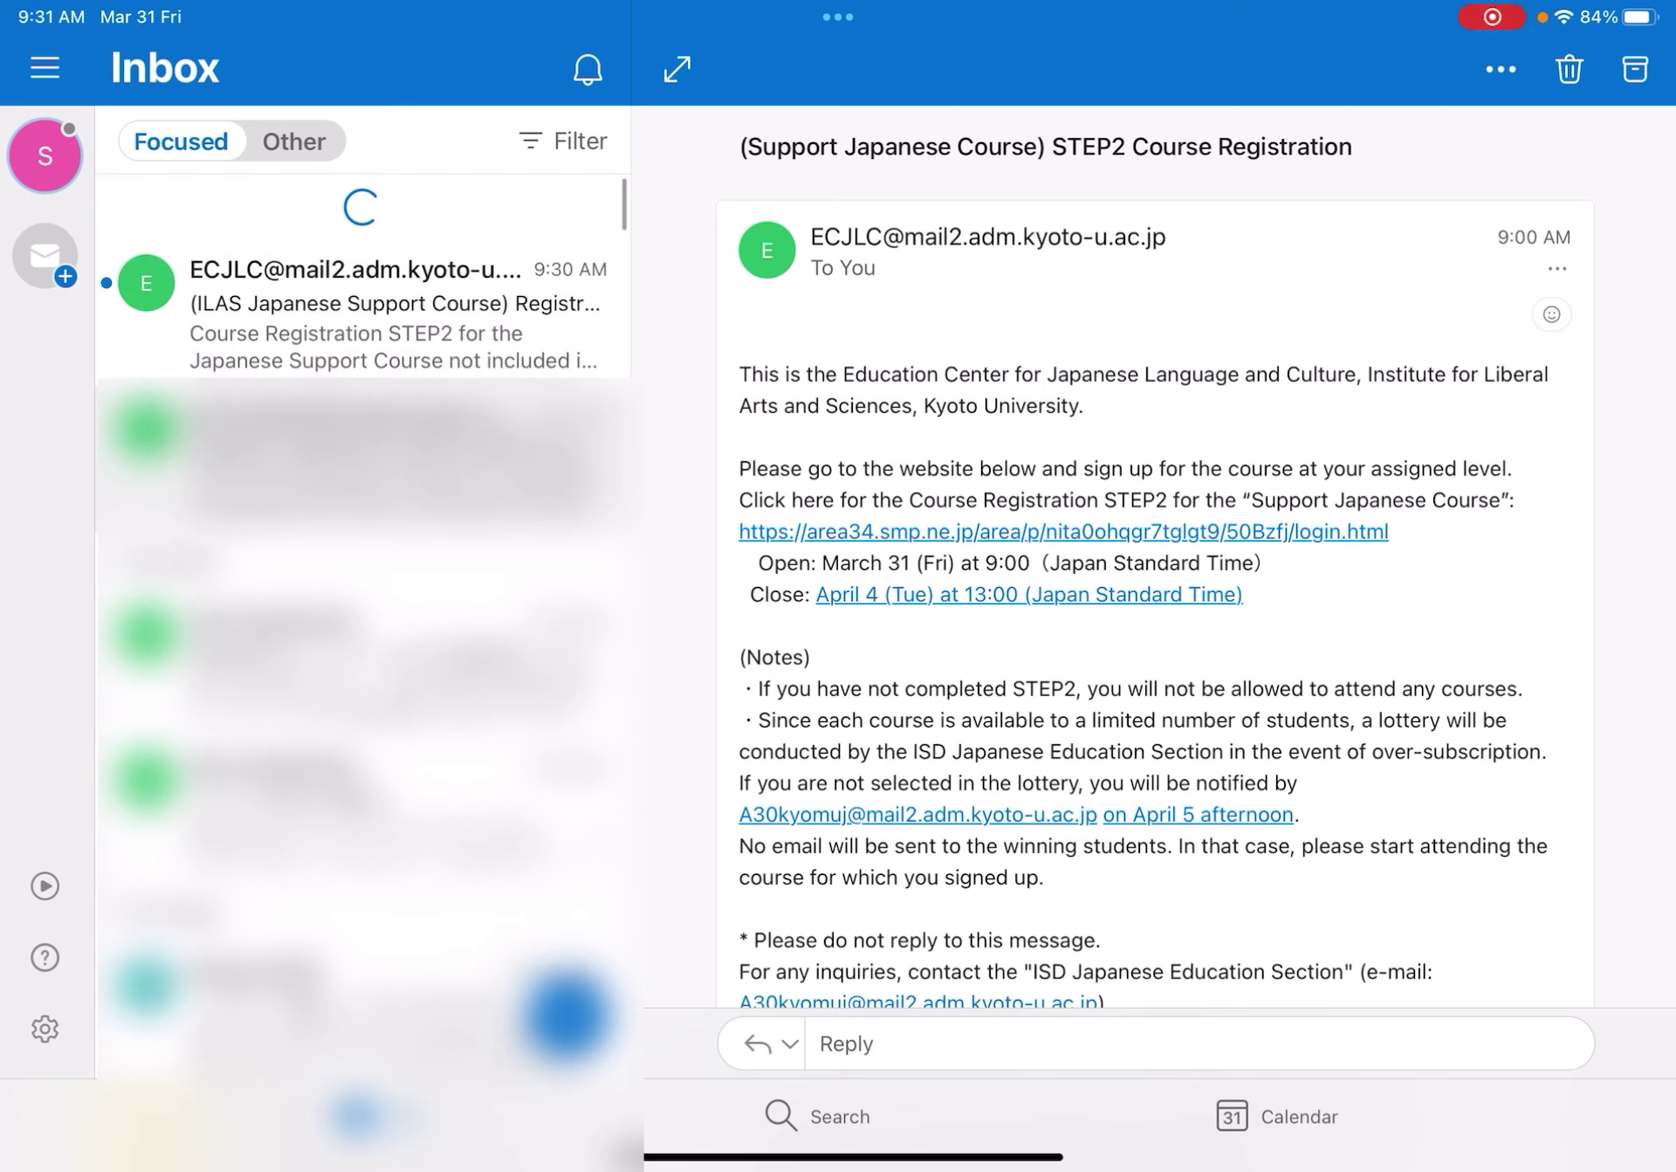
left_click(363, 252)
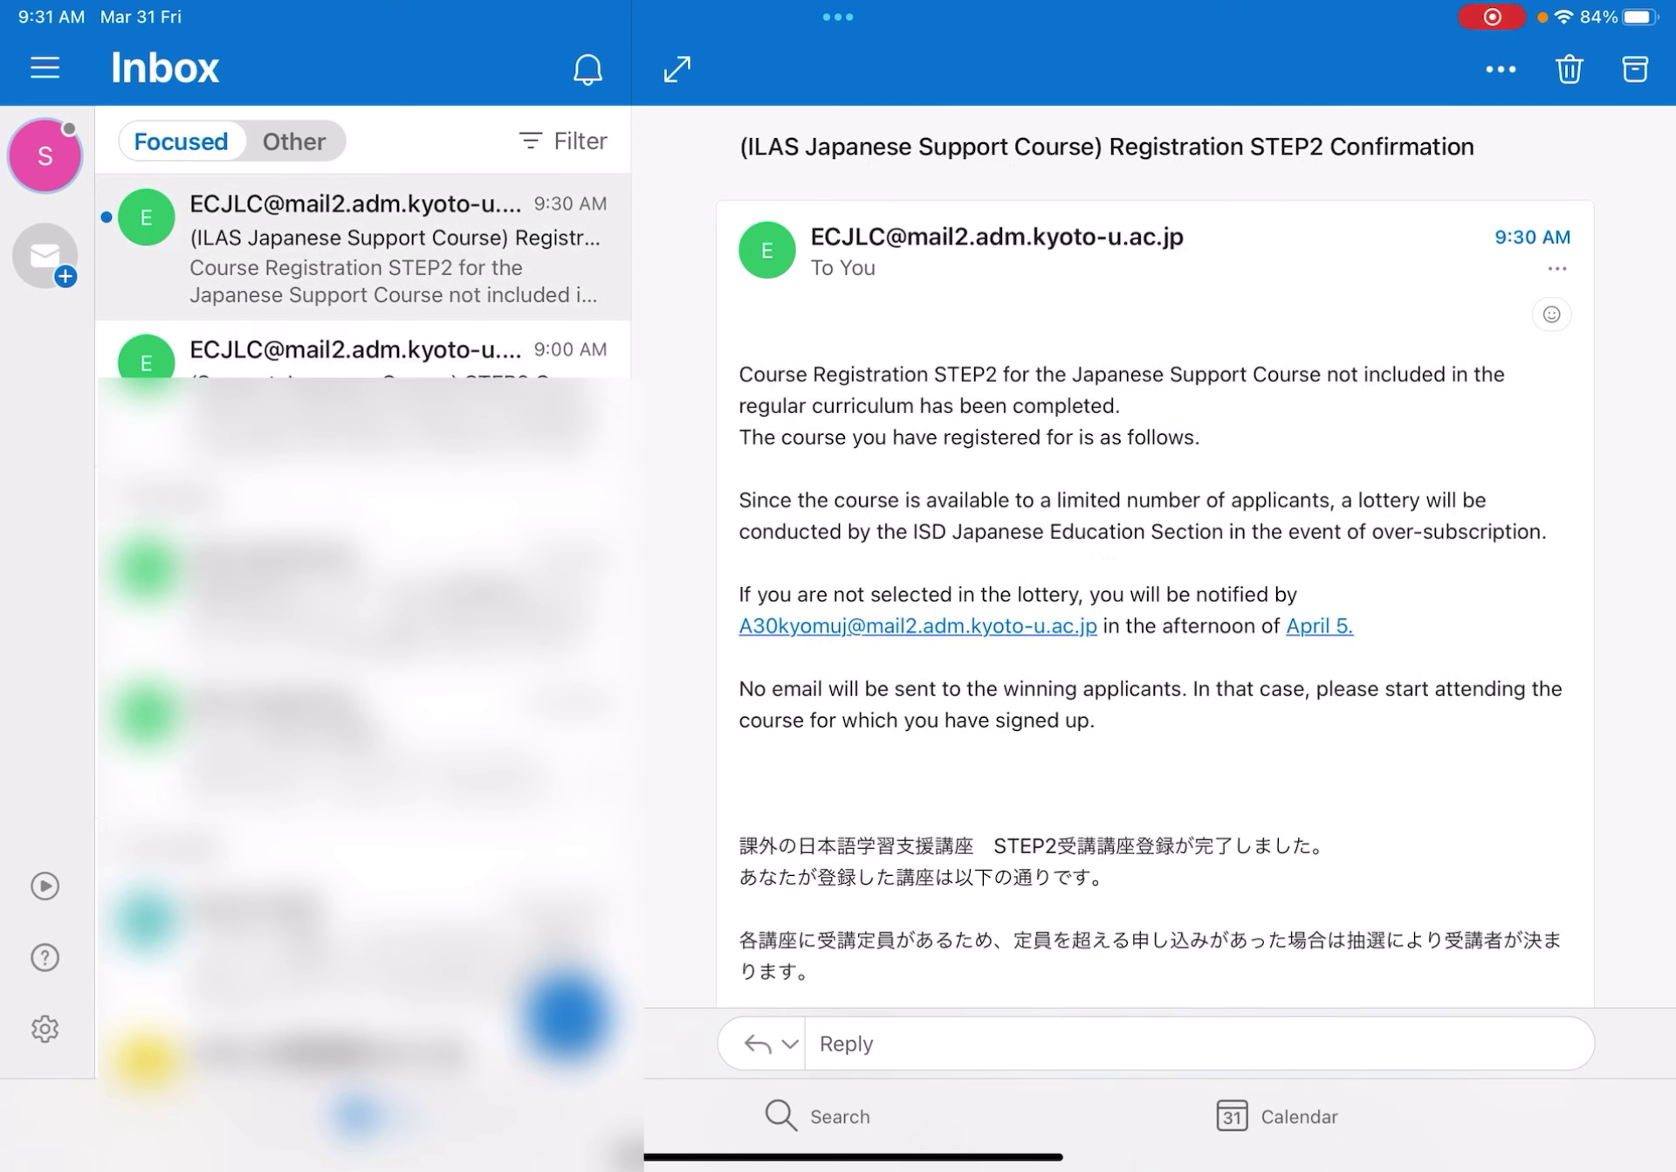
left_click(677, 69)
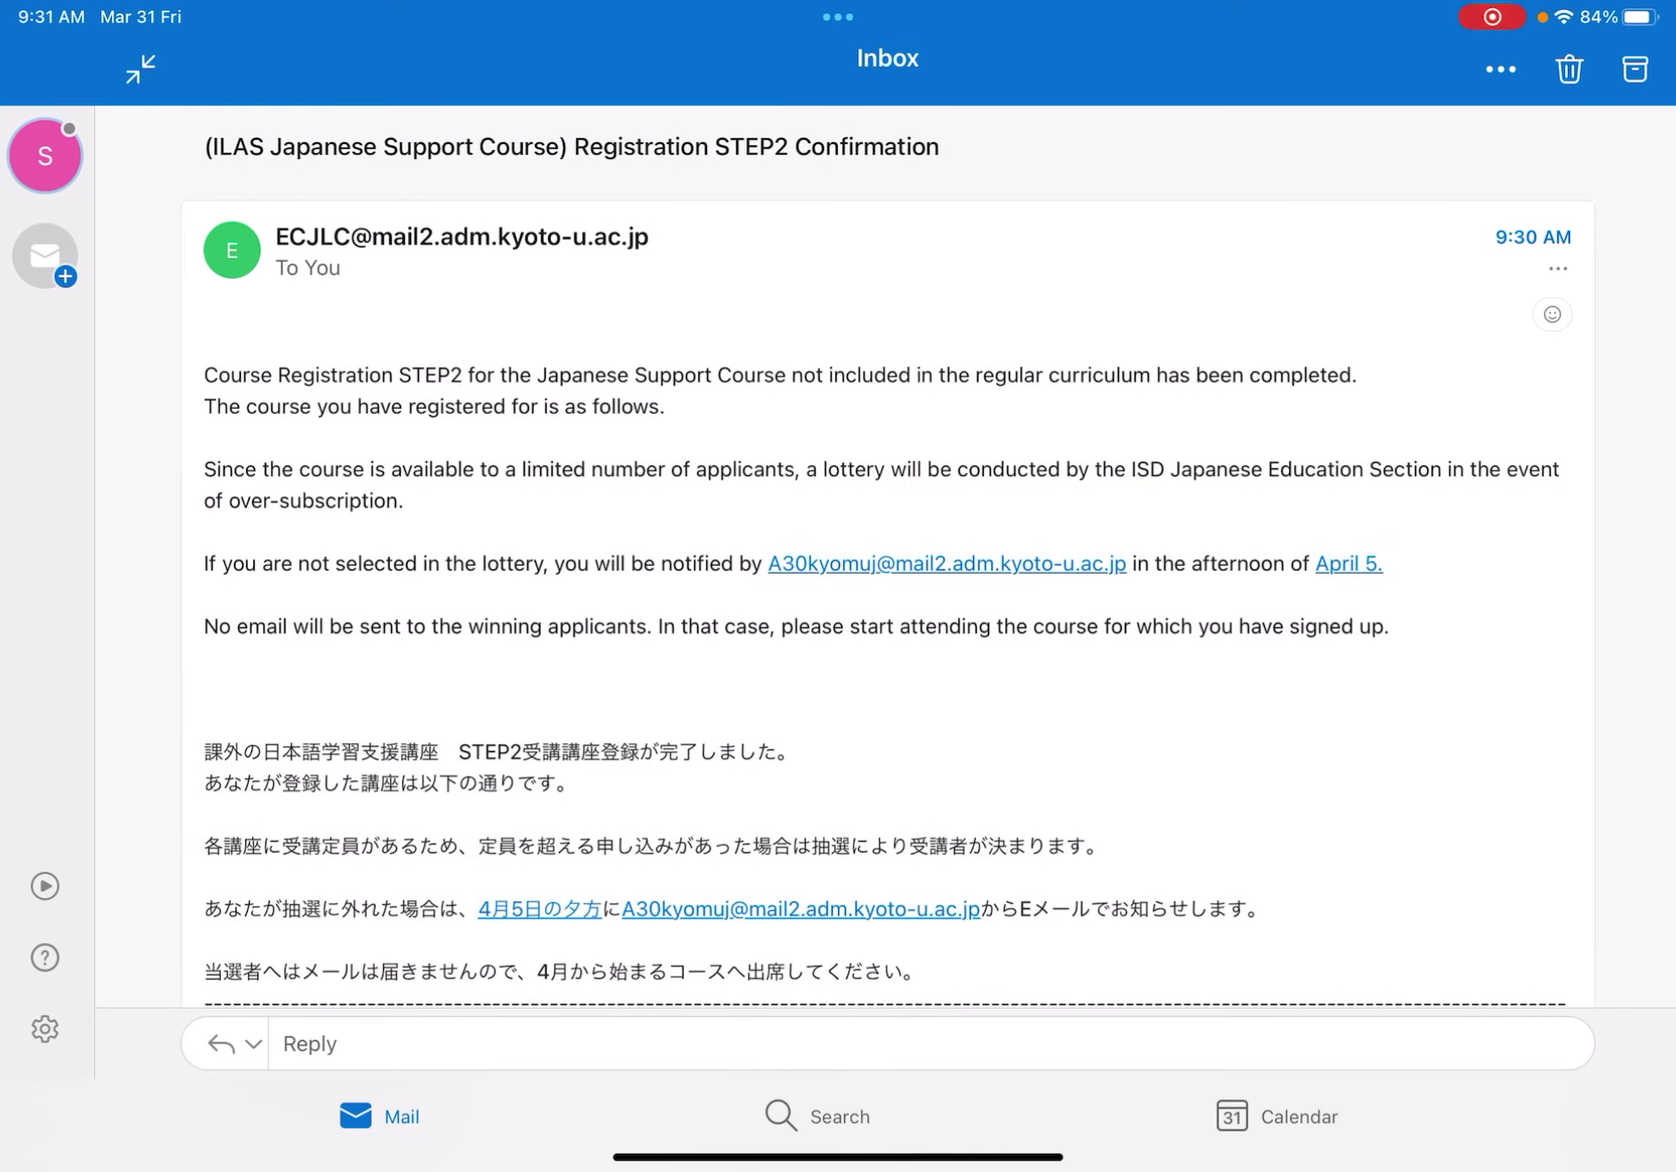
scroll(888, 559, "down", 3)
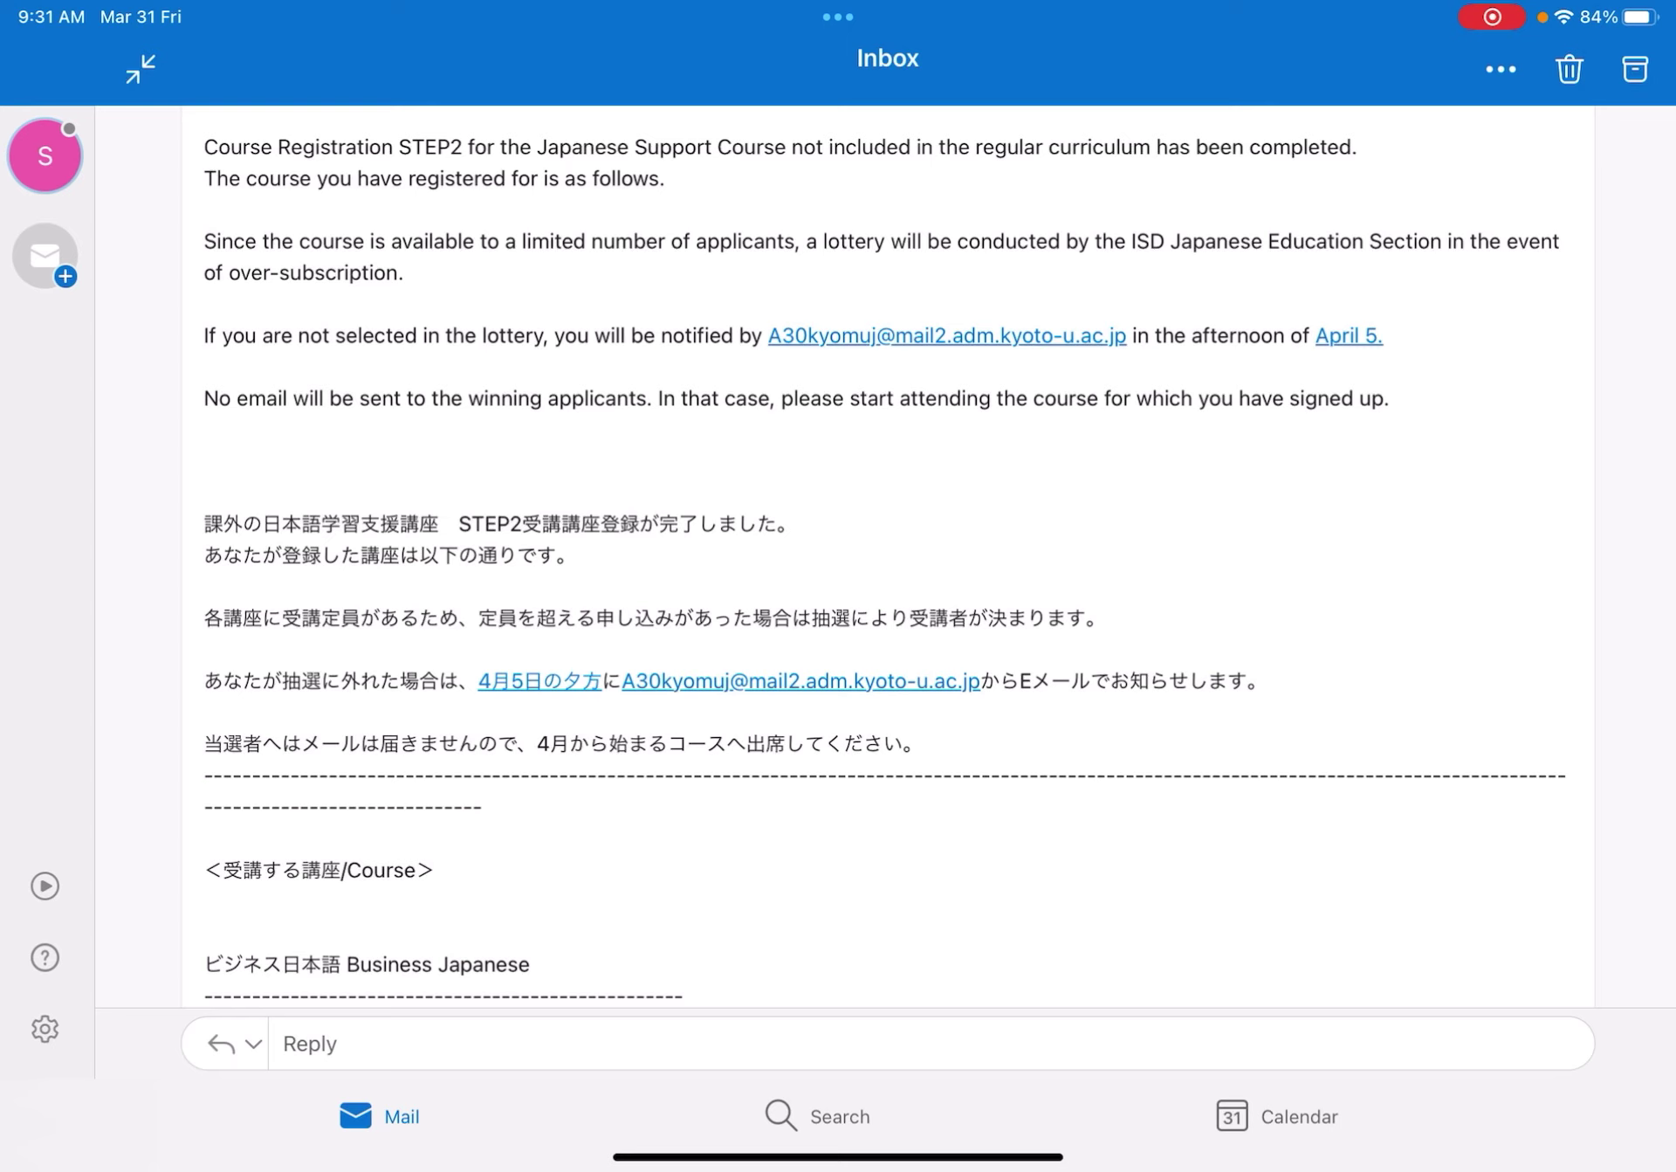
scroll(887, 560, "down", 3)
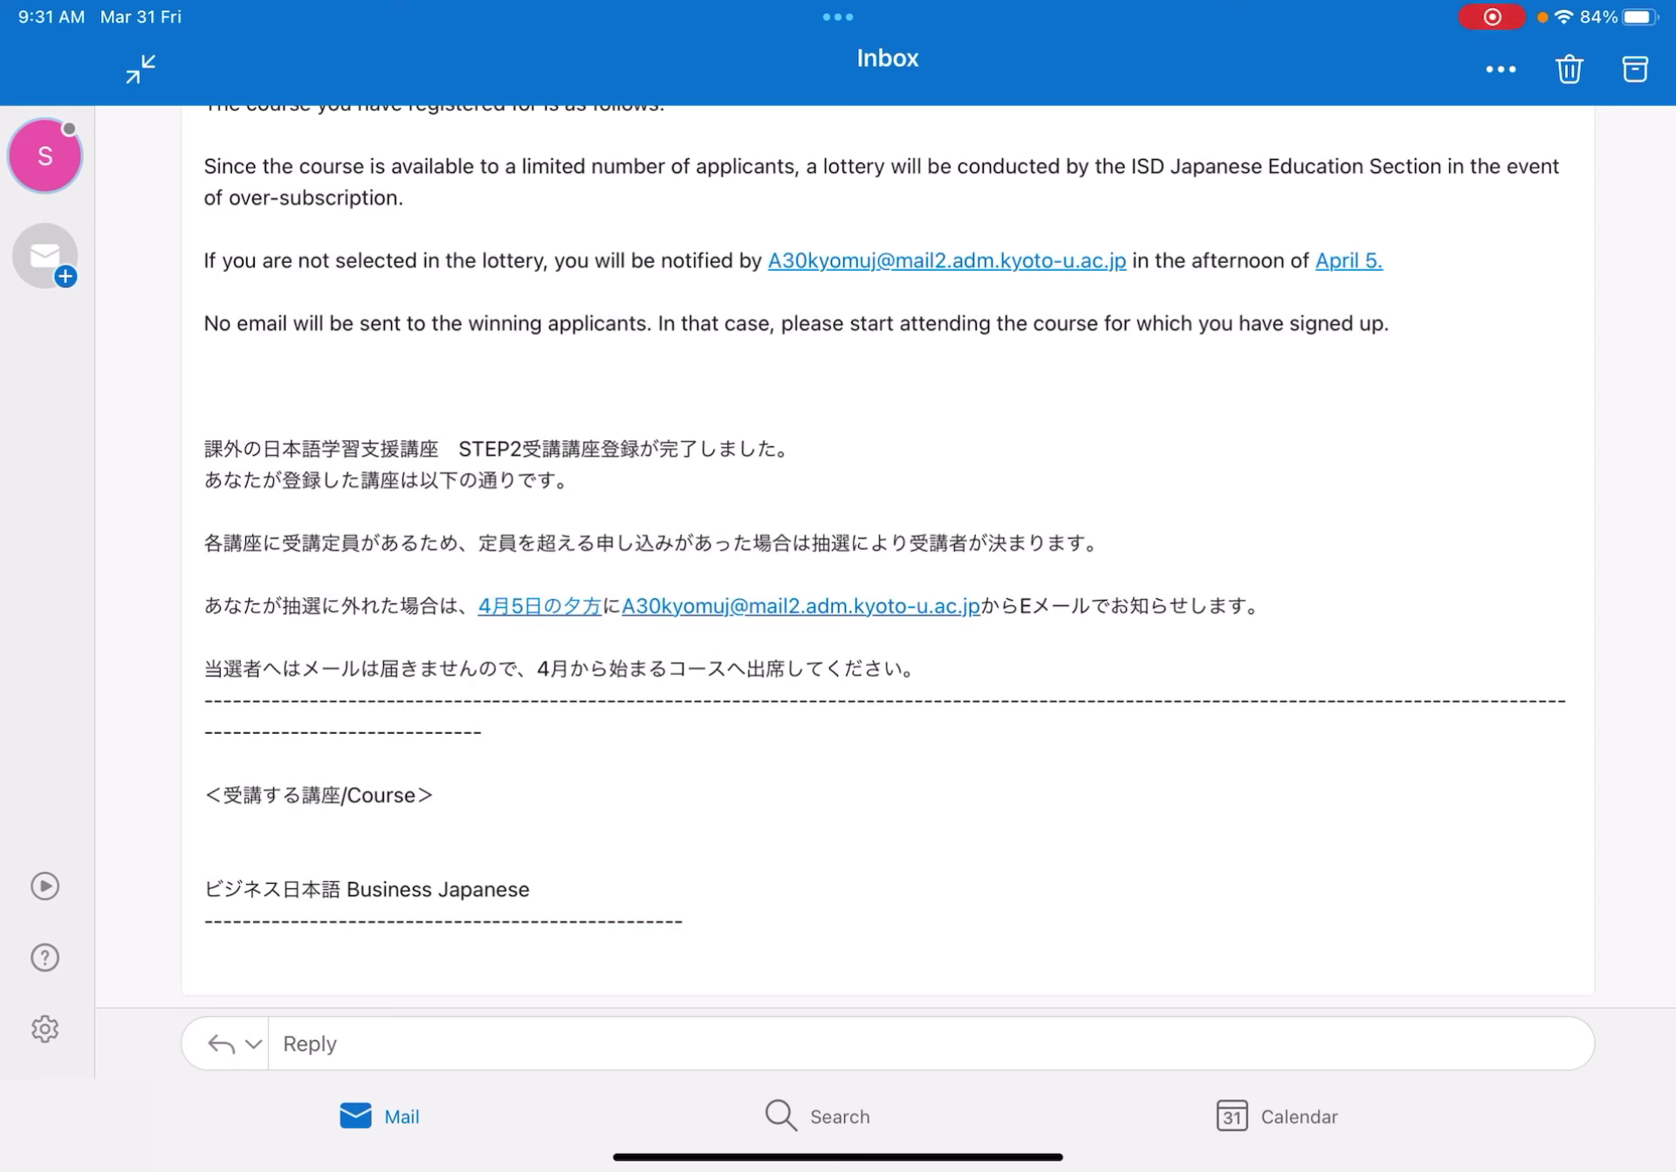
scroll(885, 524, "up", 3)
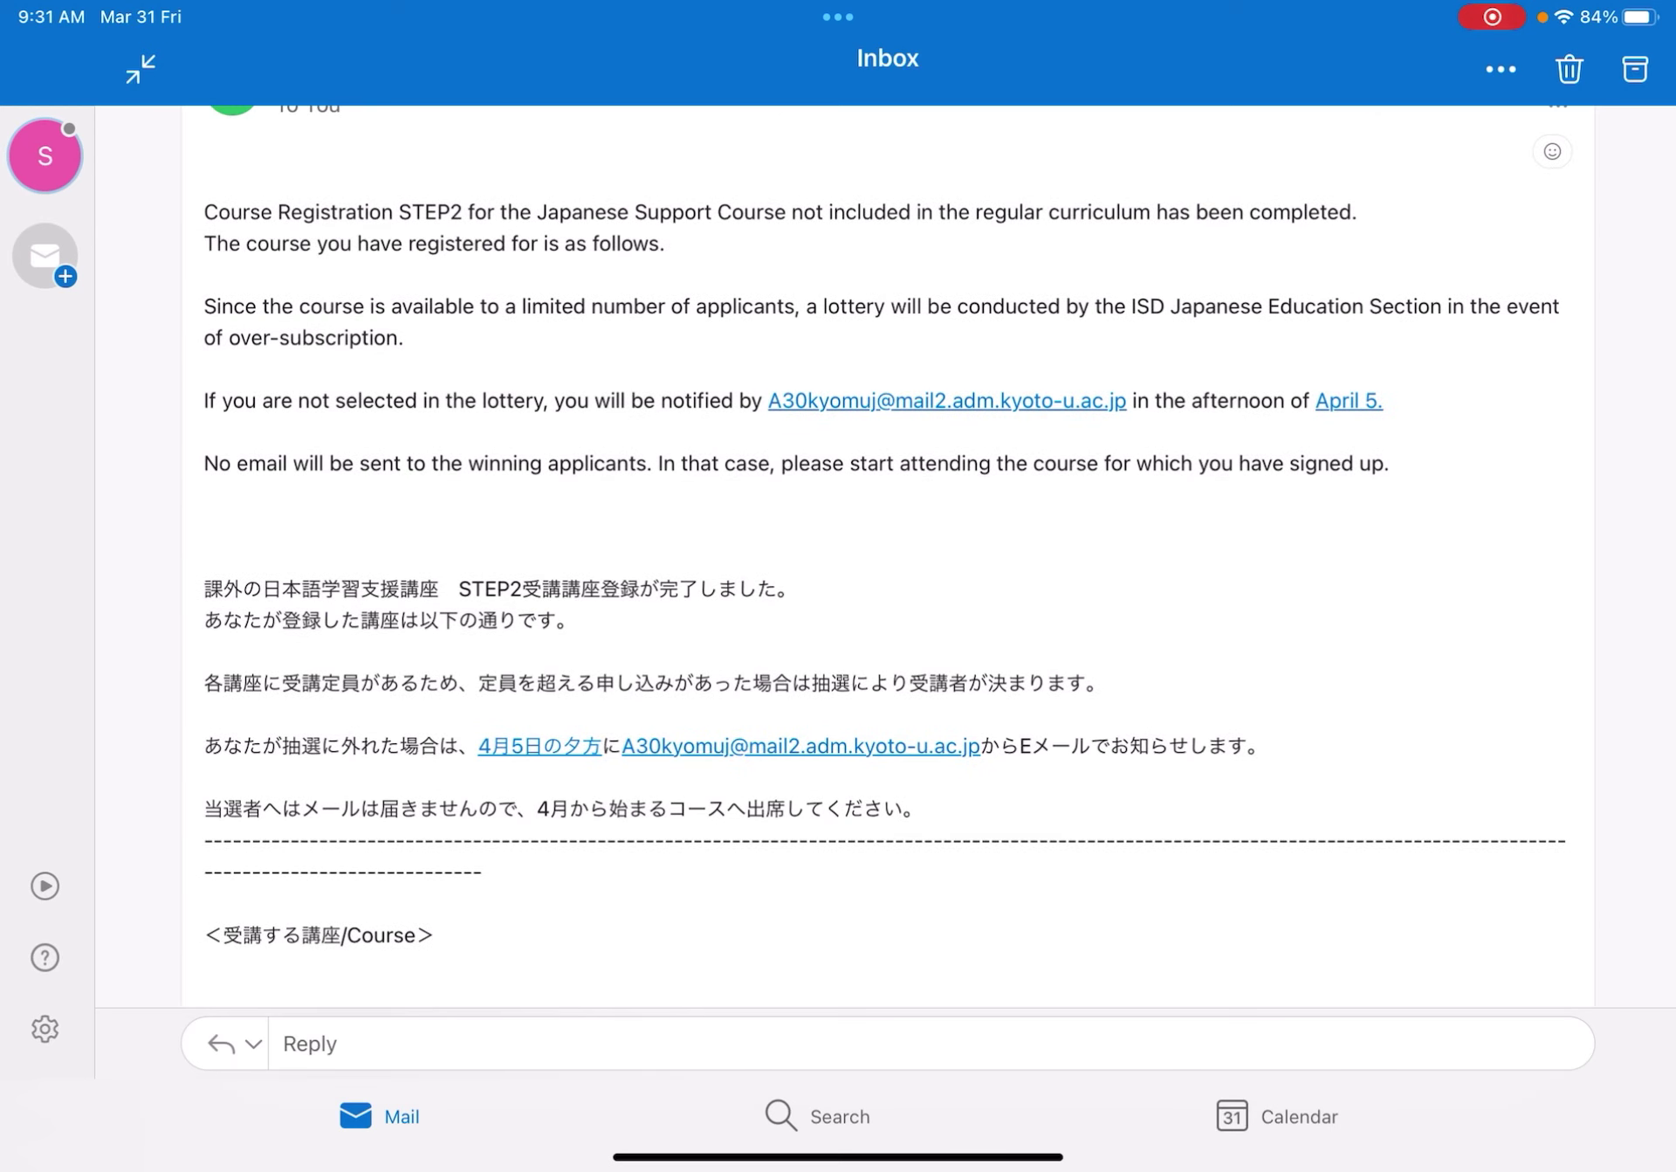
scroll(885, 559, "down", 3)
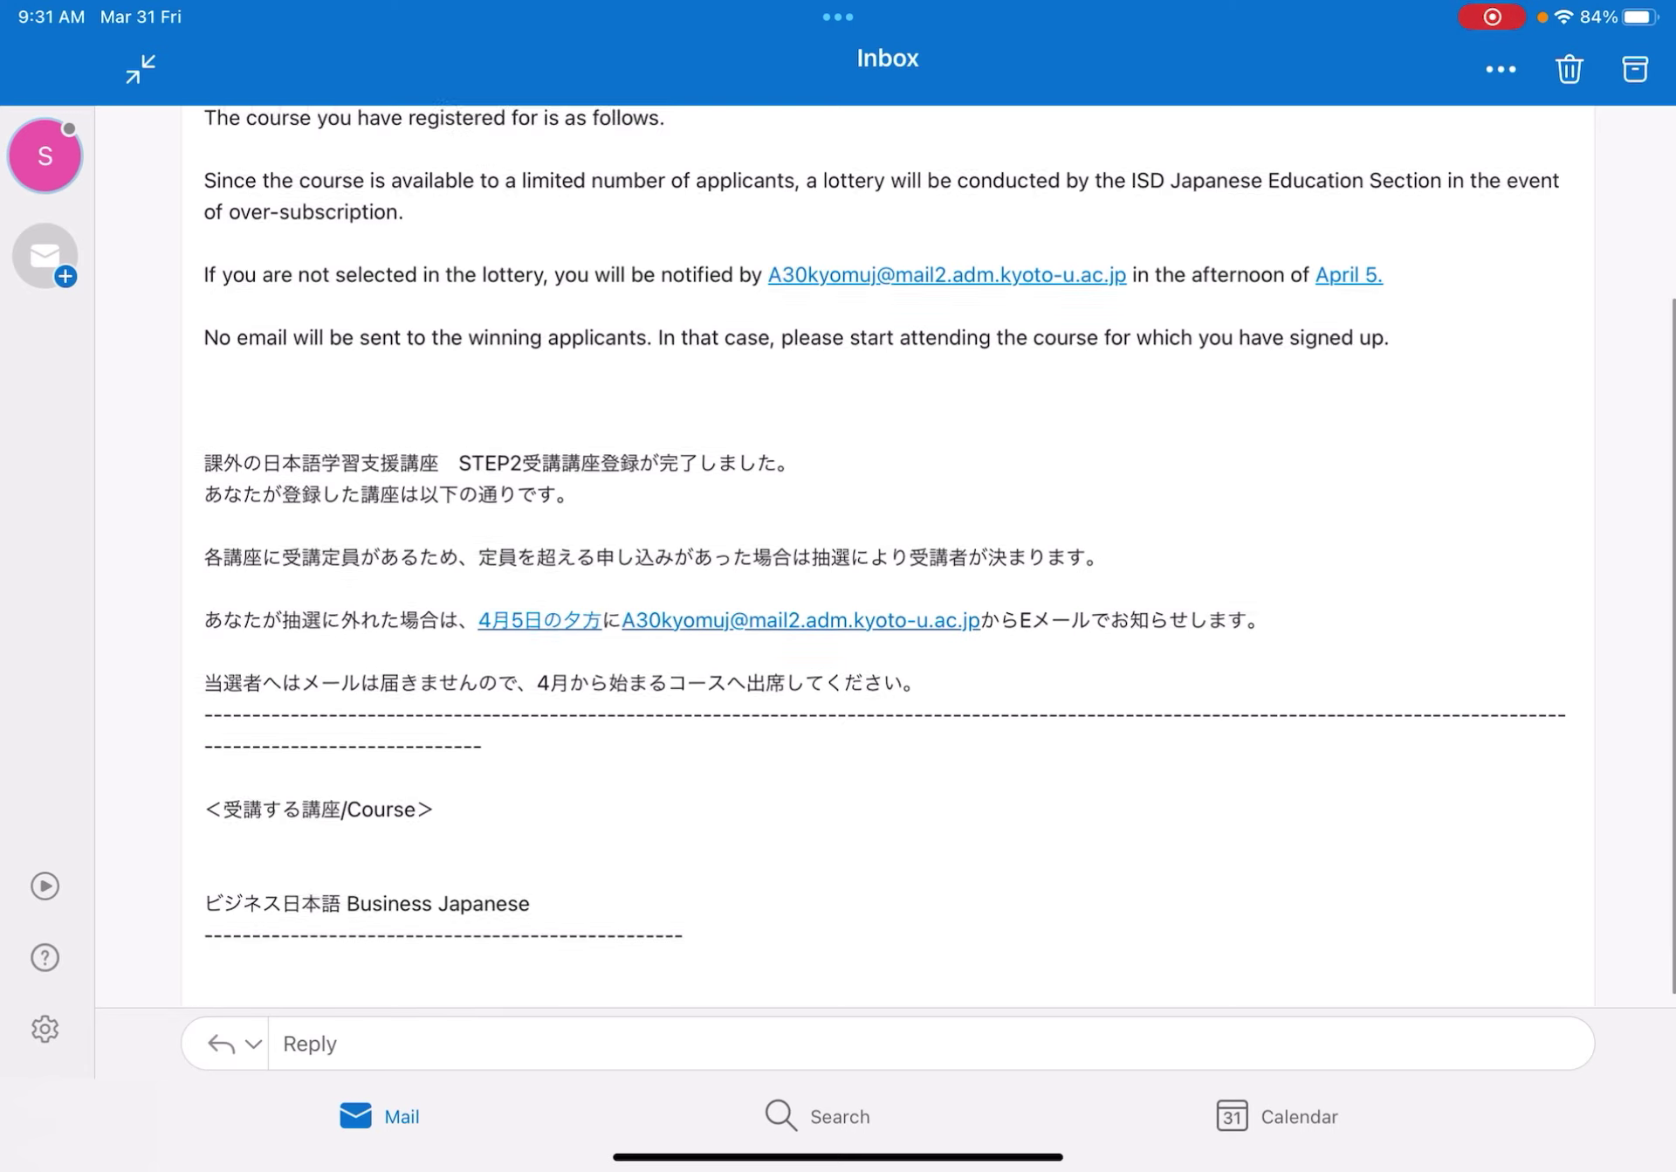
scroll(887, 551, "up", 5)
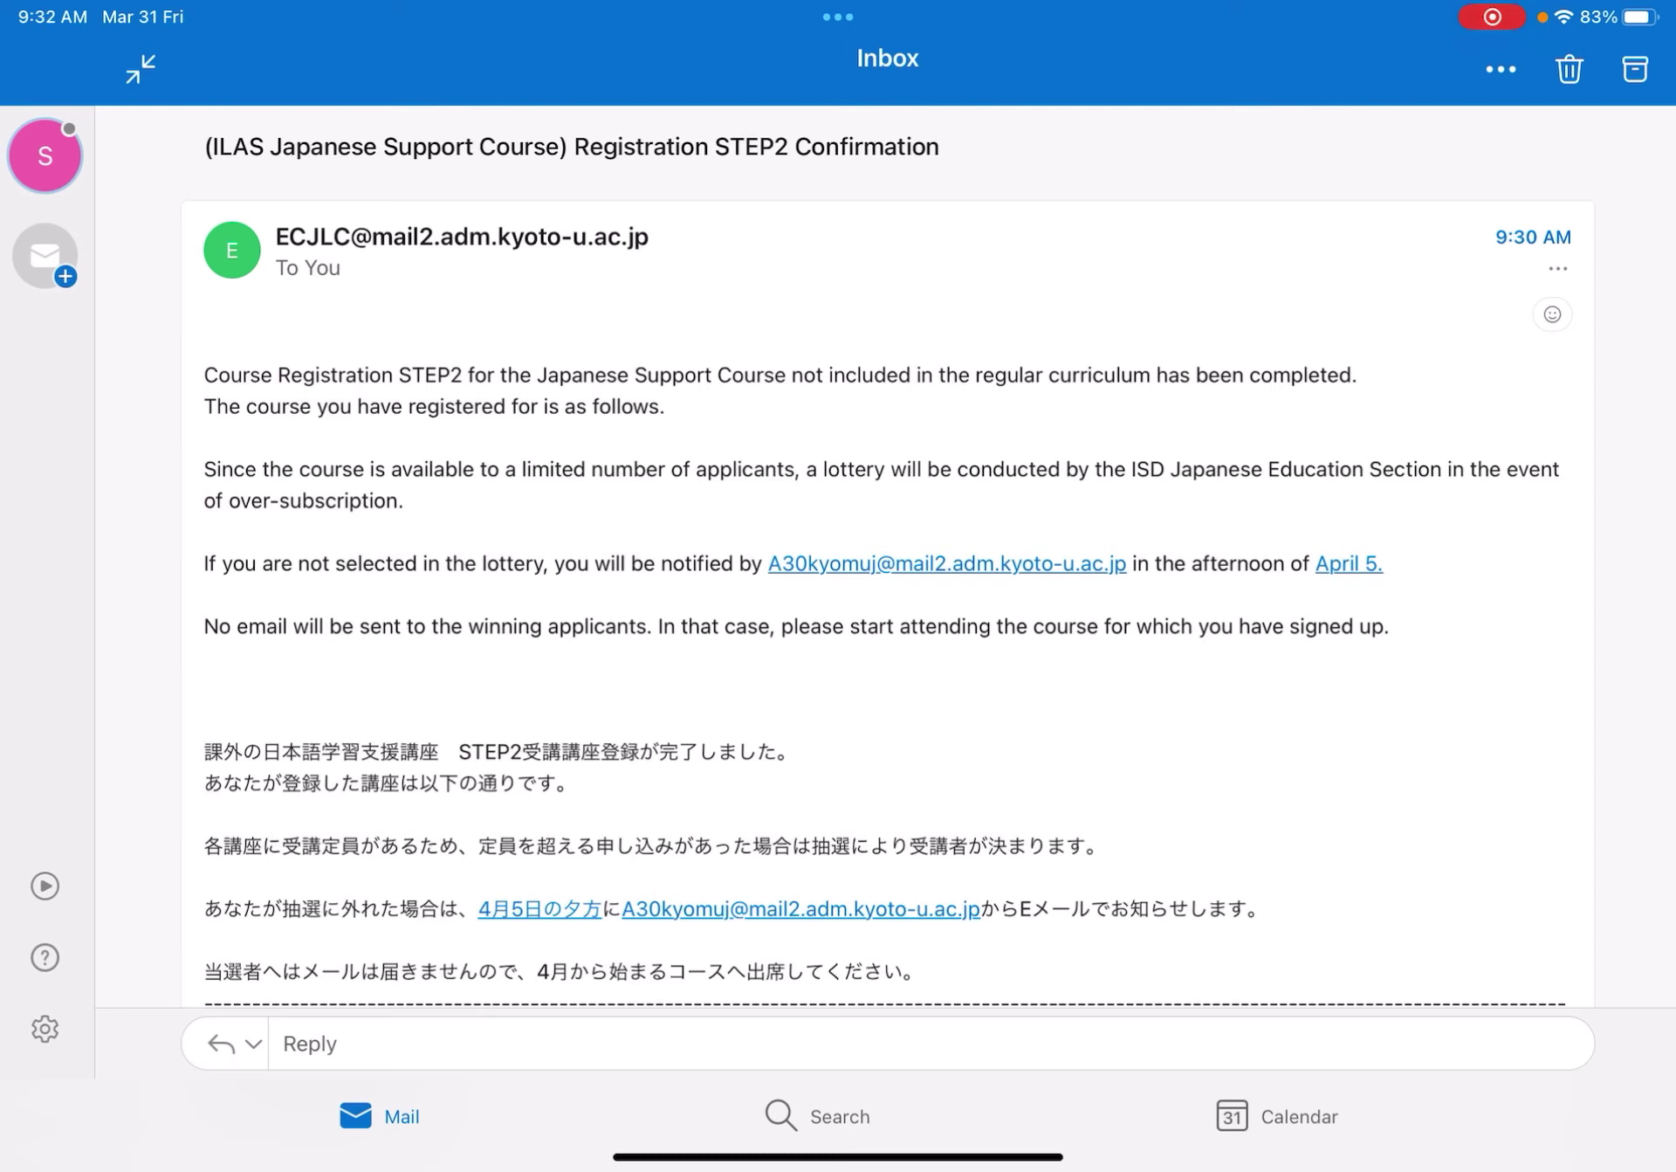
scroll(887, 560, "down", 3)
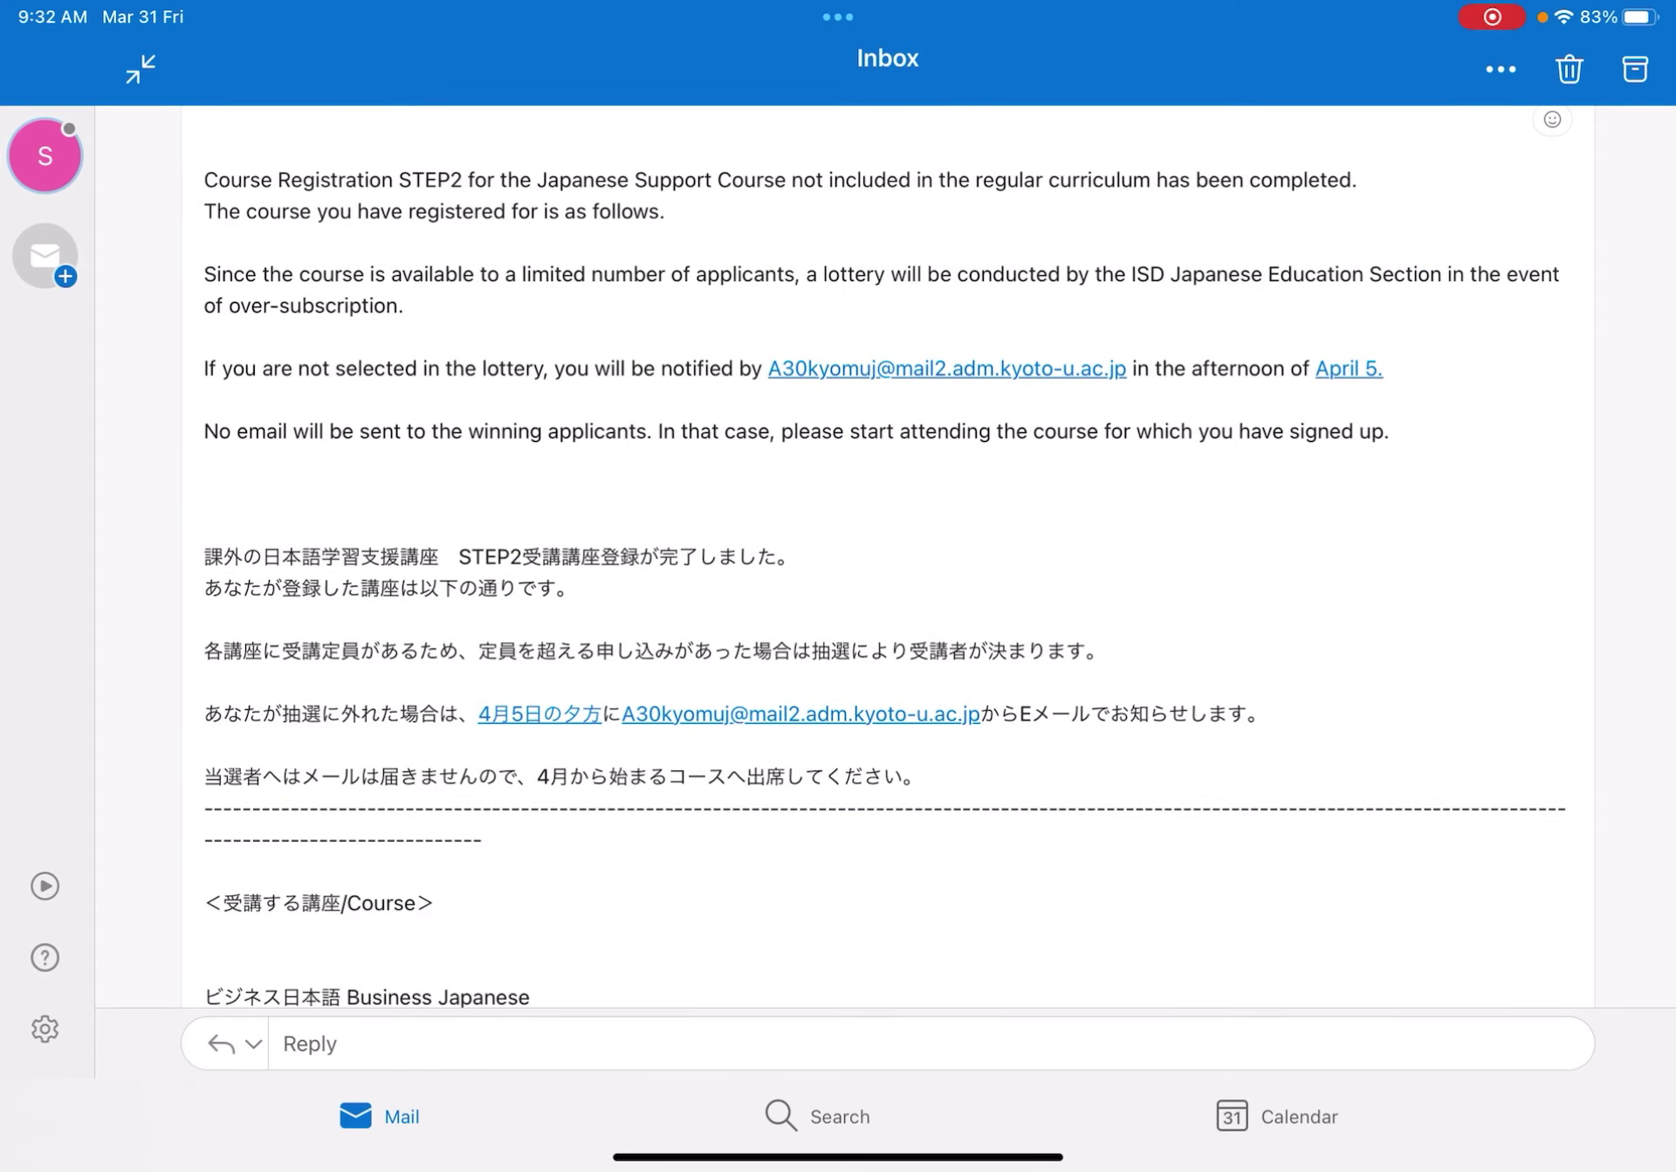